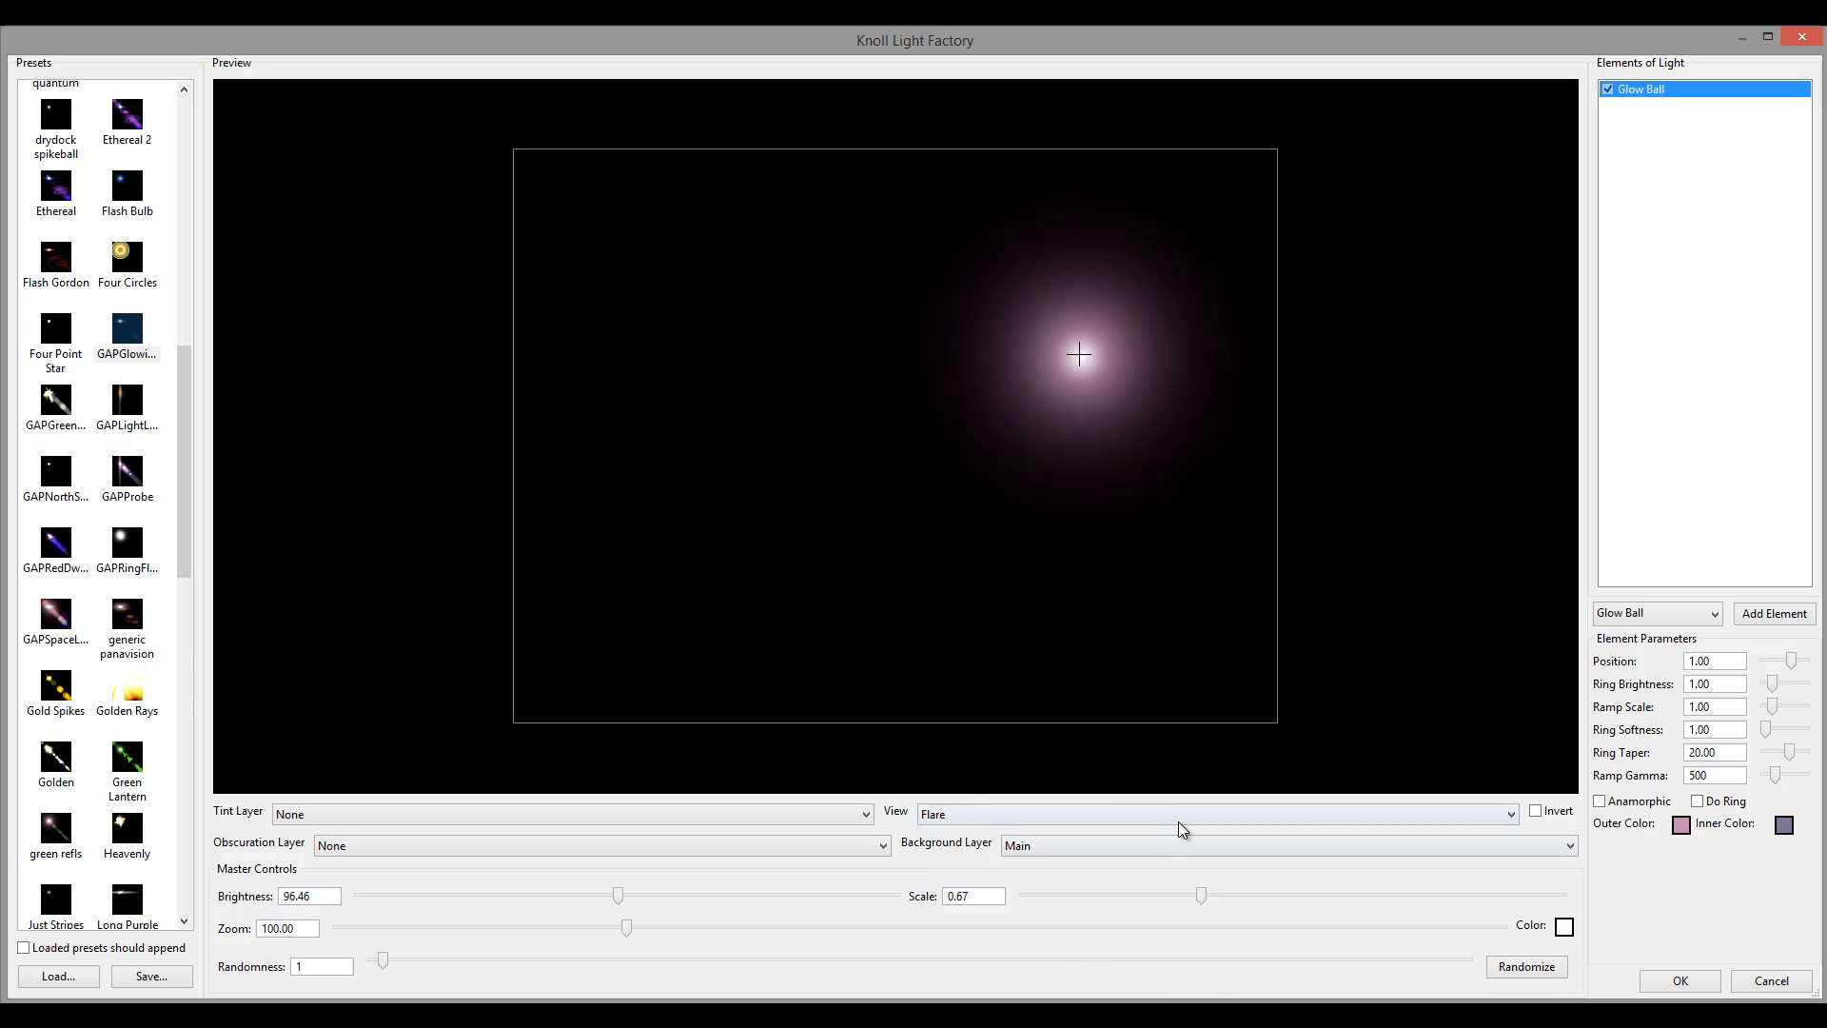
Preview the flare over the Background layer, and return the preview background to the Main layer.
left_click(1156, 841)
left_click(1096, 879)
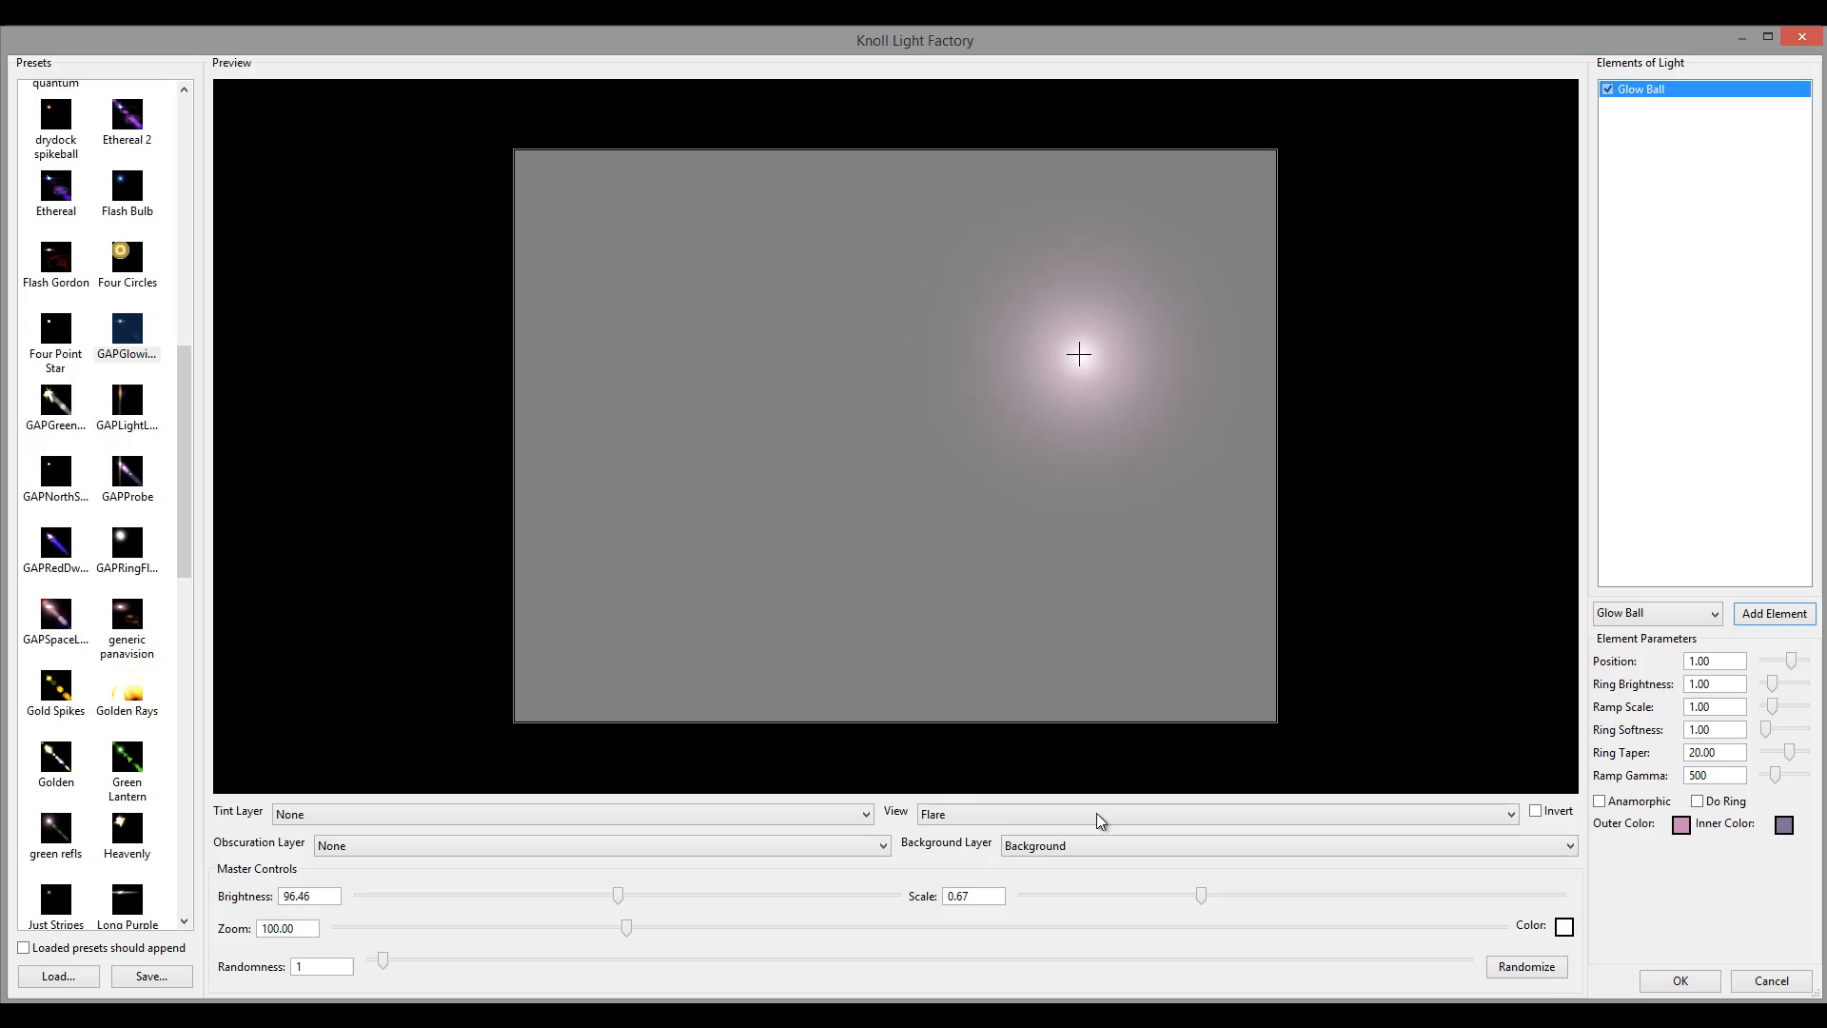
left_click(1131, 846)
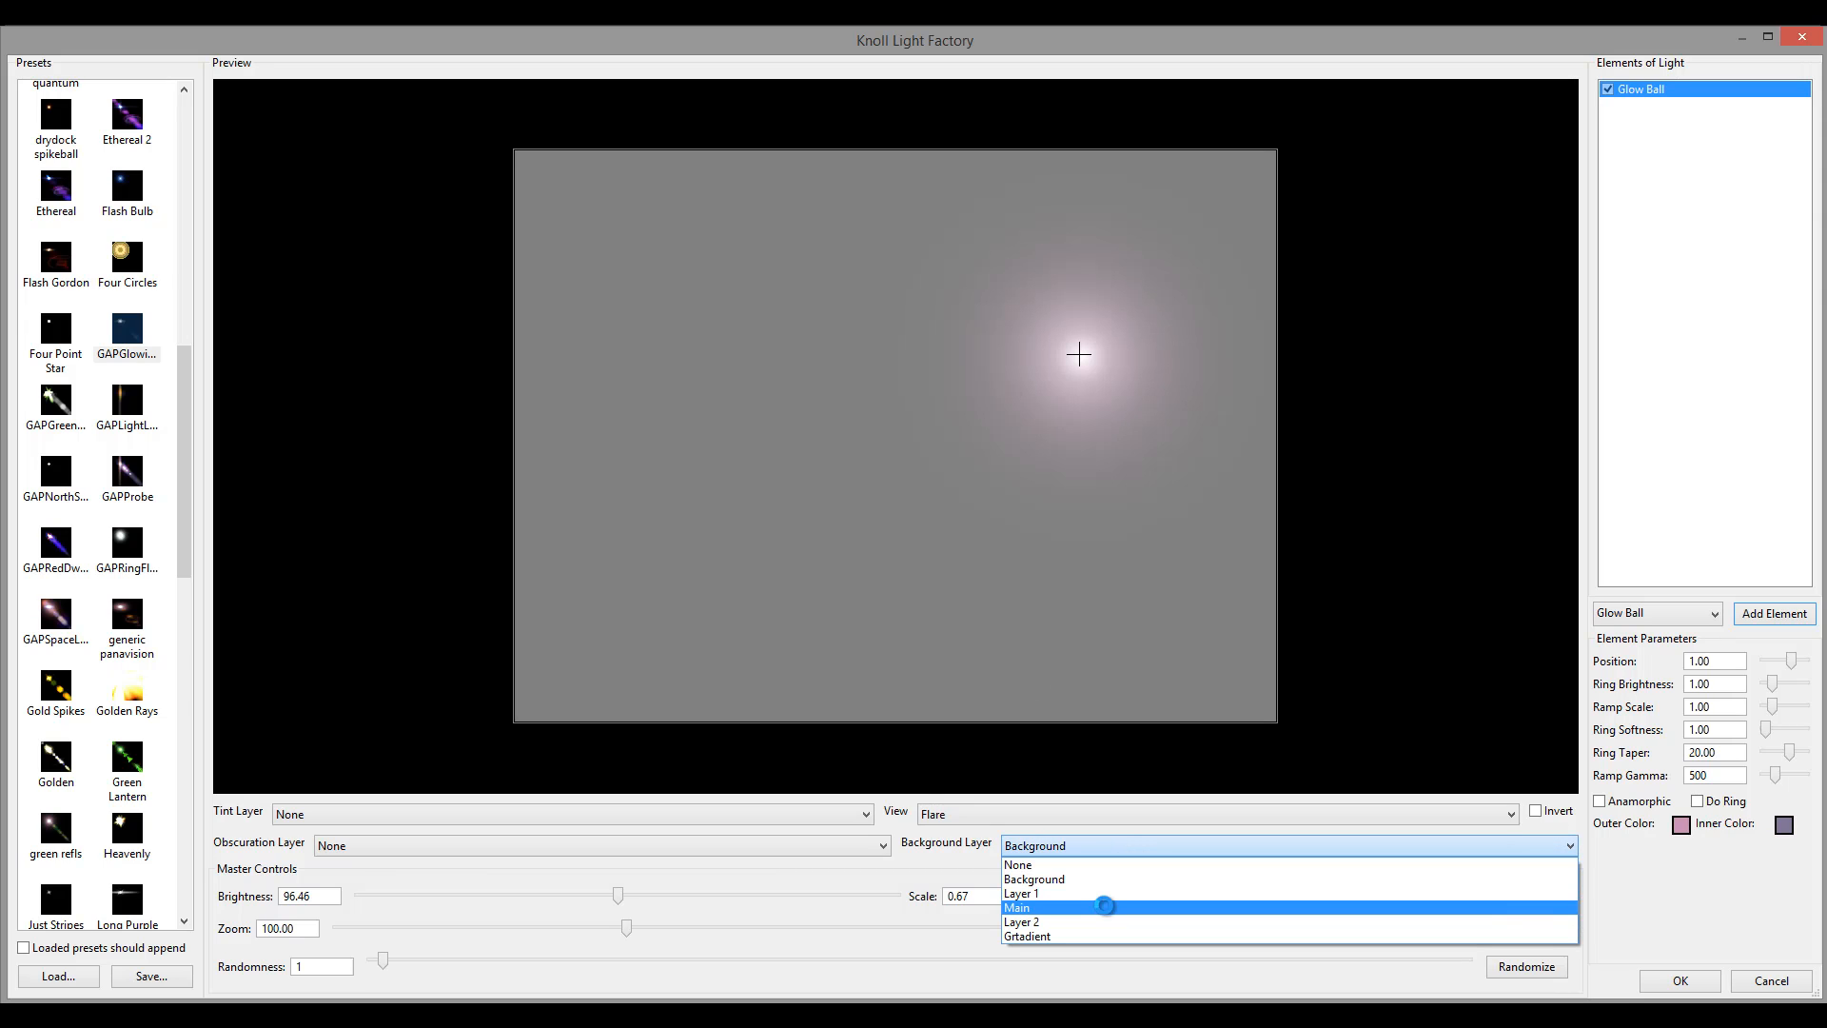
left_click(1102, 907)
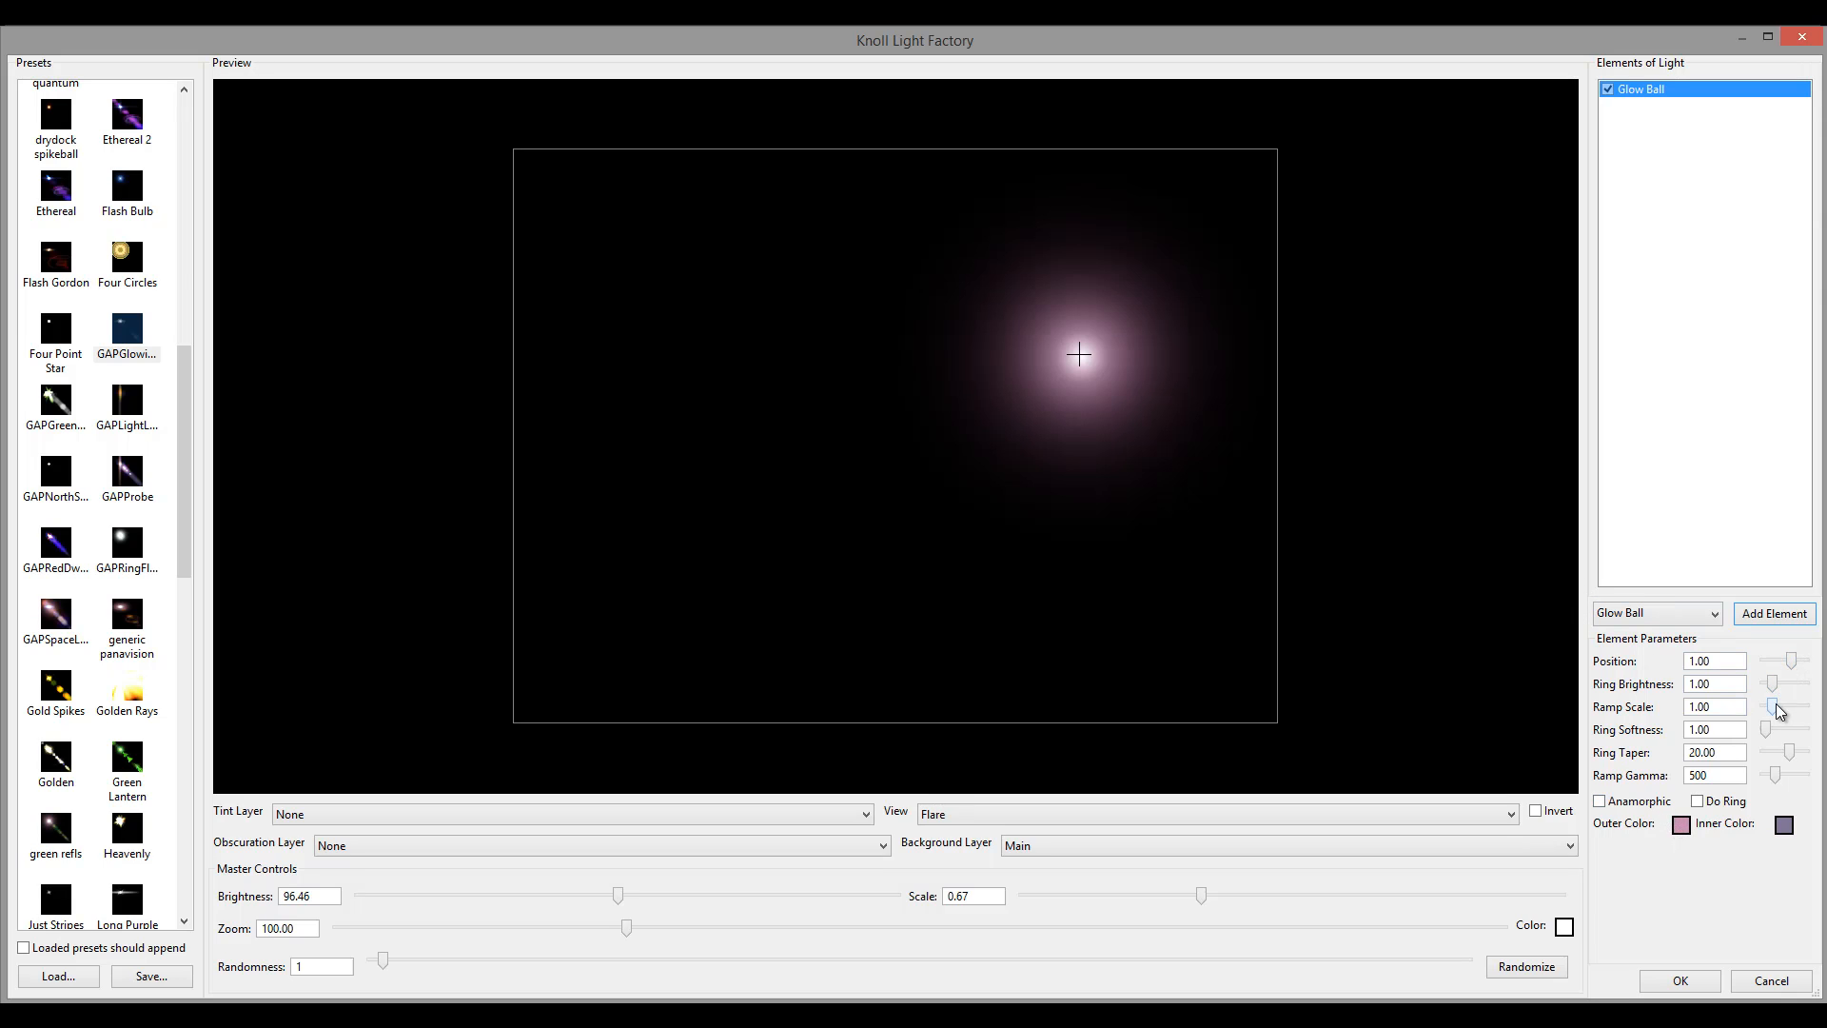
Set the Glow Ball's ramp scale to 0.80 and its ramp gamma to 1286.
left_click_drag(1774, 718, 1792, 778)
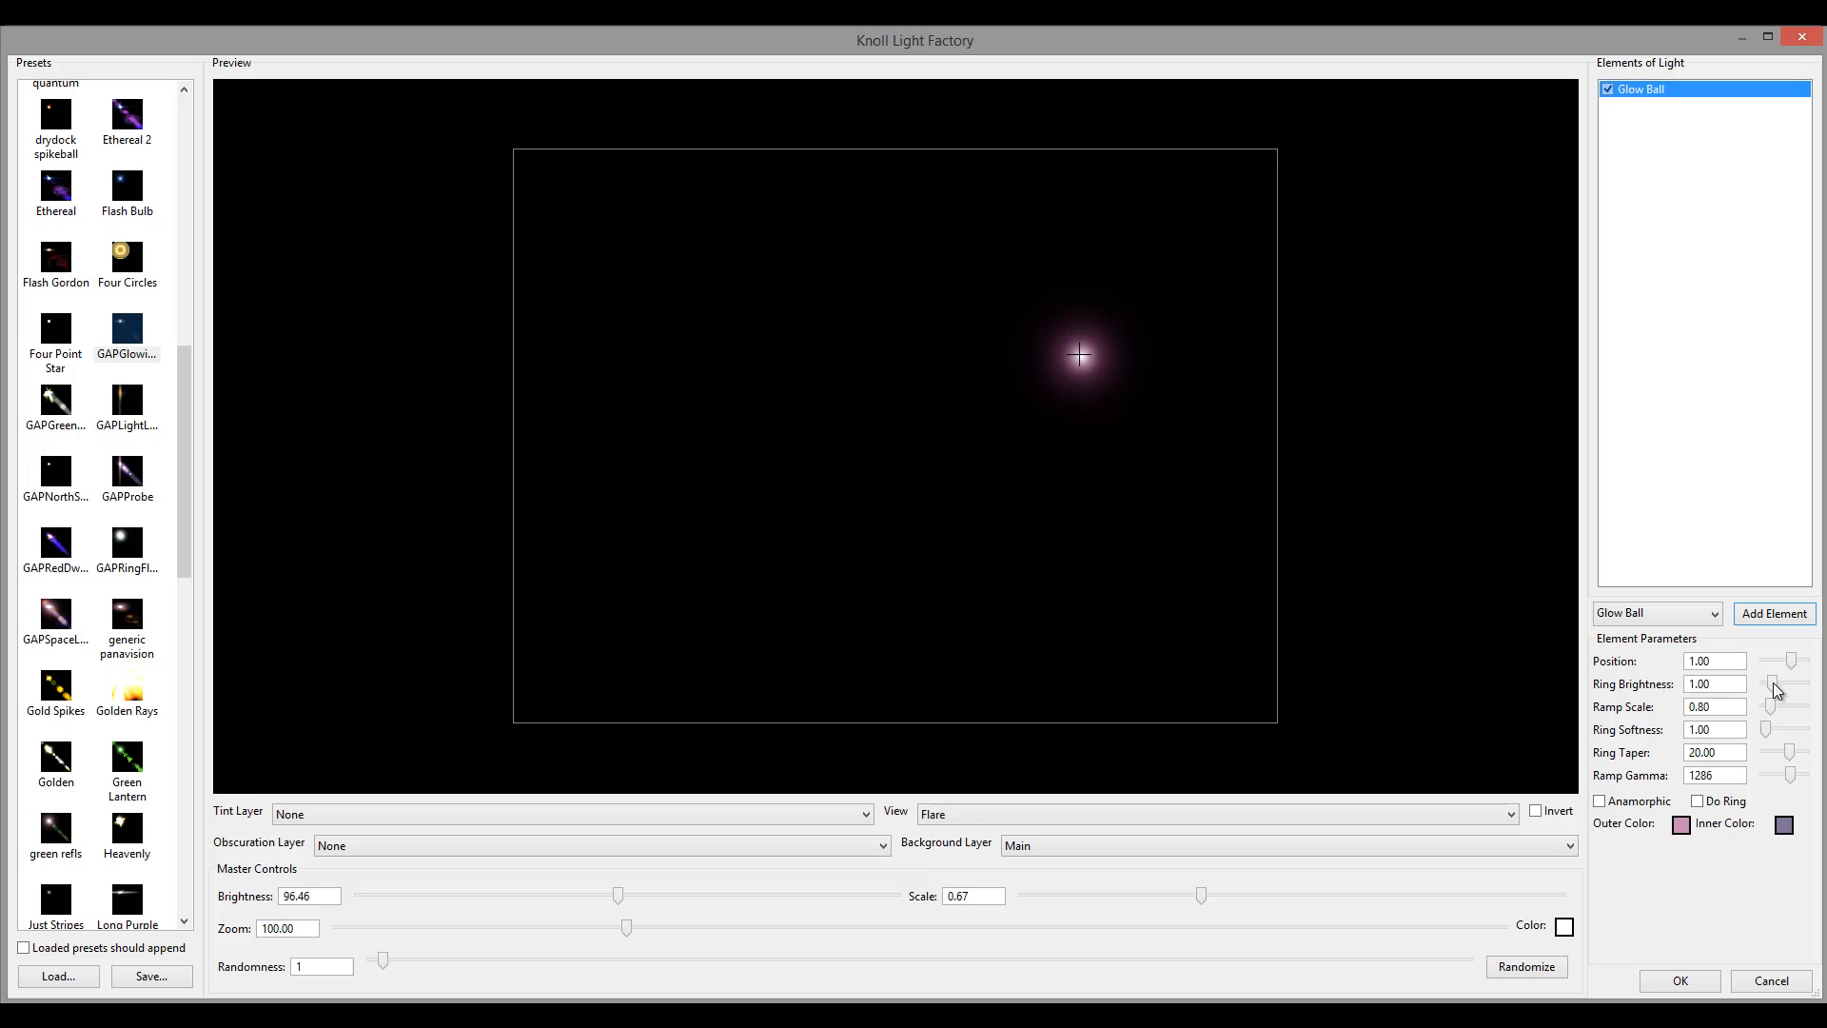
Add a Stripe element to the flare and duplicate it.
left_click(1714, 614)
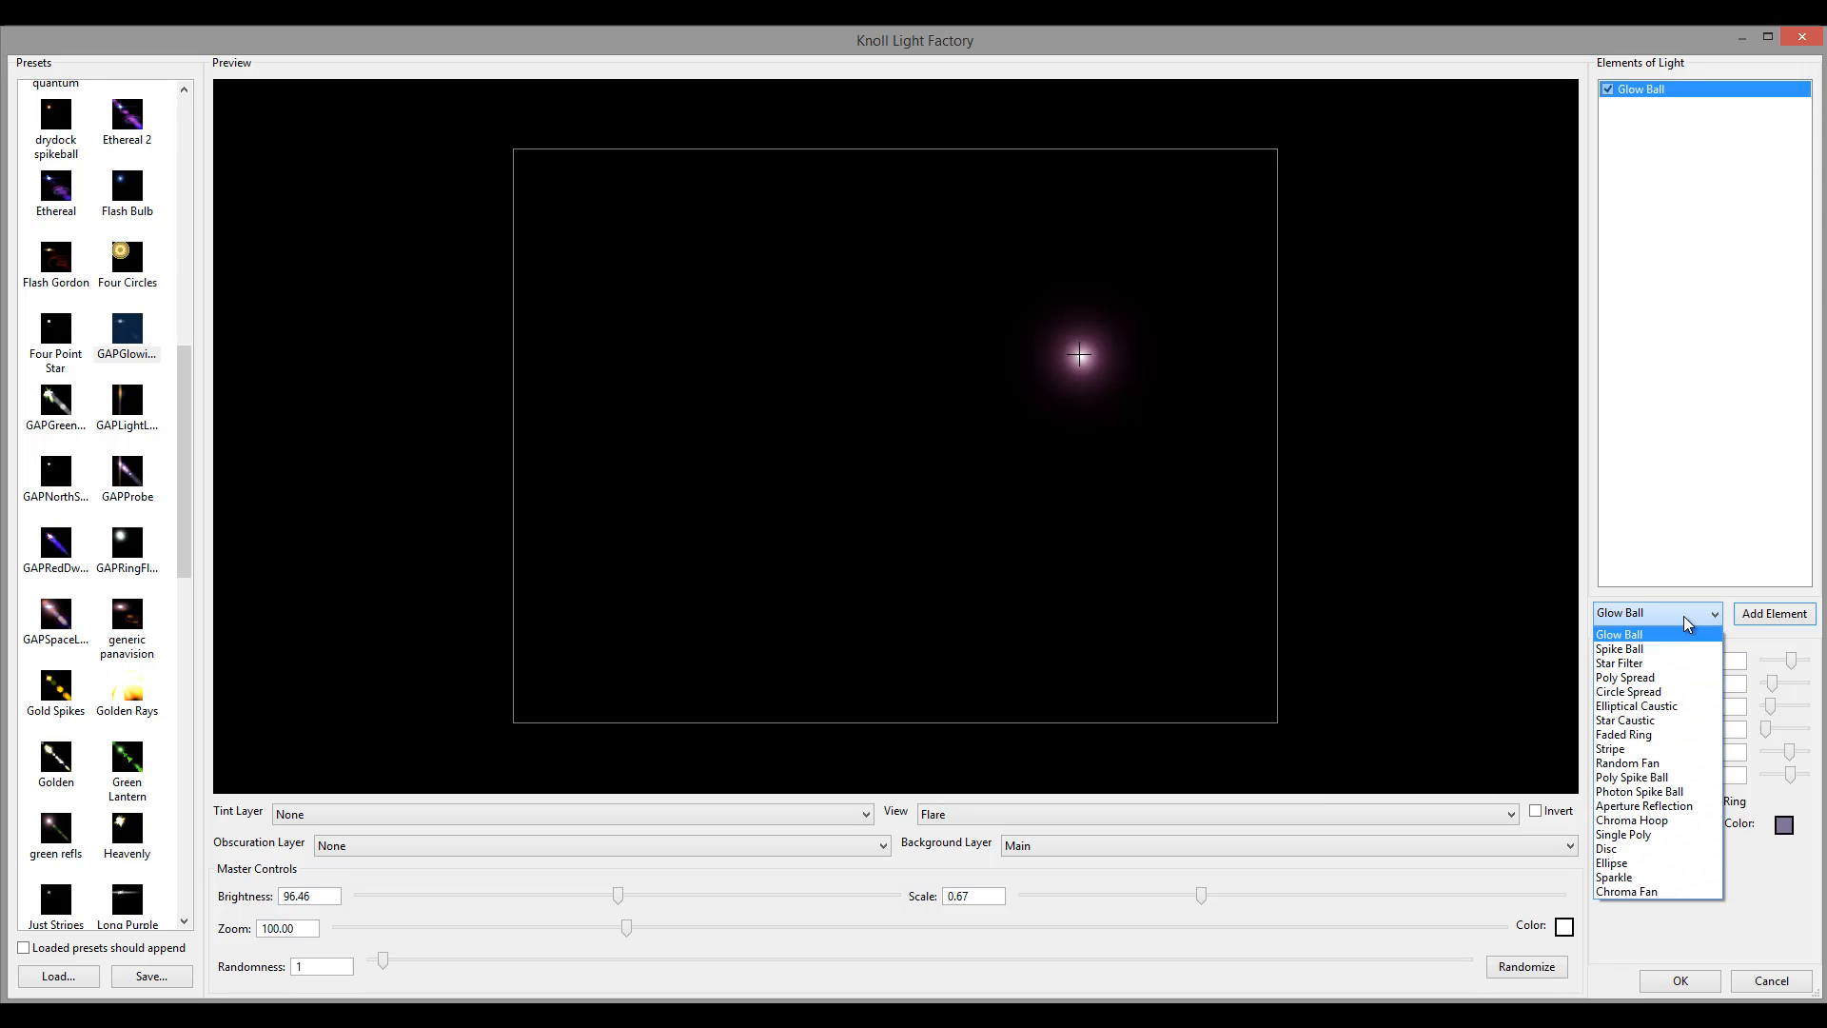
left_click(1659, 750)
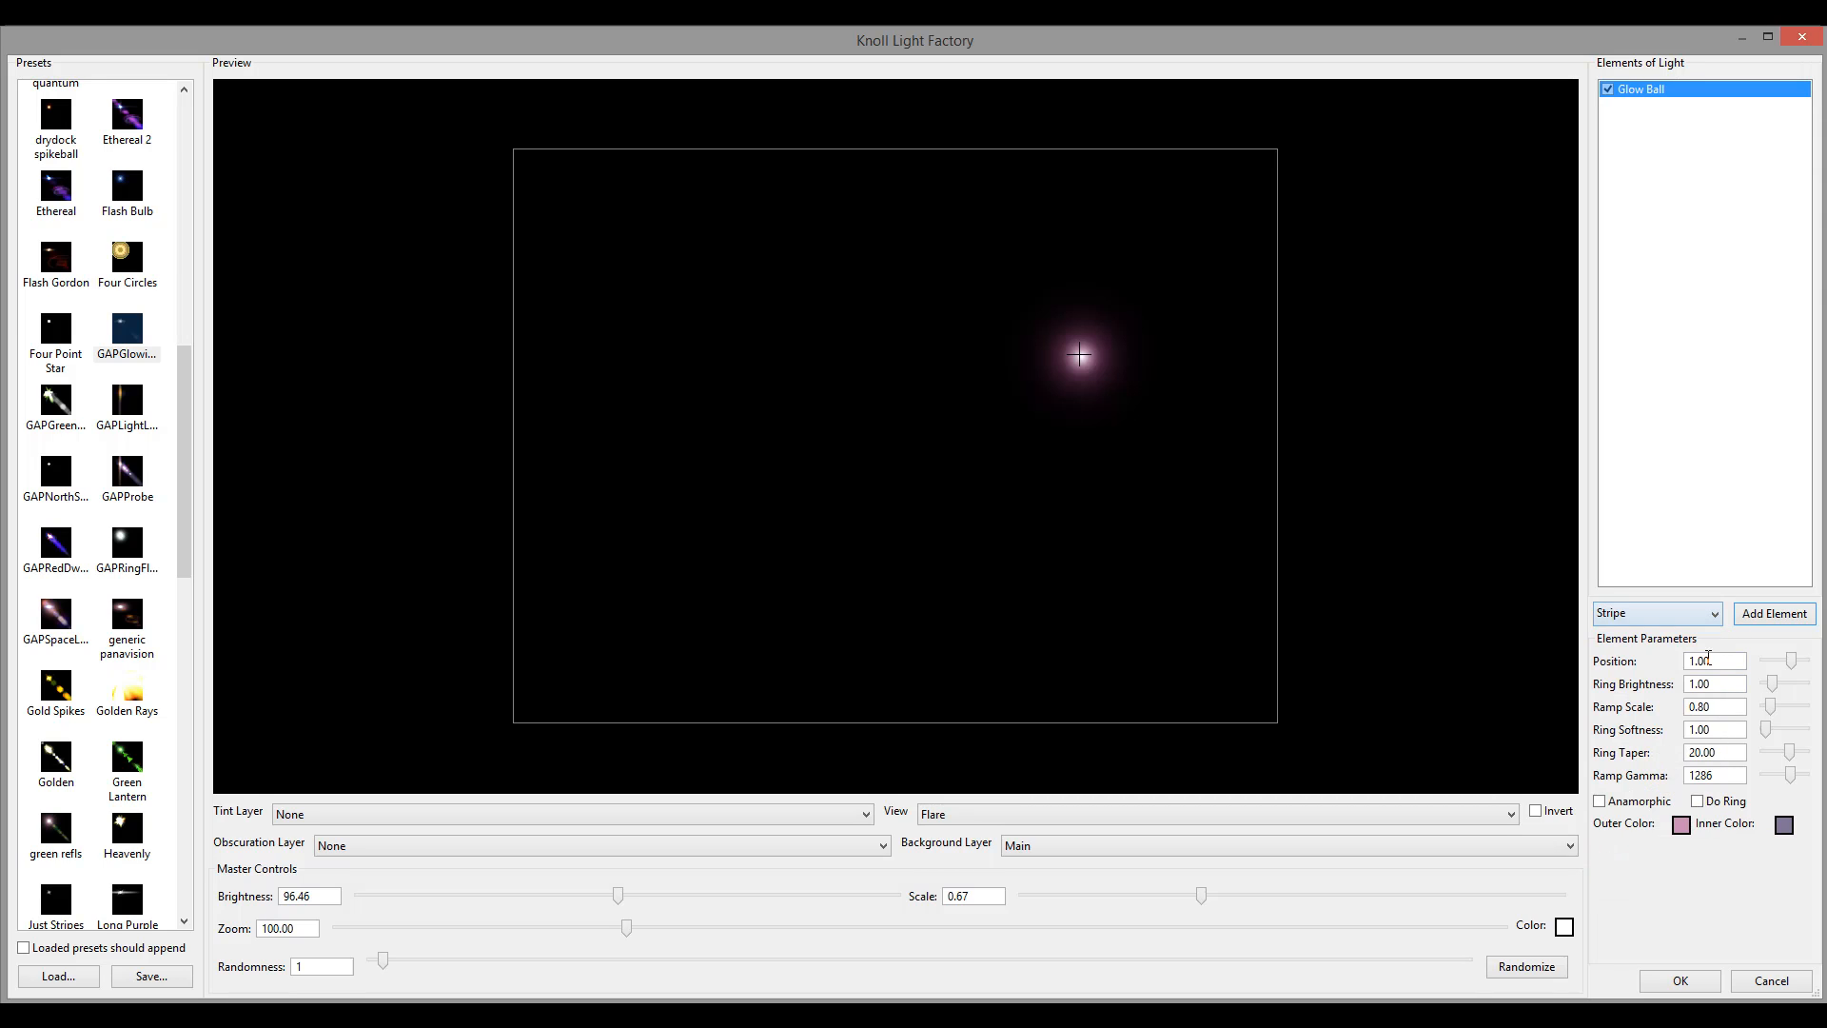
left_click(1774, 614)
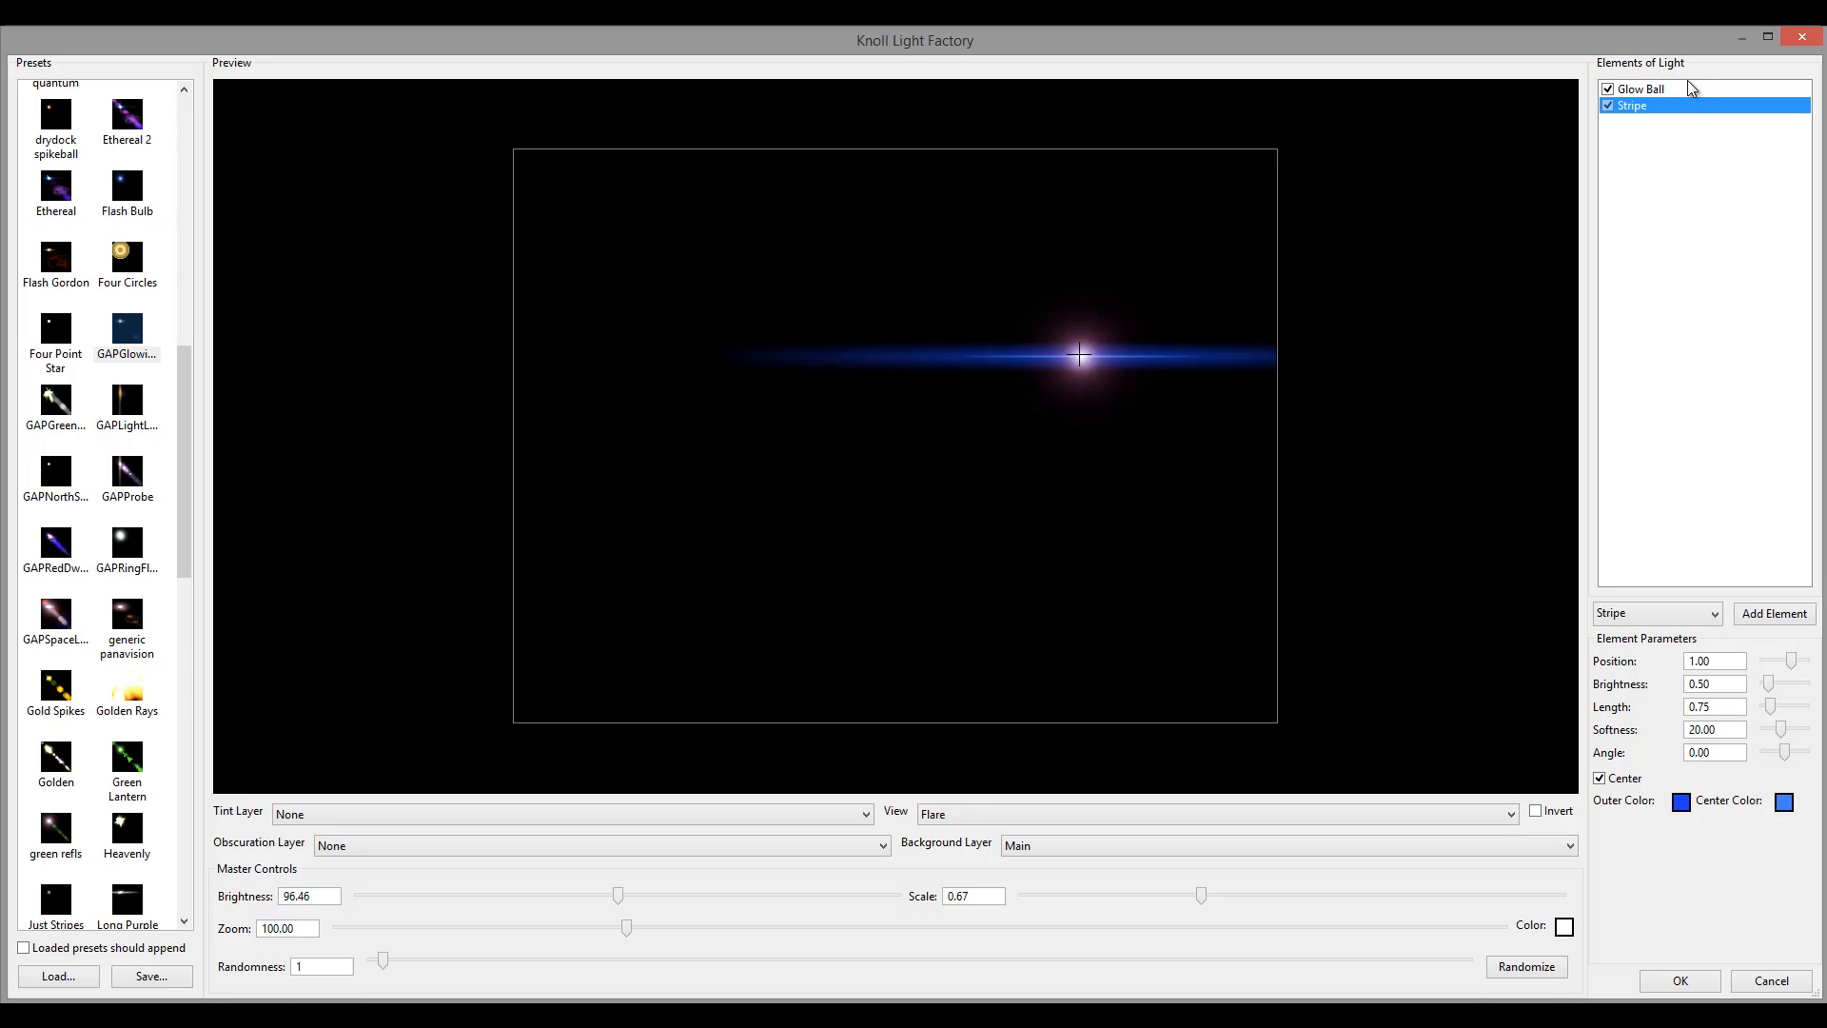
right_click(1681, 107)
left_click(1709, 162)
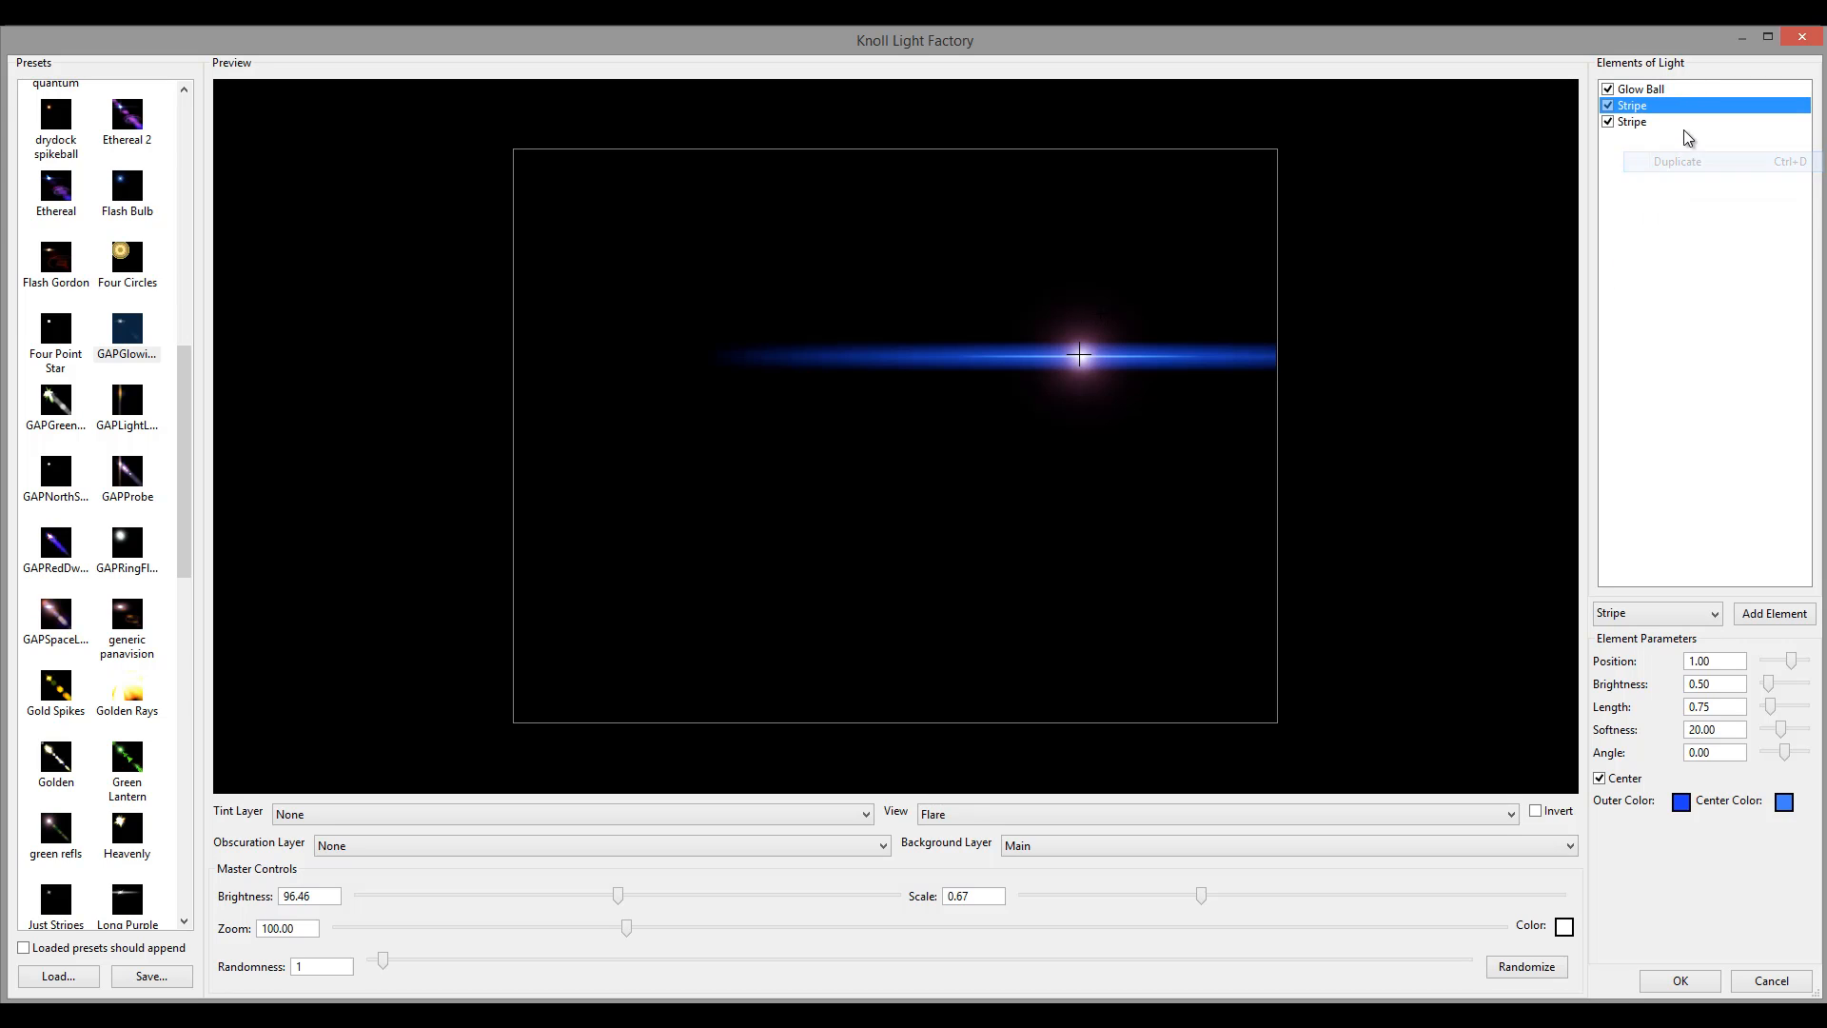
Change the selected stripe's outer color to orange (ff5a00).
left_click(1682, 804)
left_click(1424, 470)
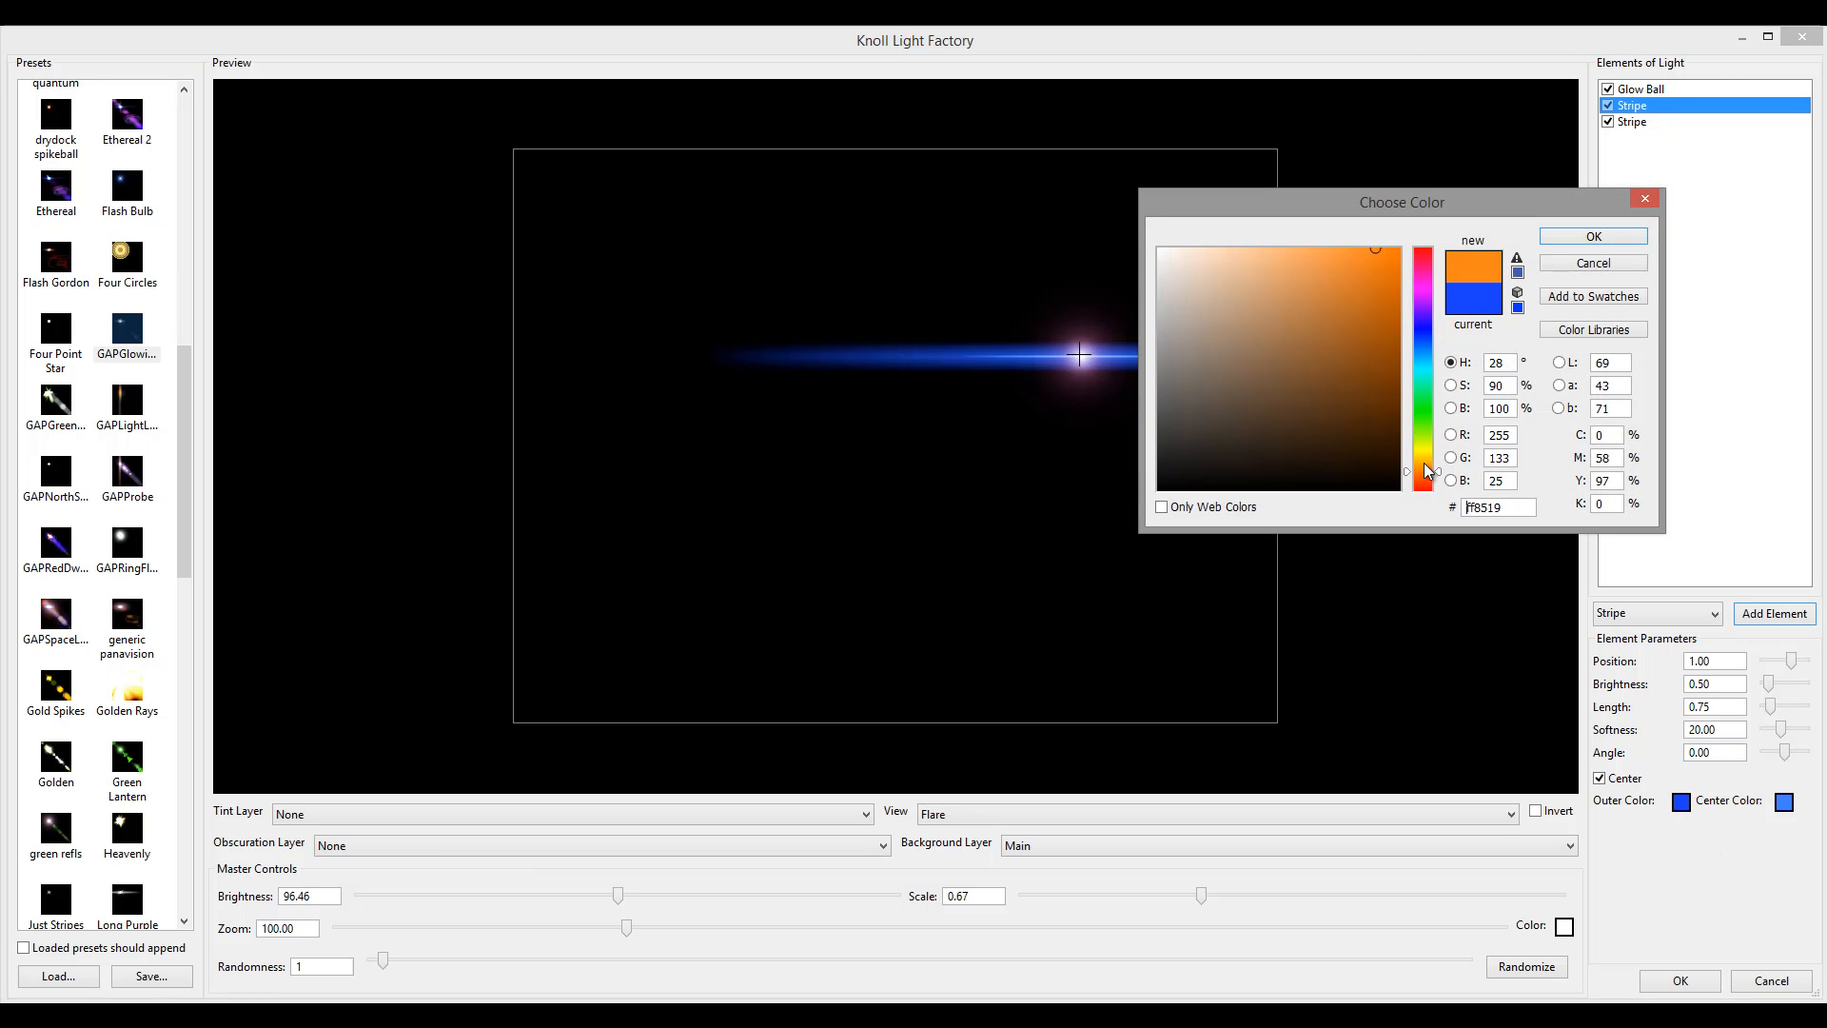
left_click(1426, 477)
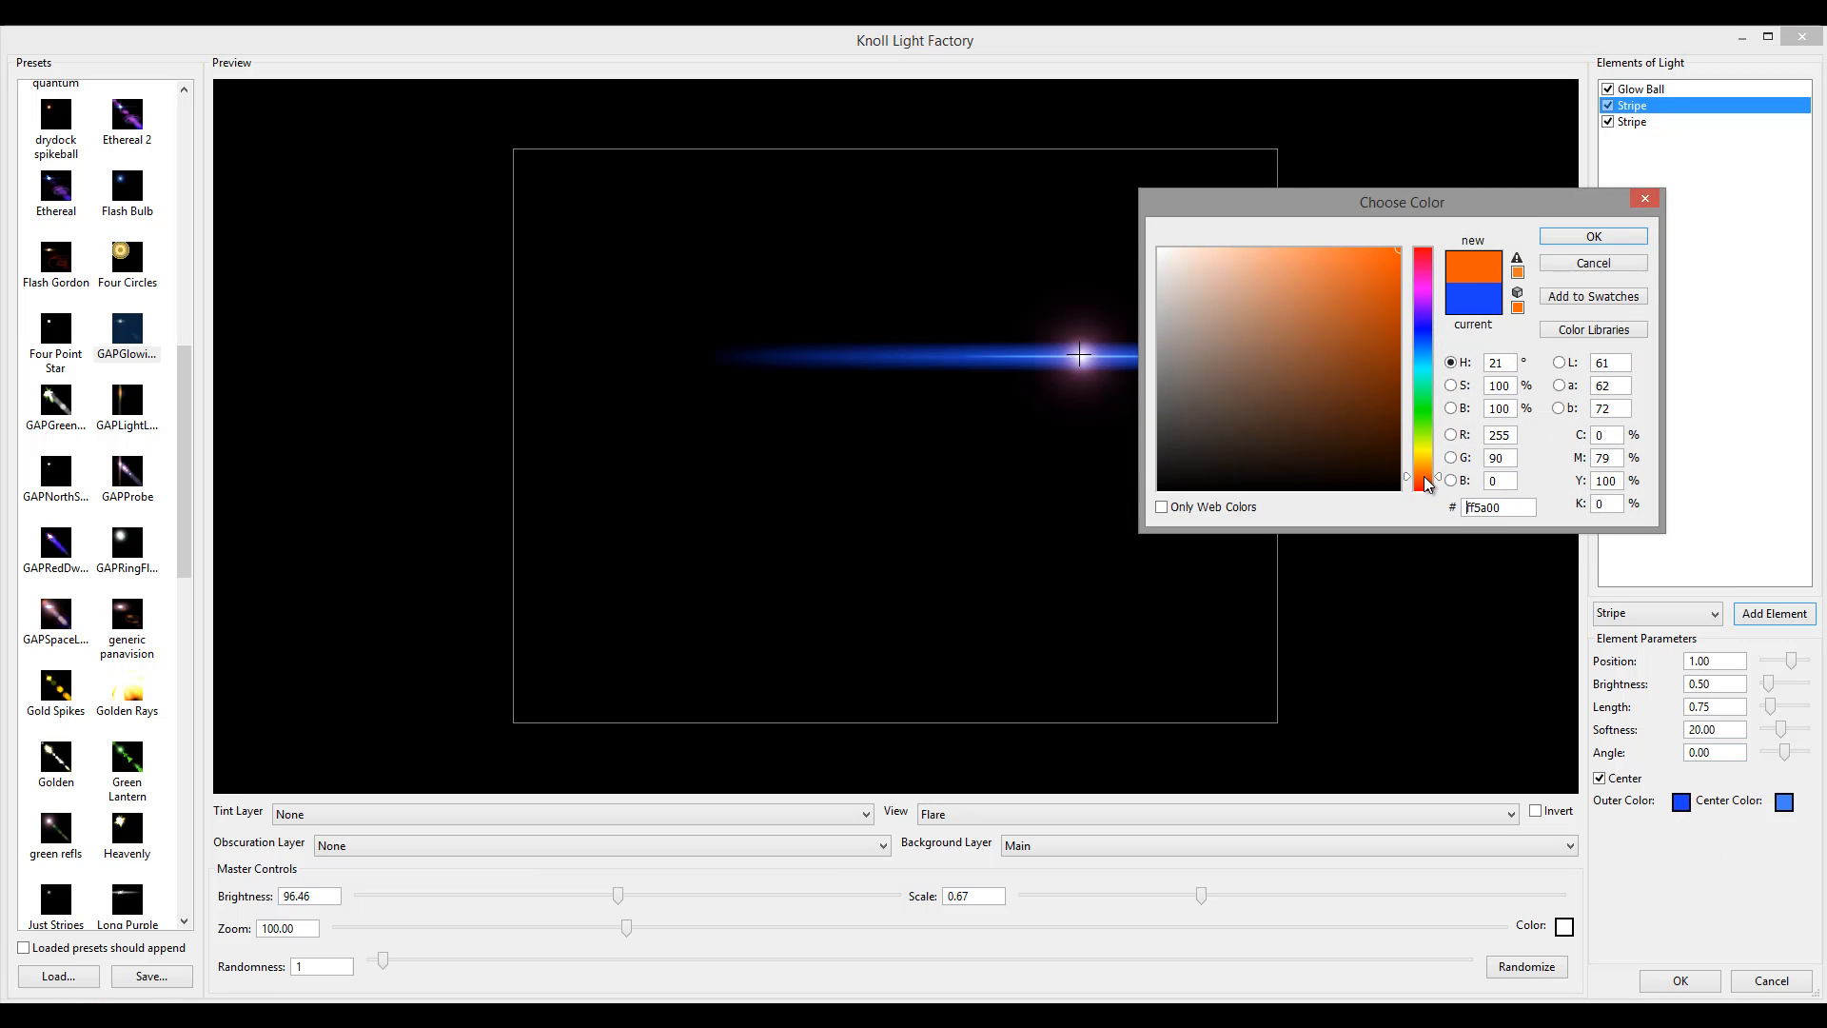
left_click(1594, 236)
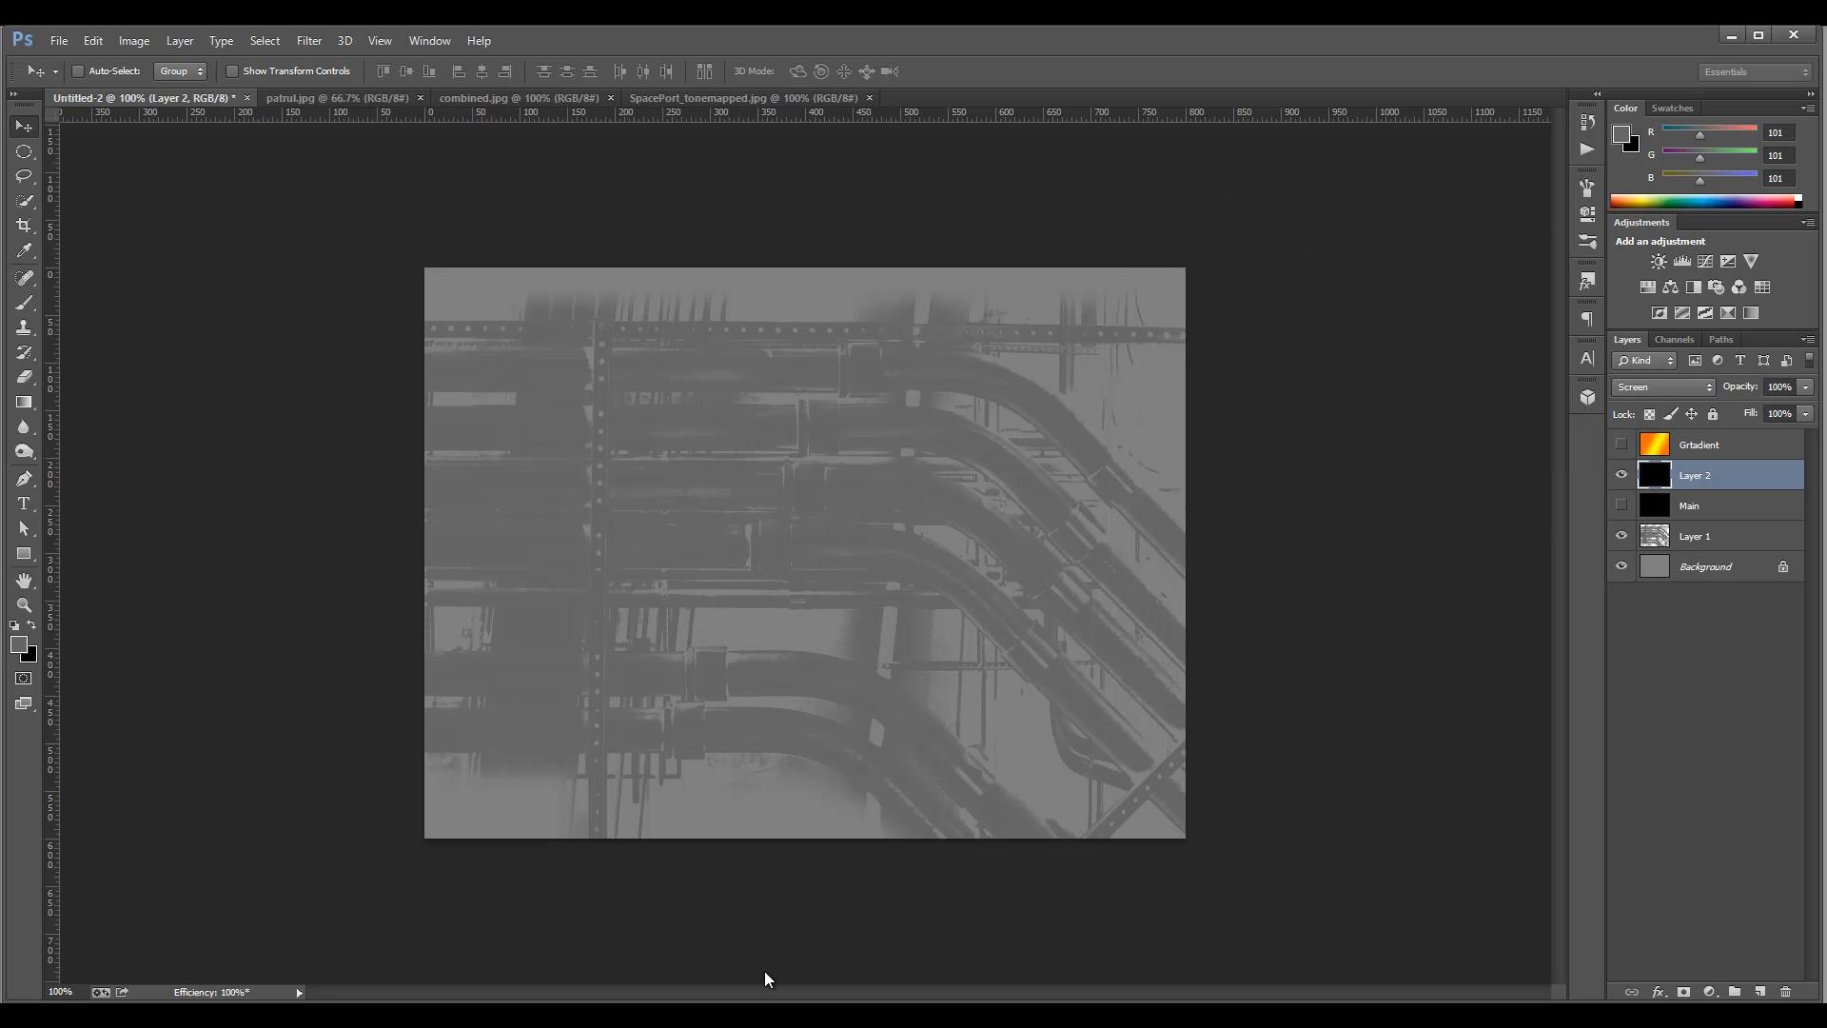
mouse_move(585, 1022)
left_click(693, 985)
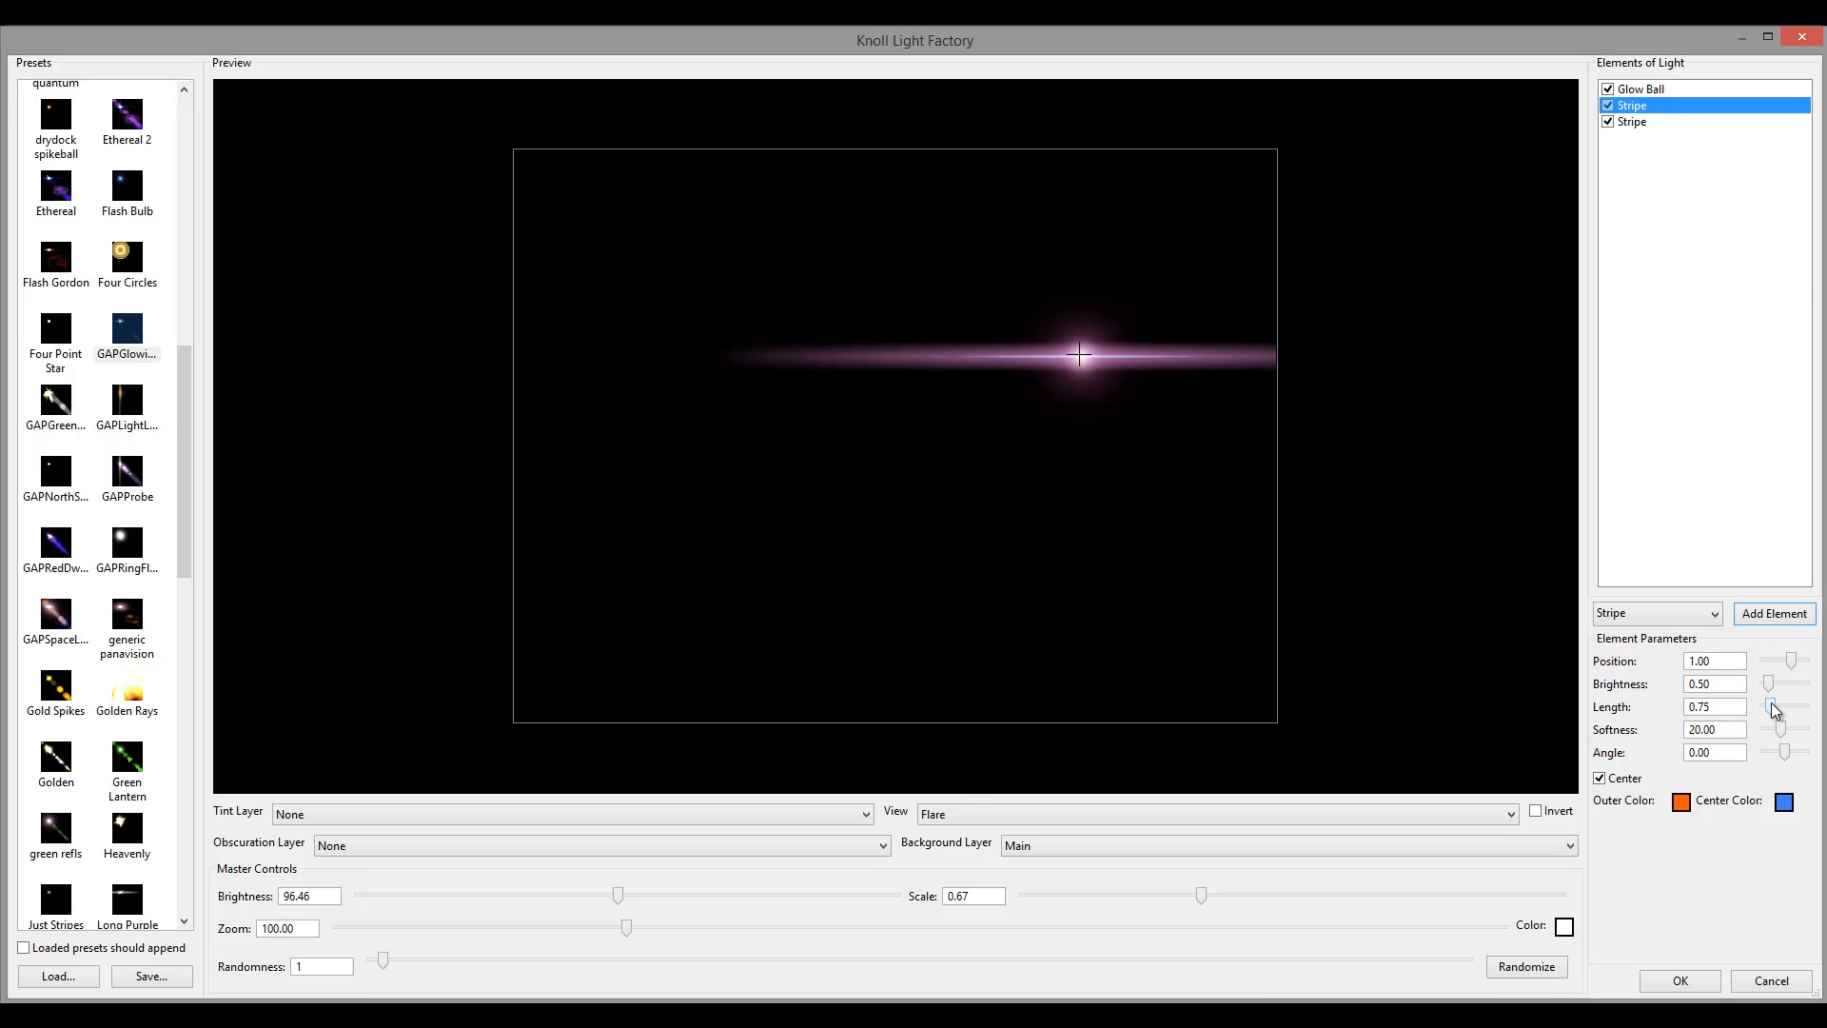
Shorten the orange stripe to a length of 0.33 and set its softness to 10.79.
left_click_drag(1772, 706, 1768, 710)
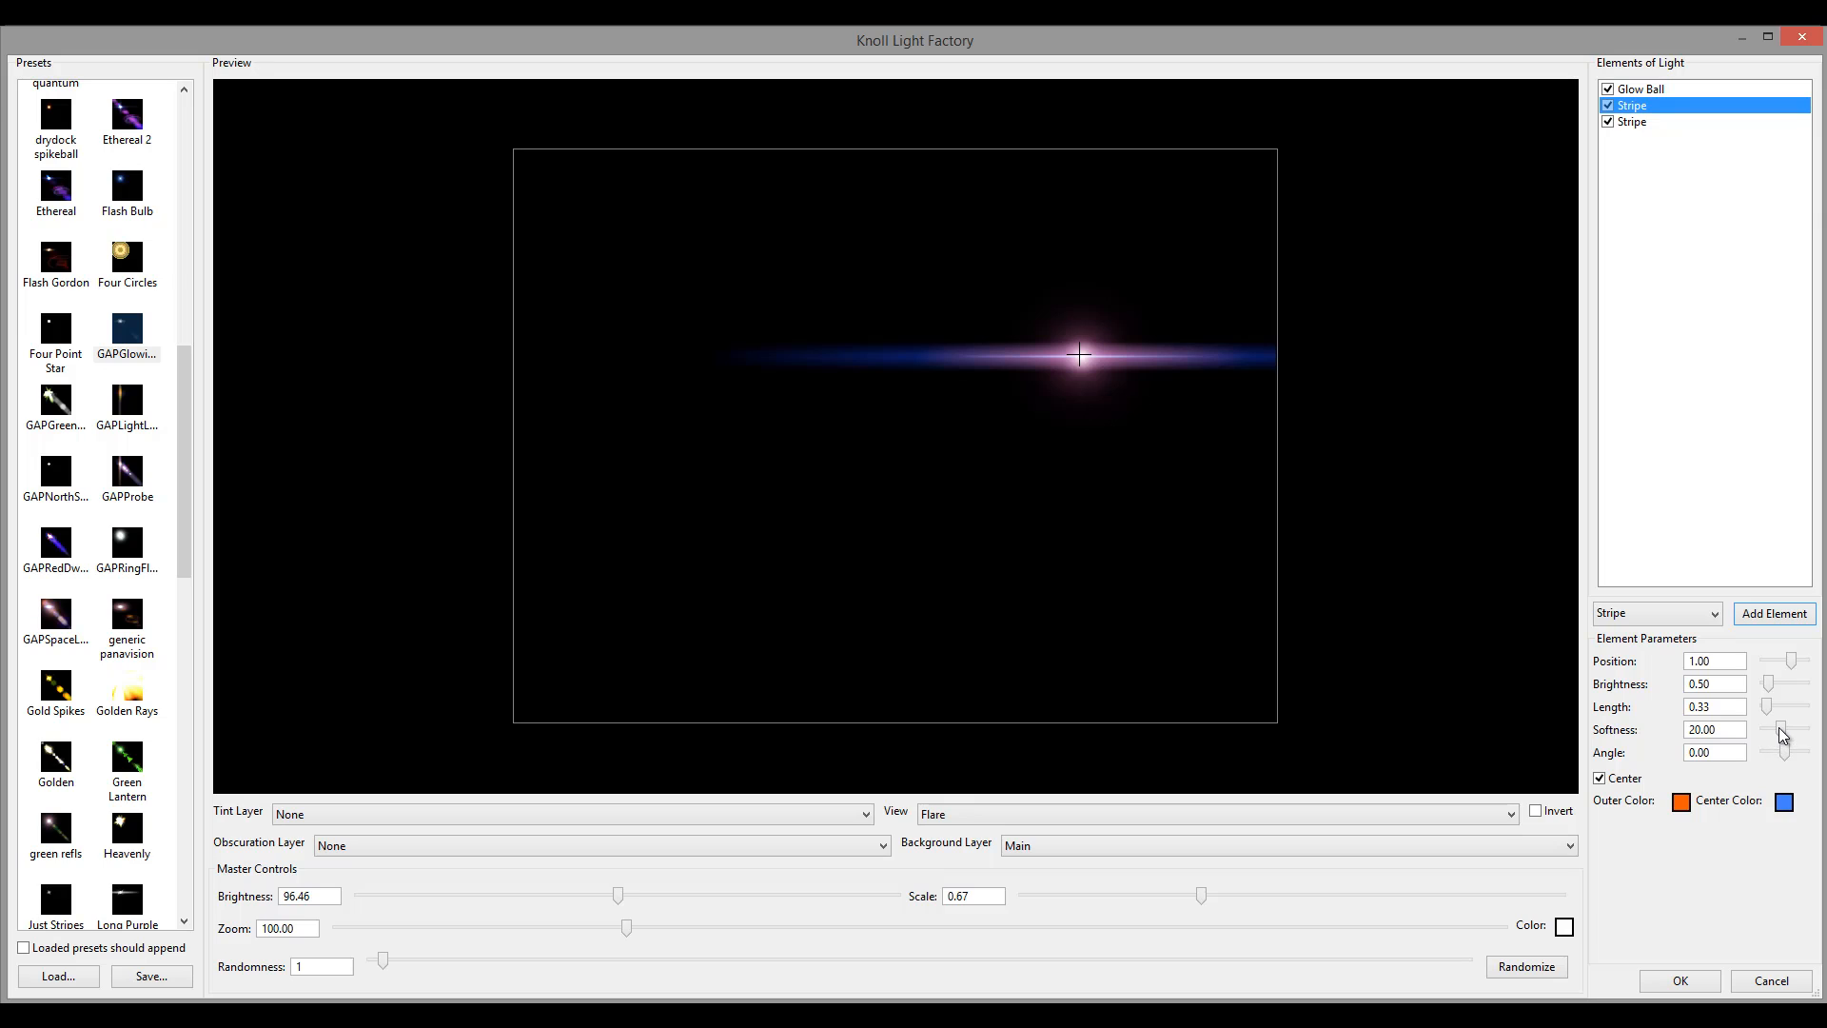
left_click_drag(1782, 733, 1775, 731)
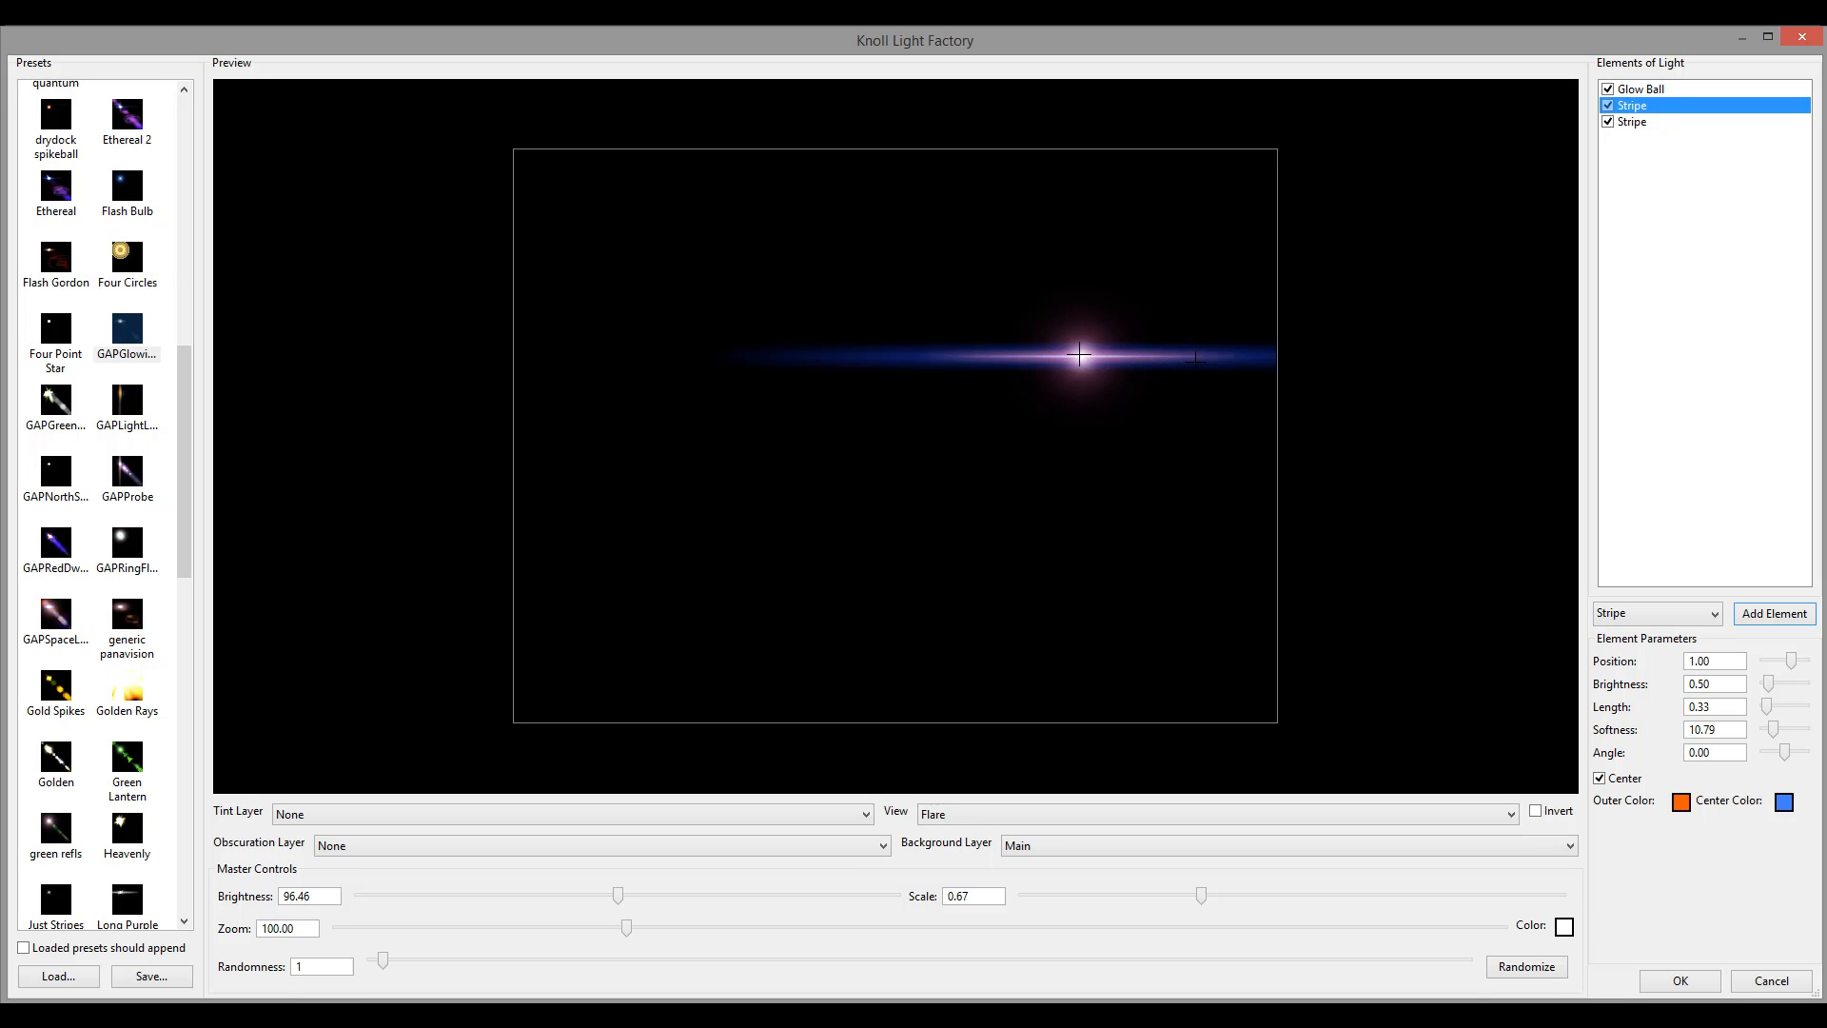
Move the blue stripe above the orange one in the element order, and turn off the orange stripe's Center option.
right_click(1656, 122)
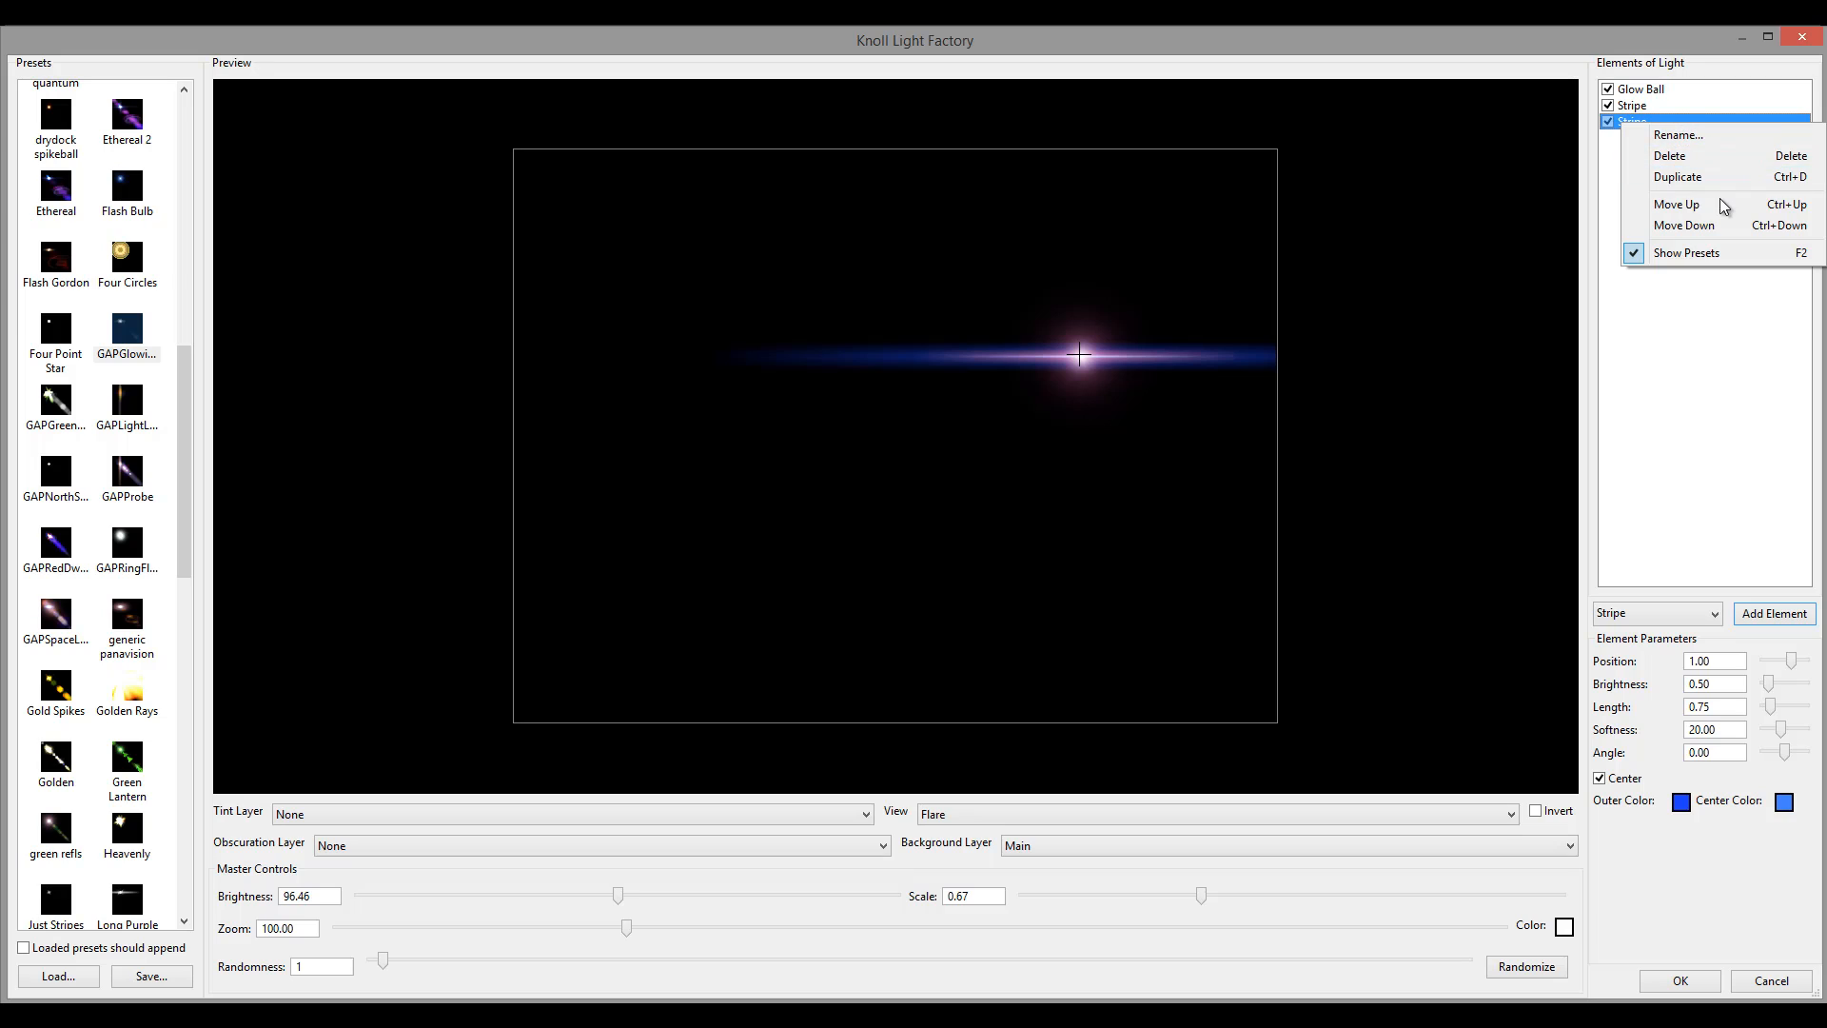
left_click(1720, 203)
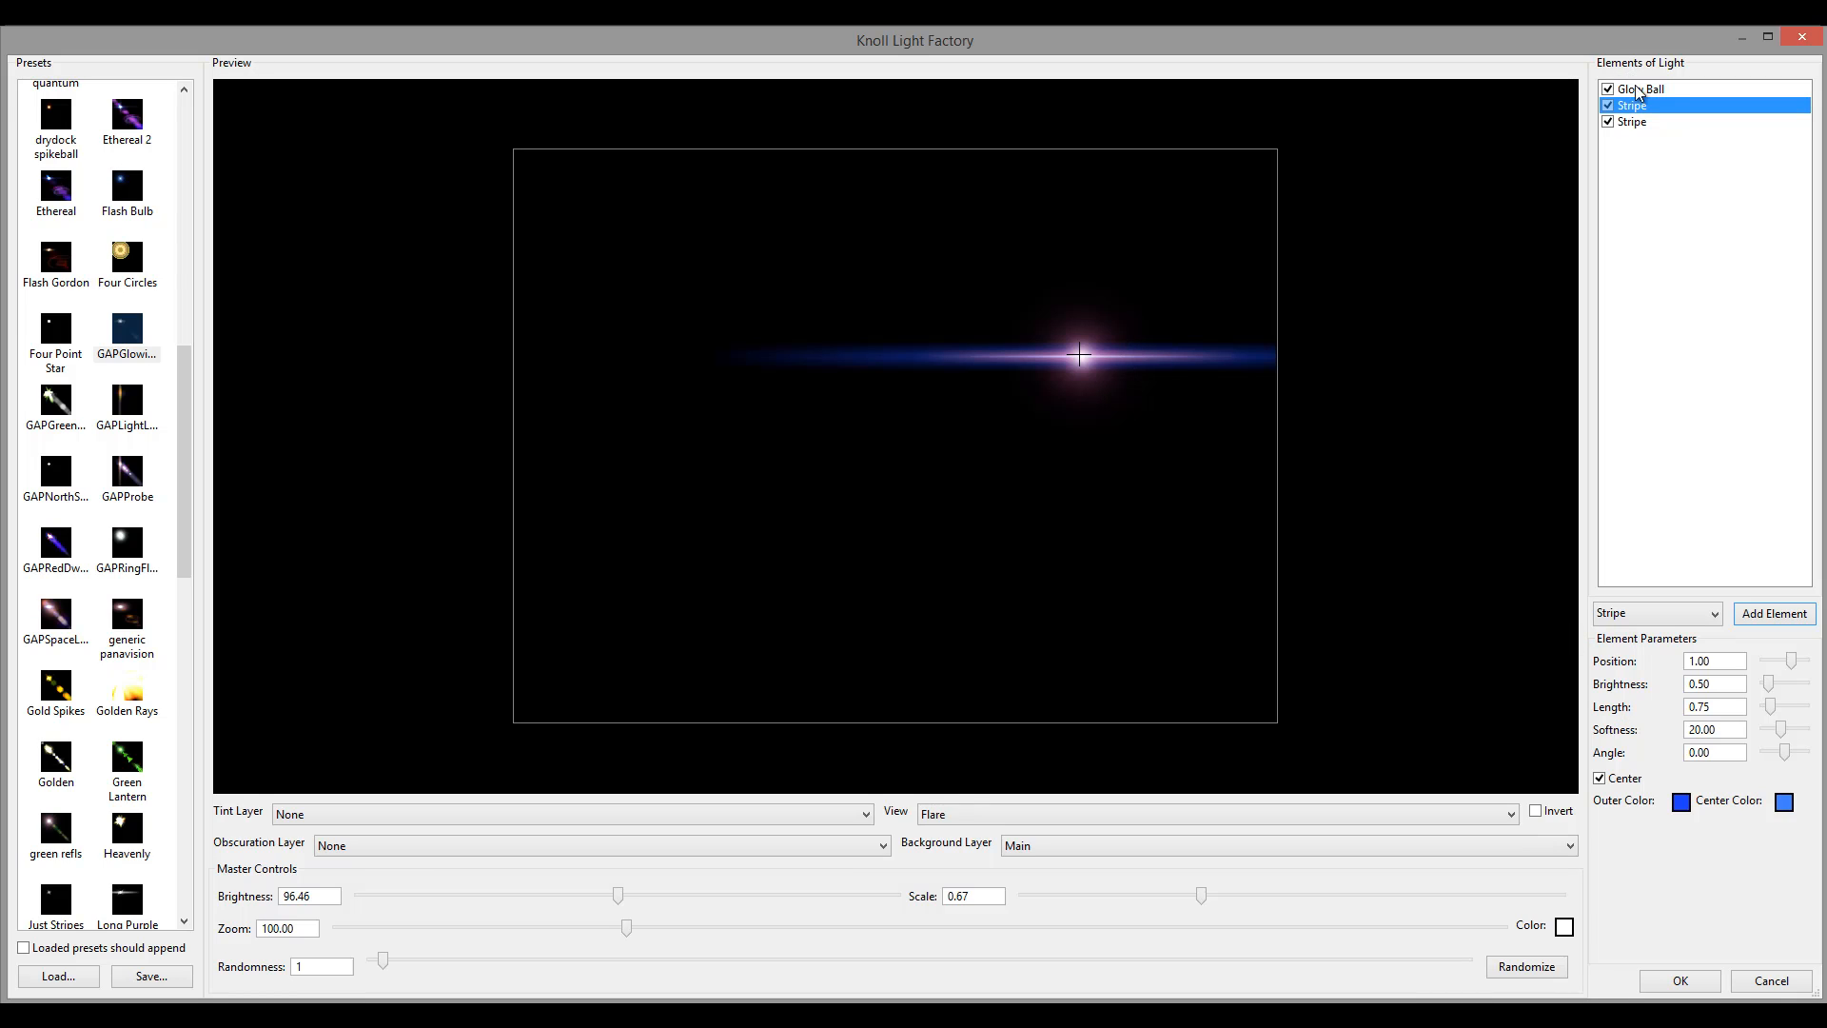
left_click(1643, 122)
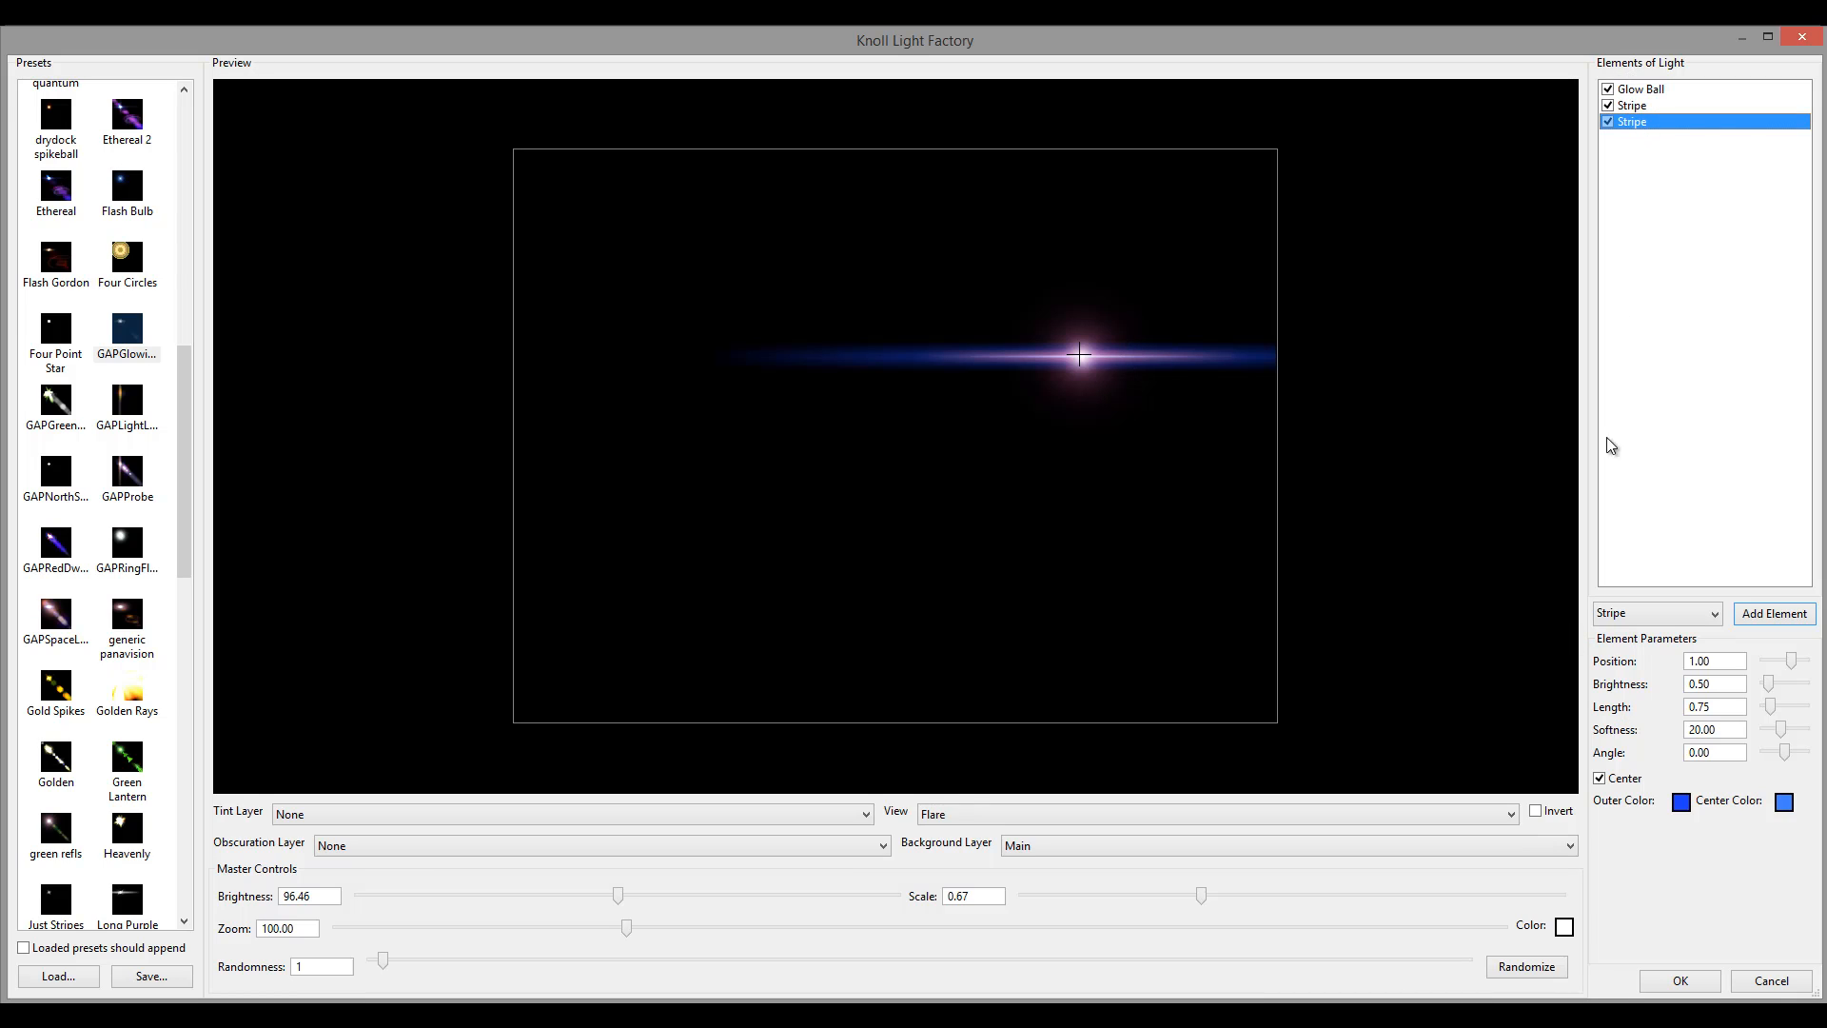
left_click(1648, 107)
left_click(1637, 122)
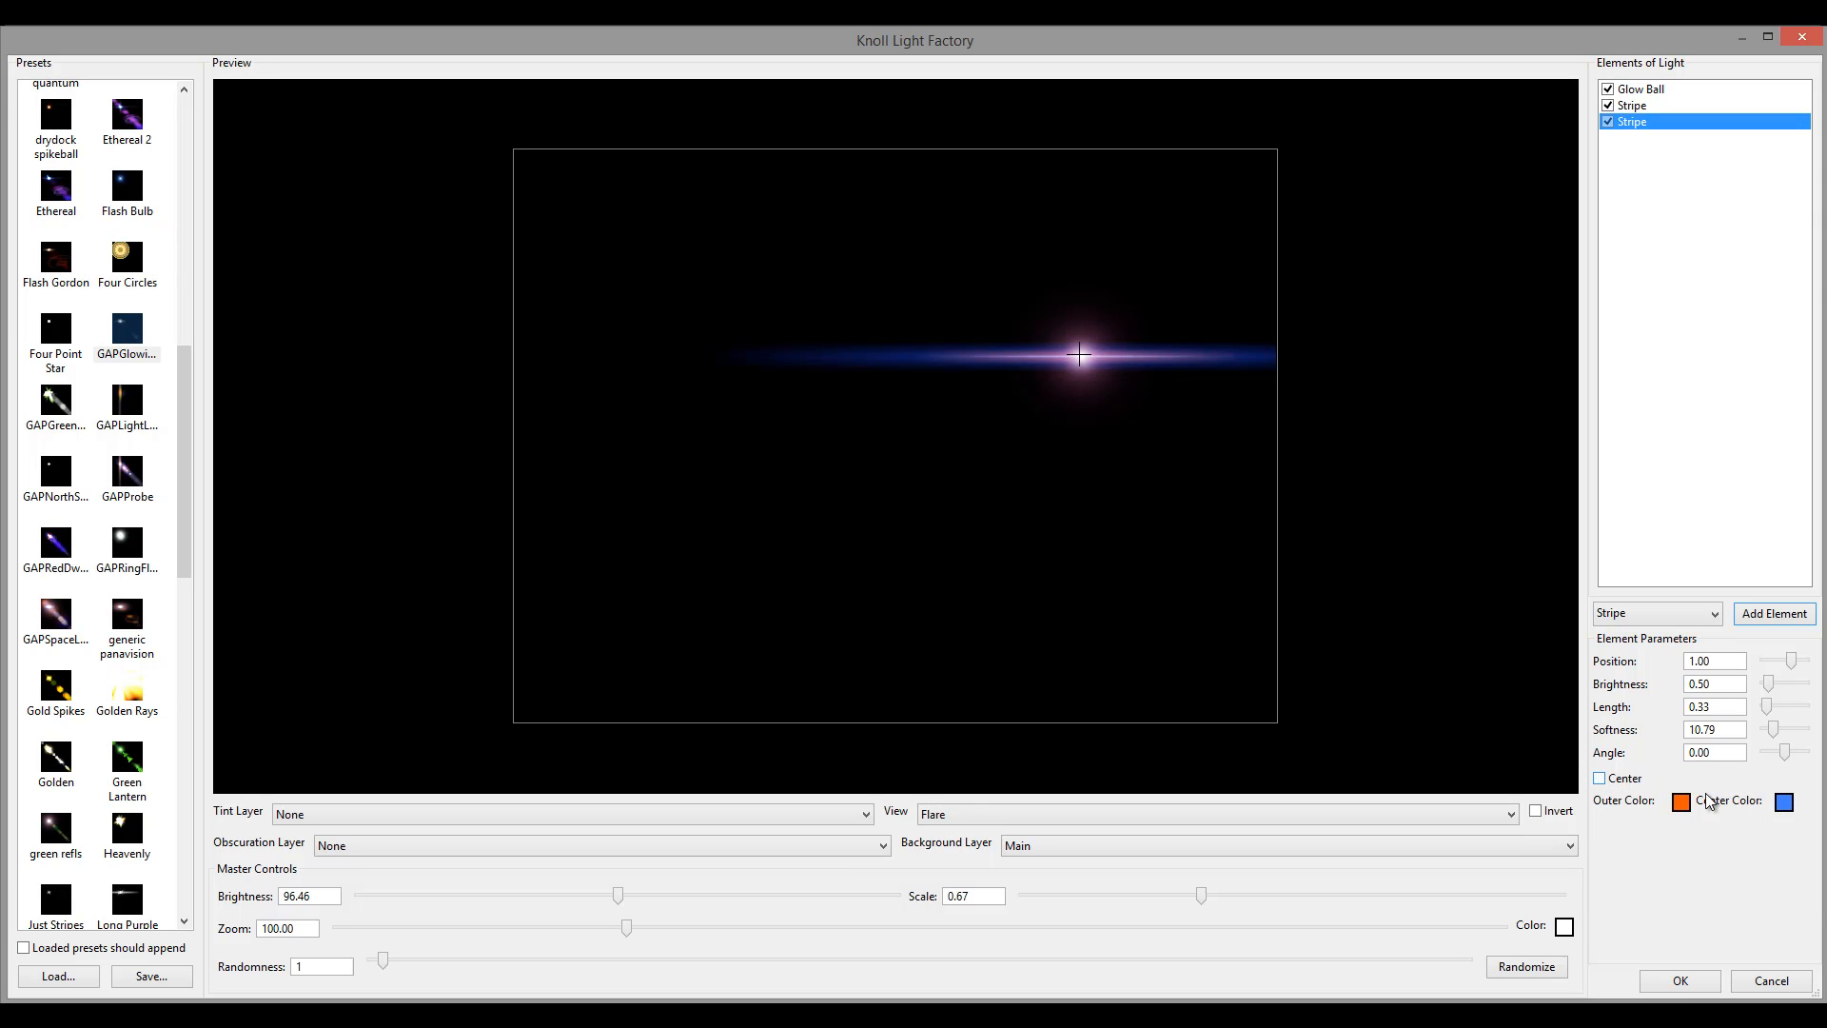
Try the blue stripe with its Center option turned off.
left_click(1632, 105)
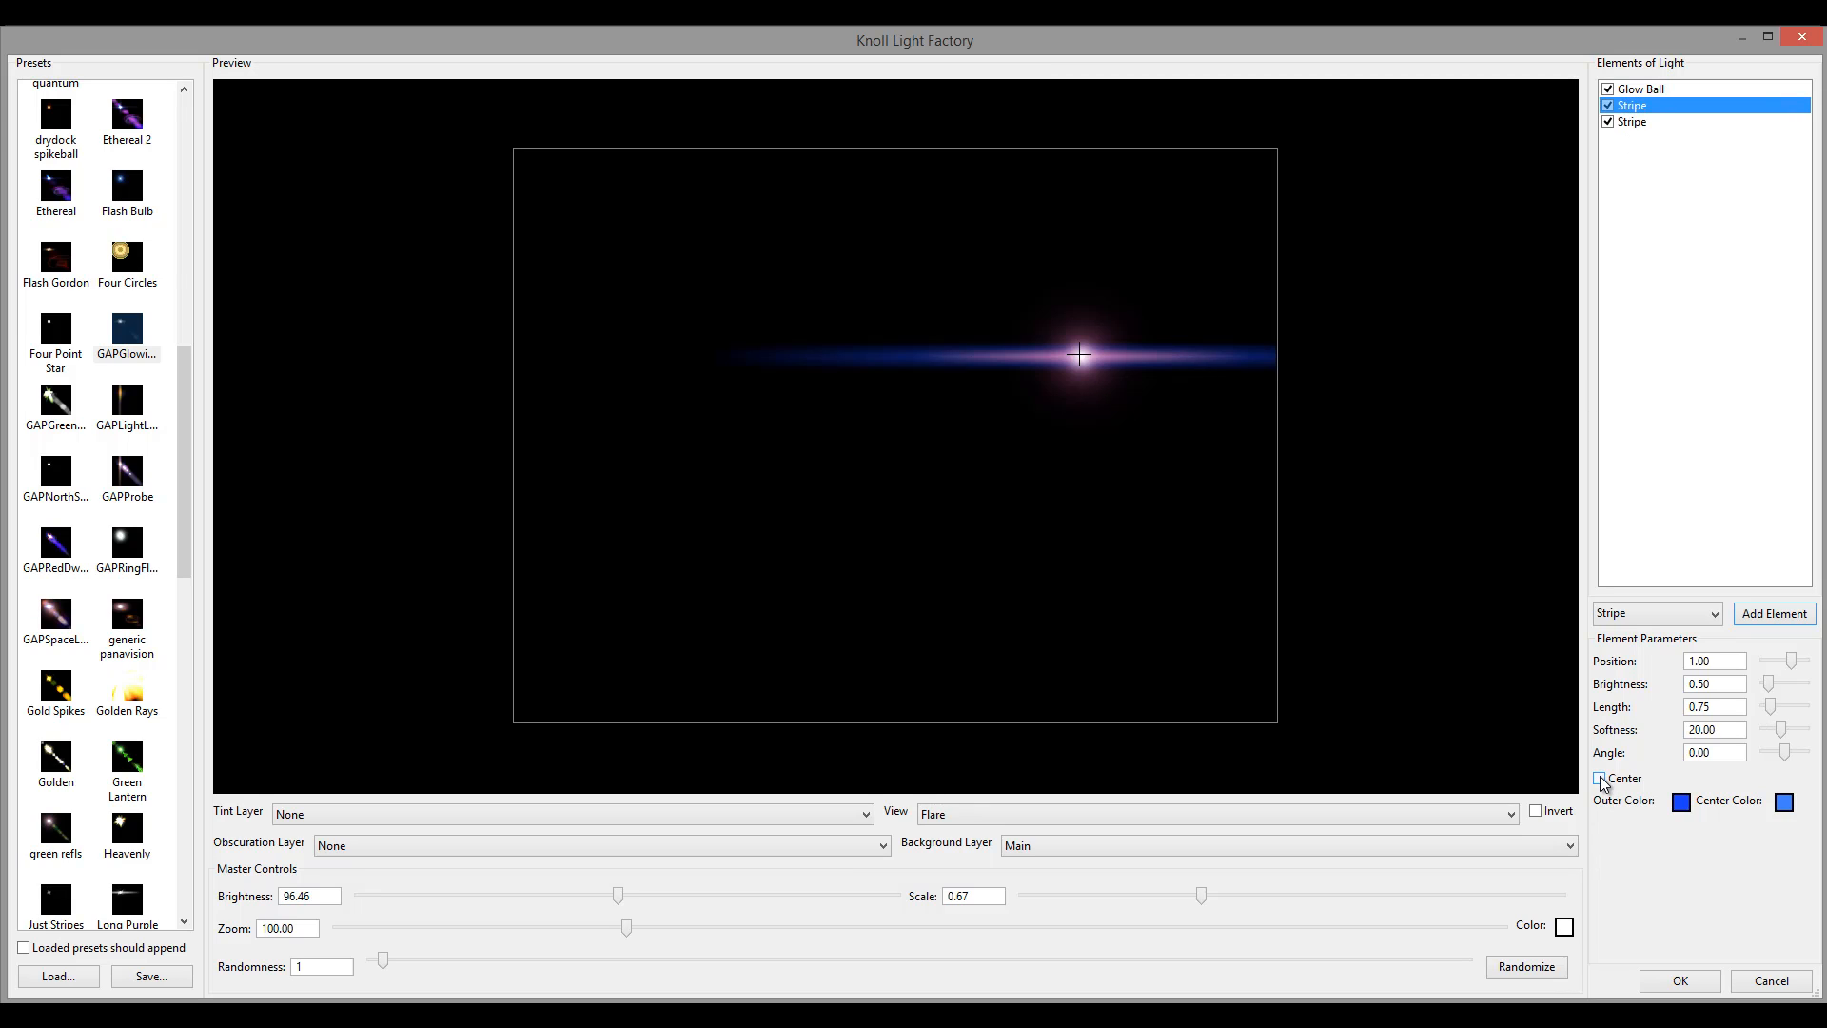
left_click(1600, 777)
left_click(1647, 120)
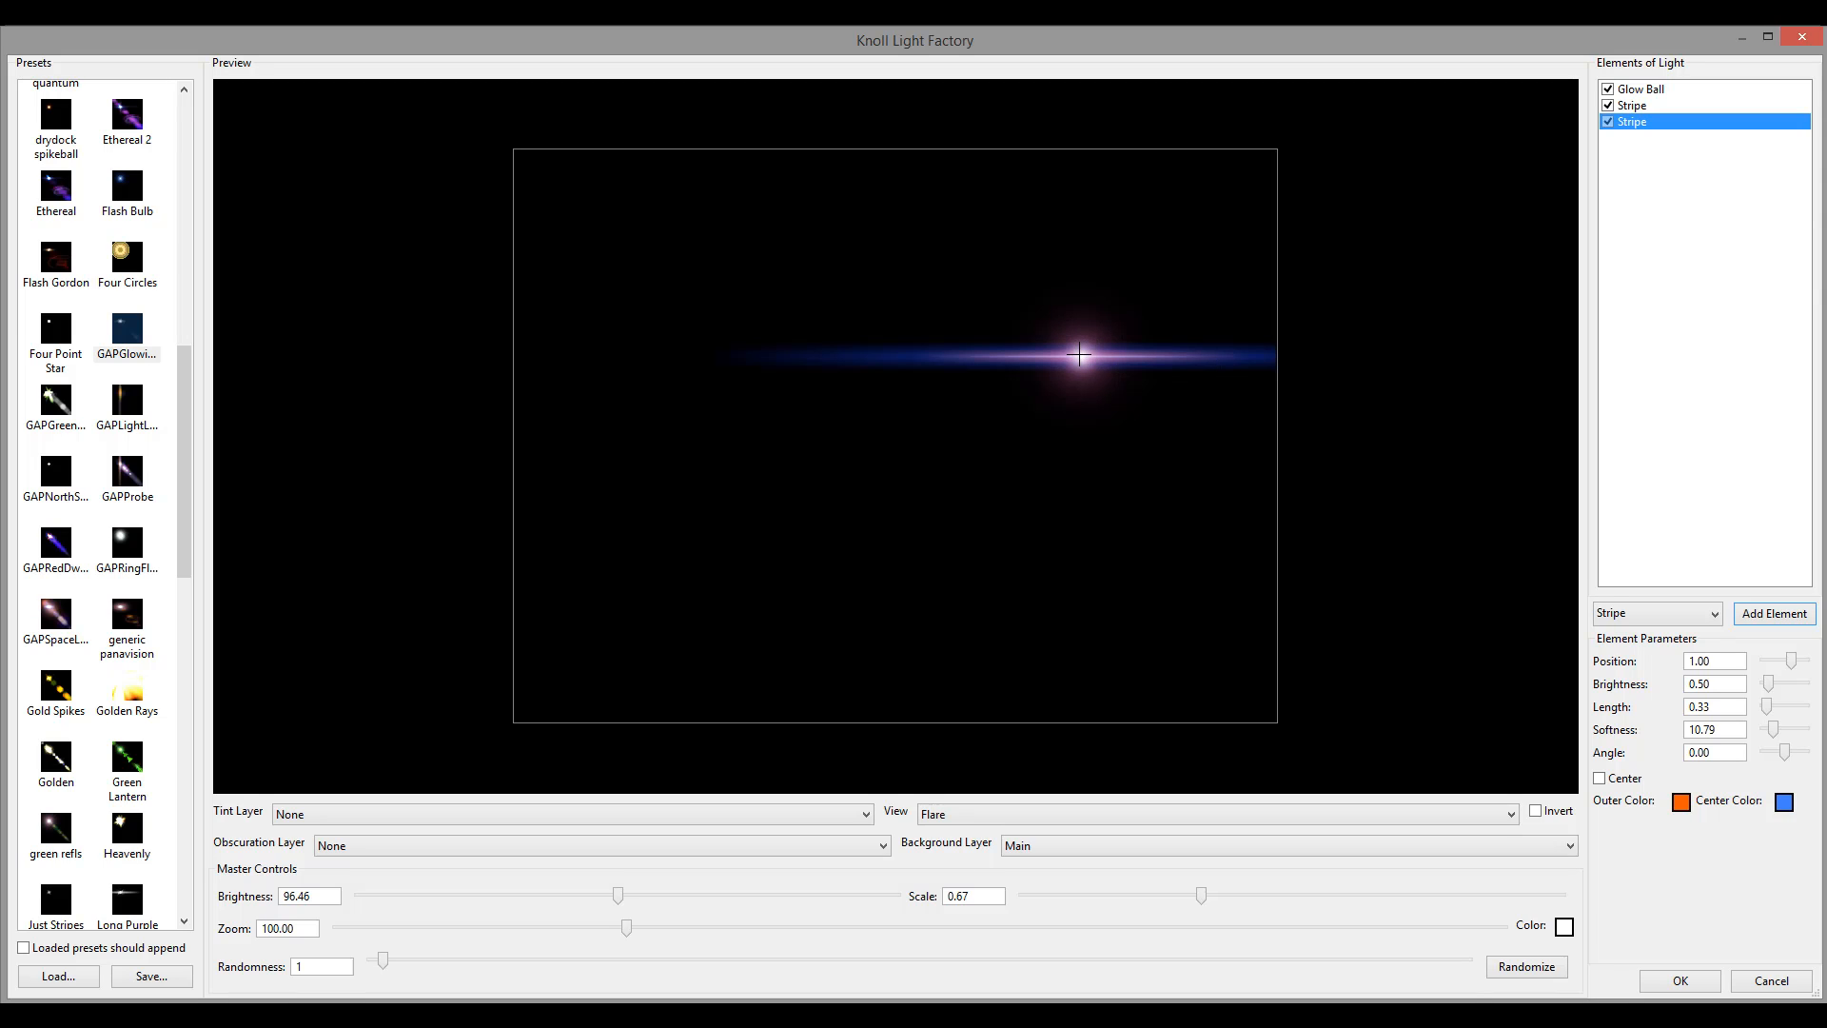
Add a Sparkle element to the flare.
left_click(1699, 613)
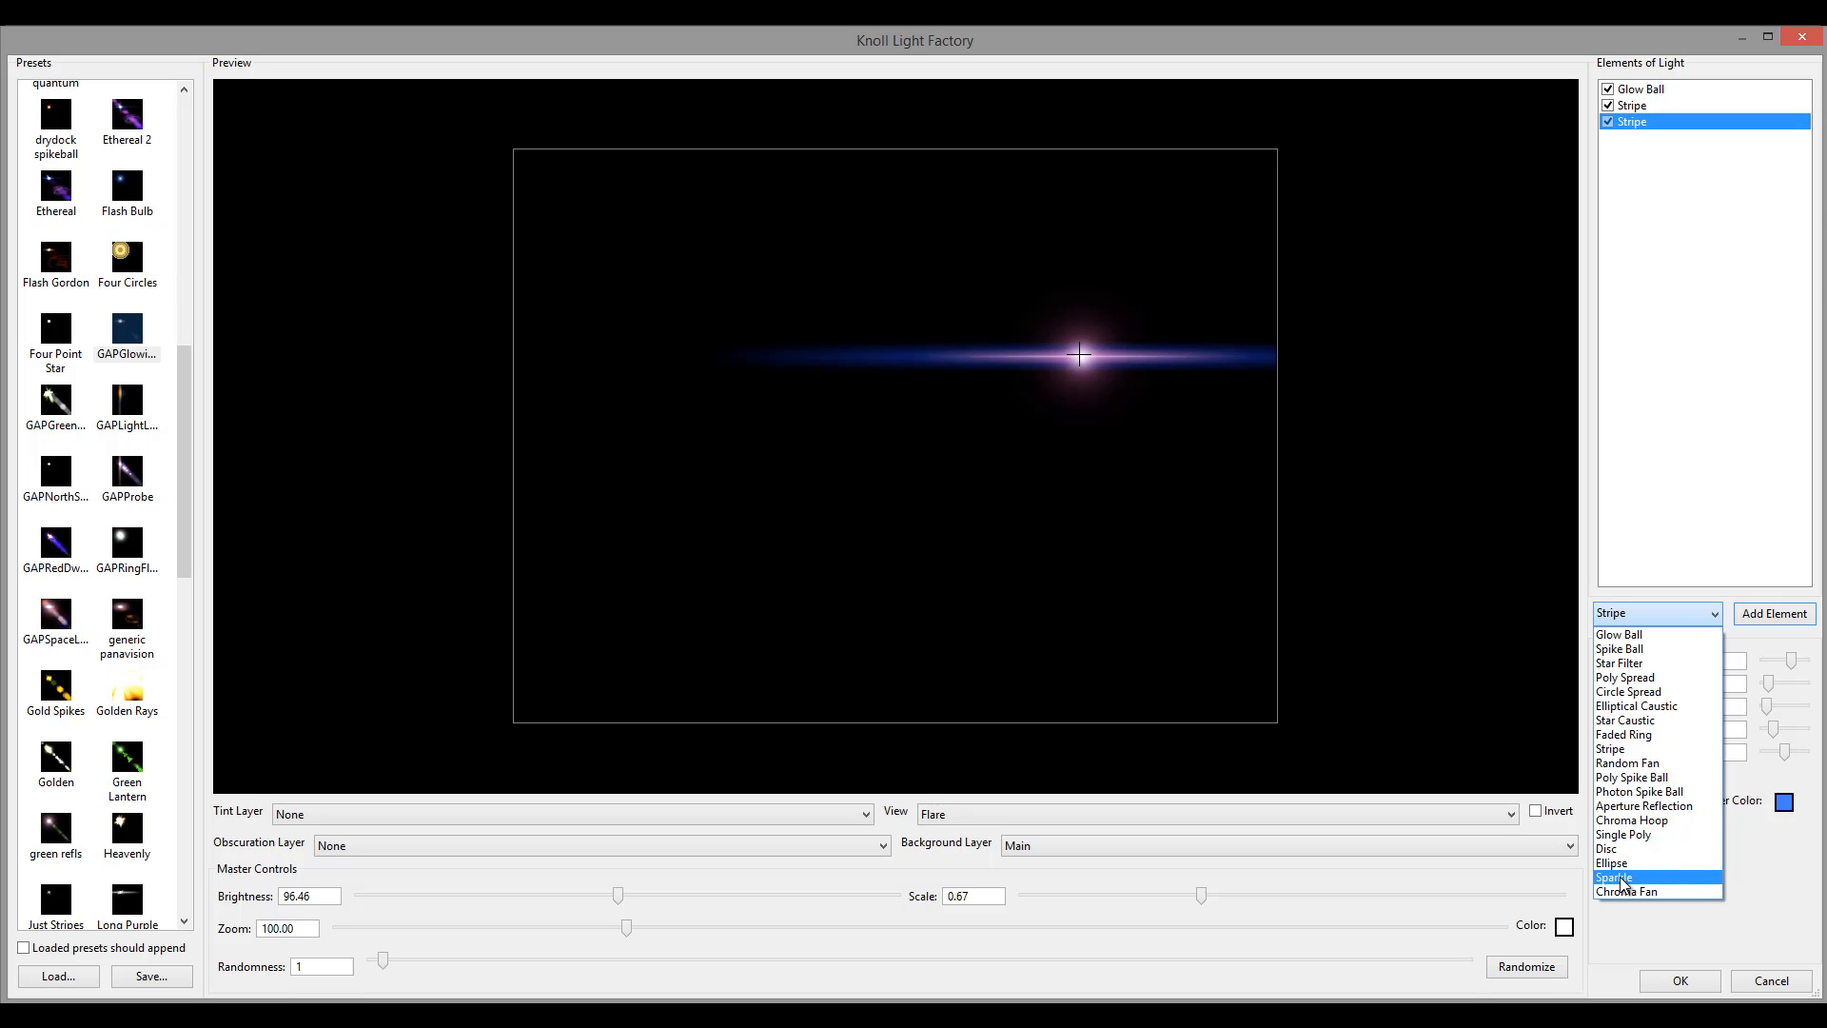
left_click(1624, 878)
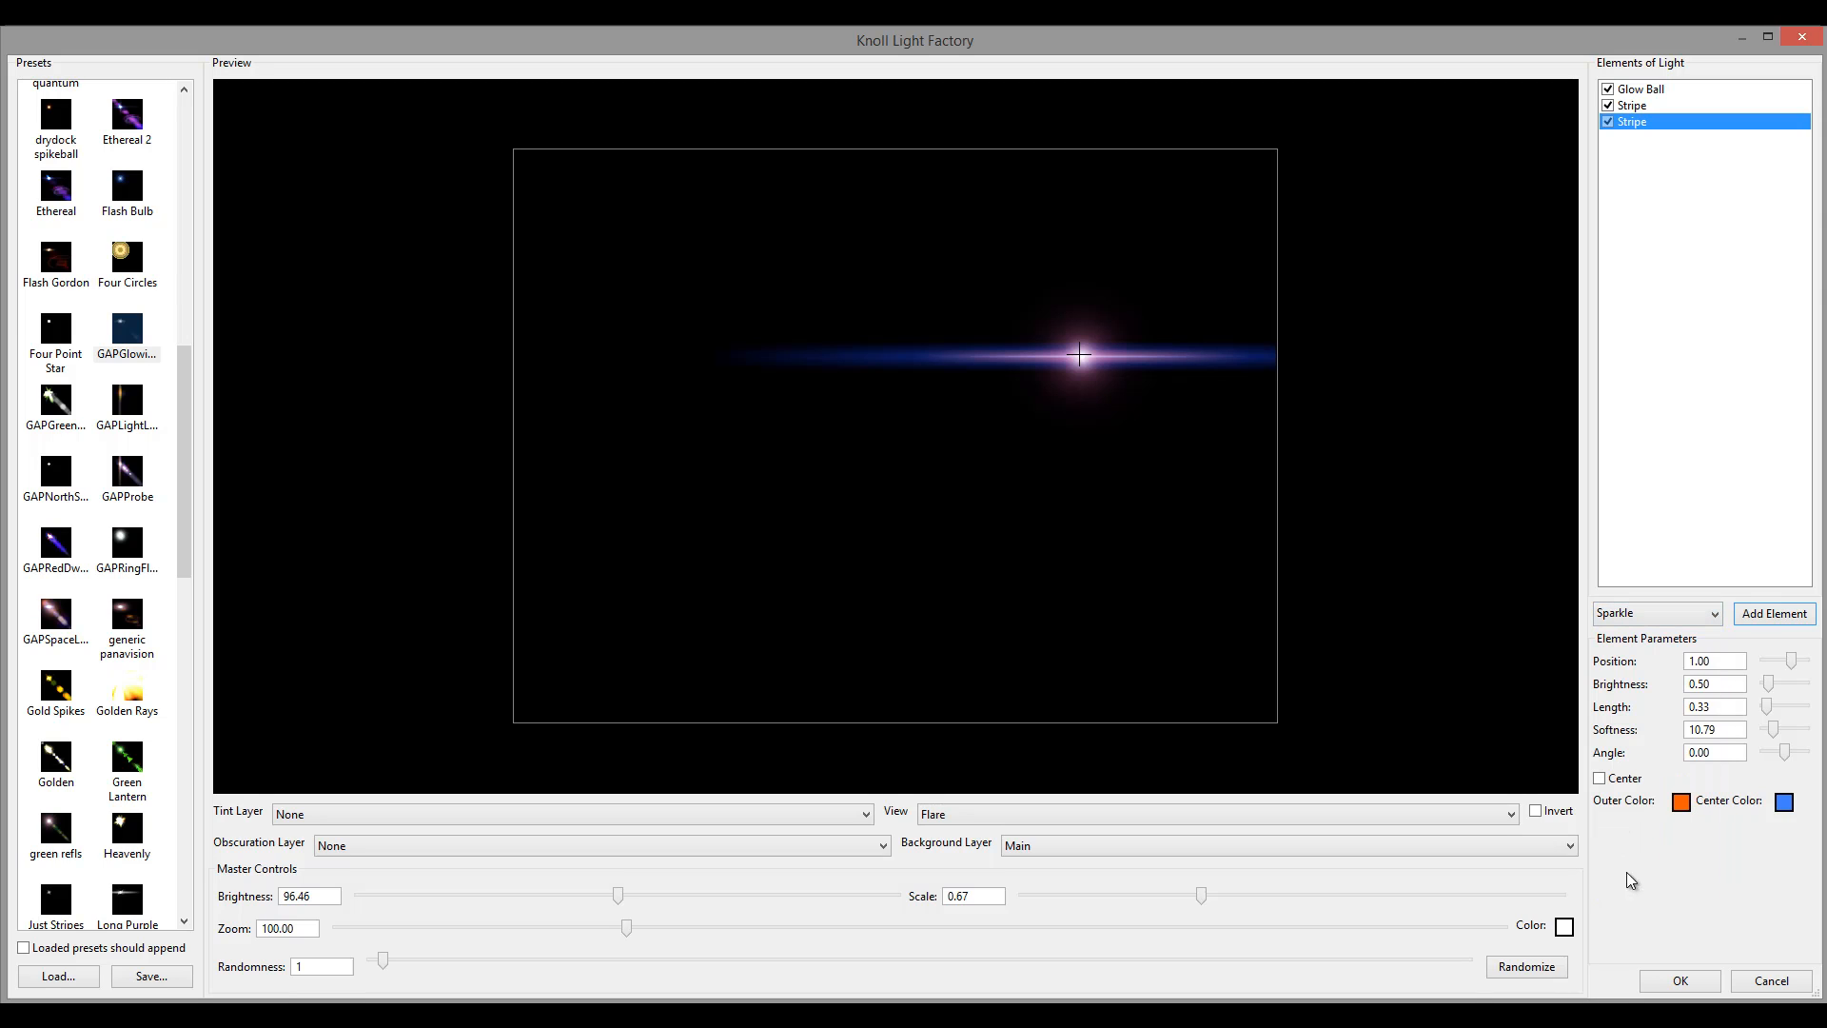
left_click(1770, 614)
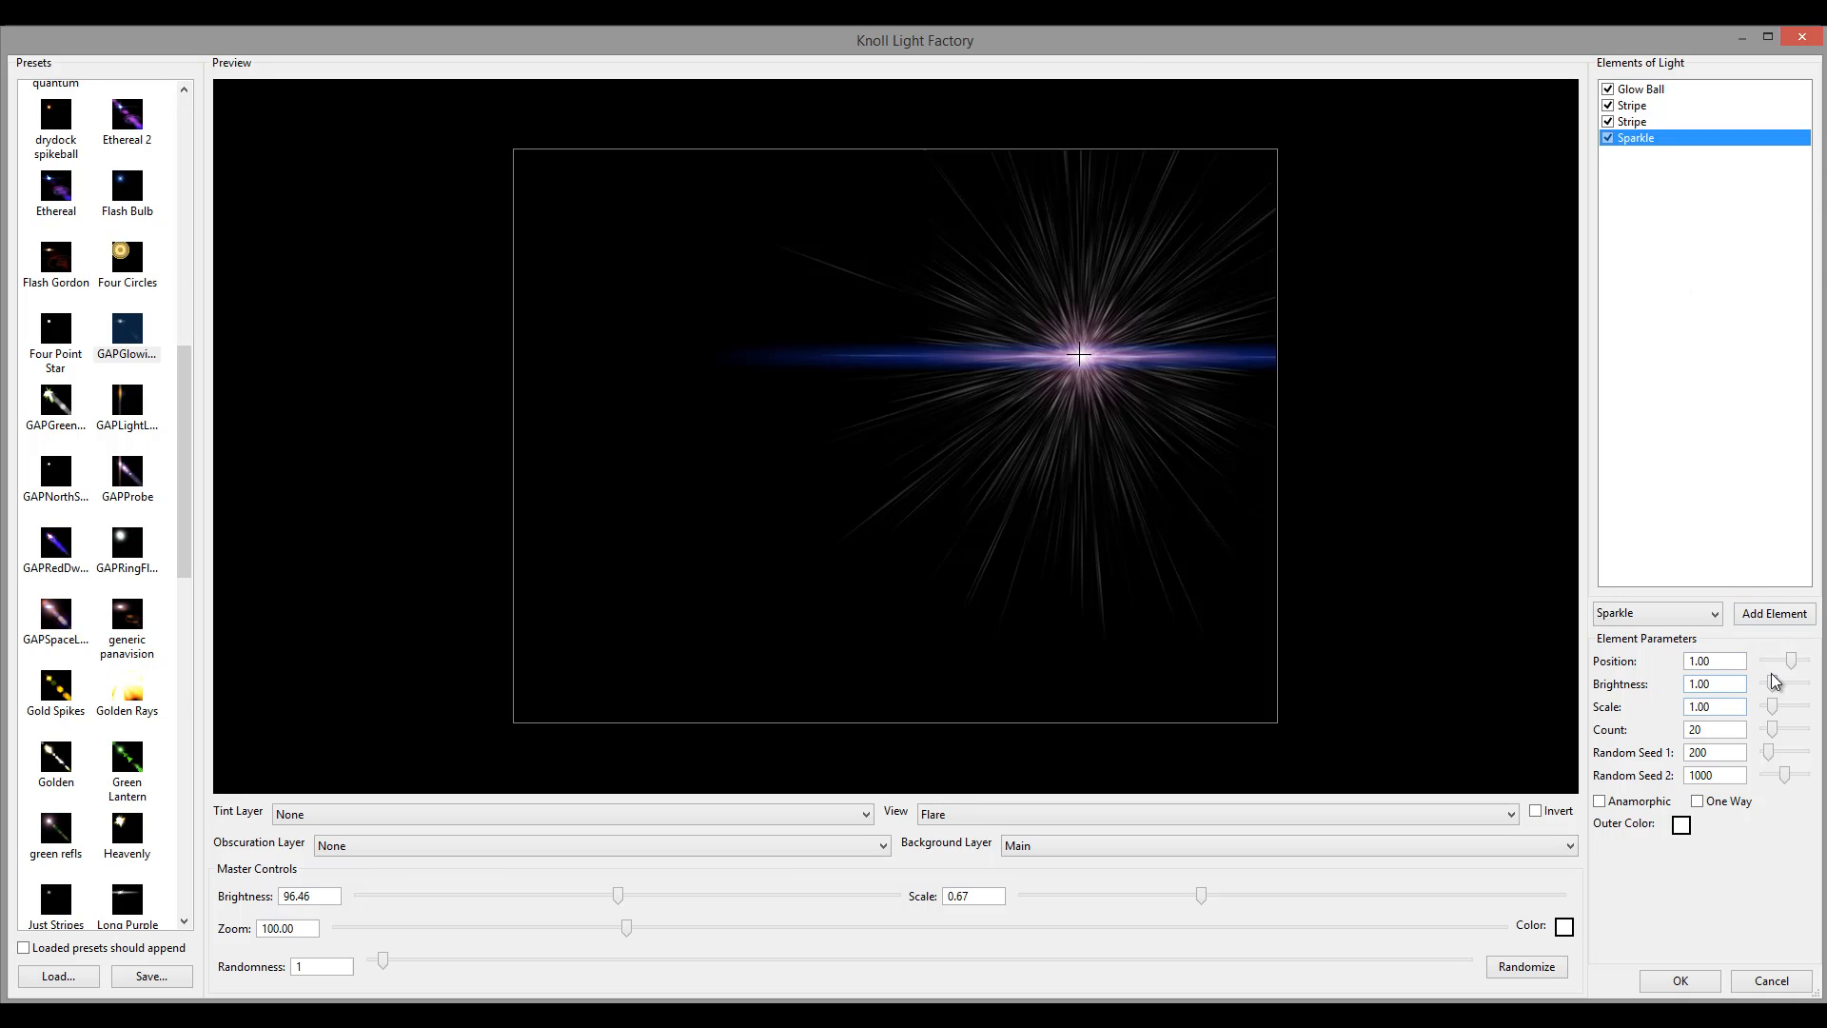
Set the sparkle's brightness to 0.49 and its scale to 1.73, and toggle its One Way option.
left_click_drag(1773, 682, 1772, 692)
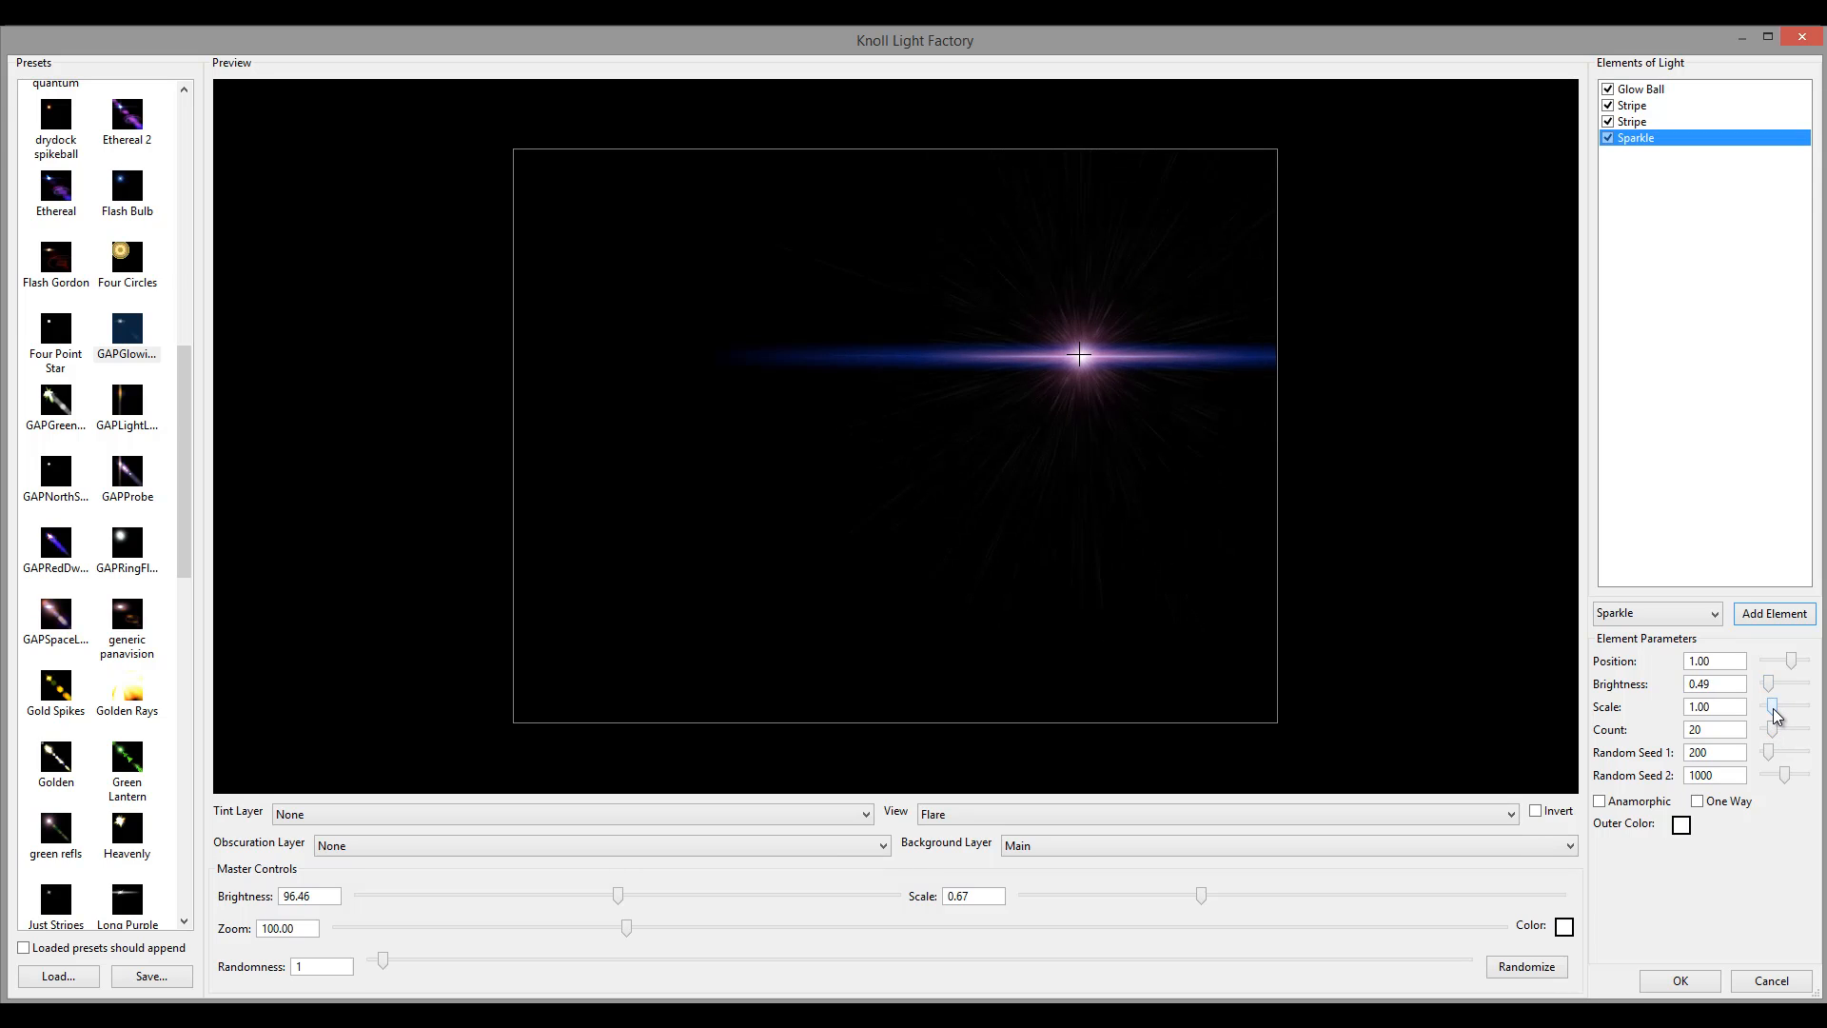
mouse_move(1776, 716)
left_mouse_down()
mouse_move(1795, 716)
mouse_move(1779, 716)
left_mouse_up()
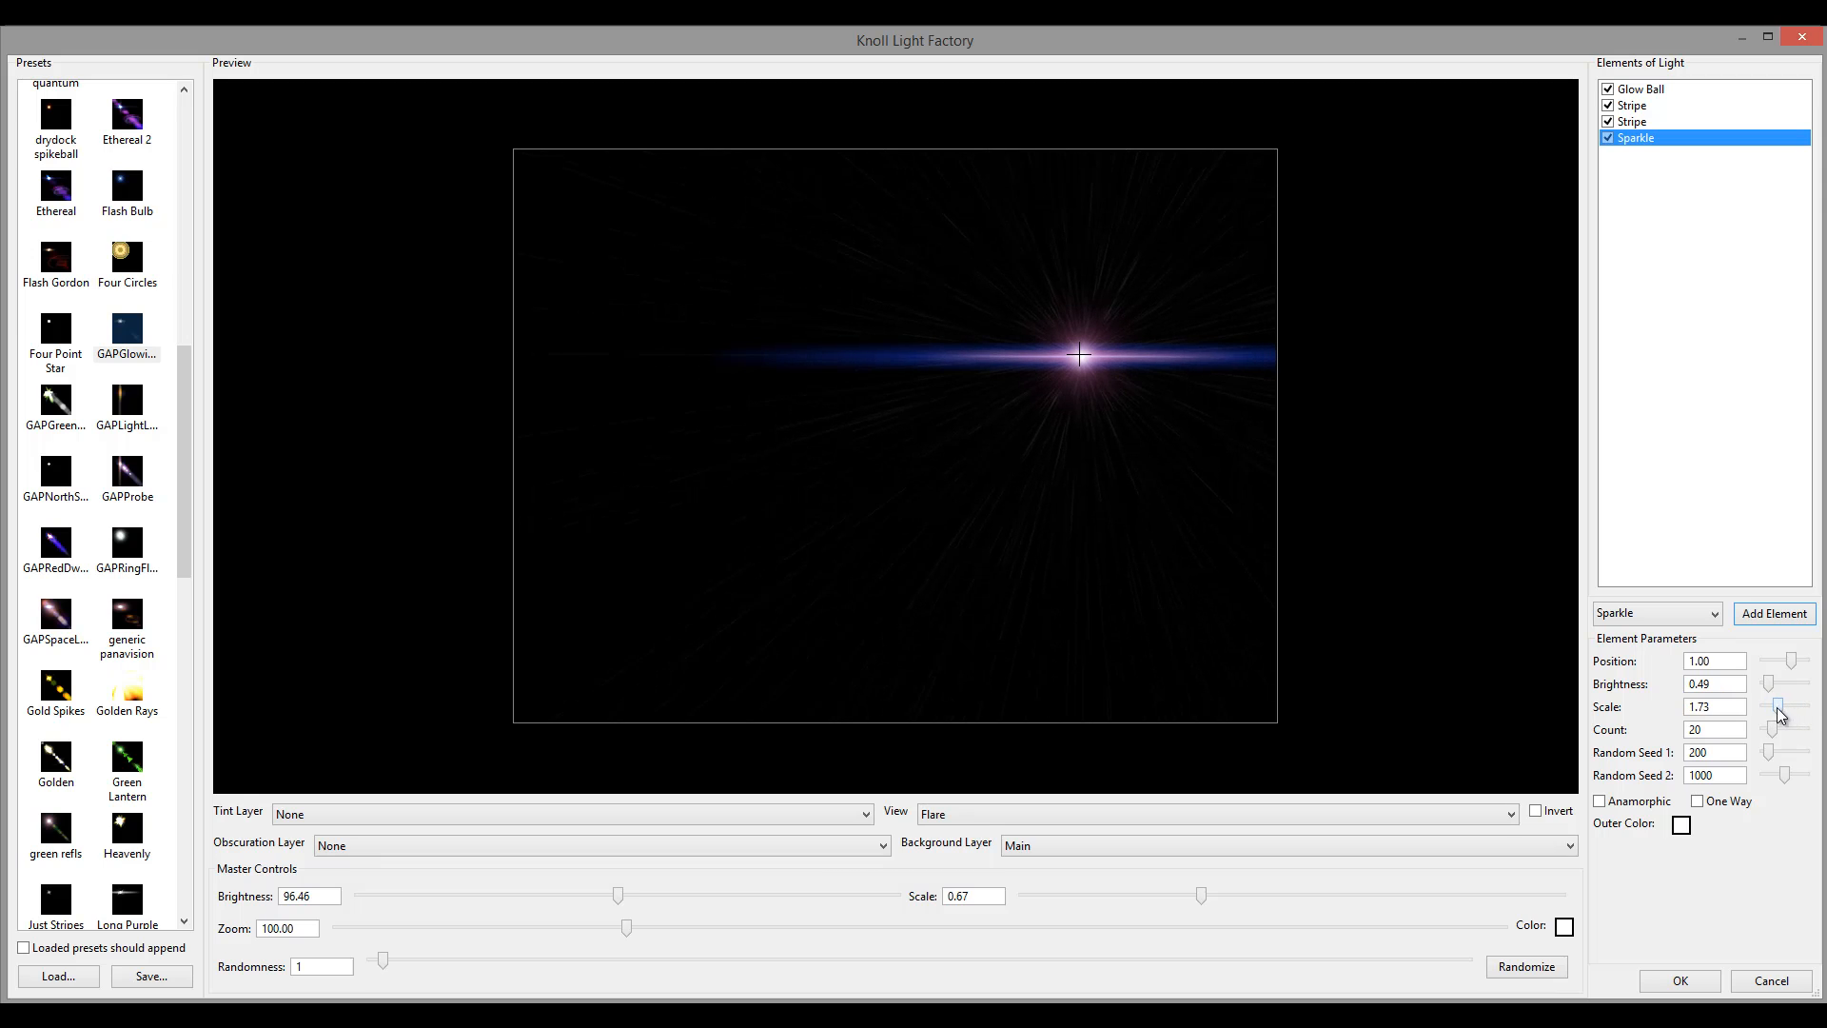
left_click(1698, 801)
Reduce the softness of the blue stripe to 14.36 and of the orange stripe to 7.23.
left_click(1645, 108)
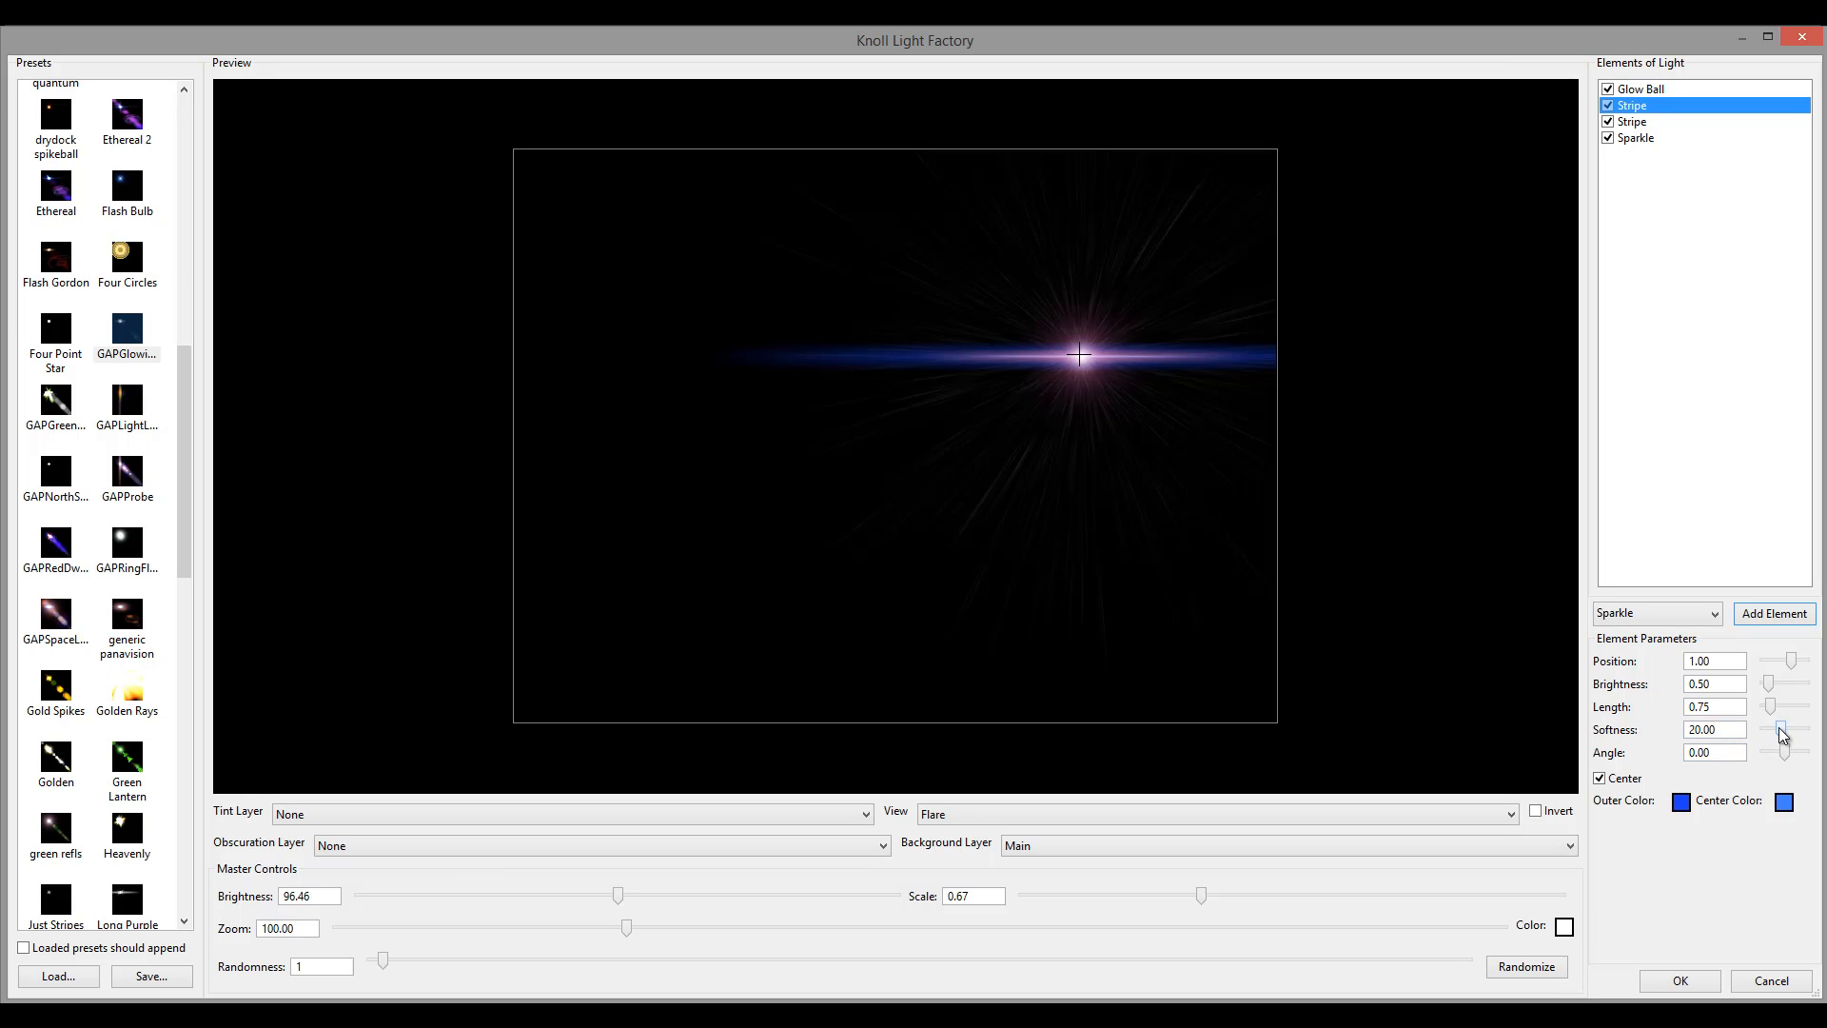
left_click_drag(1783, 733, 1776, 736)
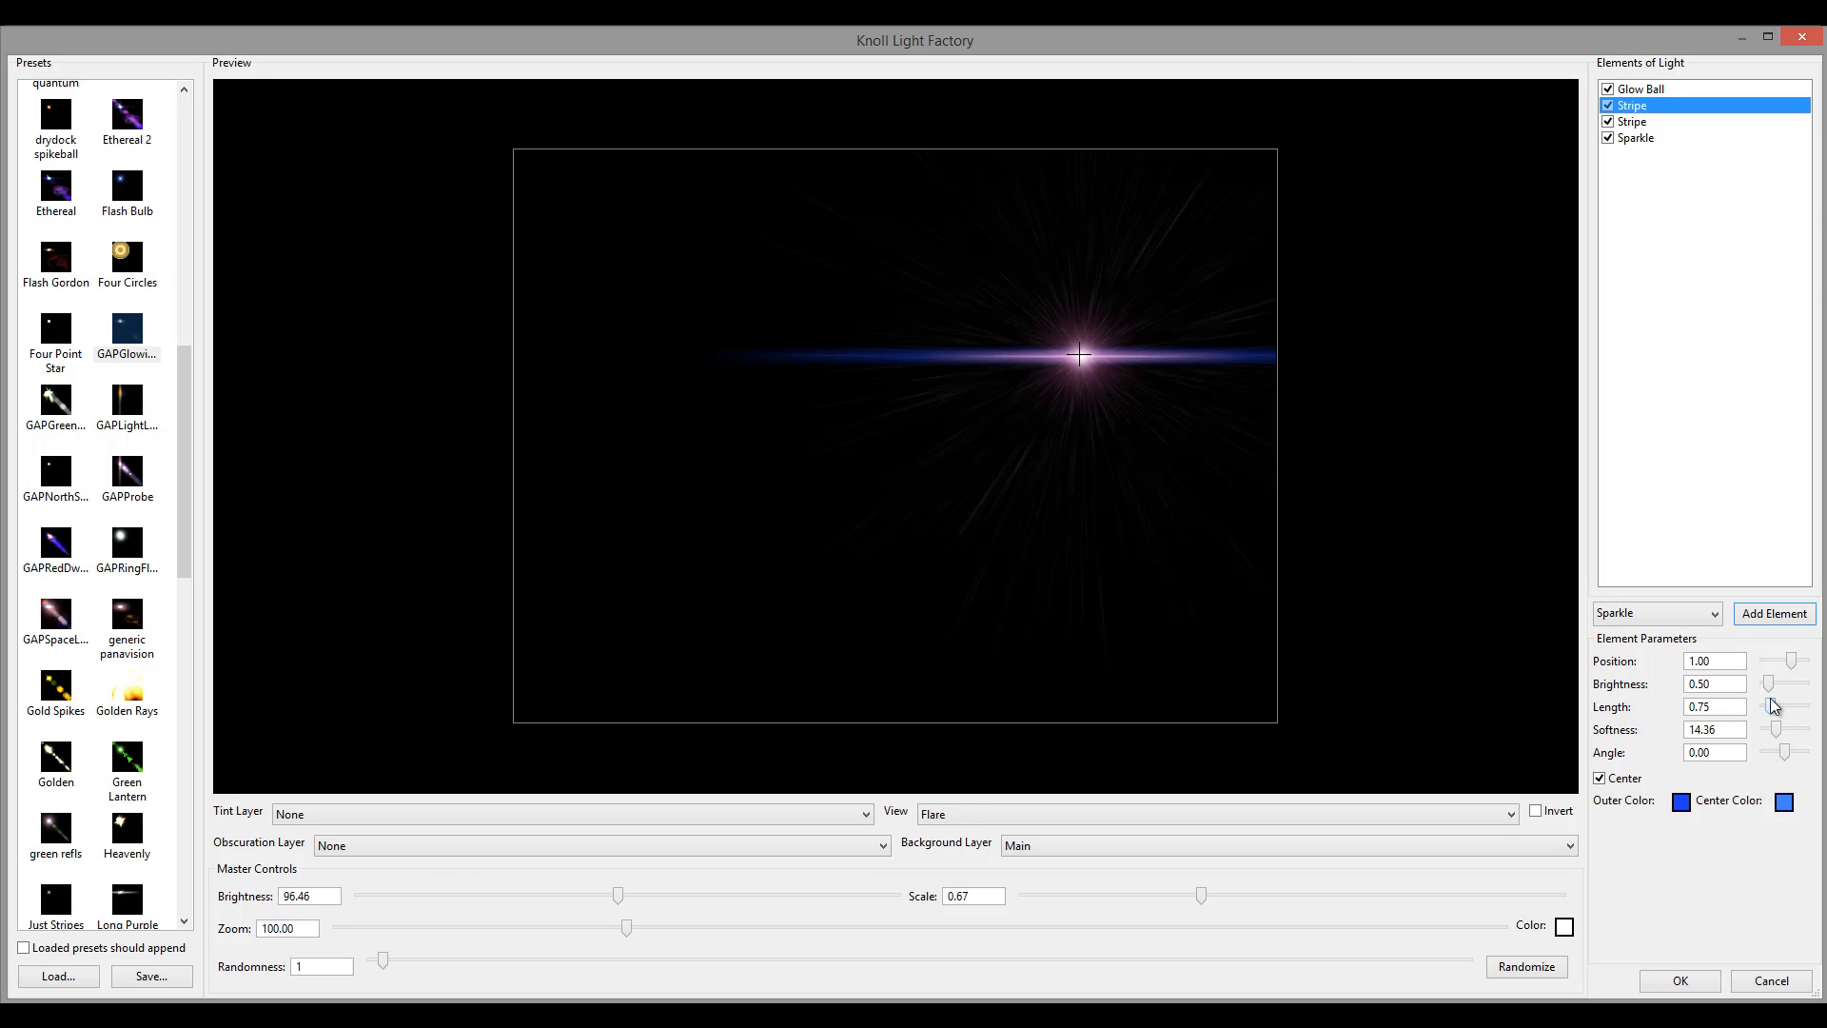
left_click(1633, 122)
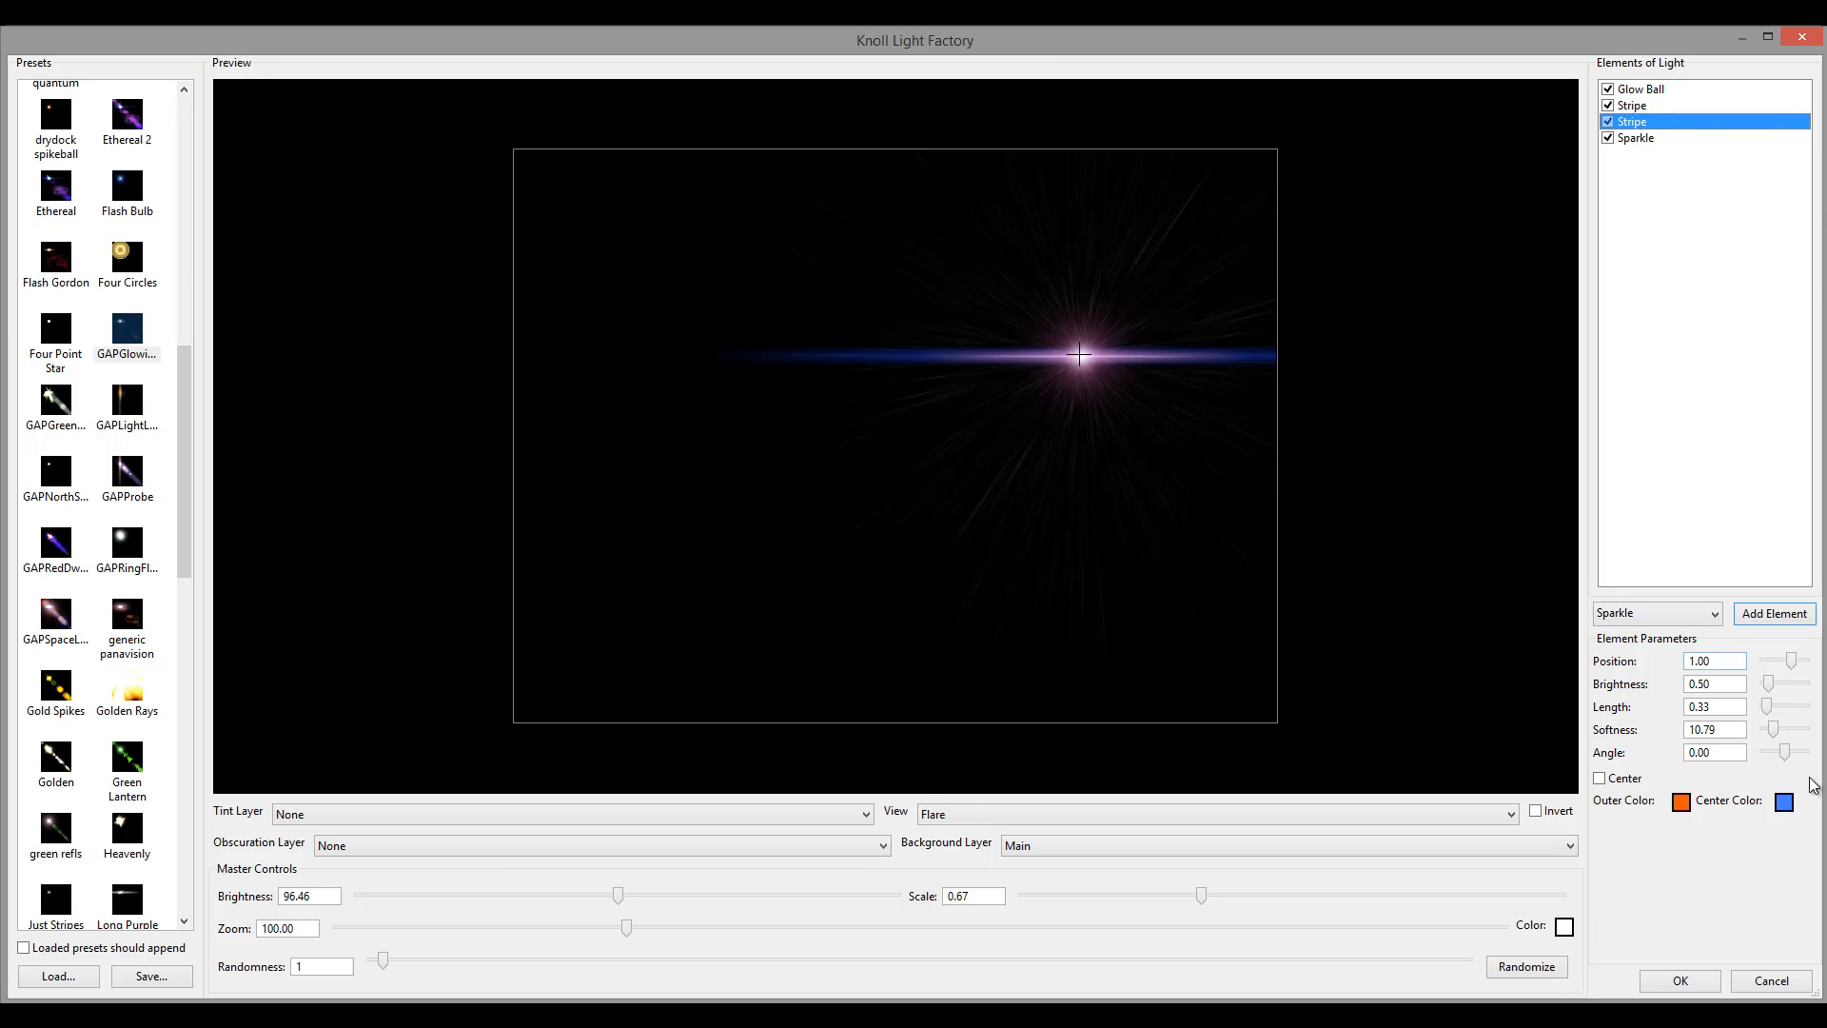
left_click_drag(1771, 733, 1768, 735)
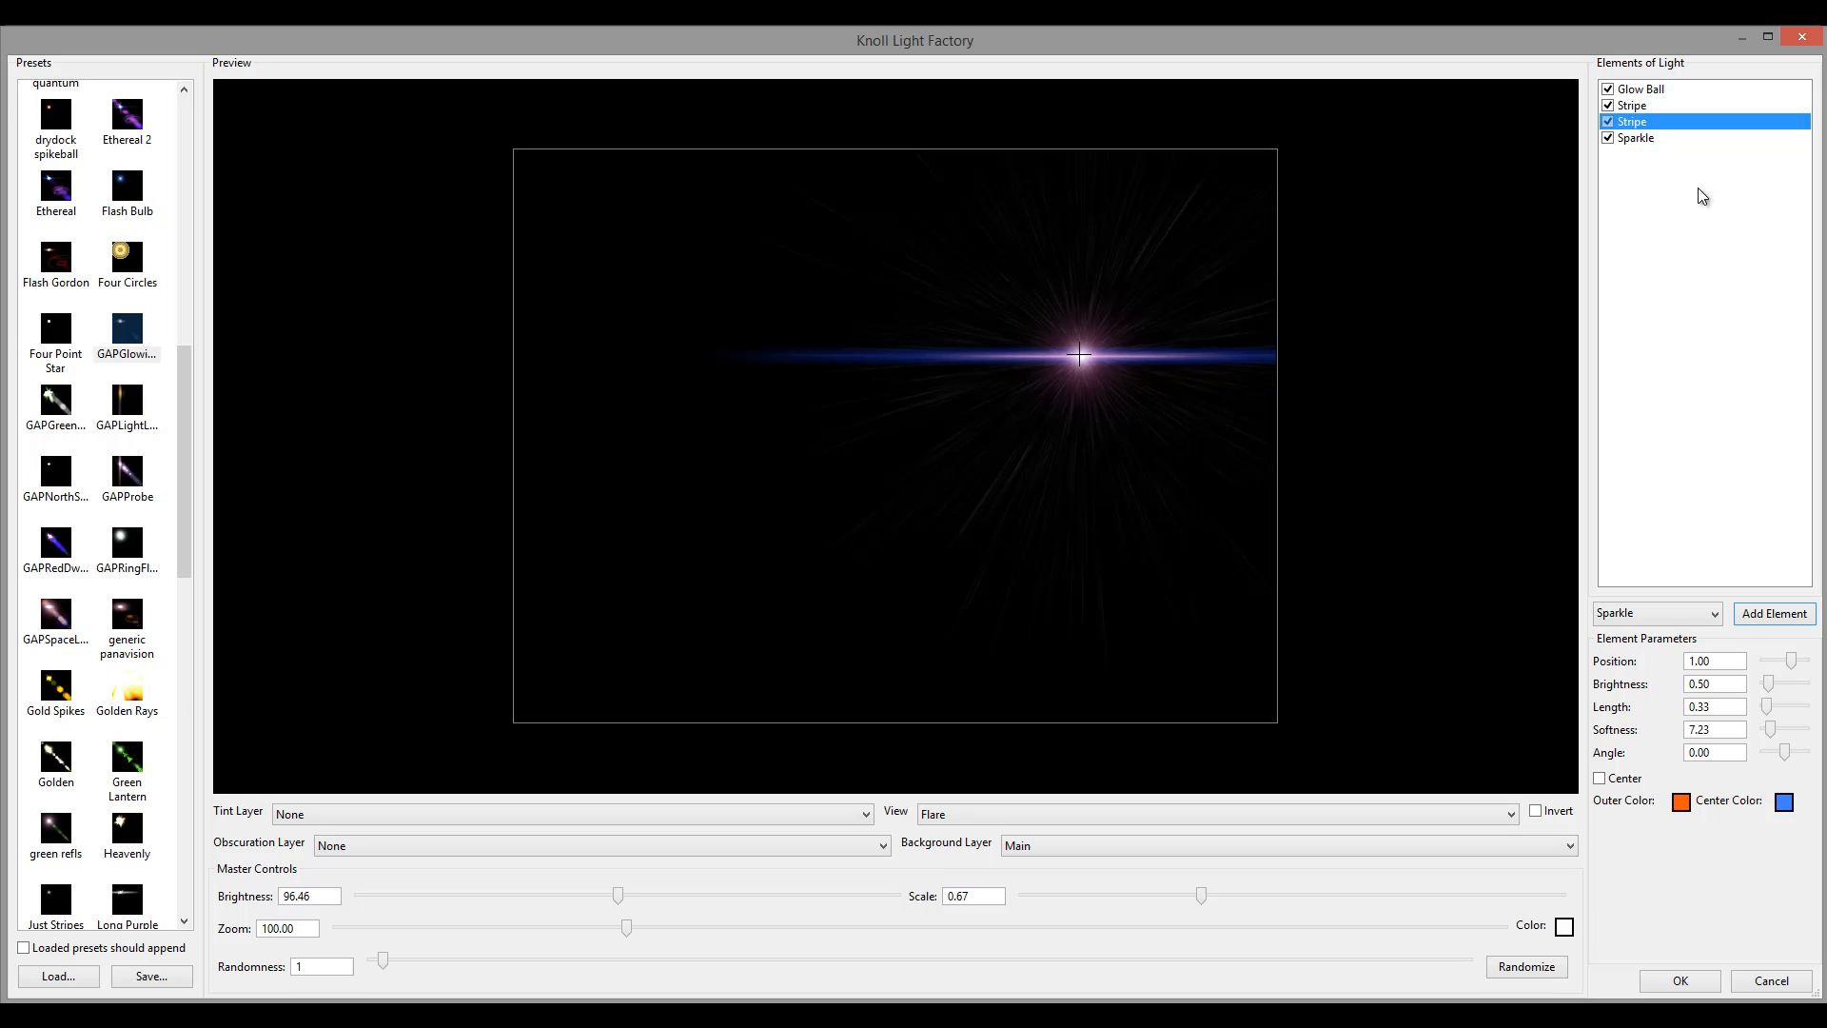
Add a Poly Spread element after the orange stripe, and move the light source closer to the frame's upper-right corner.
left_click(1683, 617)
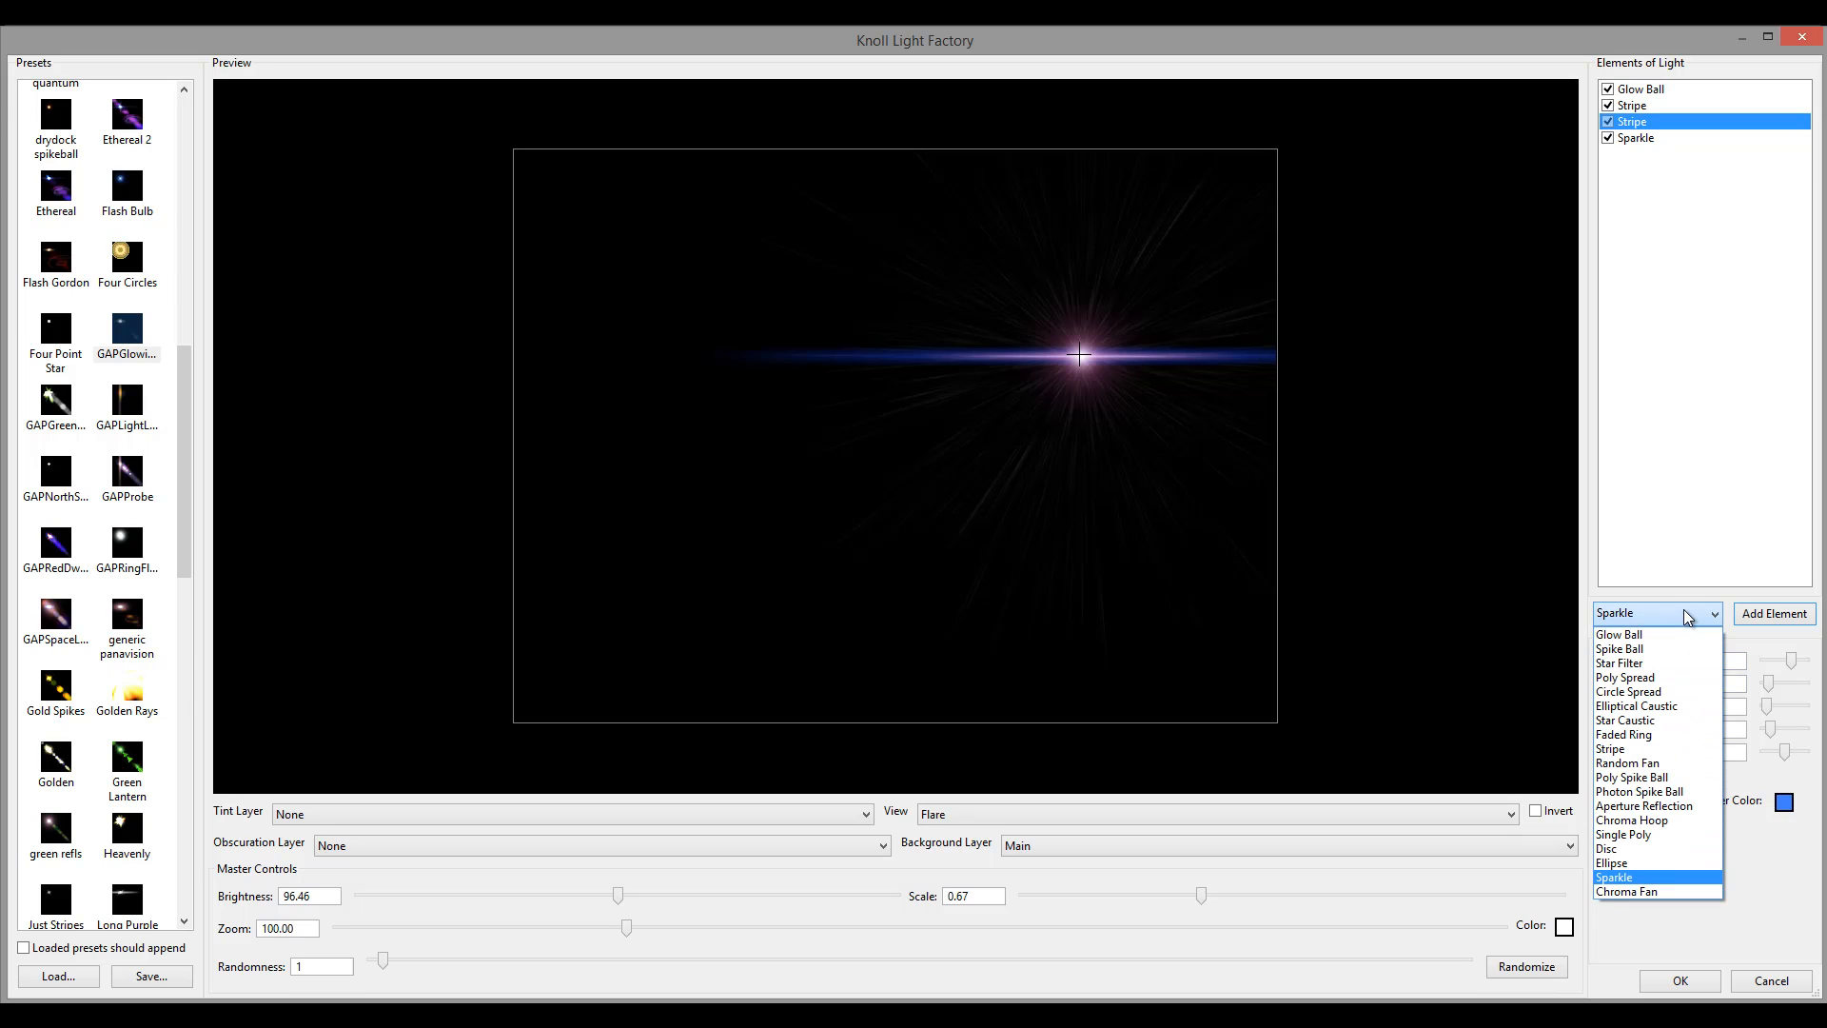
left_click(1670, 679)
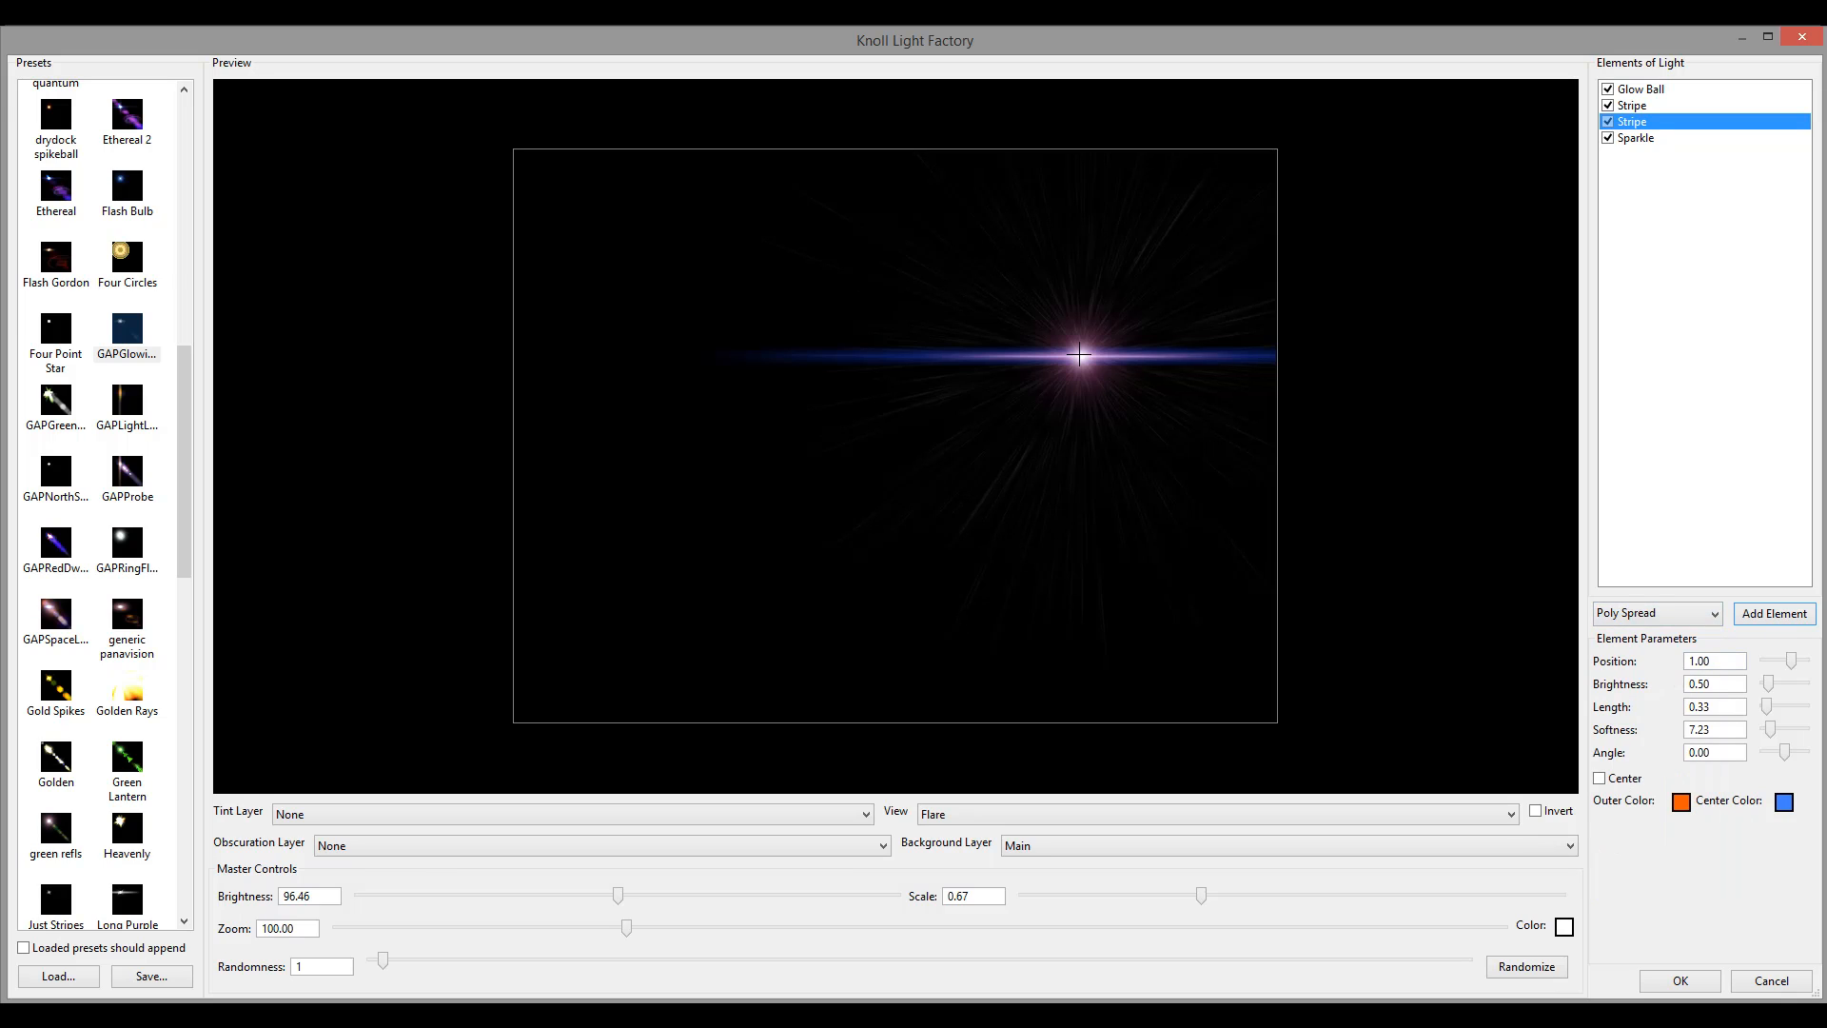
left_click(1613, 40)
left_click(1786, 620)
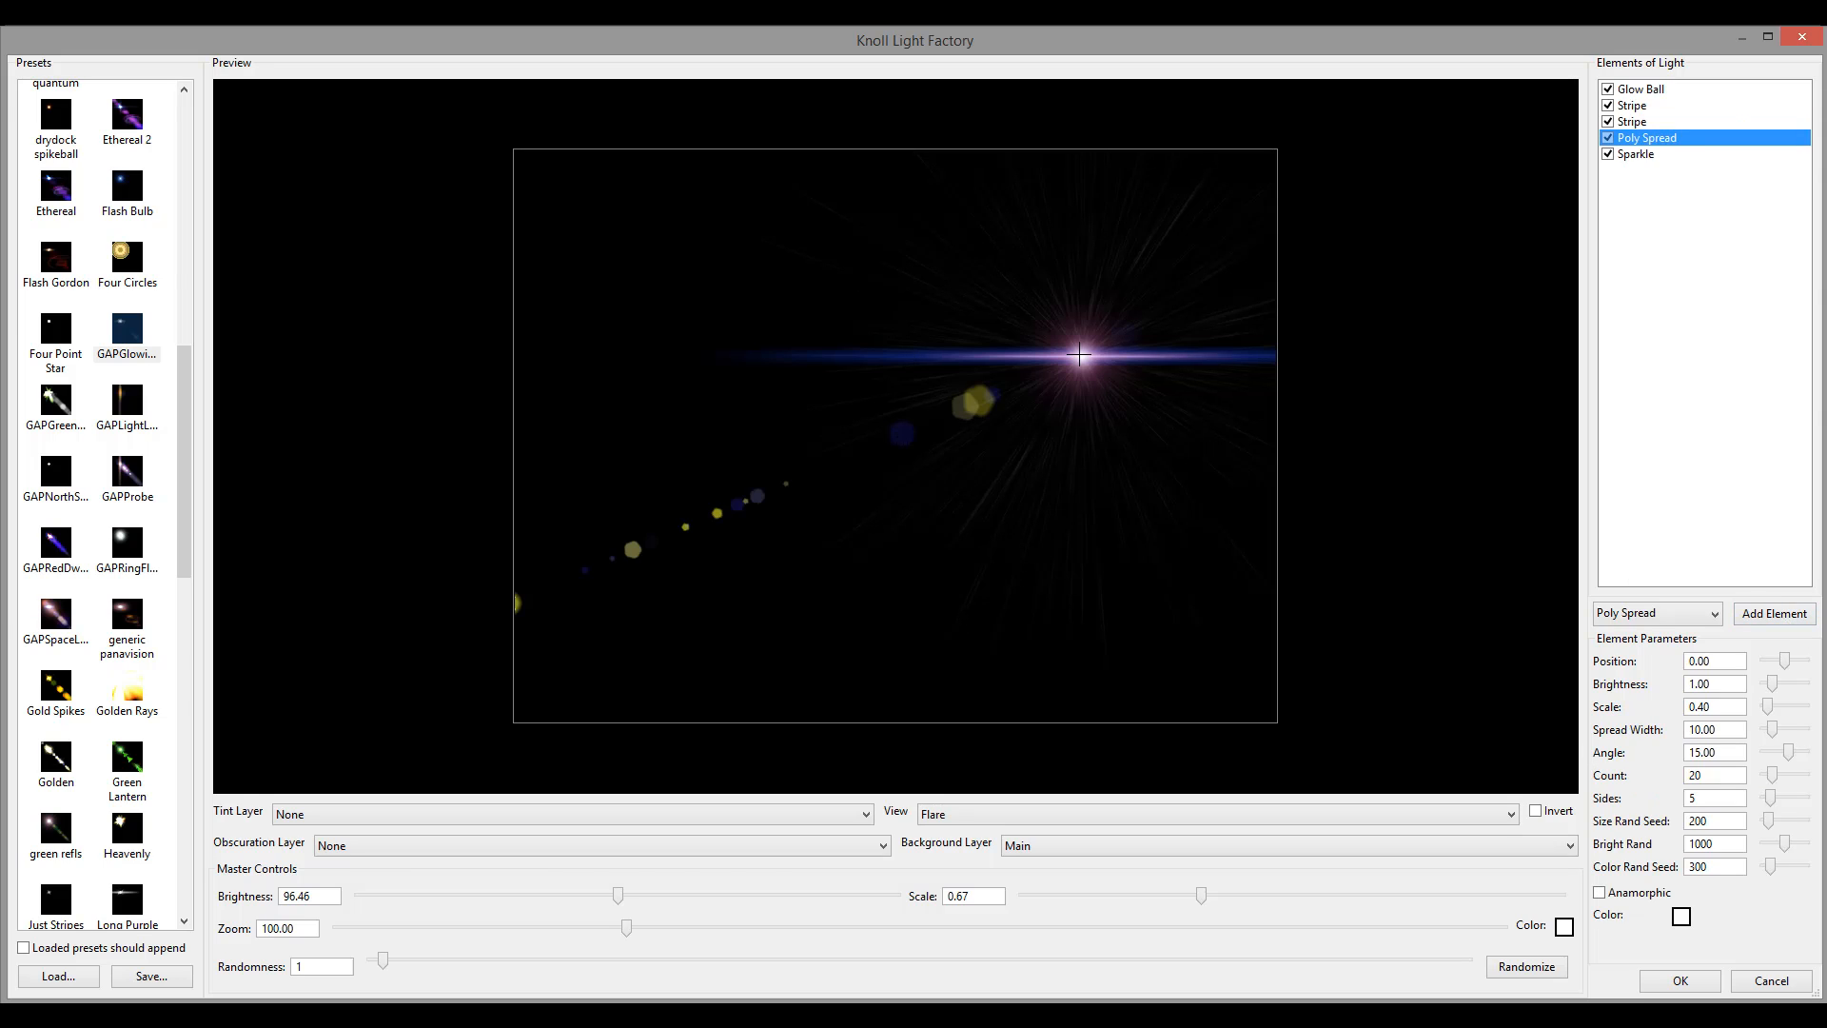
left_click_drag(1079, 355, 1148, 280)
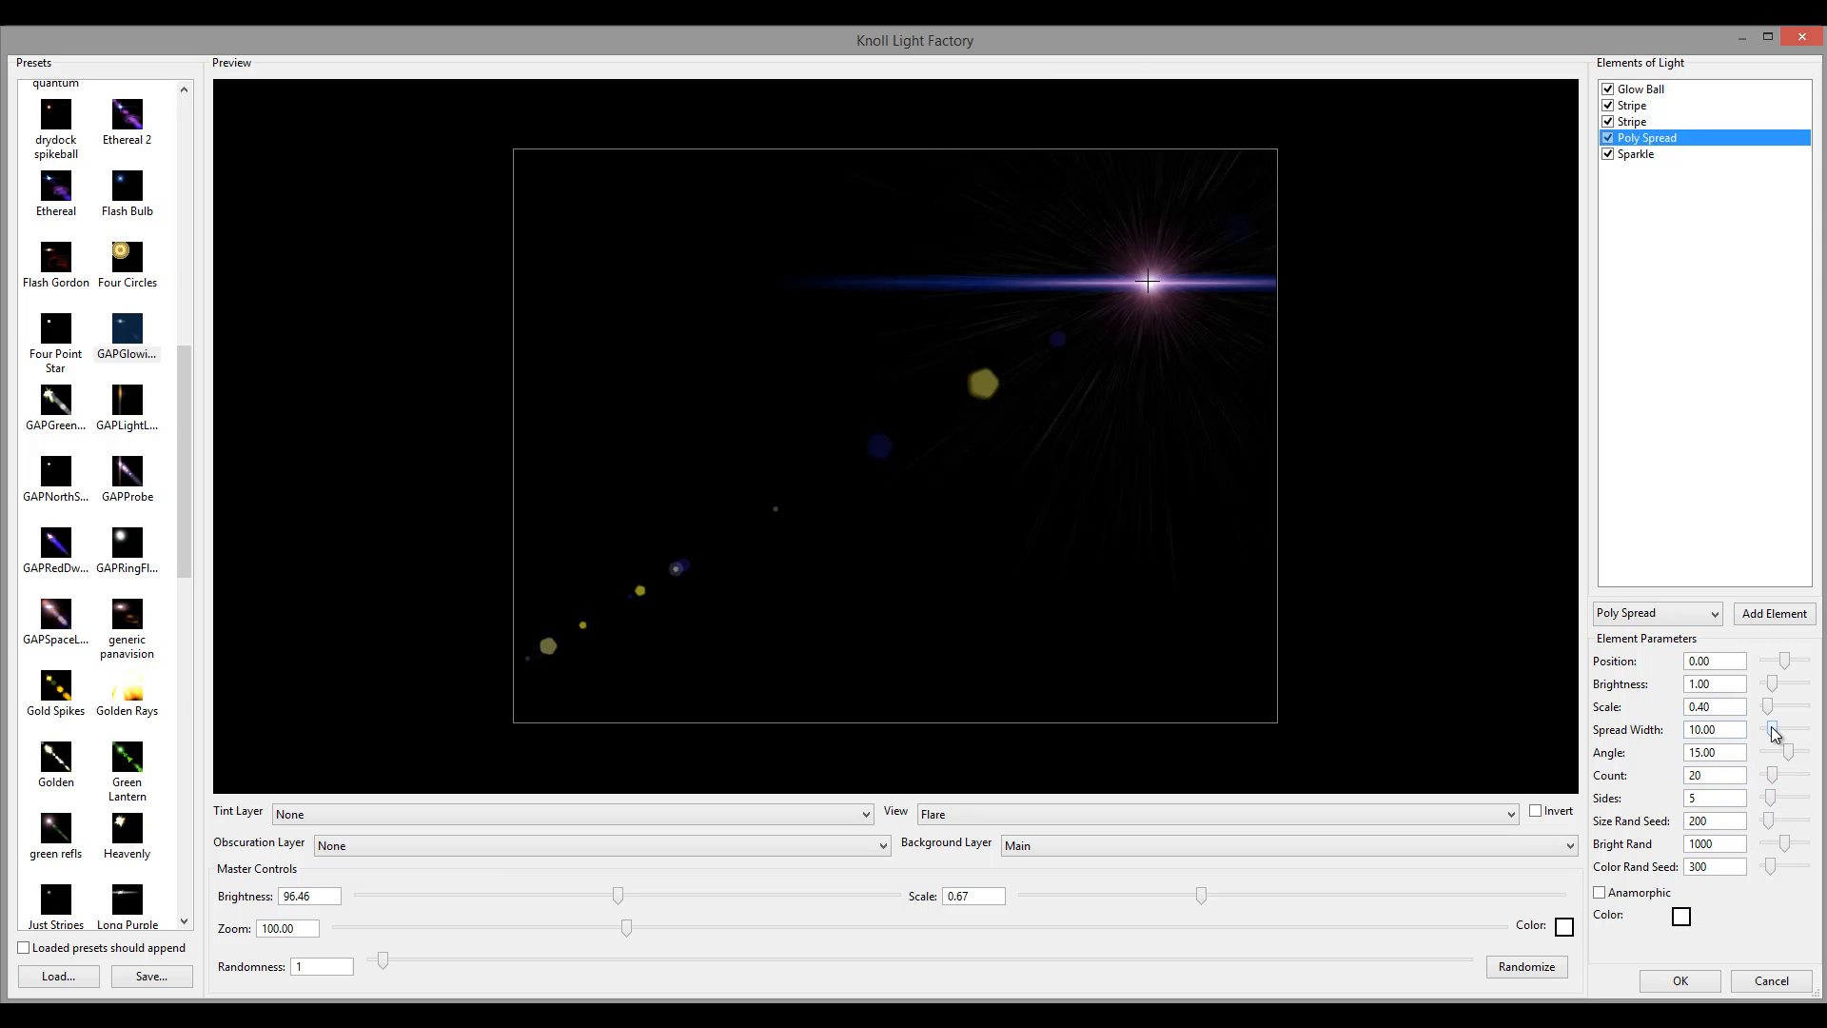
Set the Poly Spread's spread width to 3.66 and its position to -0.43.
left_click_drag(1776, 733, 1771, 733)
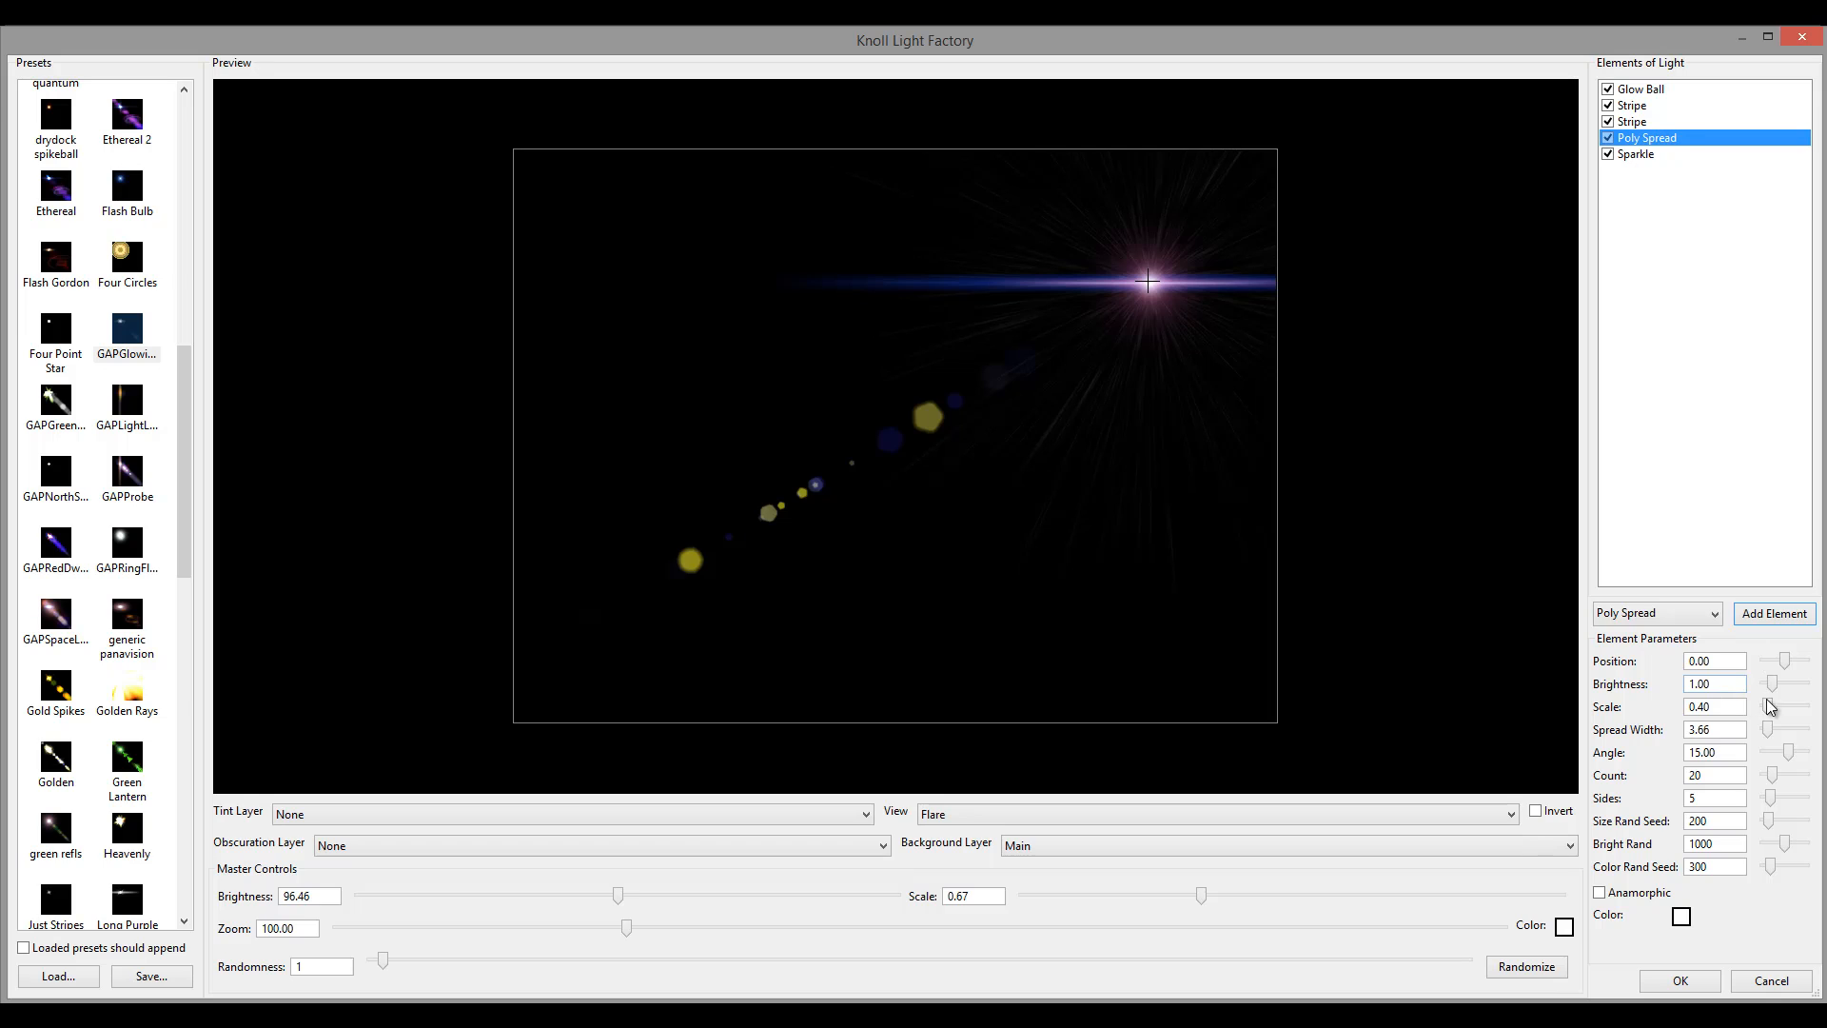
left_click_drag(1787, 661, 1786, 665)
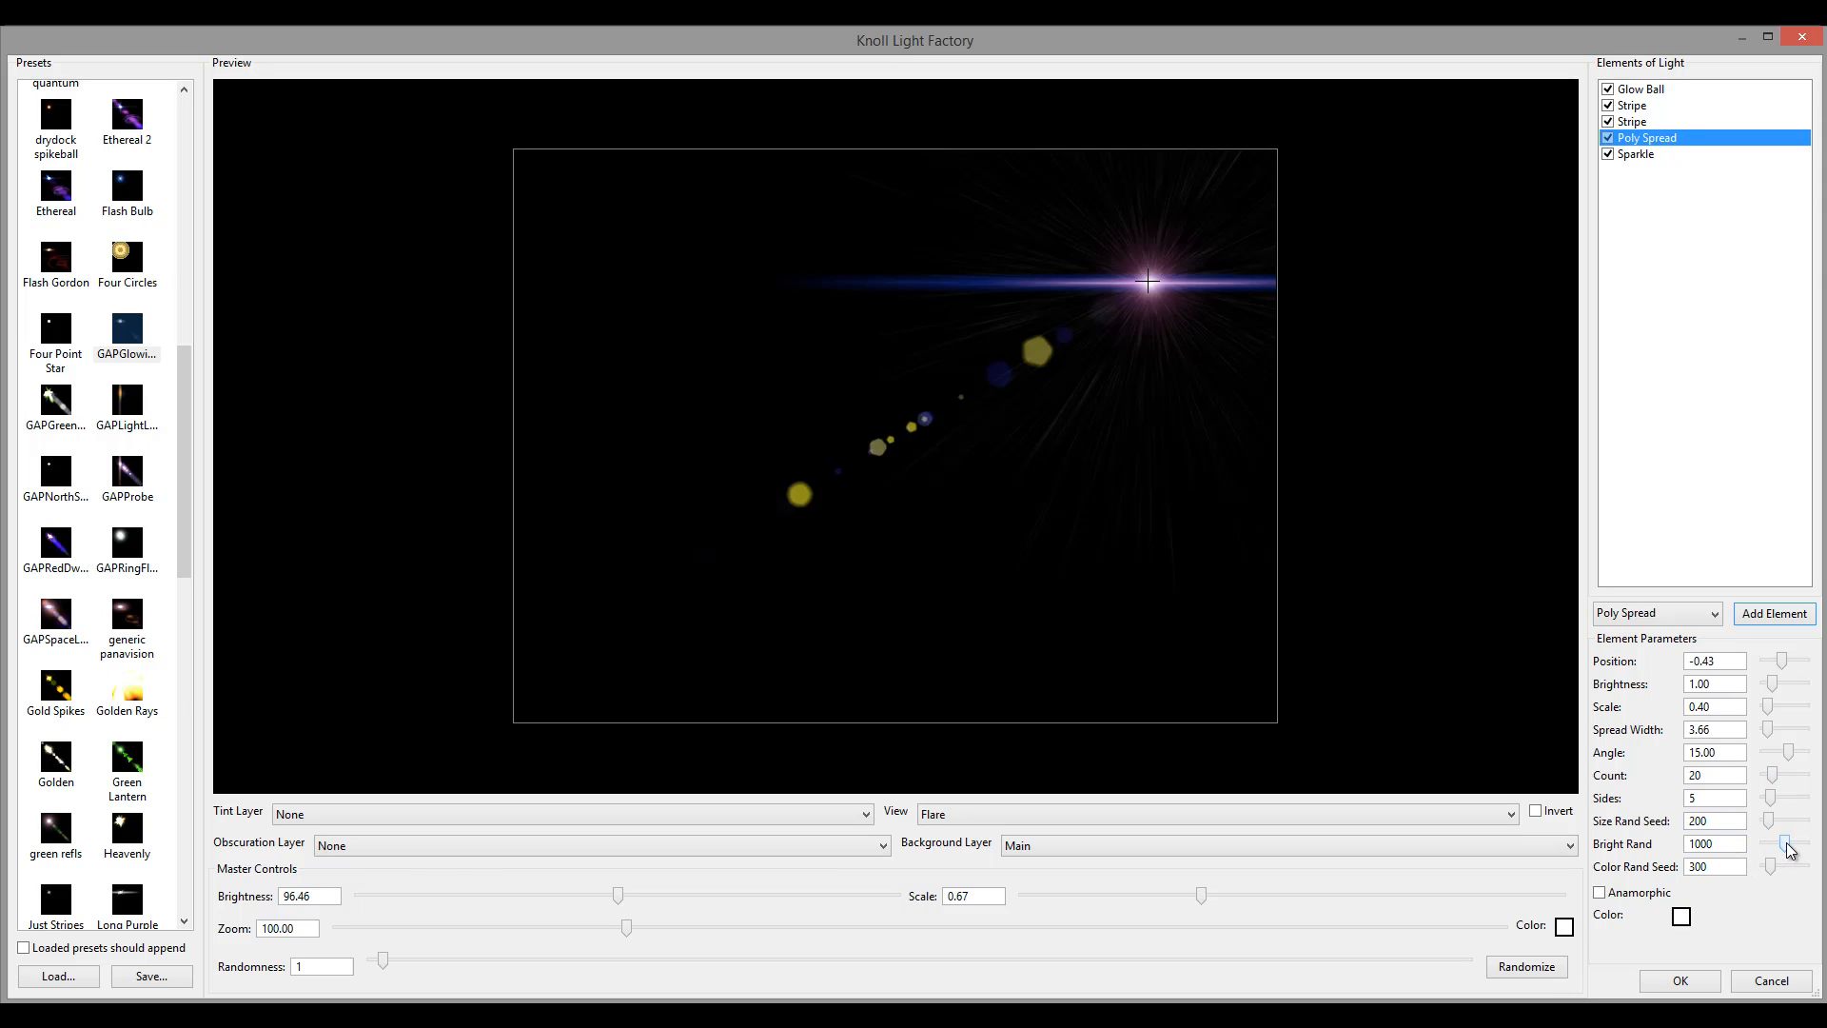
Set the Poly Spread's Bright Rand to 1571, Color Rand Seed to -1, count to 41, scale to 0.92 and brightness to 0.25.
left_click_drag(1789, 850, 1765, 876)
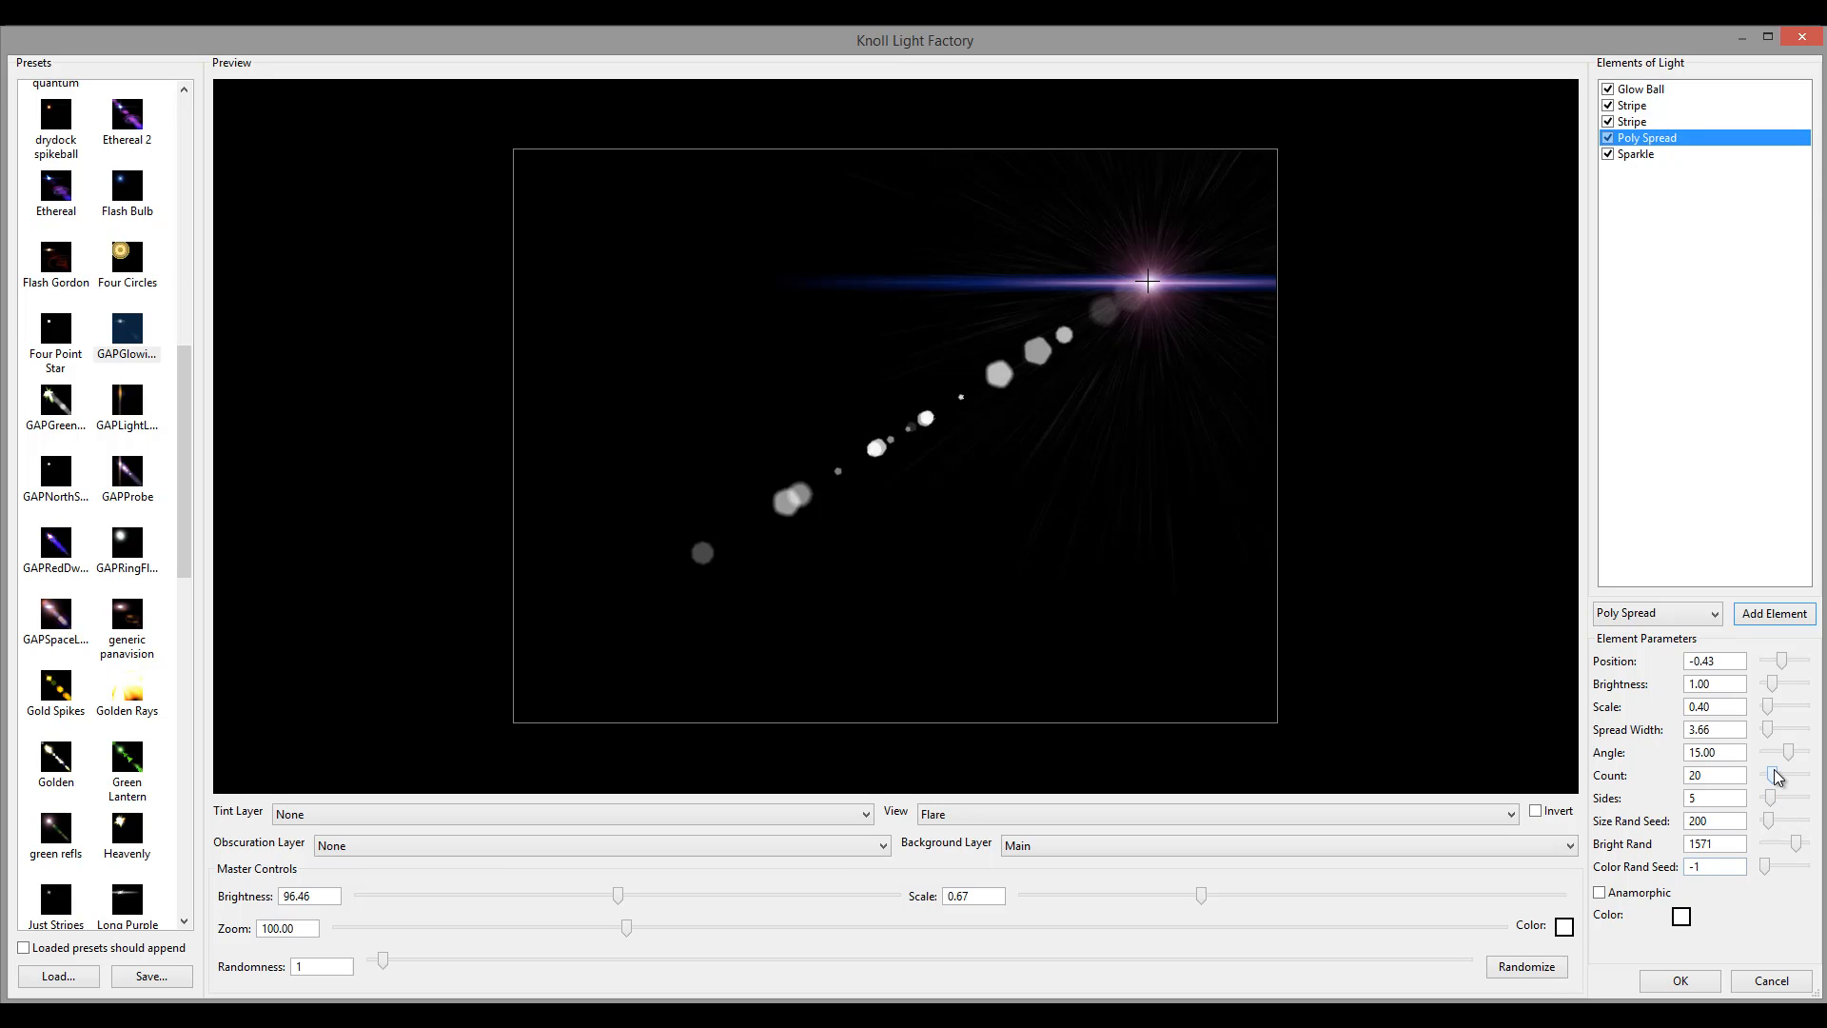
left_click_drag(1772, 776, 1781, 779)
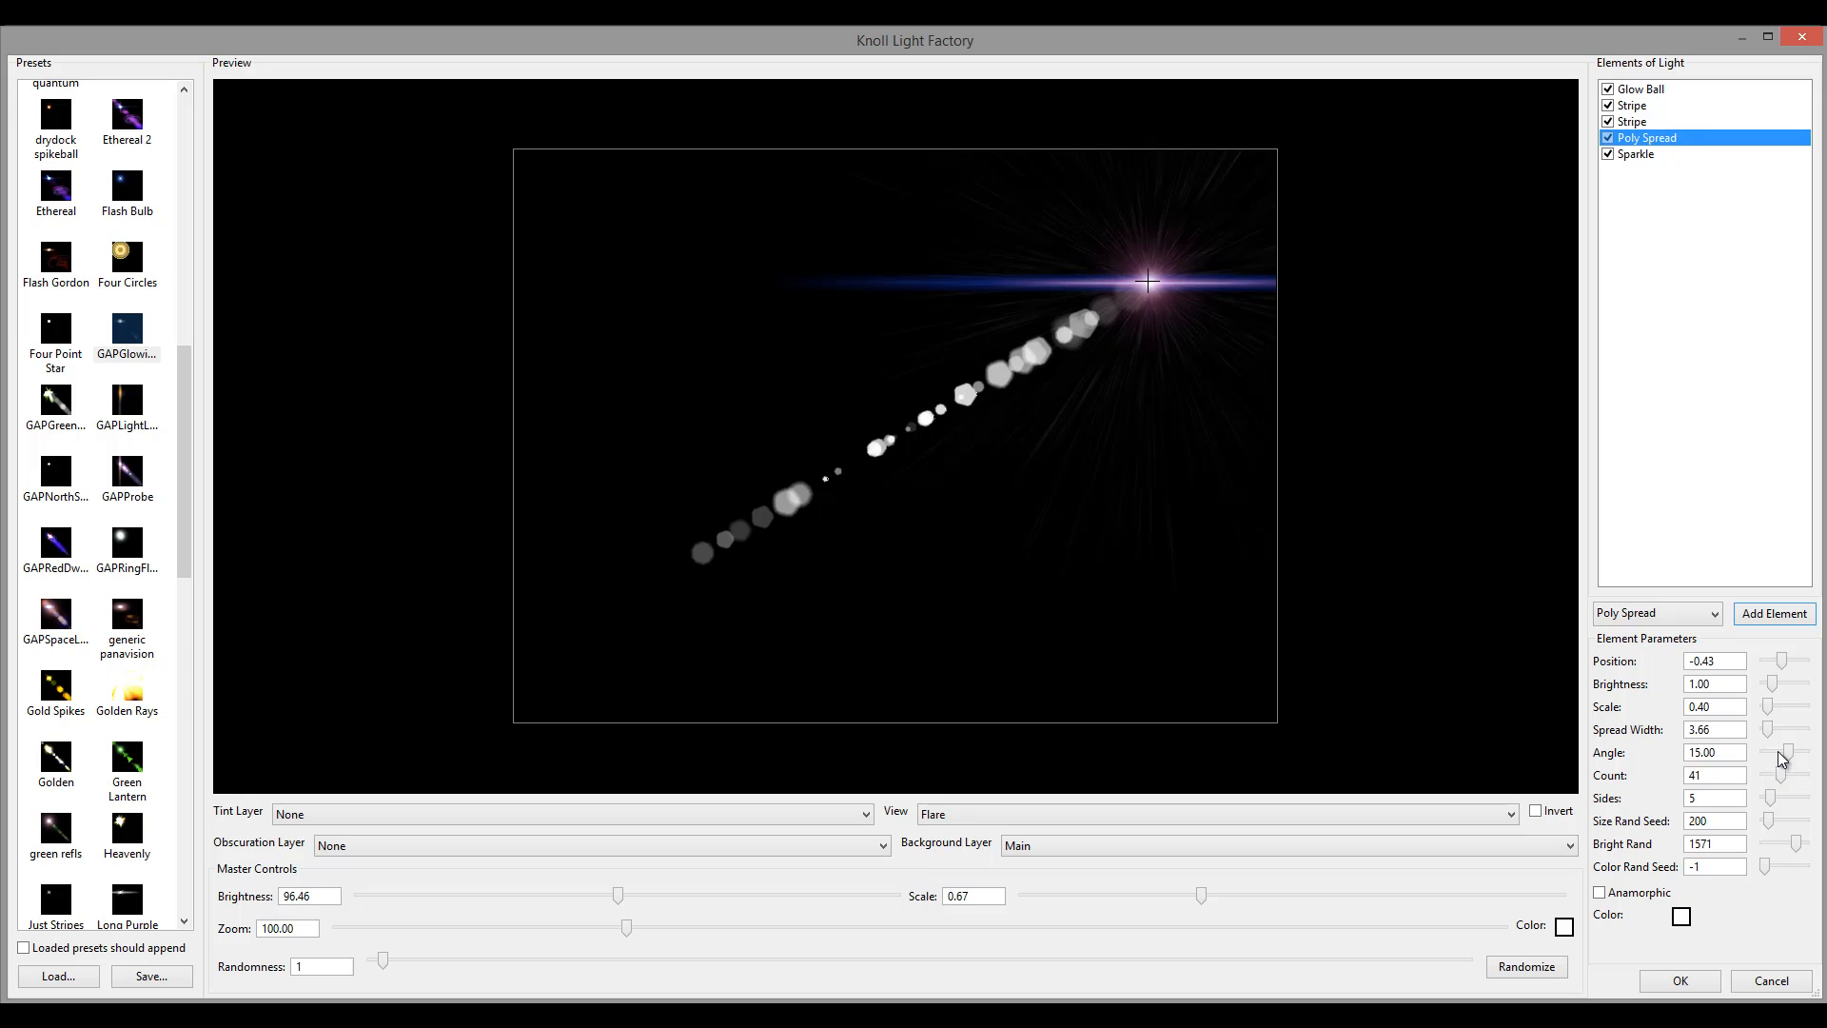
left_click_drag(1774, 712, 1773, 687)
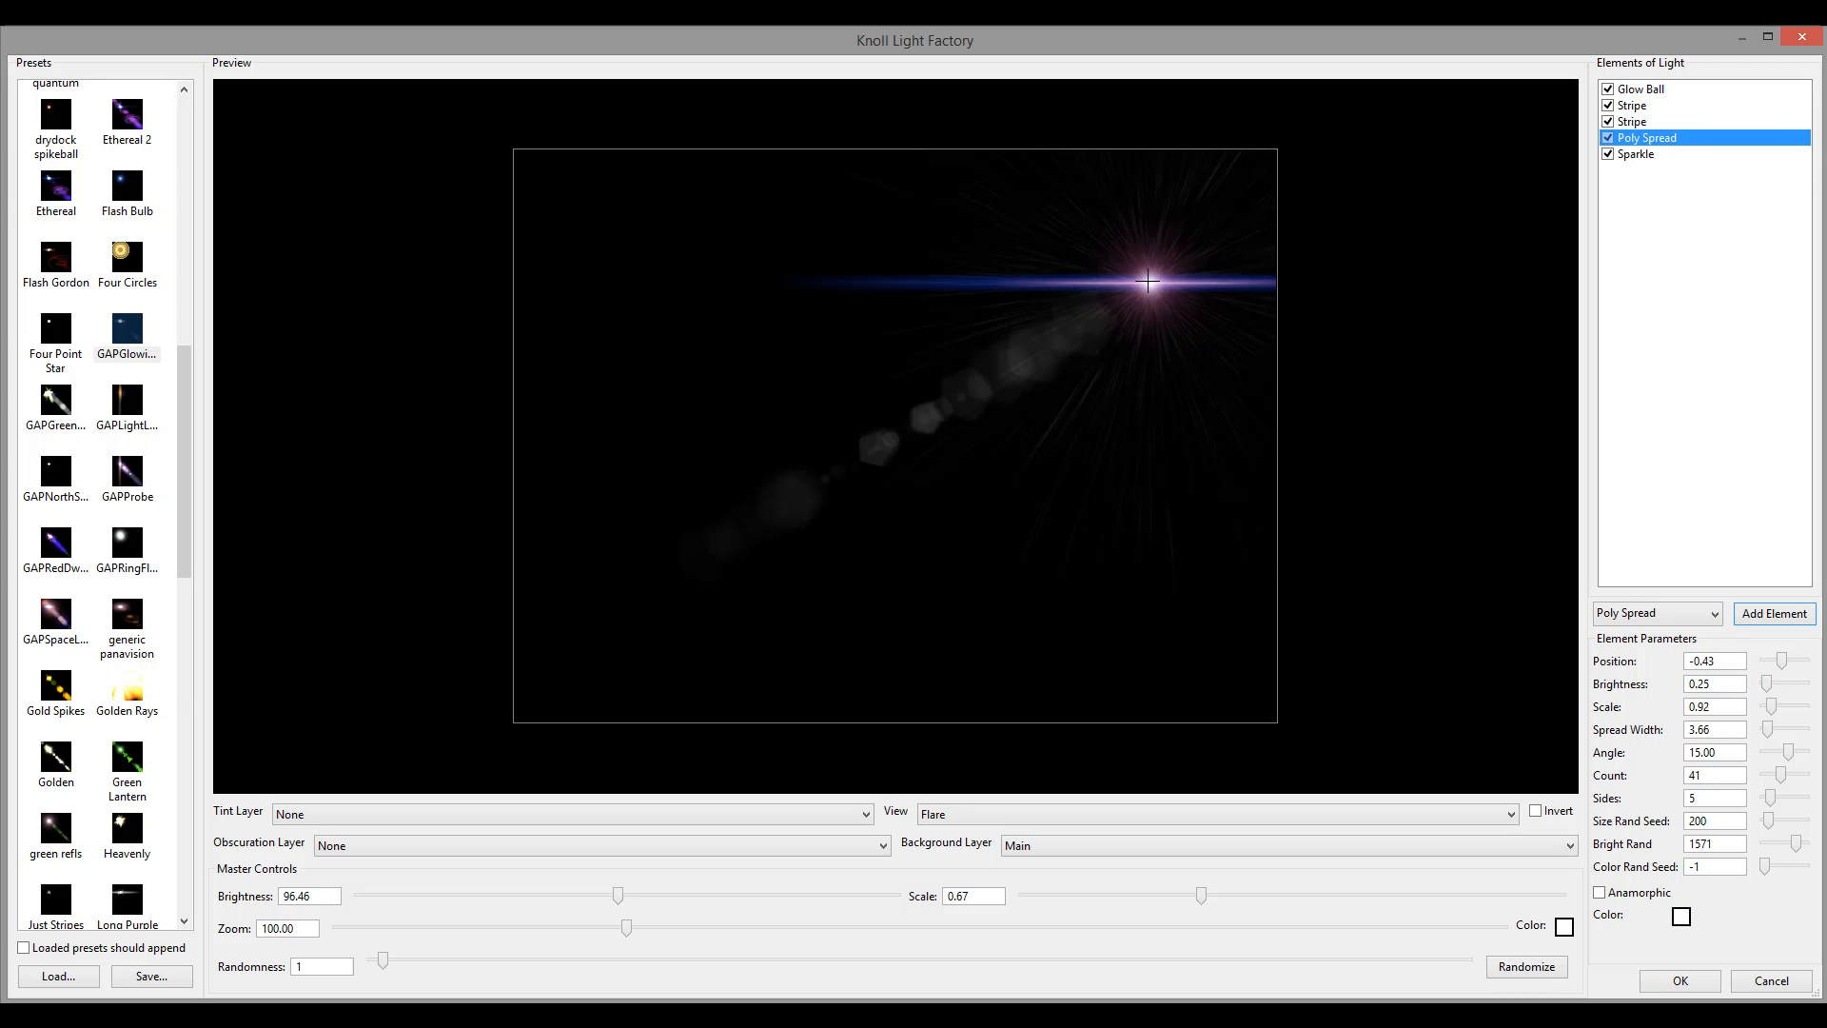
Move the light source closer to the frame's upper-right corner and add a Single Poly element with position -0.71 after the Poly Spread.
left_click_drag(1079, 330, 1191, 227)
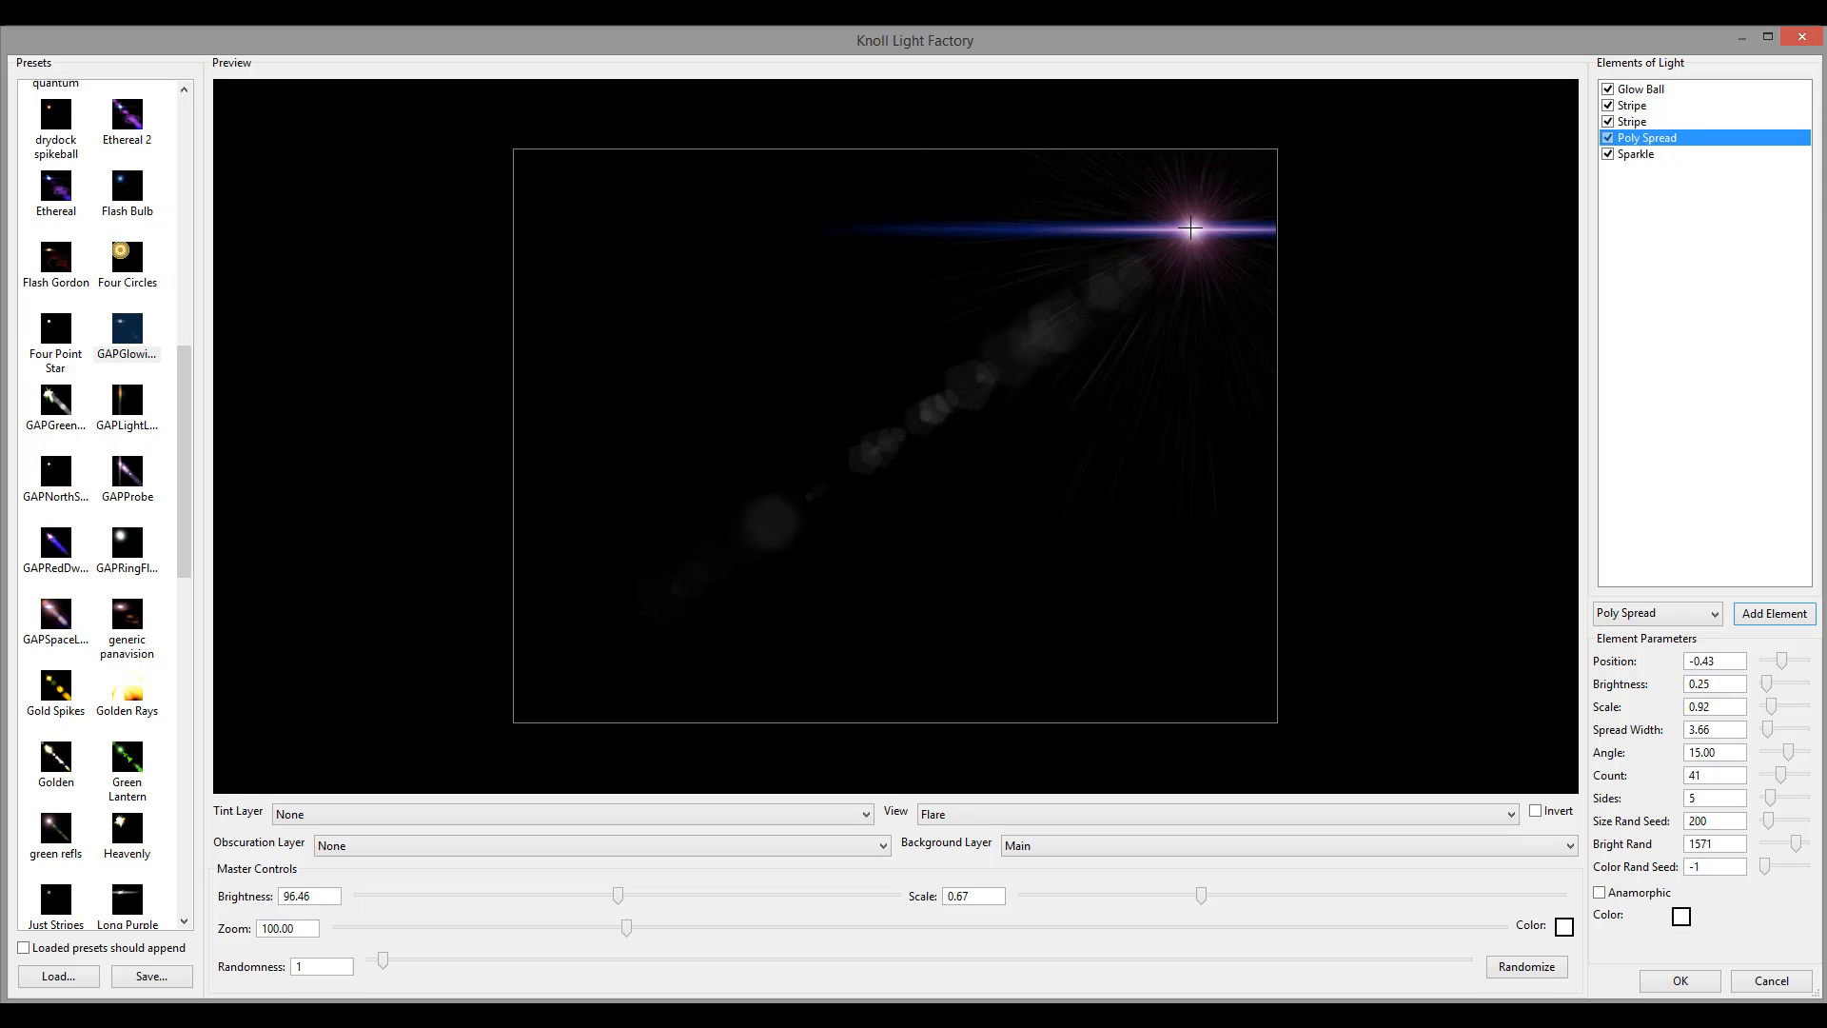
left_click(1693, 621)
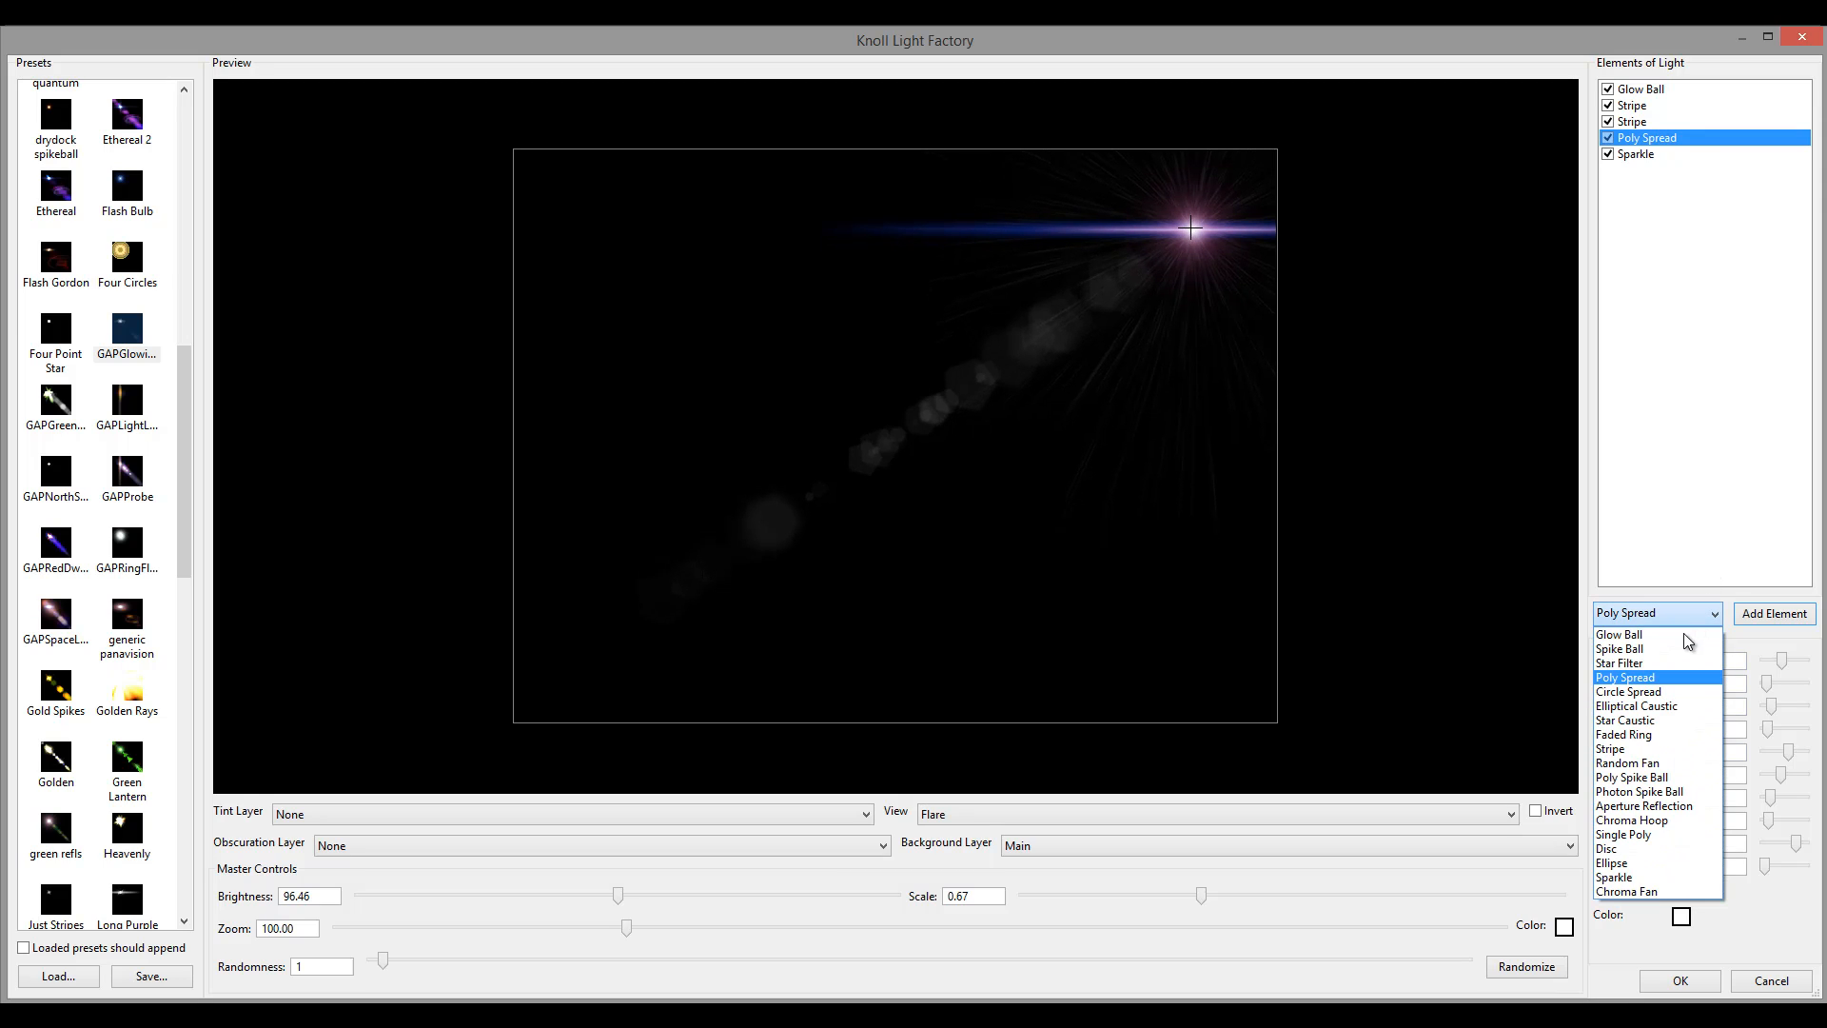
left_click(1654, 831)
left_click(1777, 616)
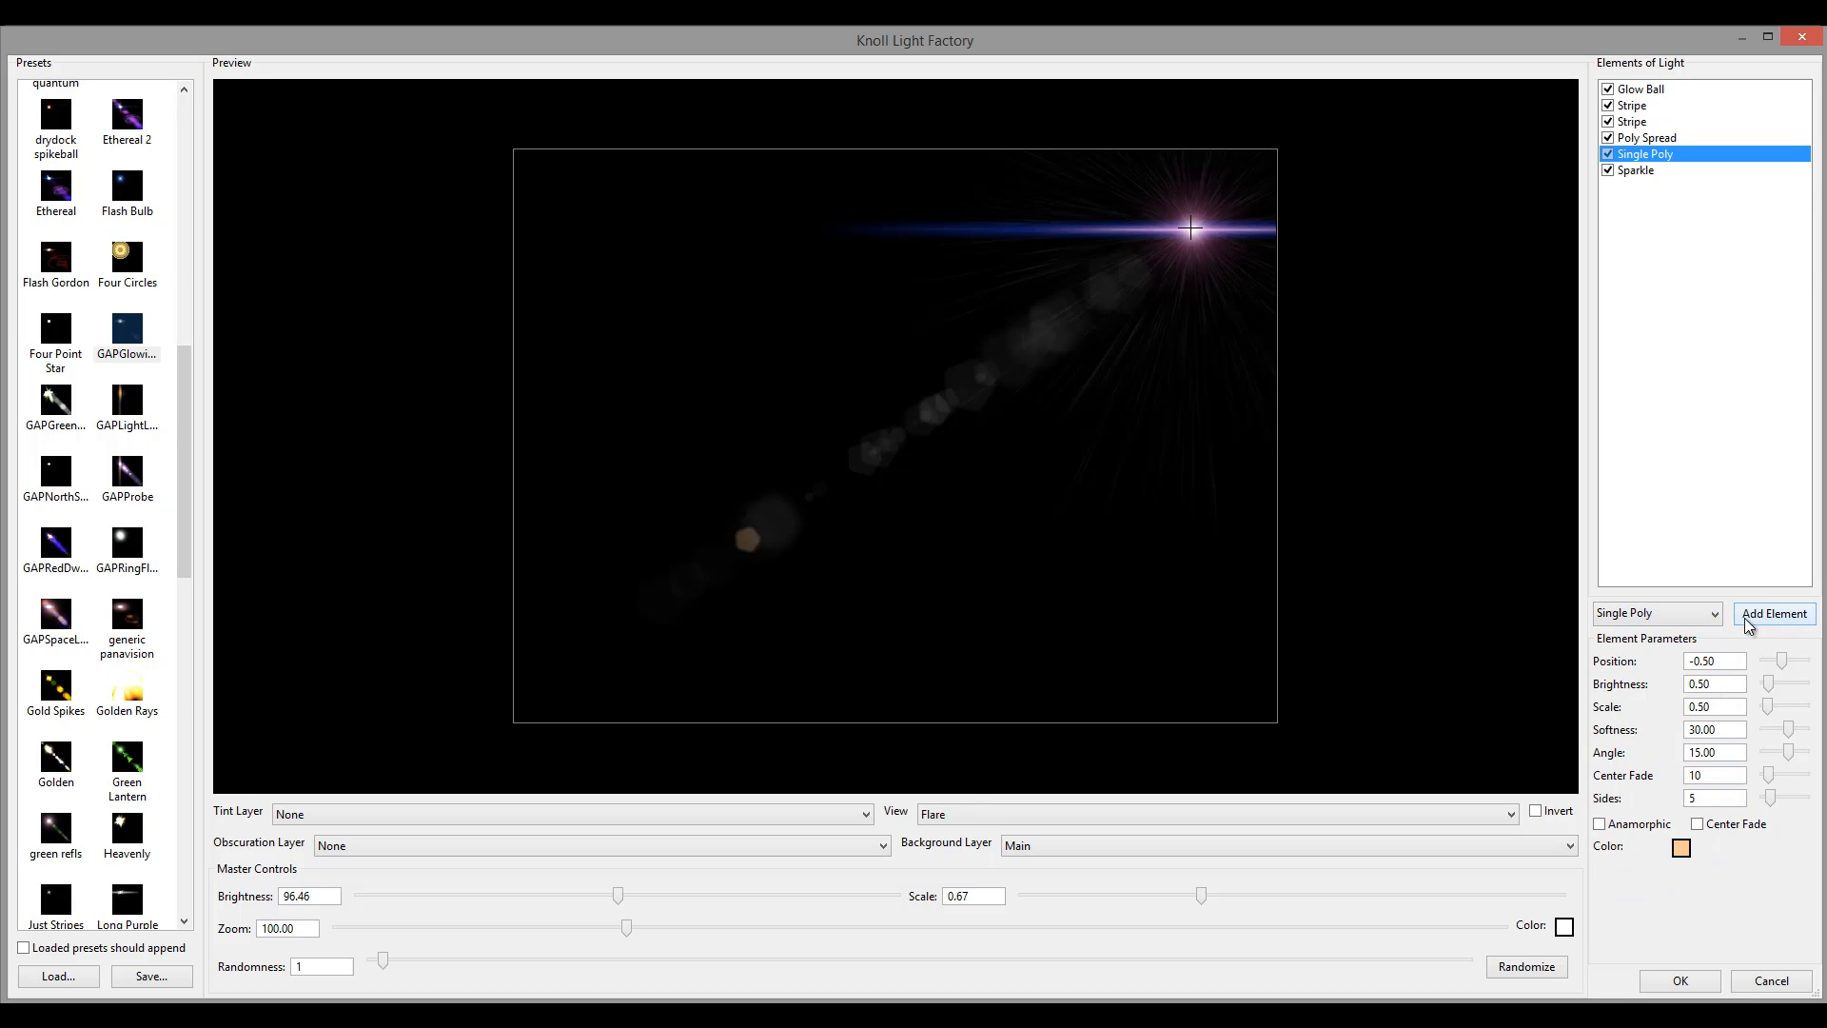
left_click(1651, 138)
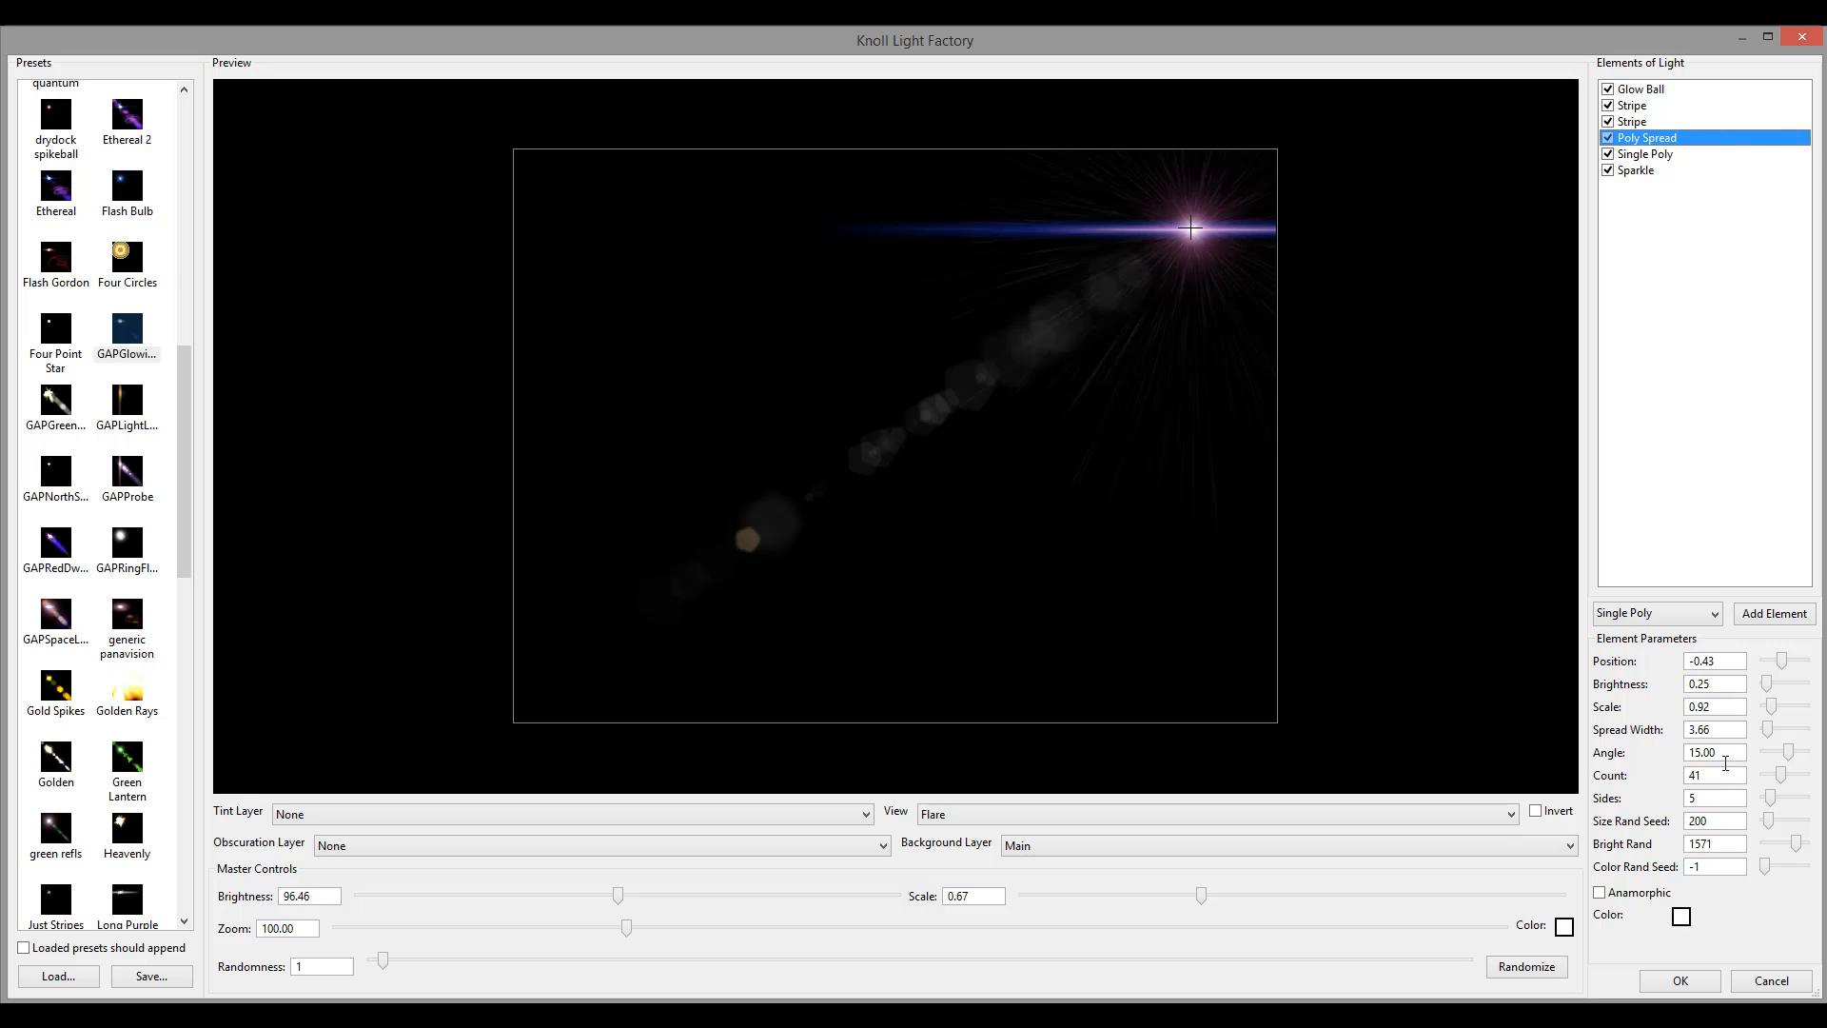
left_click(1656, 155)
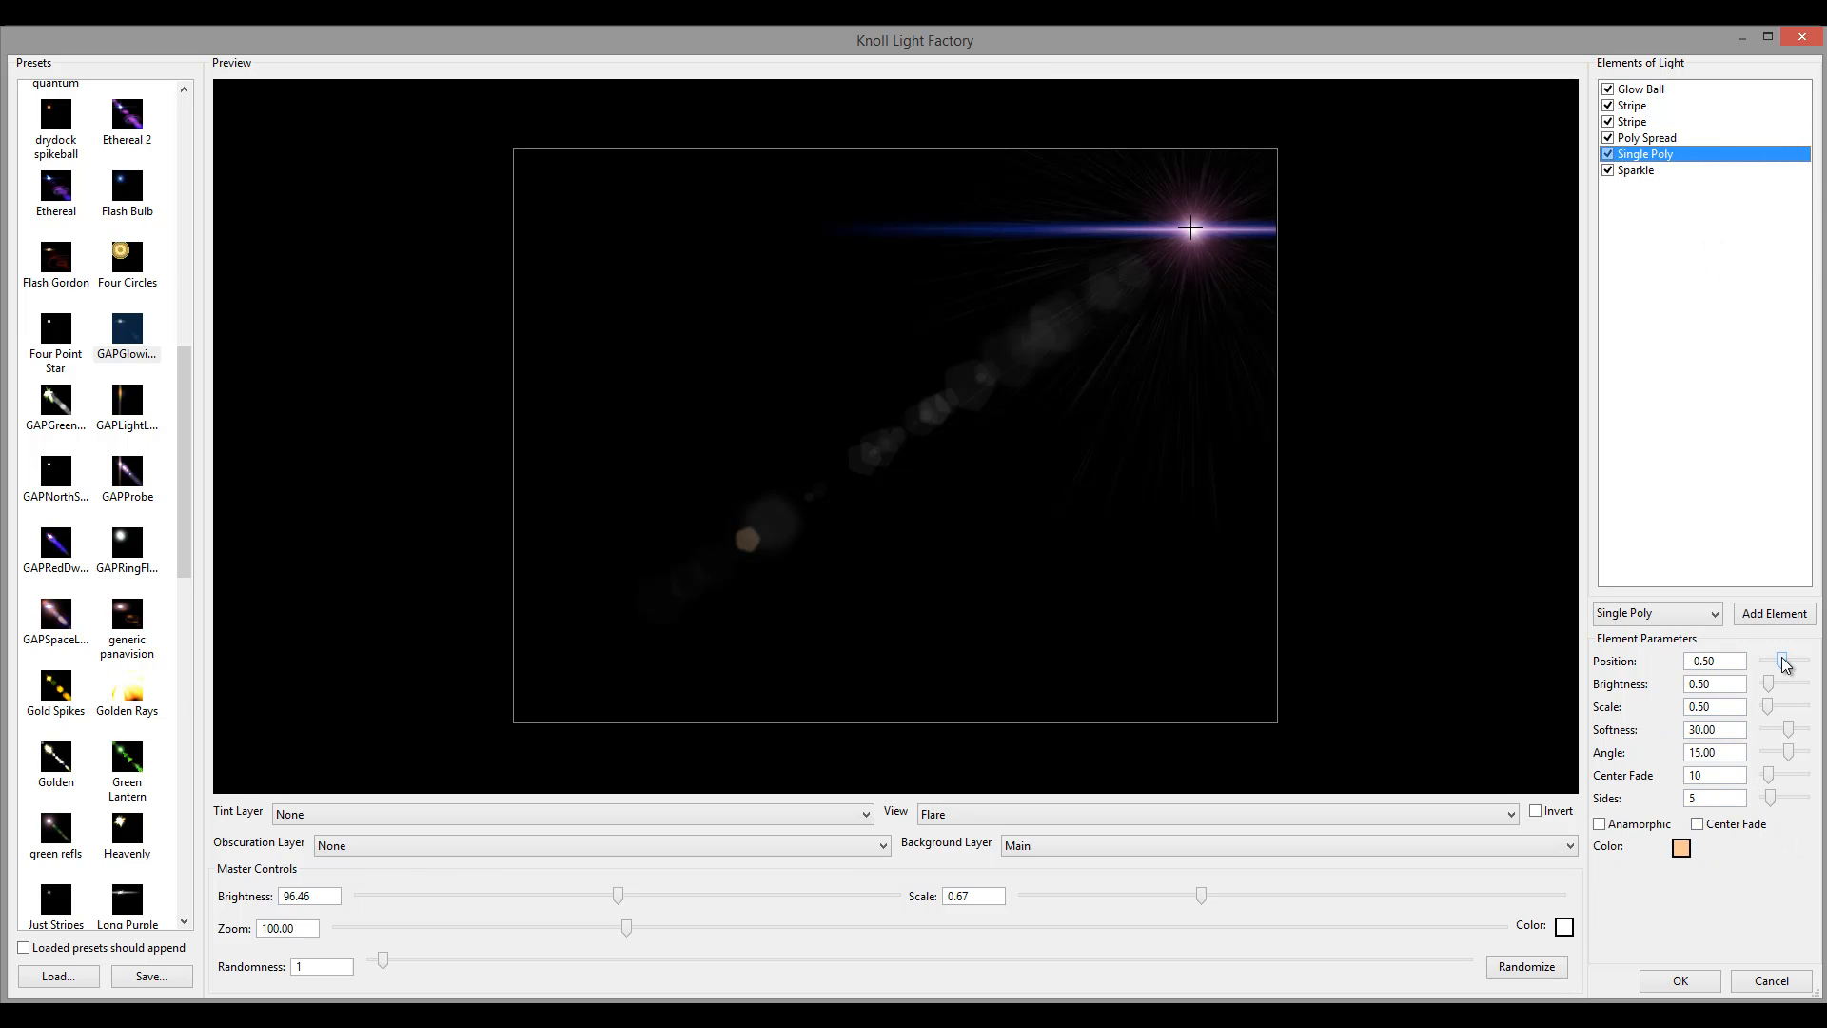
left_click_drag(1781, 664, 1783, 664)
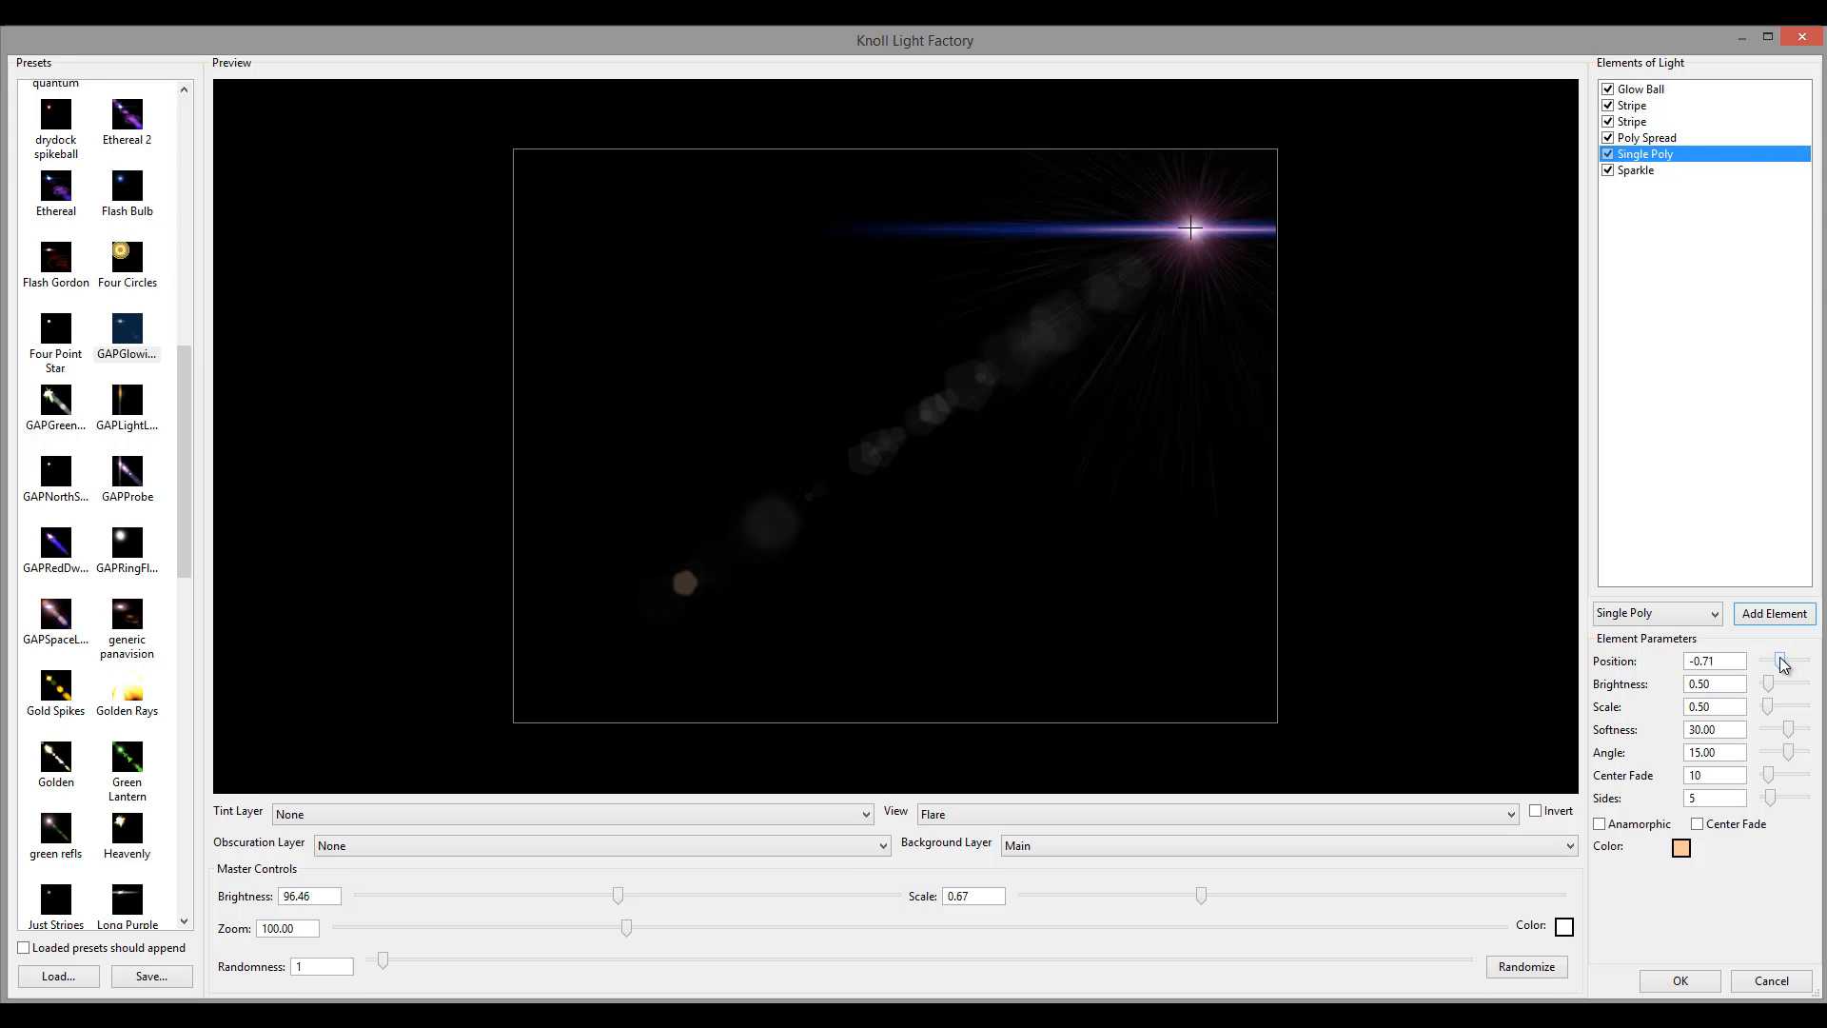
Change the Single Poly's color to light yellow-green (e0ff96) and return to the Knoll Light Factory window.
left_click(1682, 847)
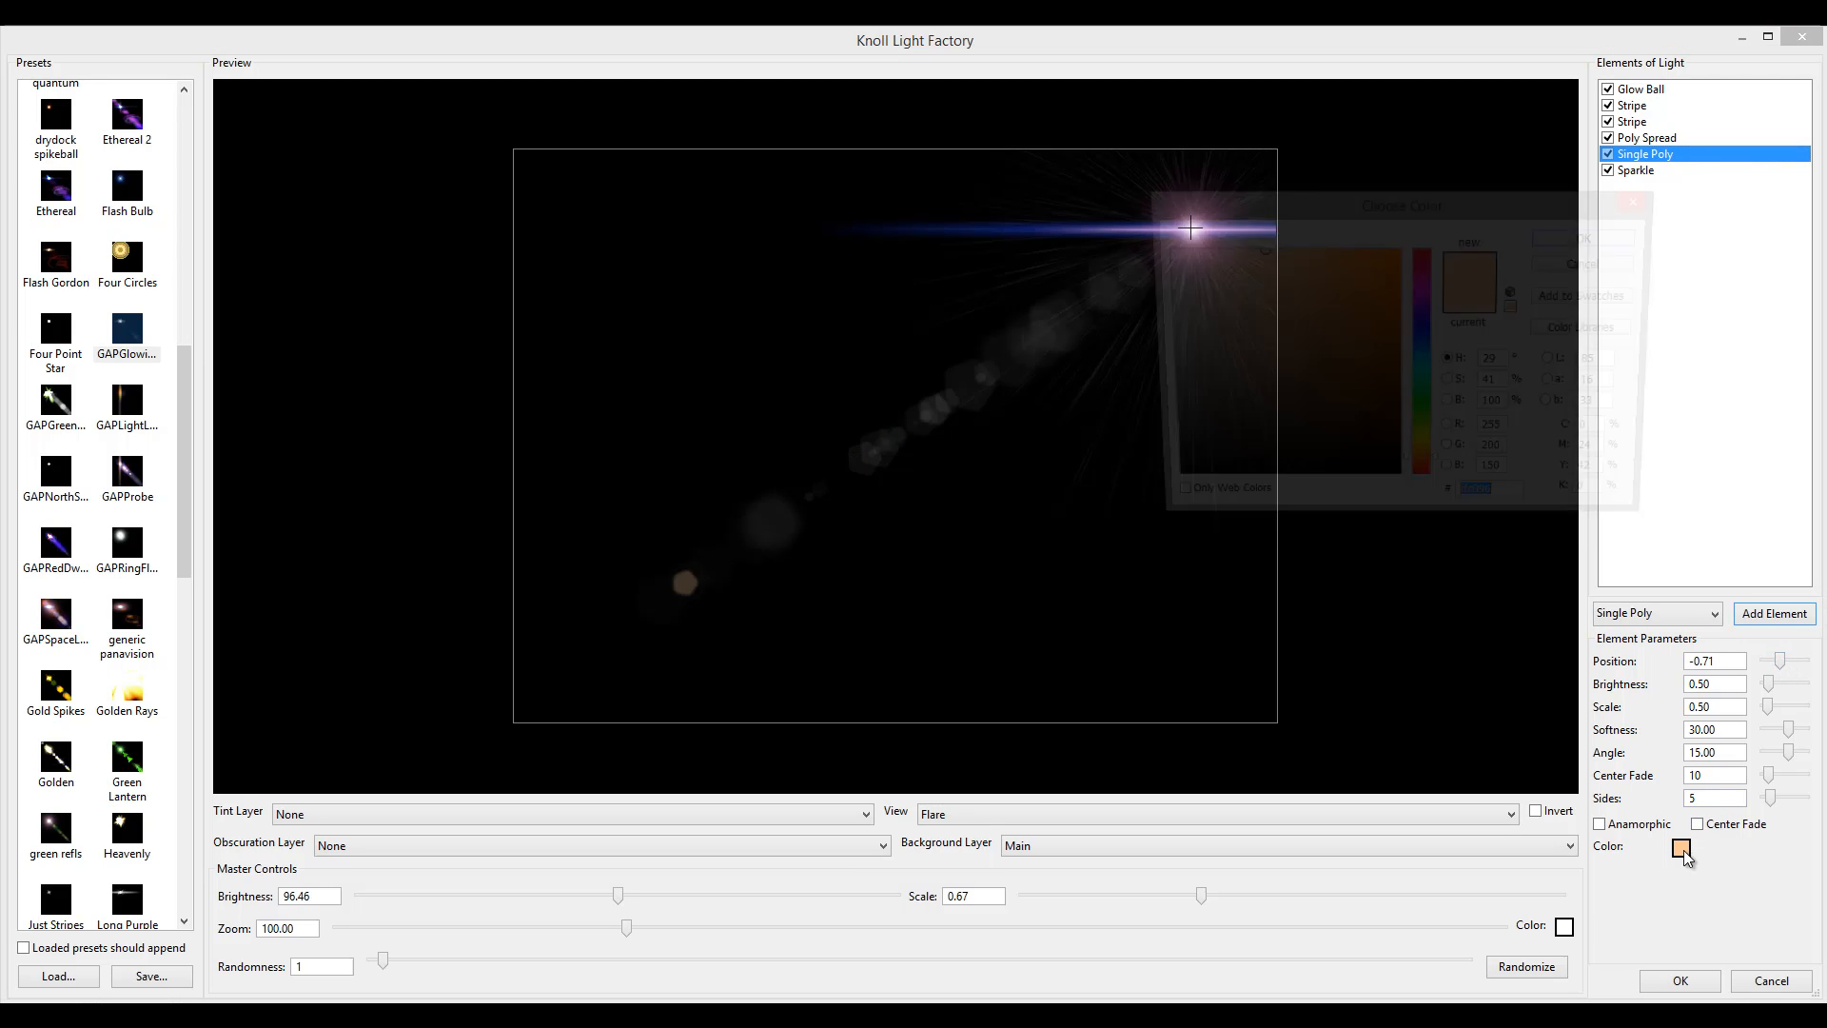
left_click_drag(1424, 398, 1422, 437)
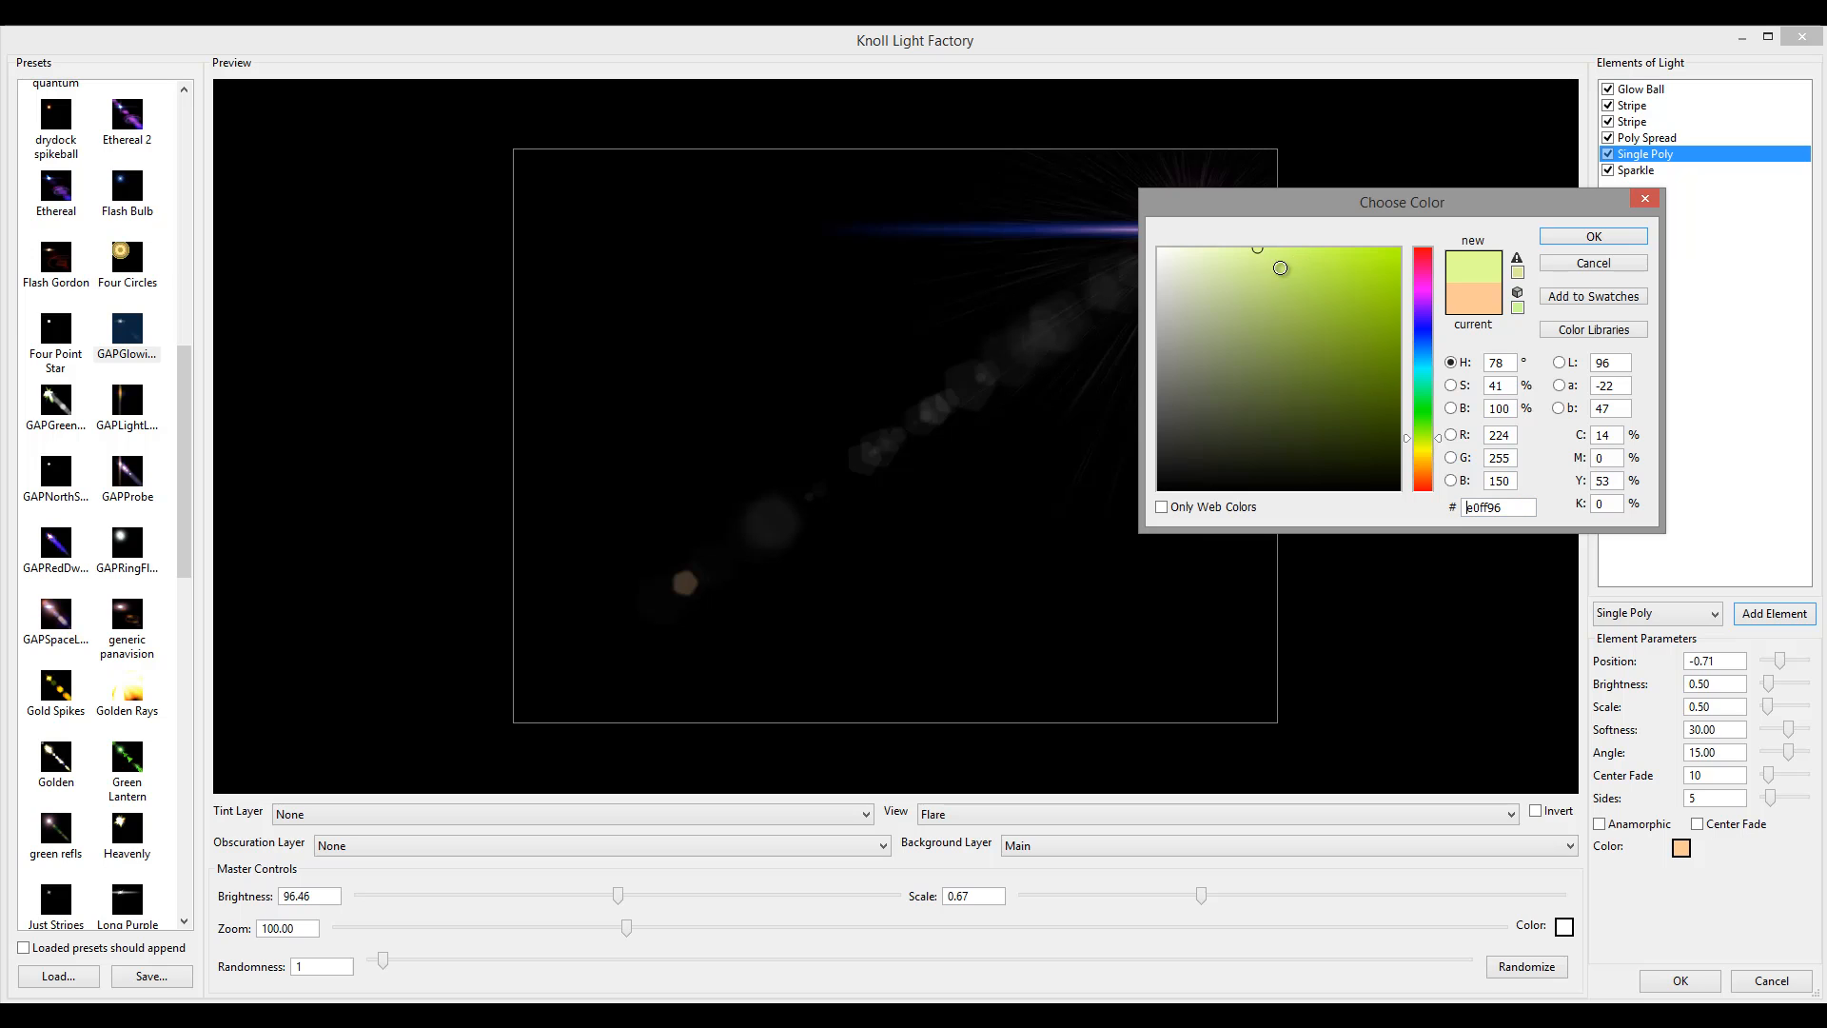
left_click(1579, 238)
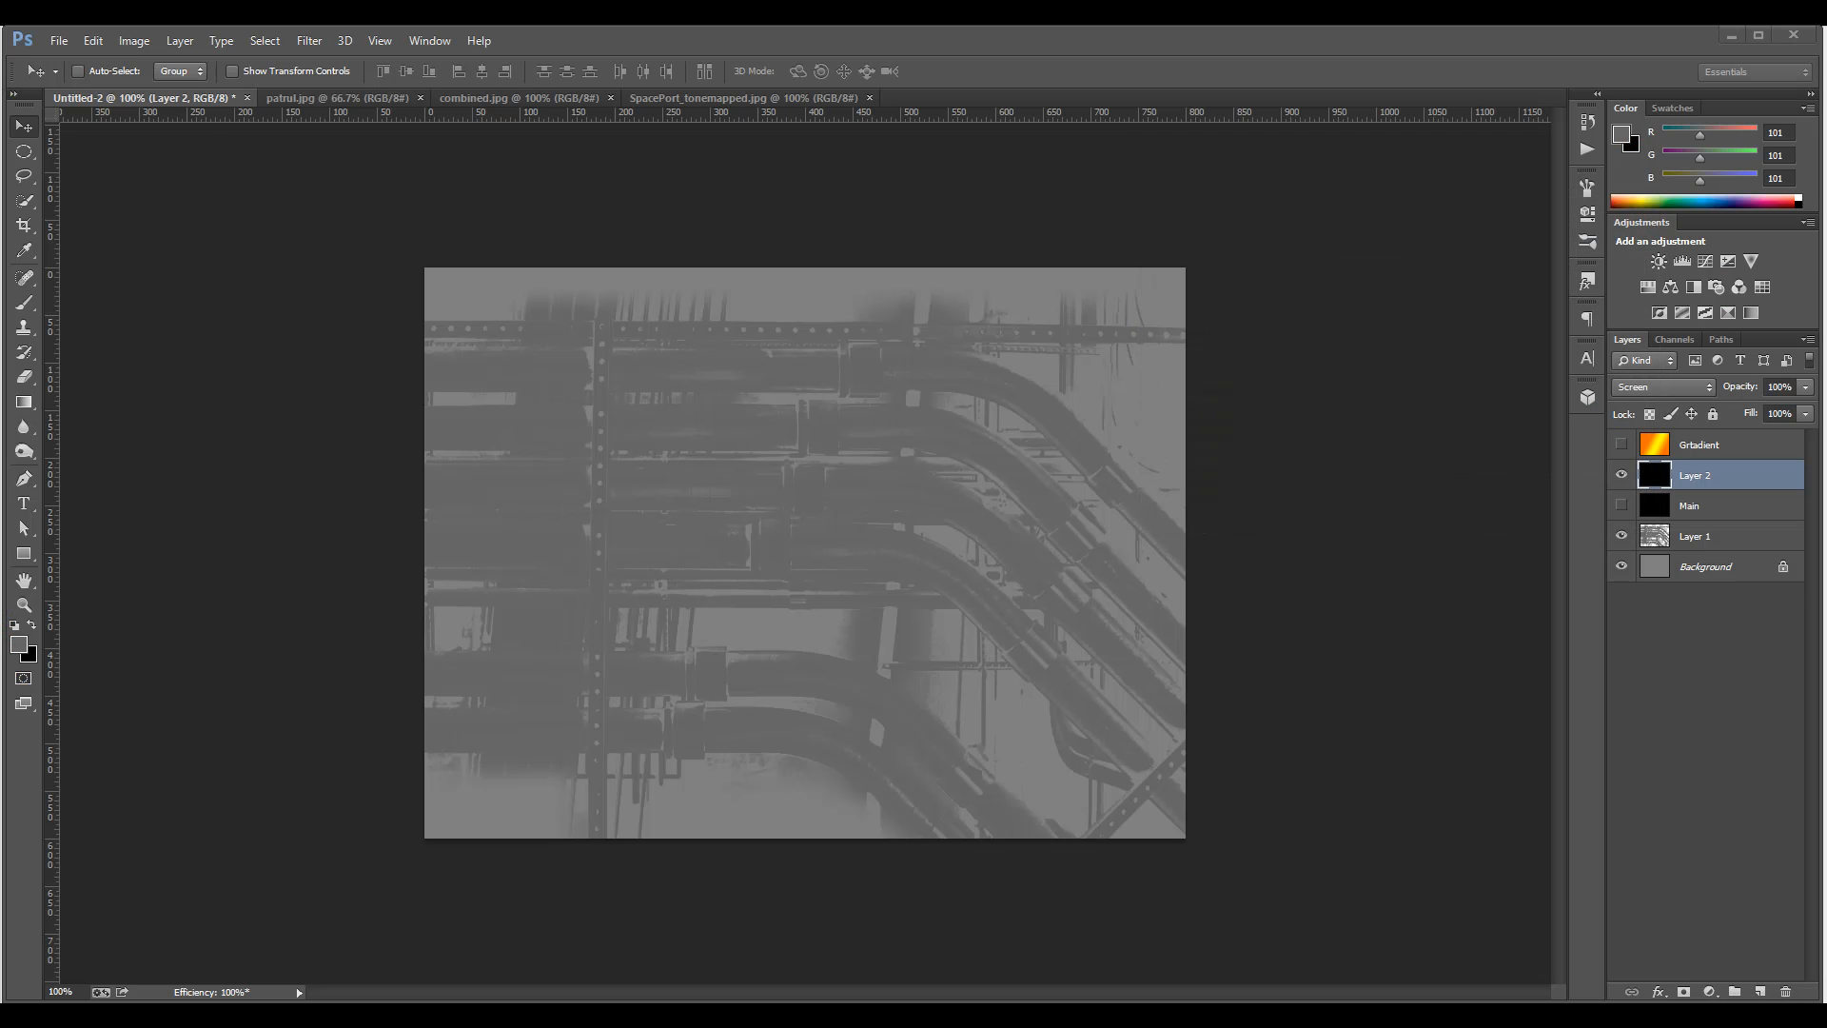
mouse_move(586, 1017)
left_click(693, 994)
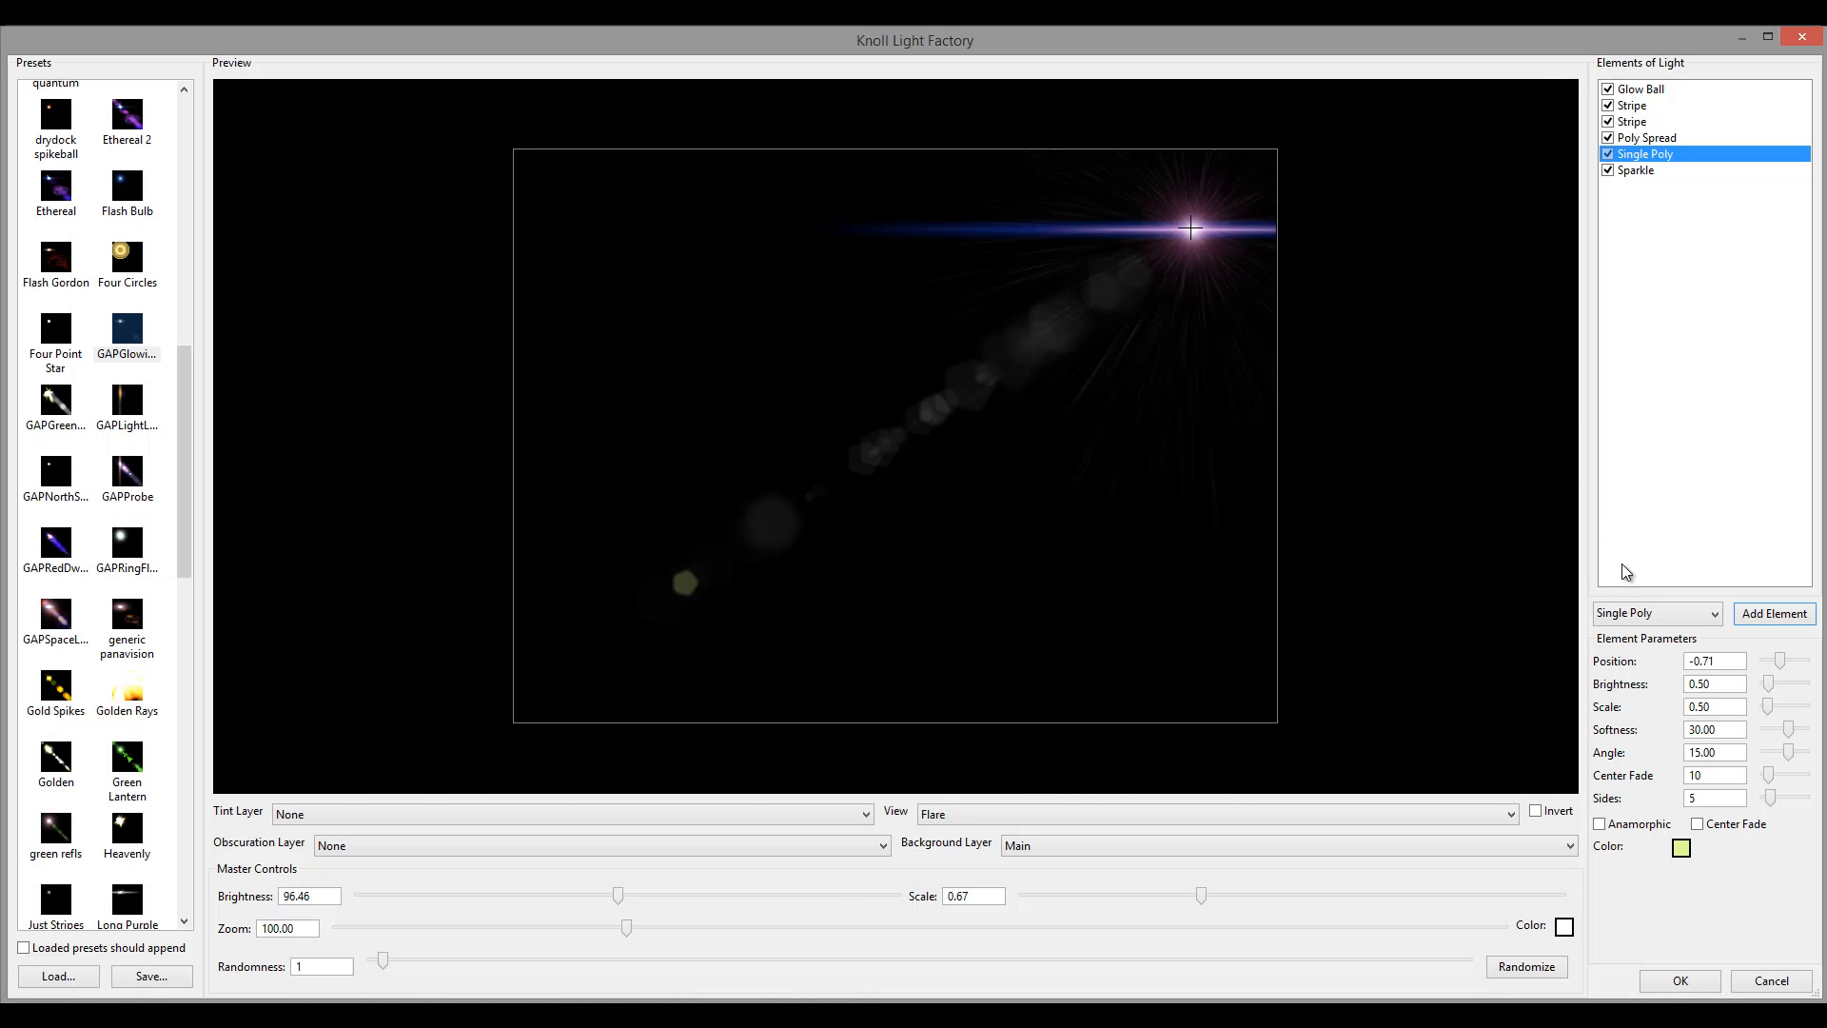
Set the green Single Poly's scale to 2.54, brightness to 0.49 and enabled Center Fade to 88, and move the light source slightly inward.
left_click(1770, 686)
left_click_drag(1768, 708, 1785, 709)
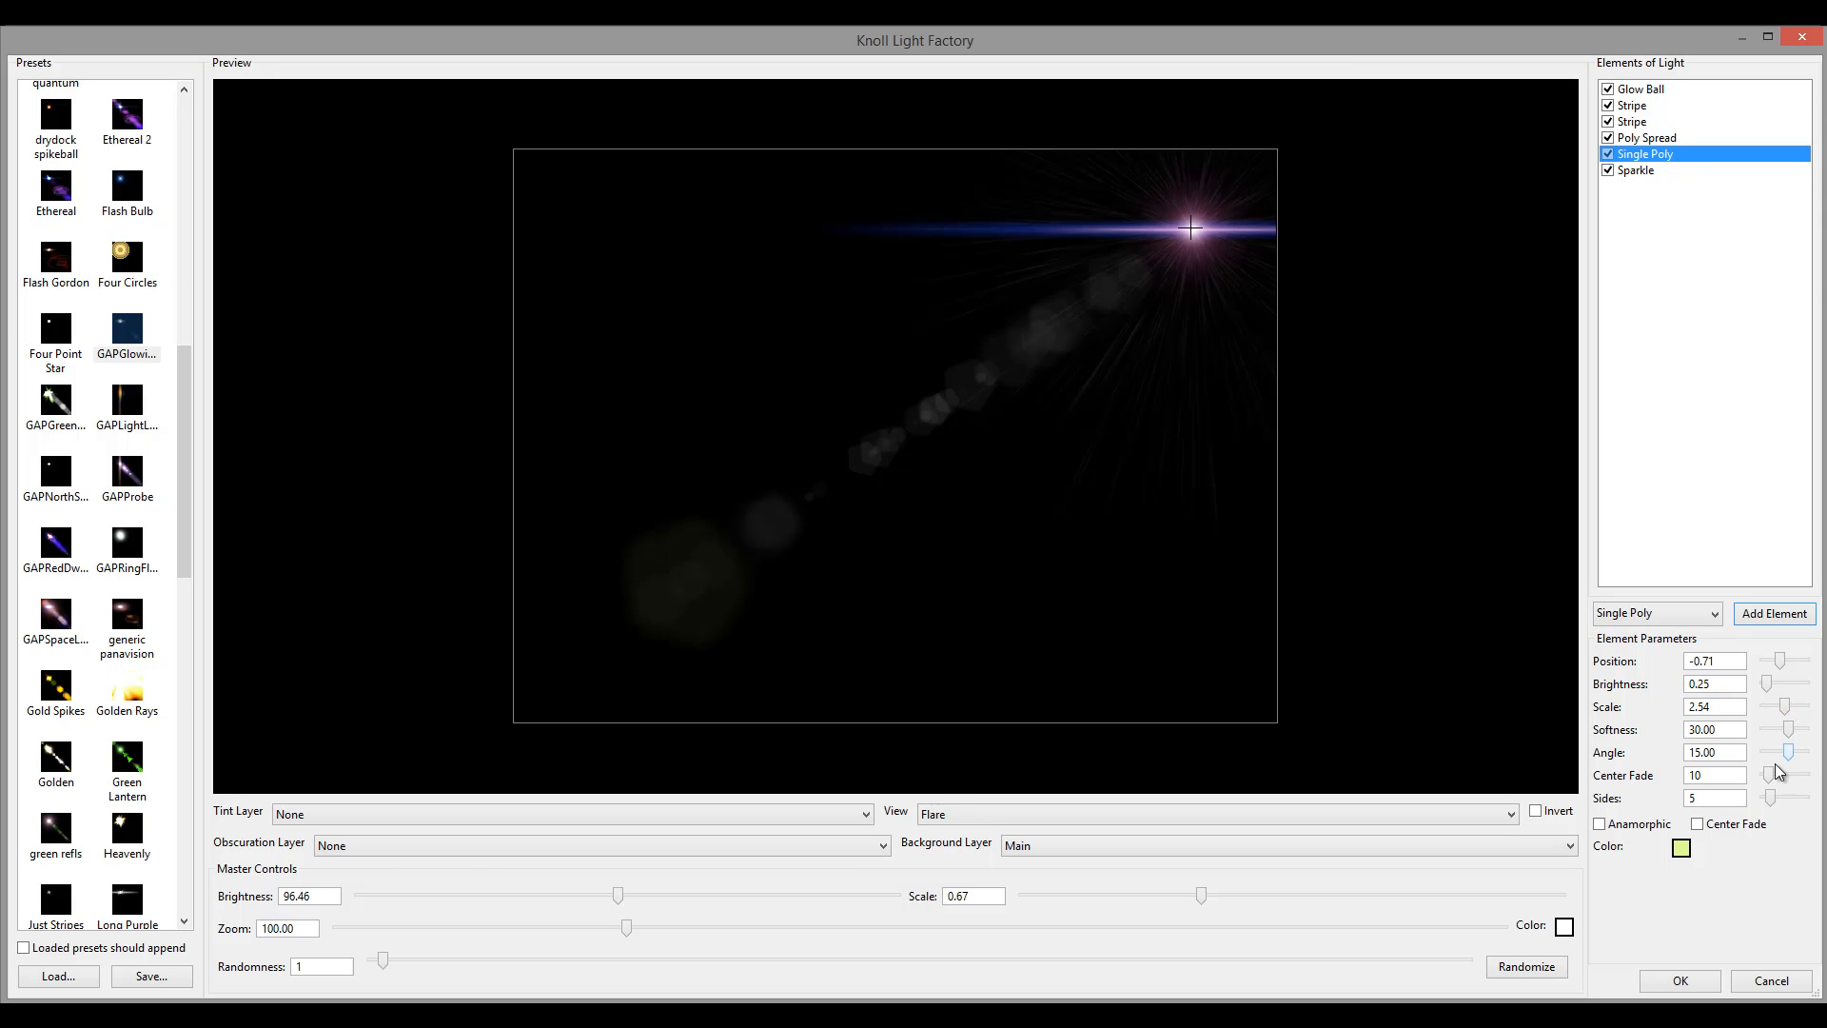
mouse_move(1772, 780)
left_mouse_down()
mouse_move(1801, 782)
mouse_move(1785, 781)
left_mouse_up()
left_click(1808, 780)
mouse_move(1788, 775)
left_mouse_down()
mouse_move(1773, 774)
mouse_move(1807, 777)
left_mouse_up()
left_click_drag(1772, 685, 1774, 686)
left_click_drag(1191, 229, 1155, 255)
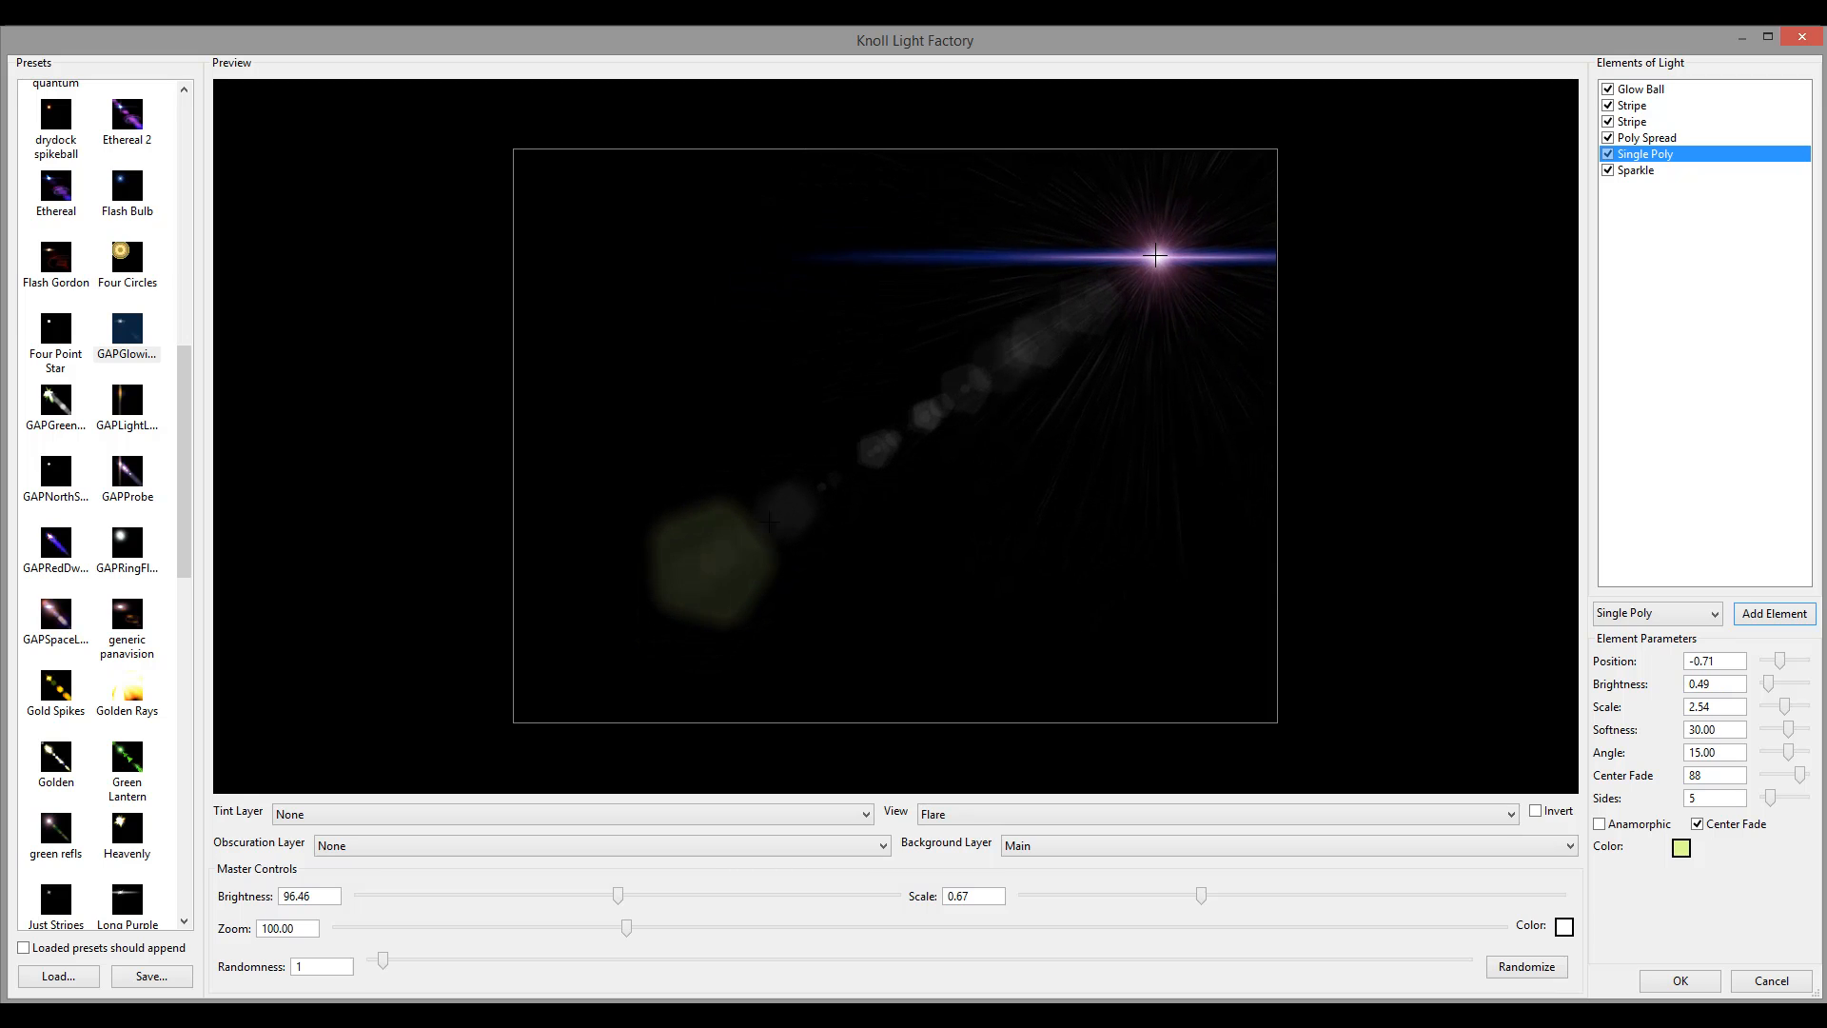
Duplicate the green Single Poly and set the copy's position to -0.86 and scale to 1.03.
right_click(1697, 152)
left_click(1717, 203)
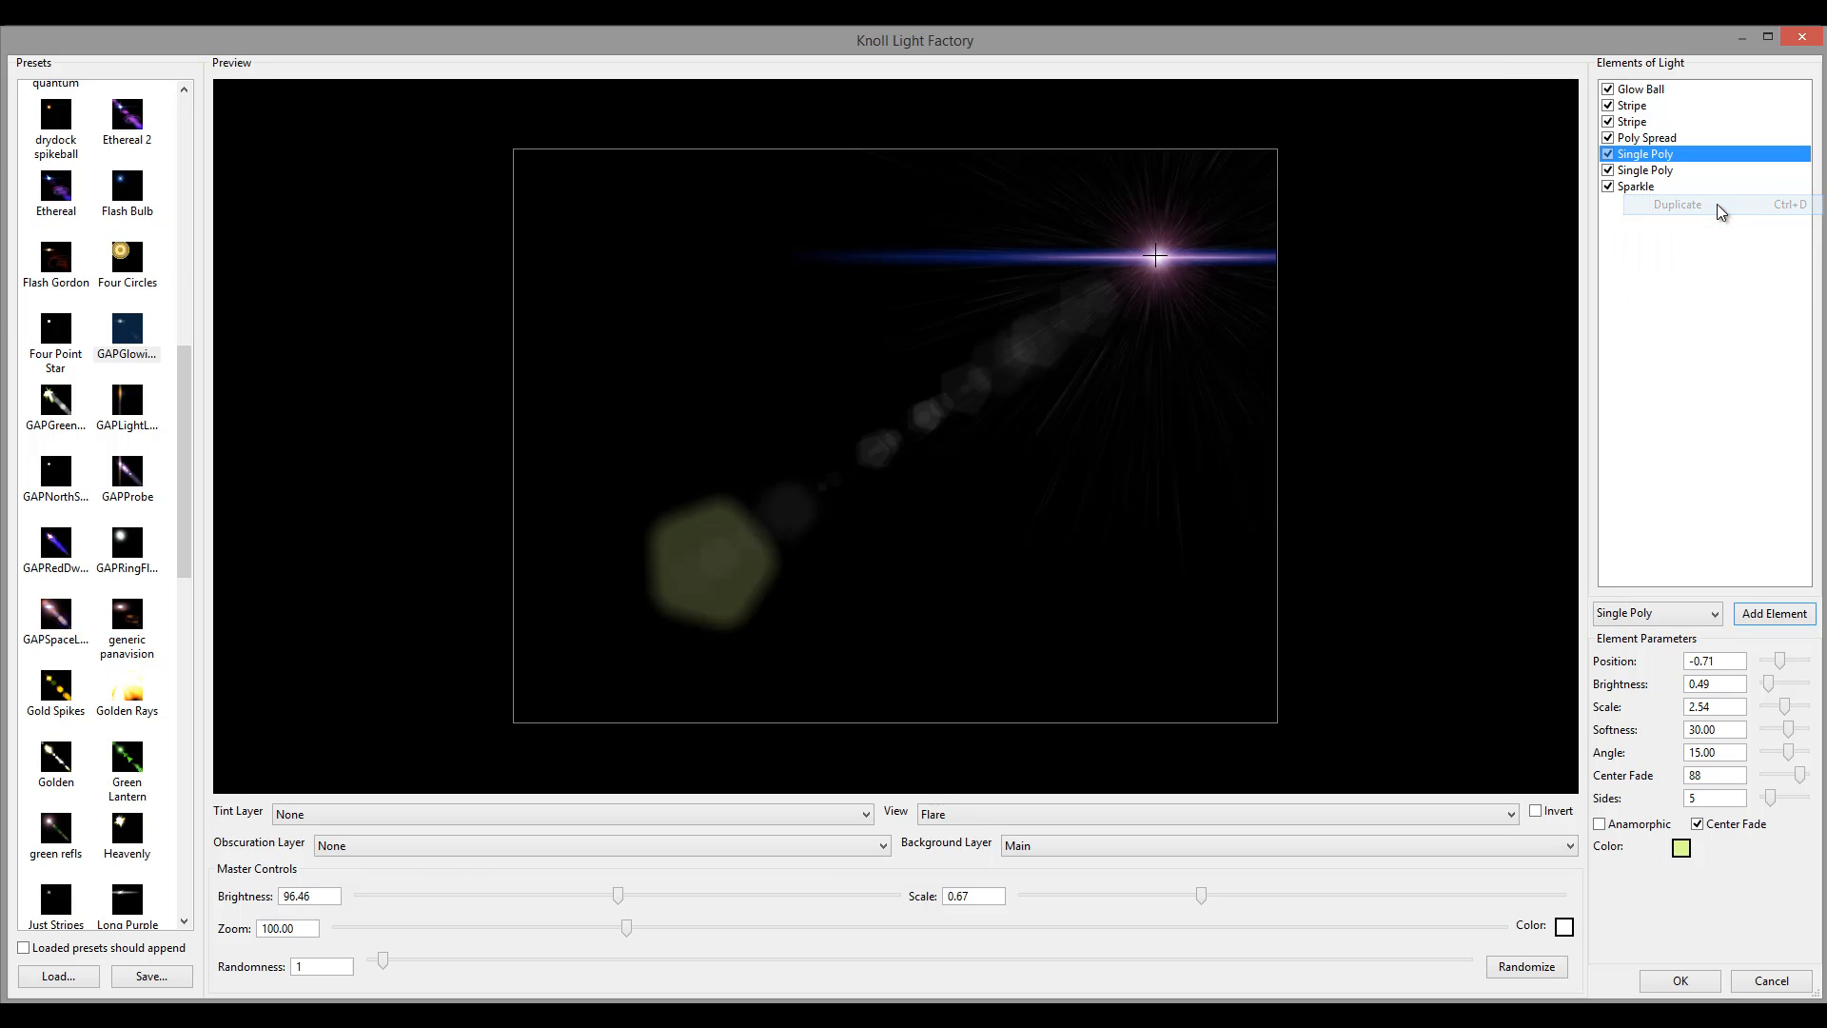
left_click_drag(1784, 669, 1784, 669)
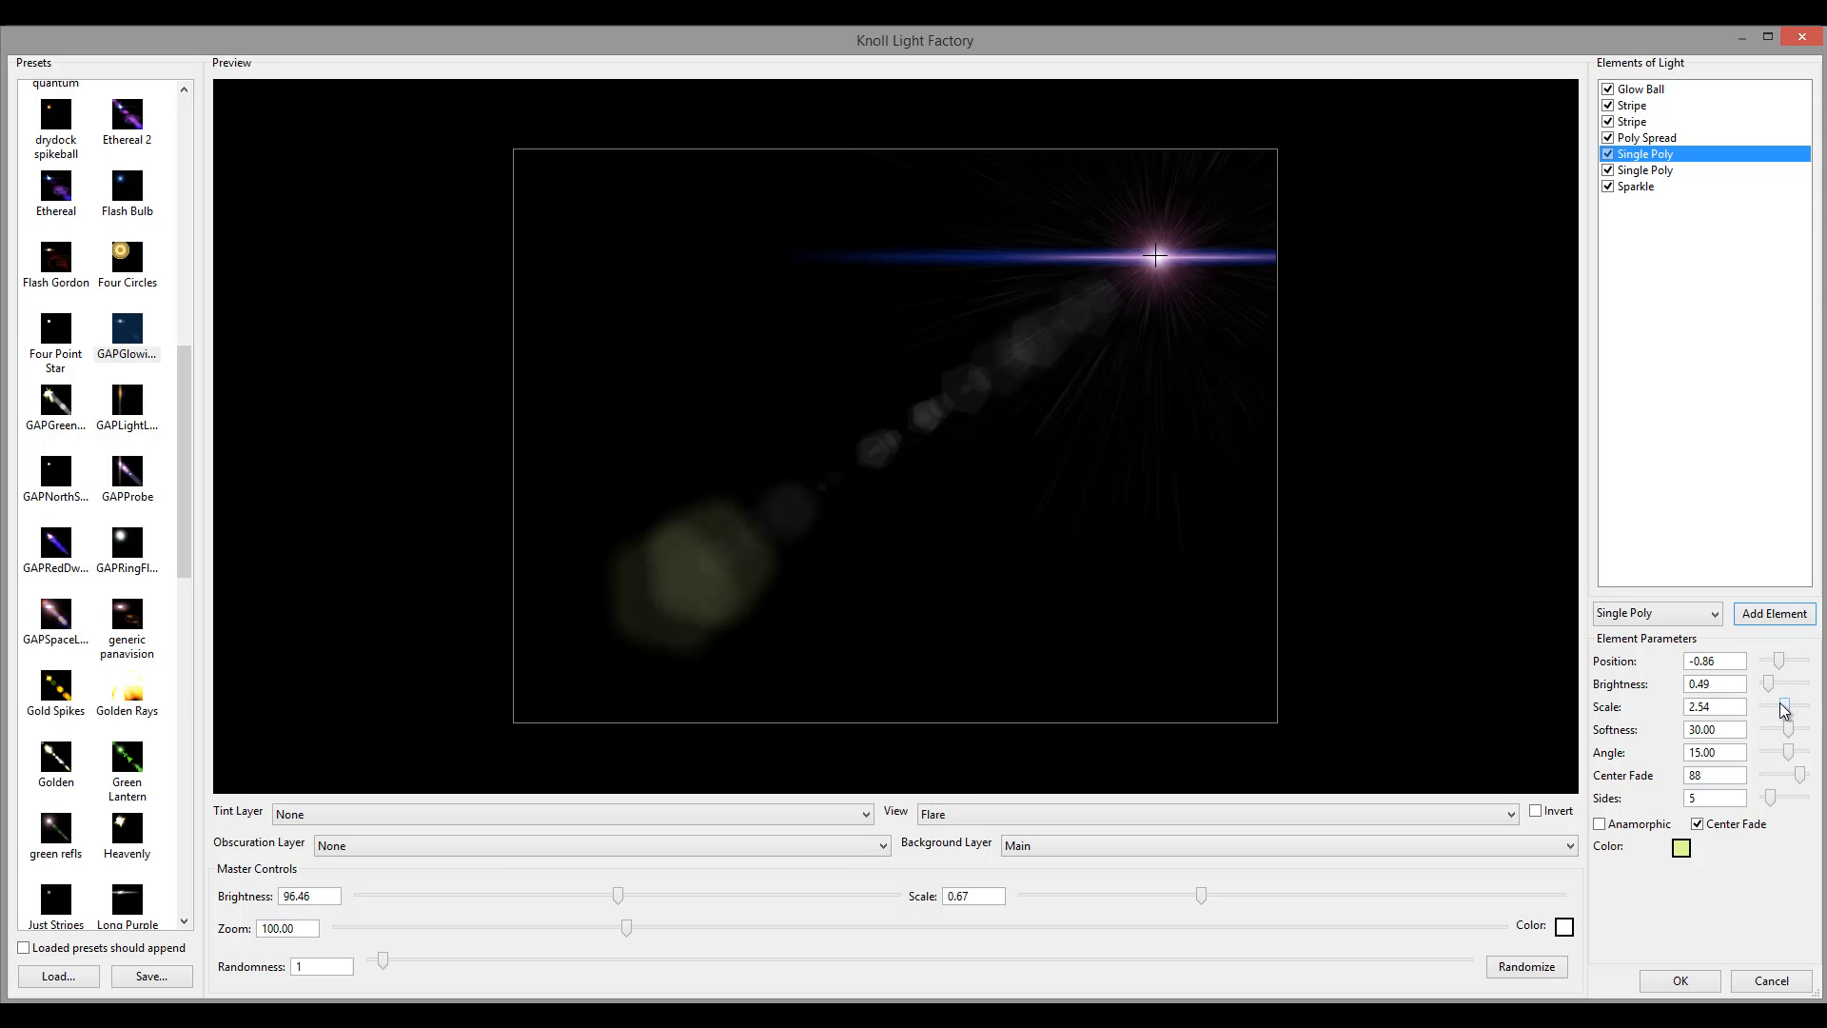
left_click_drag(1784, 709, 1772, 709)
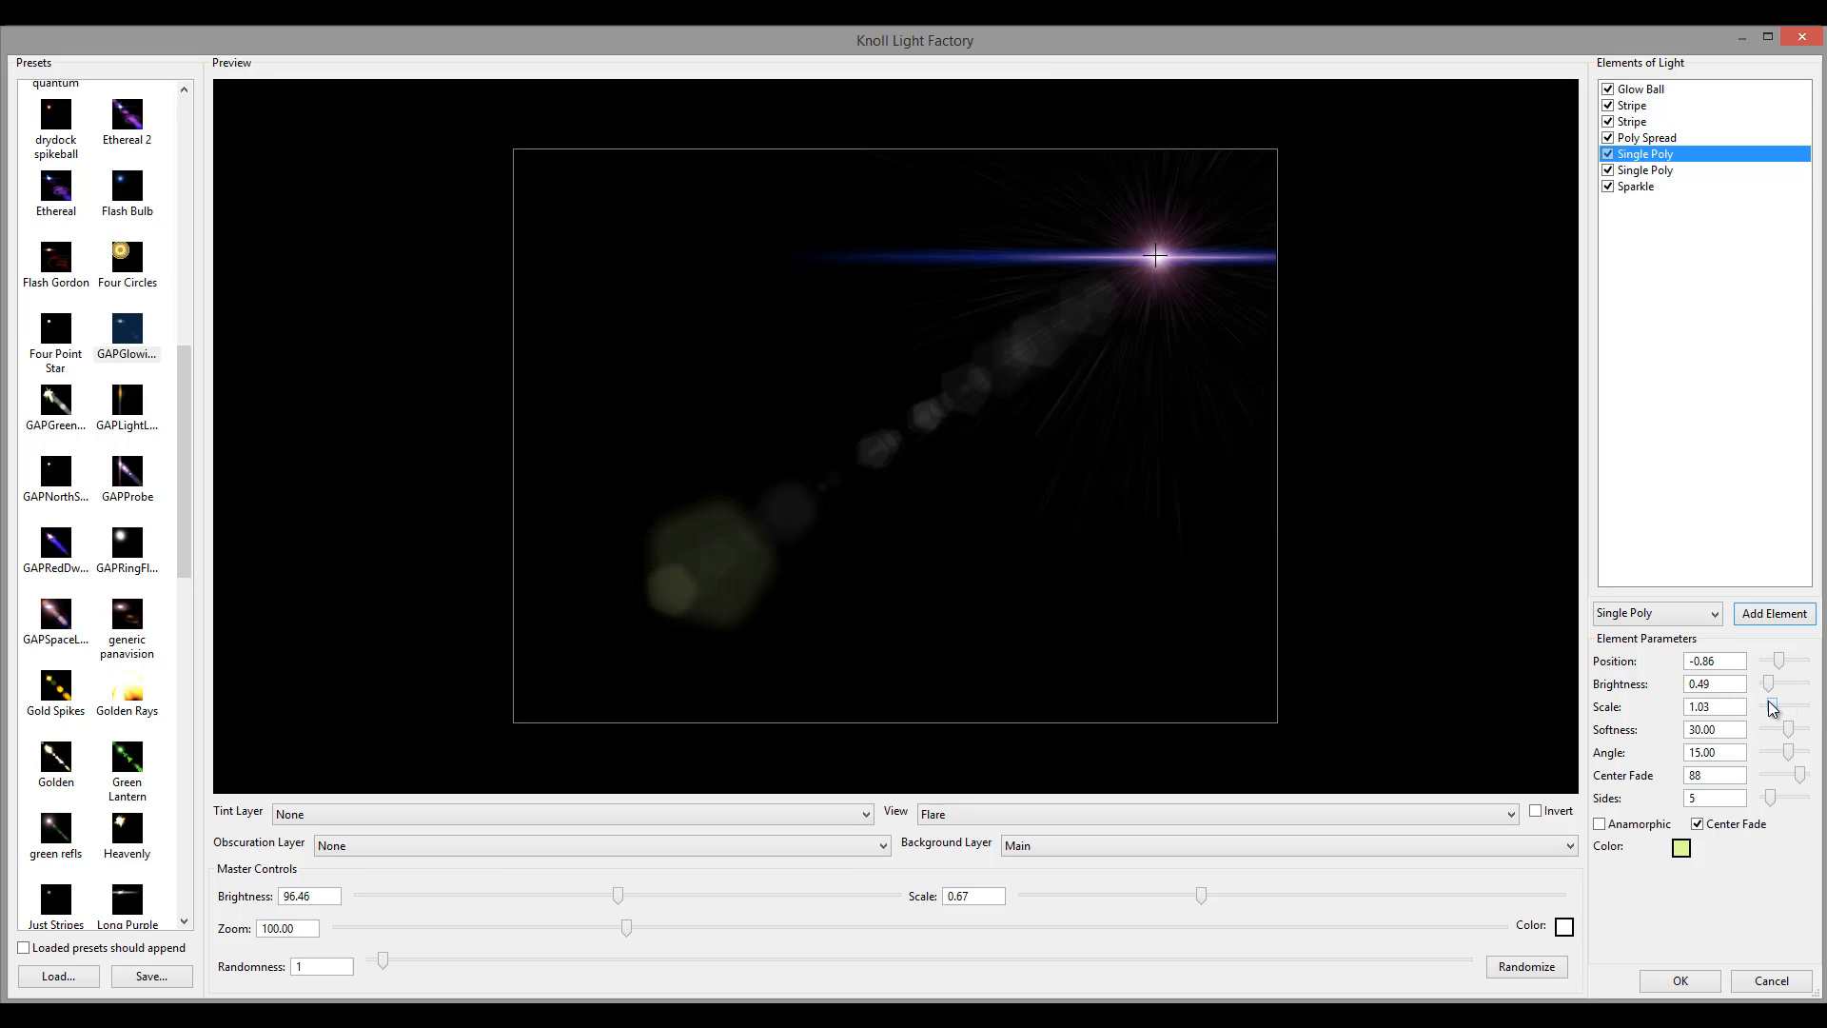
Change the duplicated Single Poly's color to light blue (96d9ff) and return to the Knoll Light Factory window.
left_click(1682, 847)
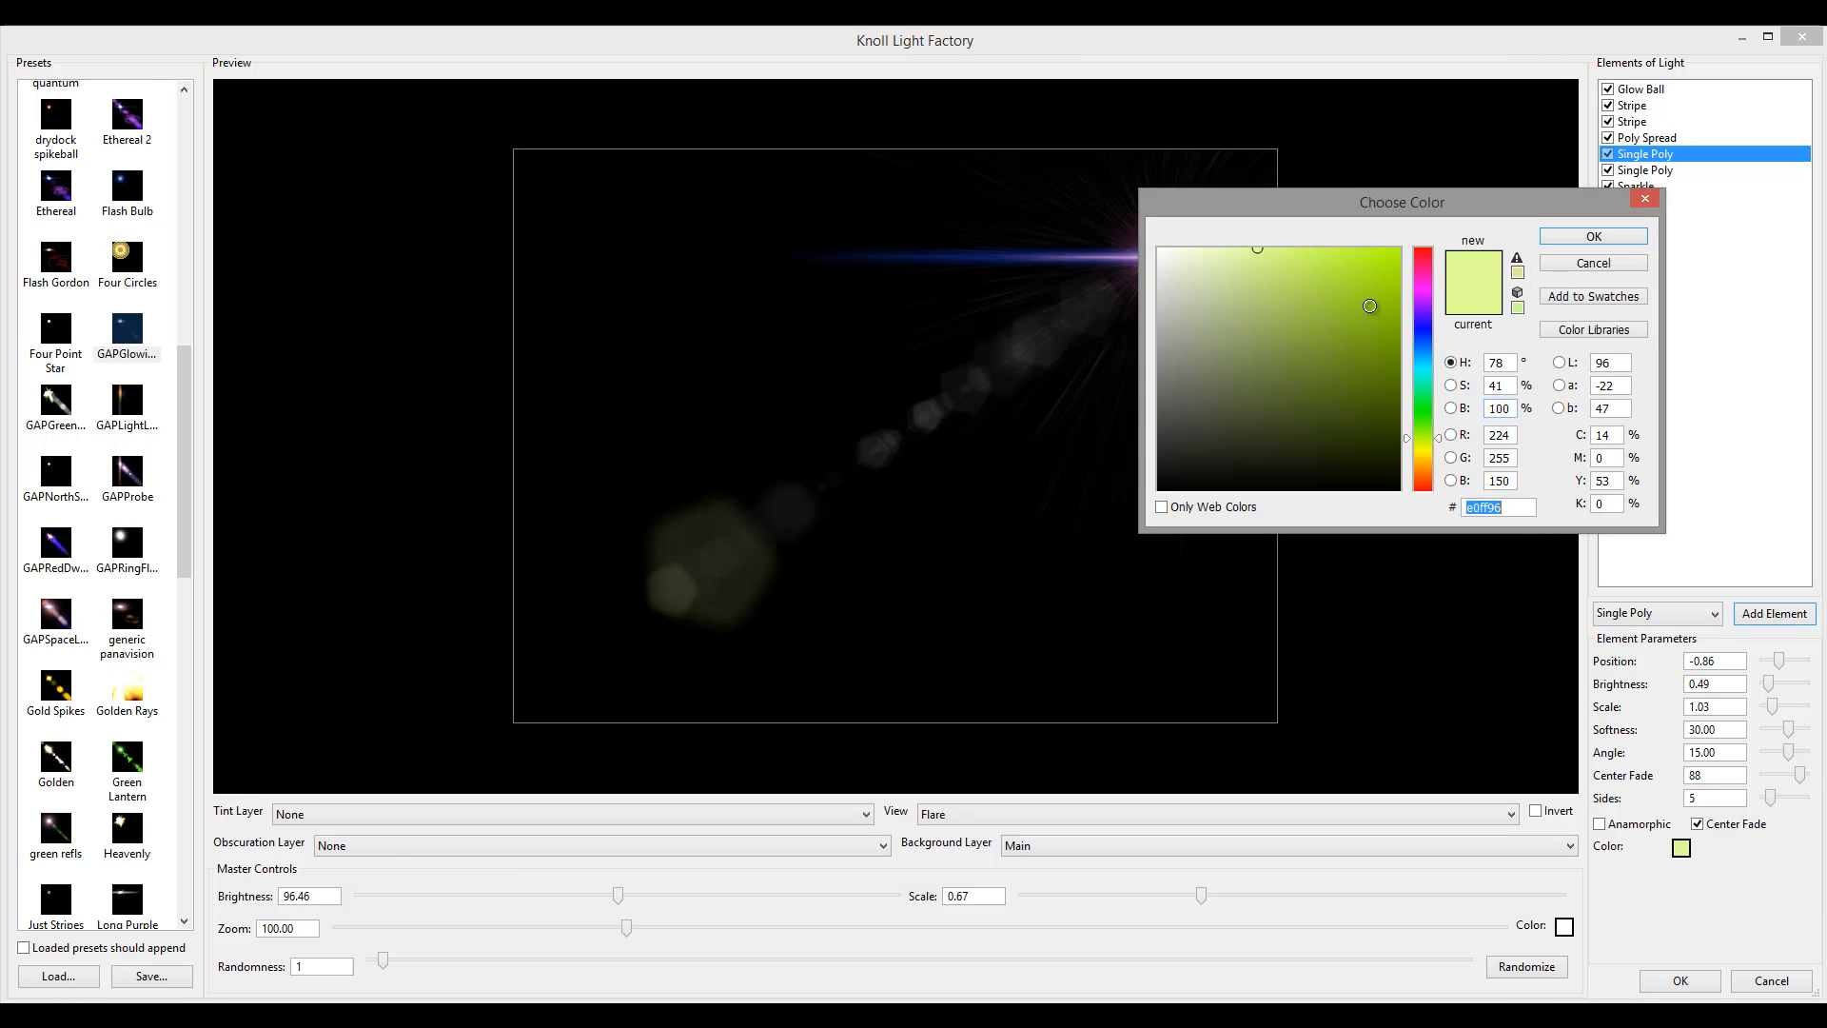
left_click(1429, 367)
left_click(1594, 236)
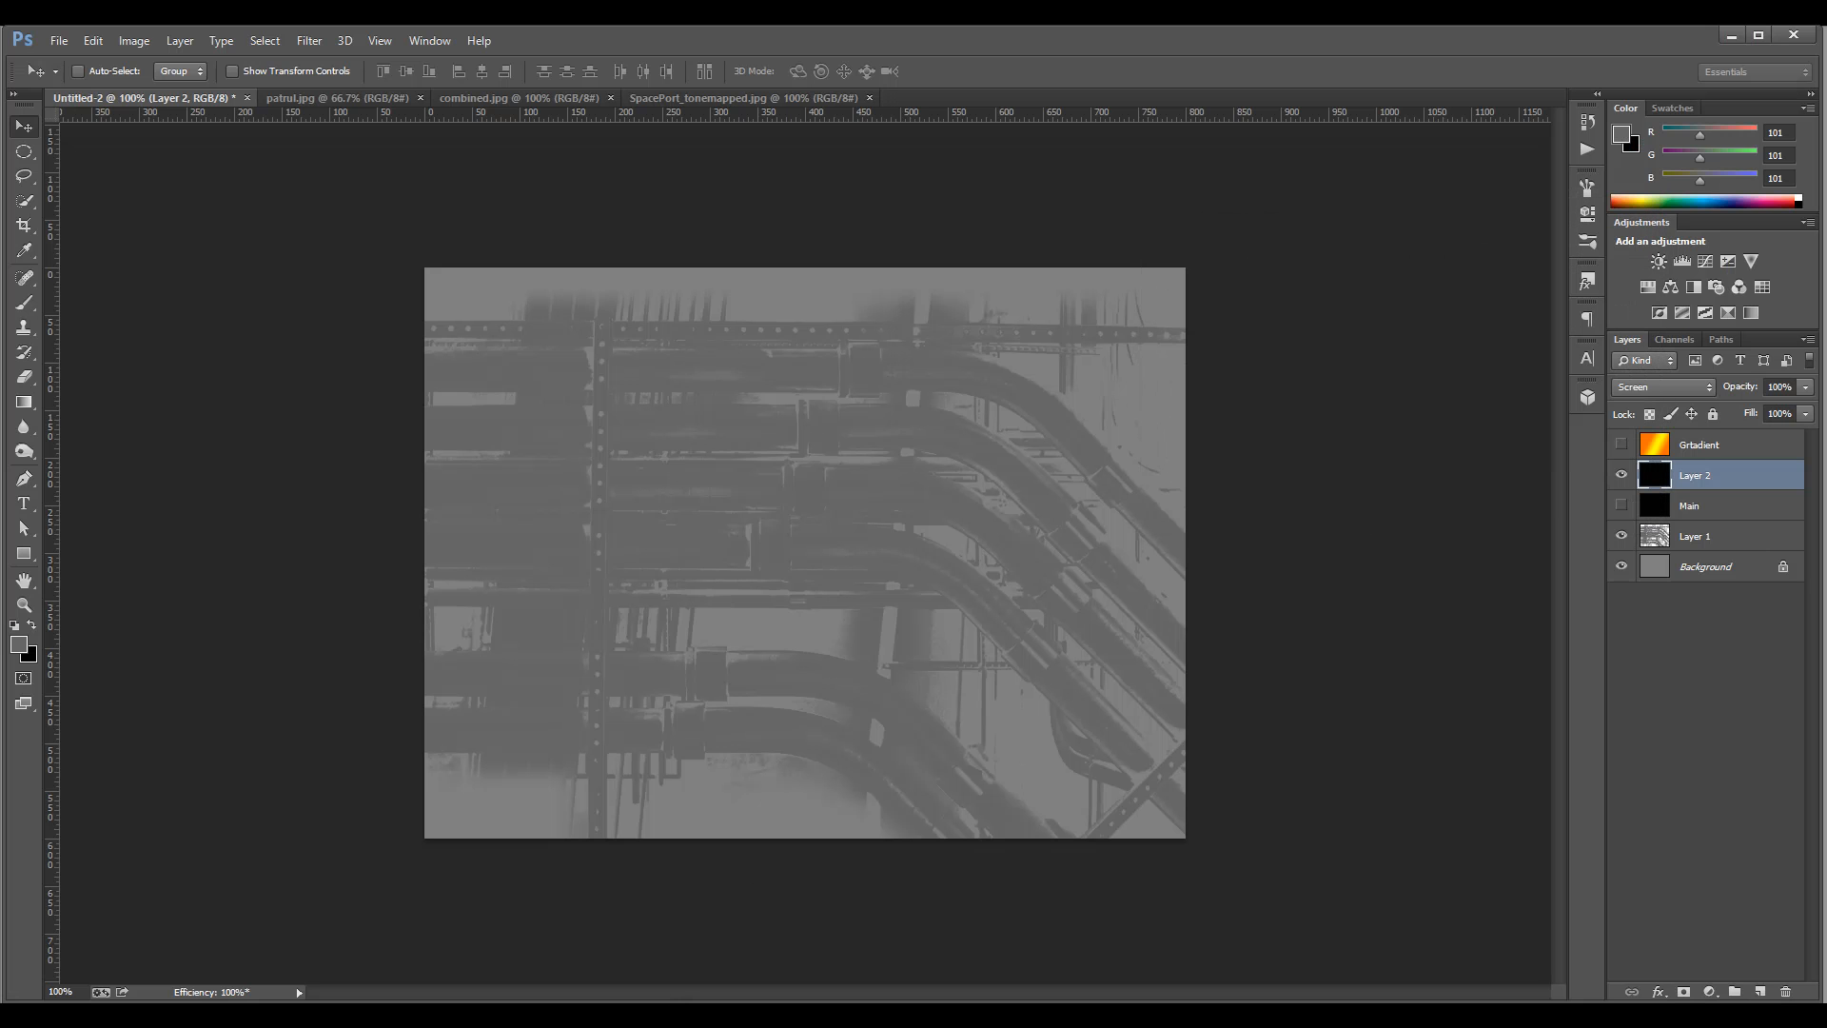
mouse_move(586, 1016)
left_click(687, 988)
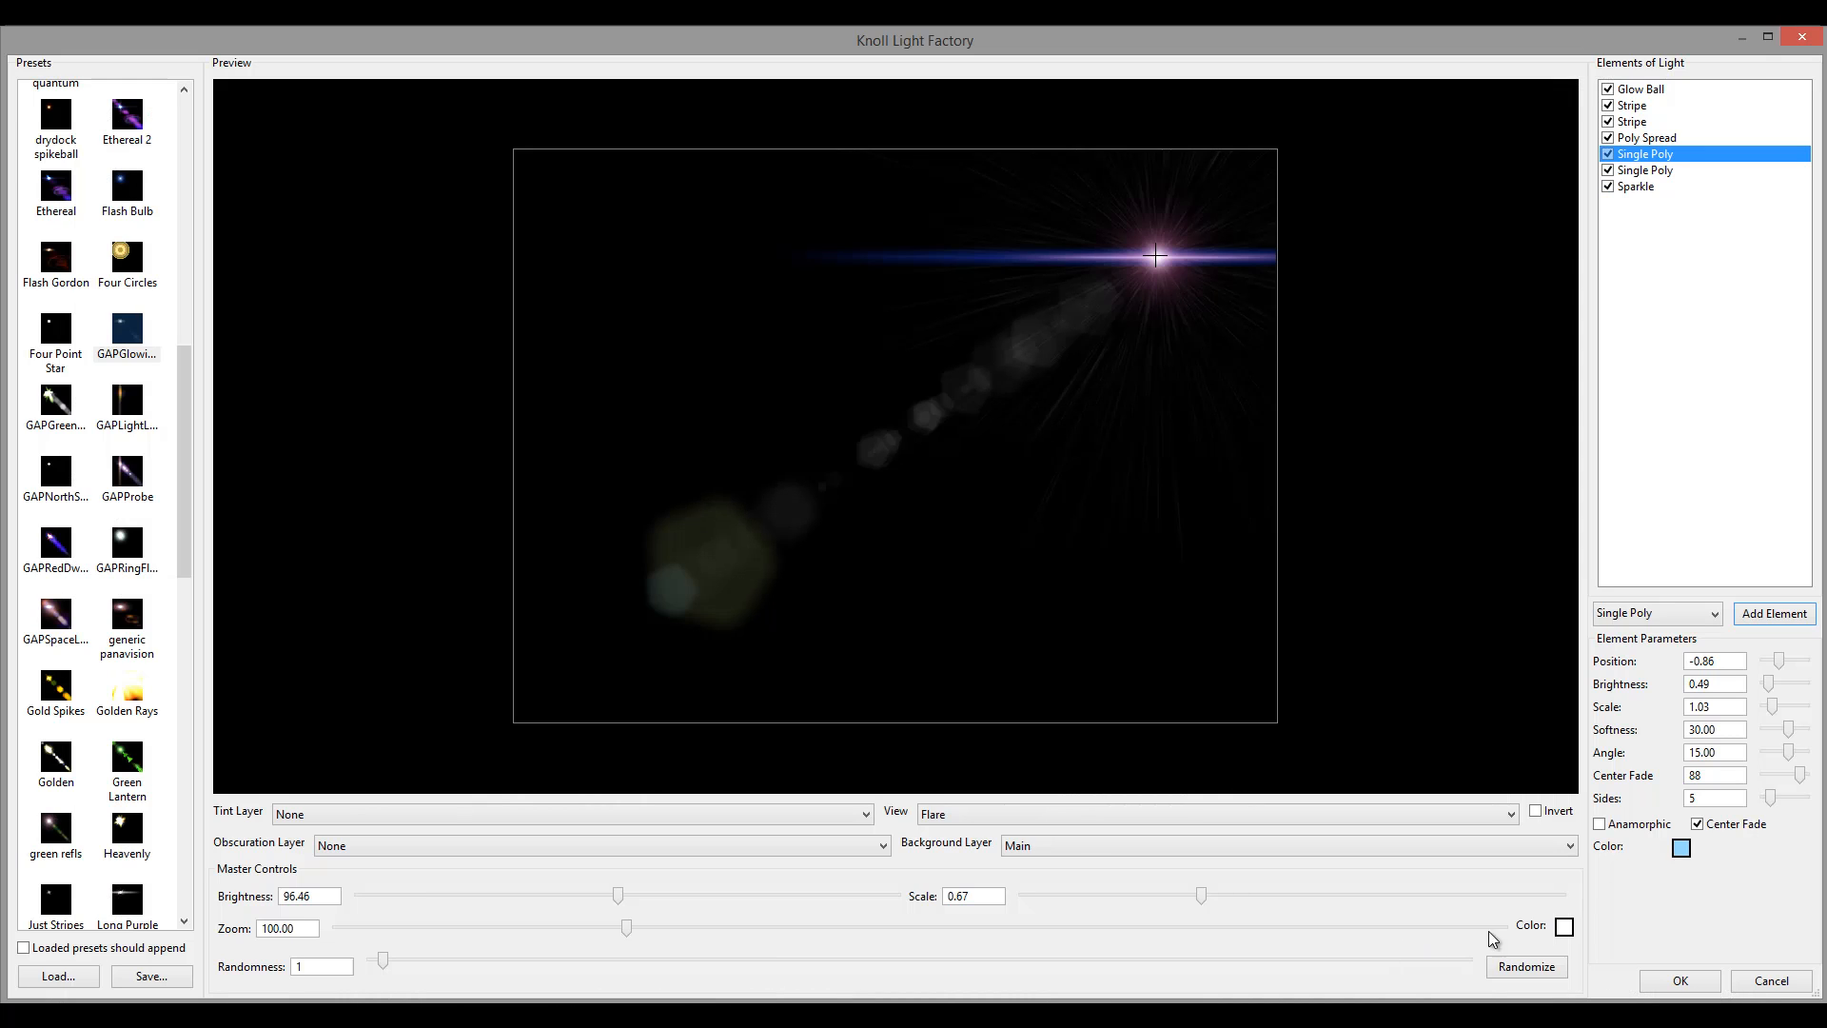
Duplicate the blue Single Poly and set the copy's position to -0.57, brightness to 0.25 and scale to 1.62.
right_click(1686, 160)
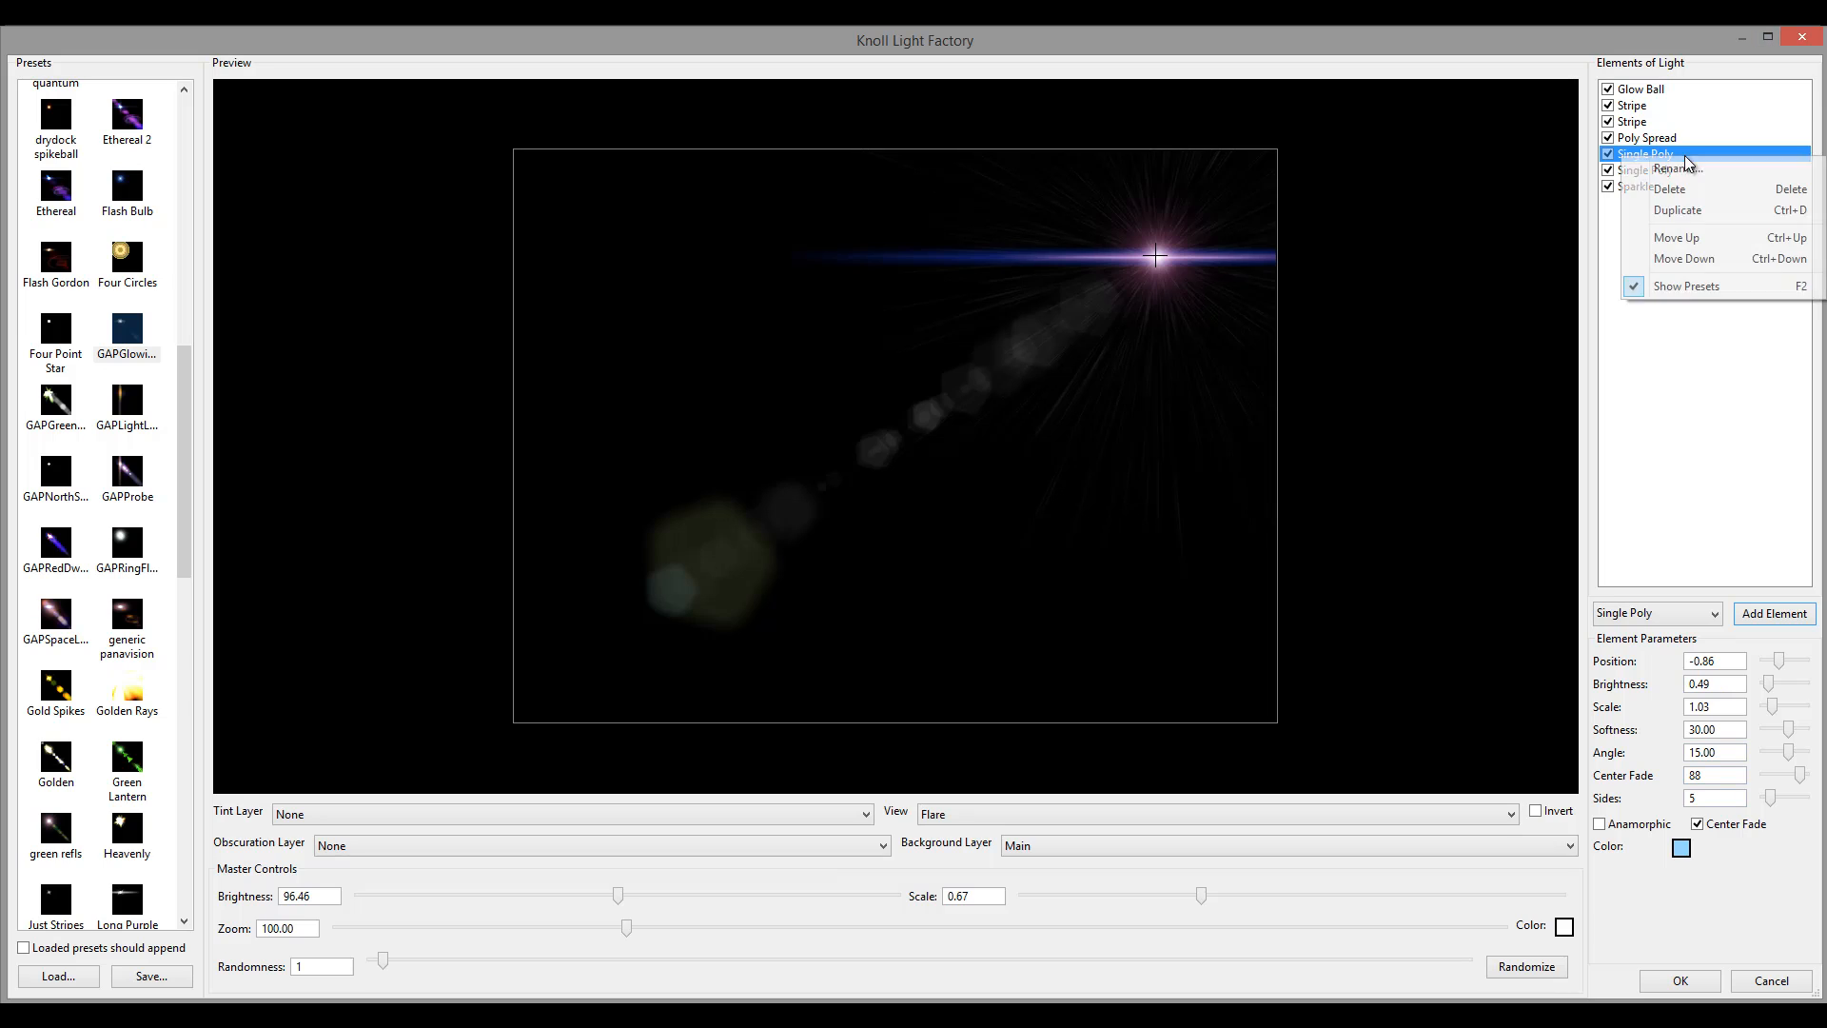
left_click(1738, 209)
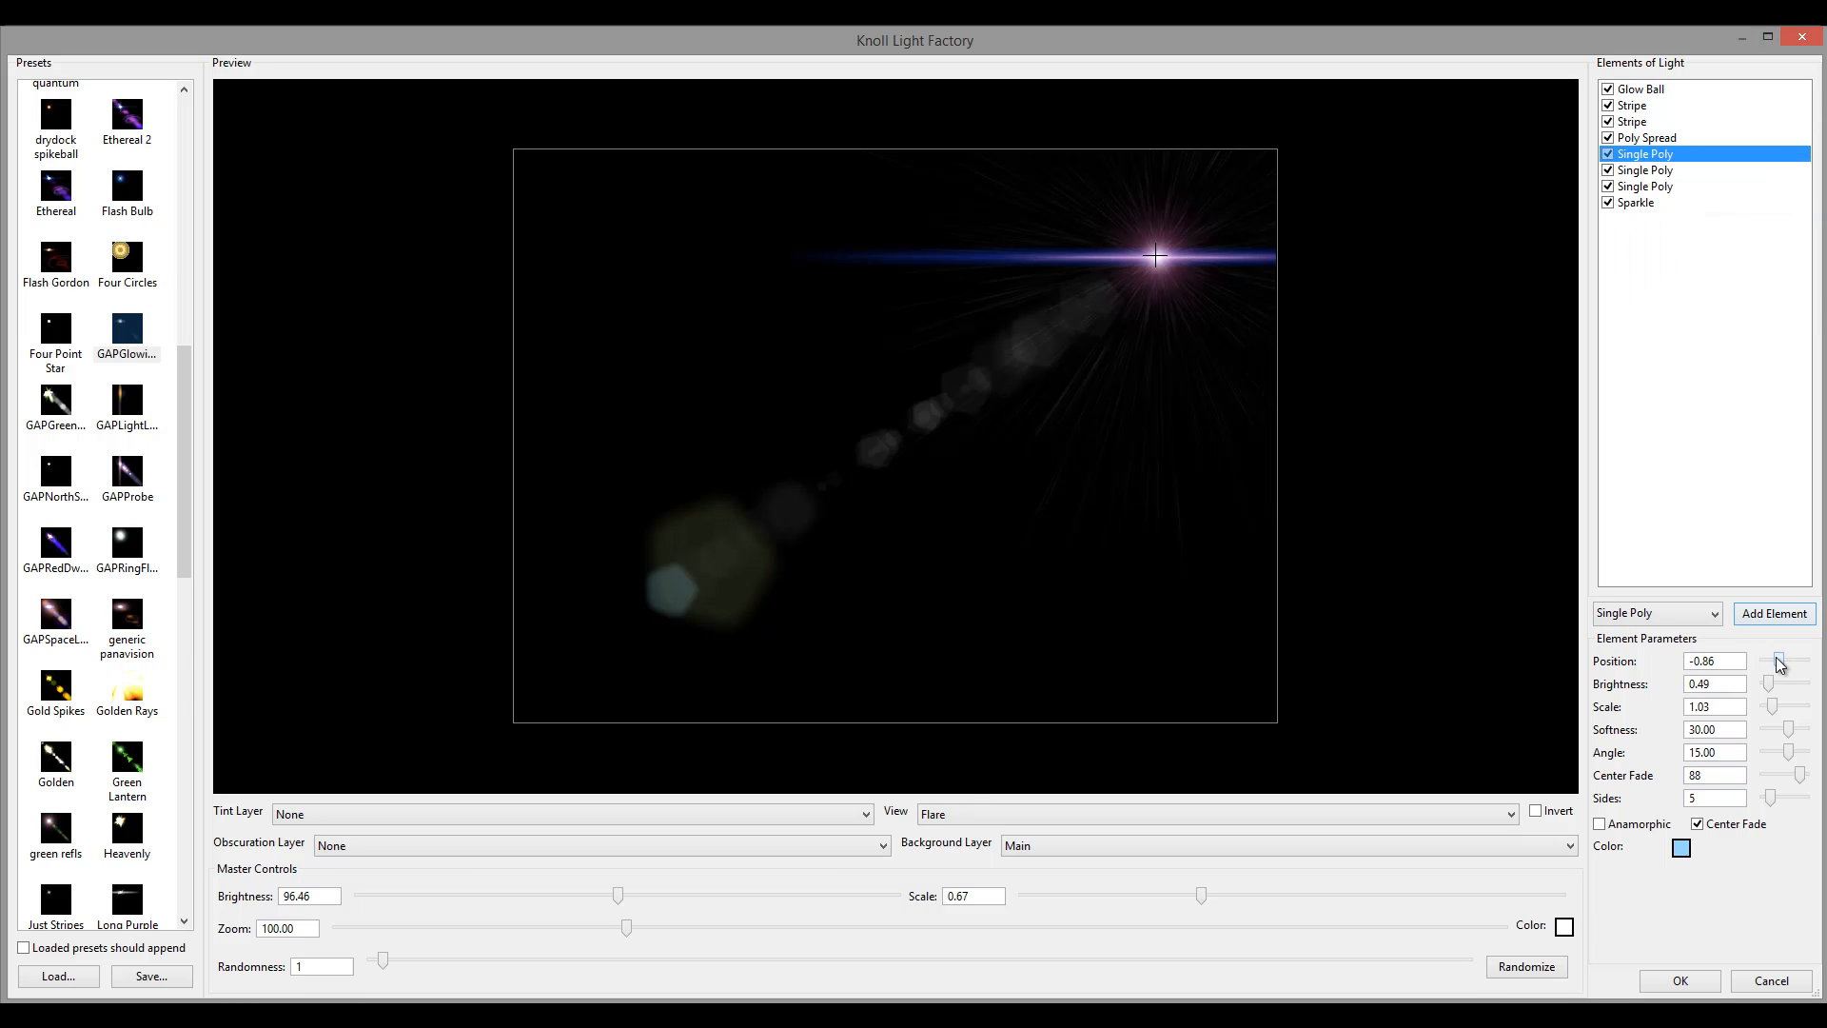
left_click_drag(1780, 665, 1768, 682)
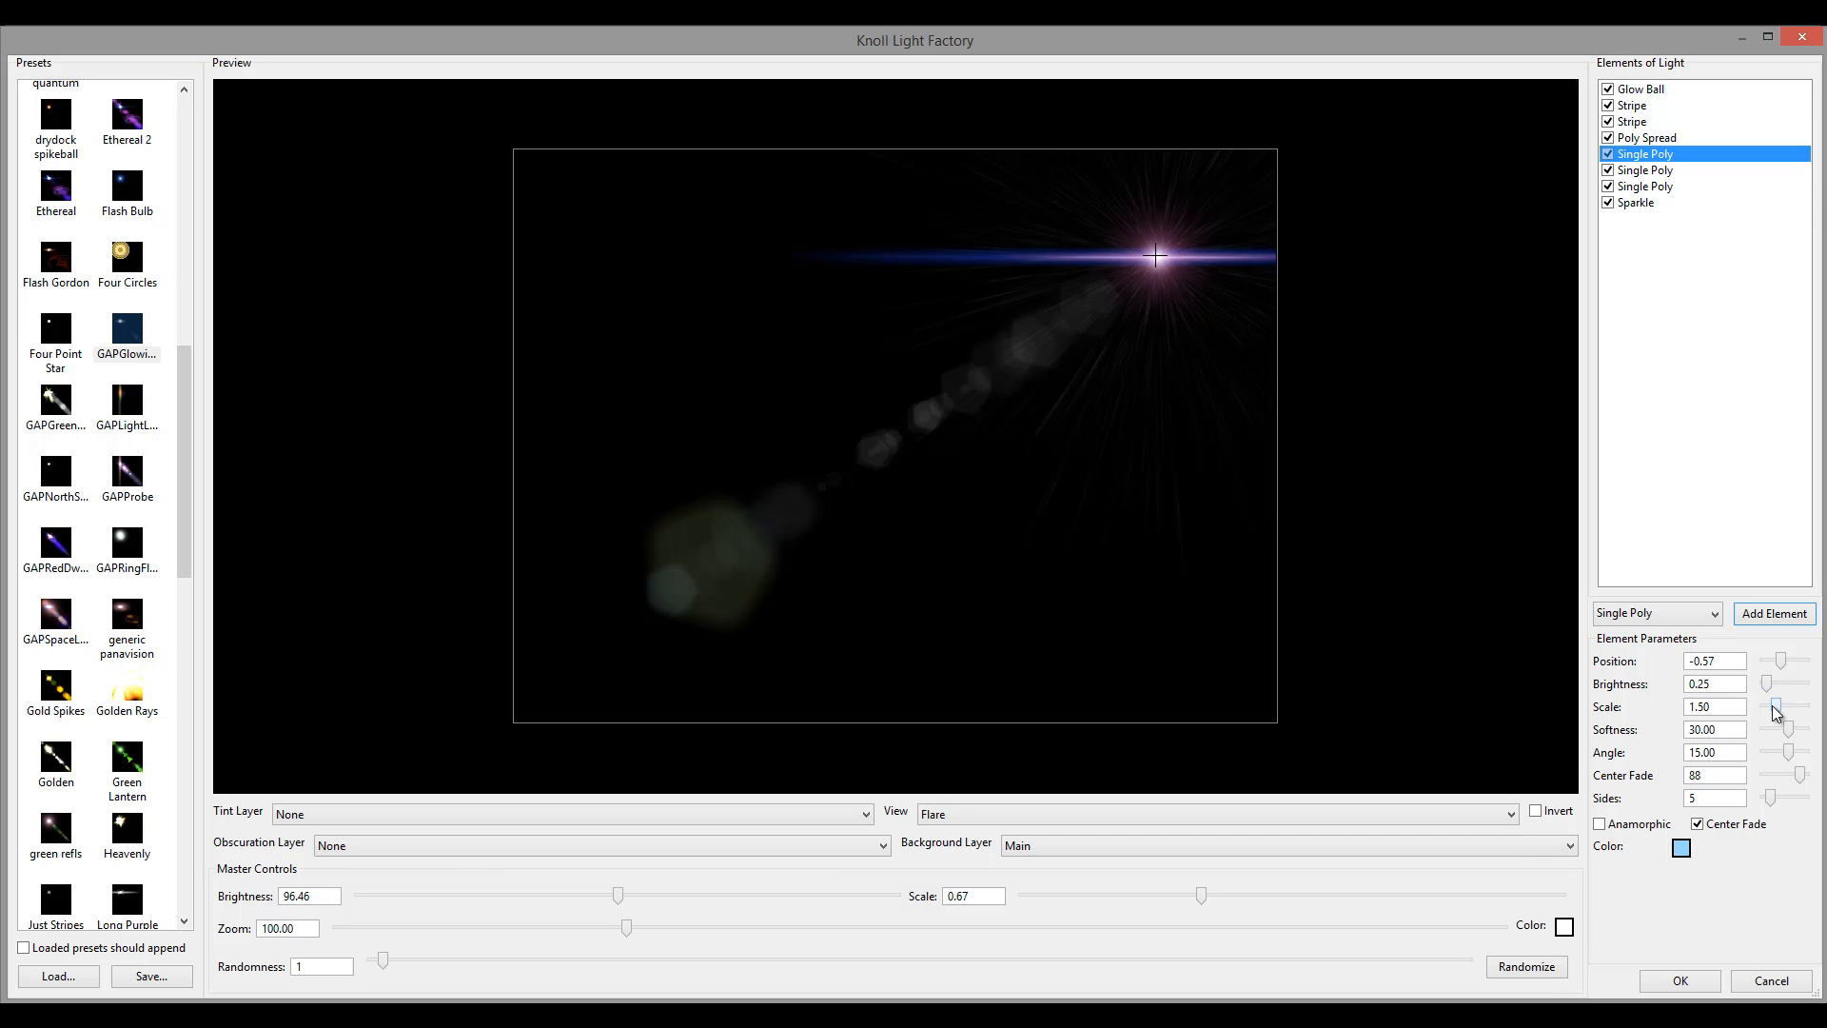
Duplicate the larger blue Single Poly and set the new copy's position to -1.00 and brightness to 1.55.
right_click(1694, 148)
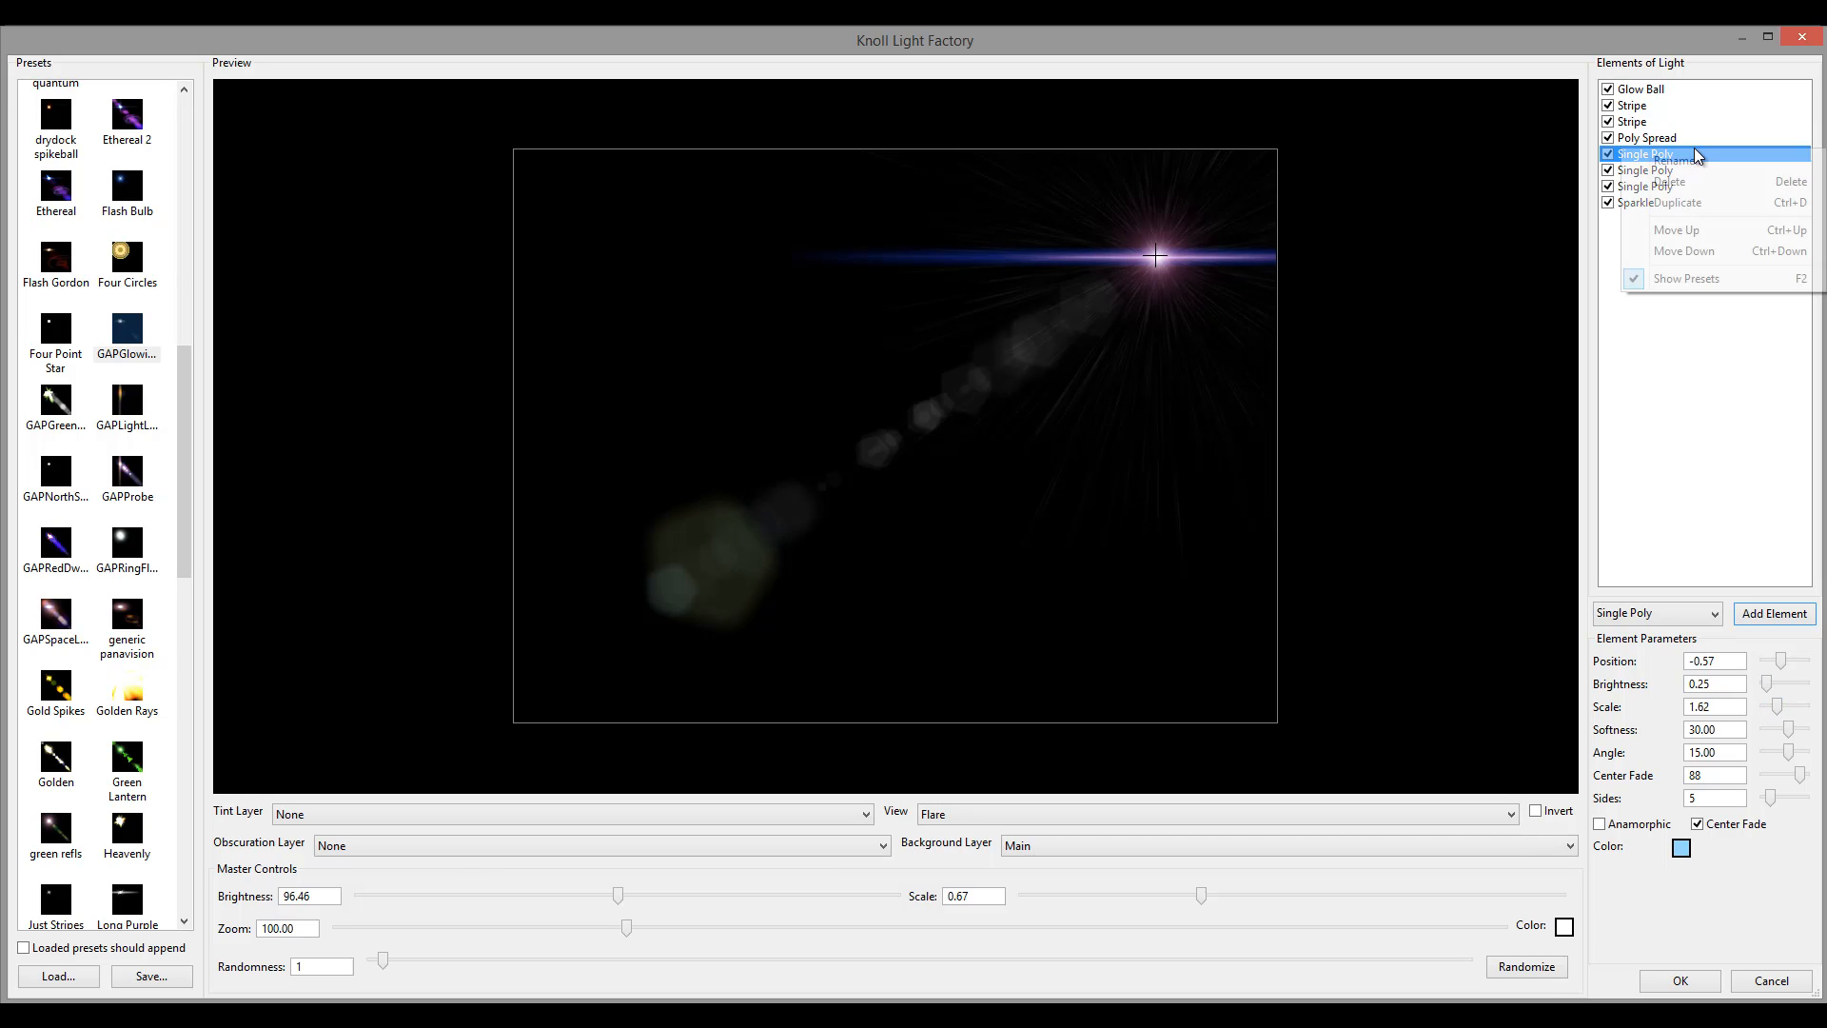
left_click(1715, 208)
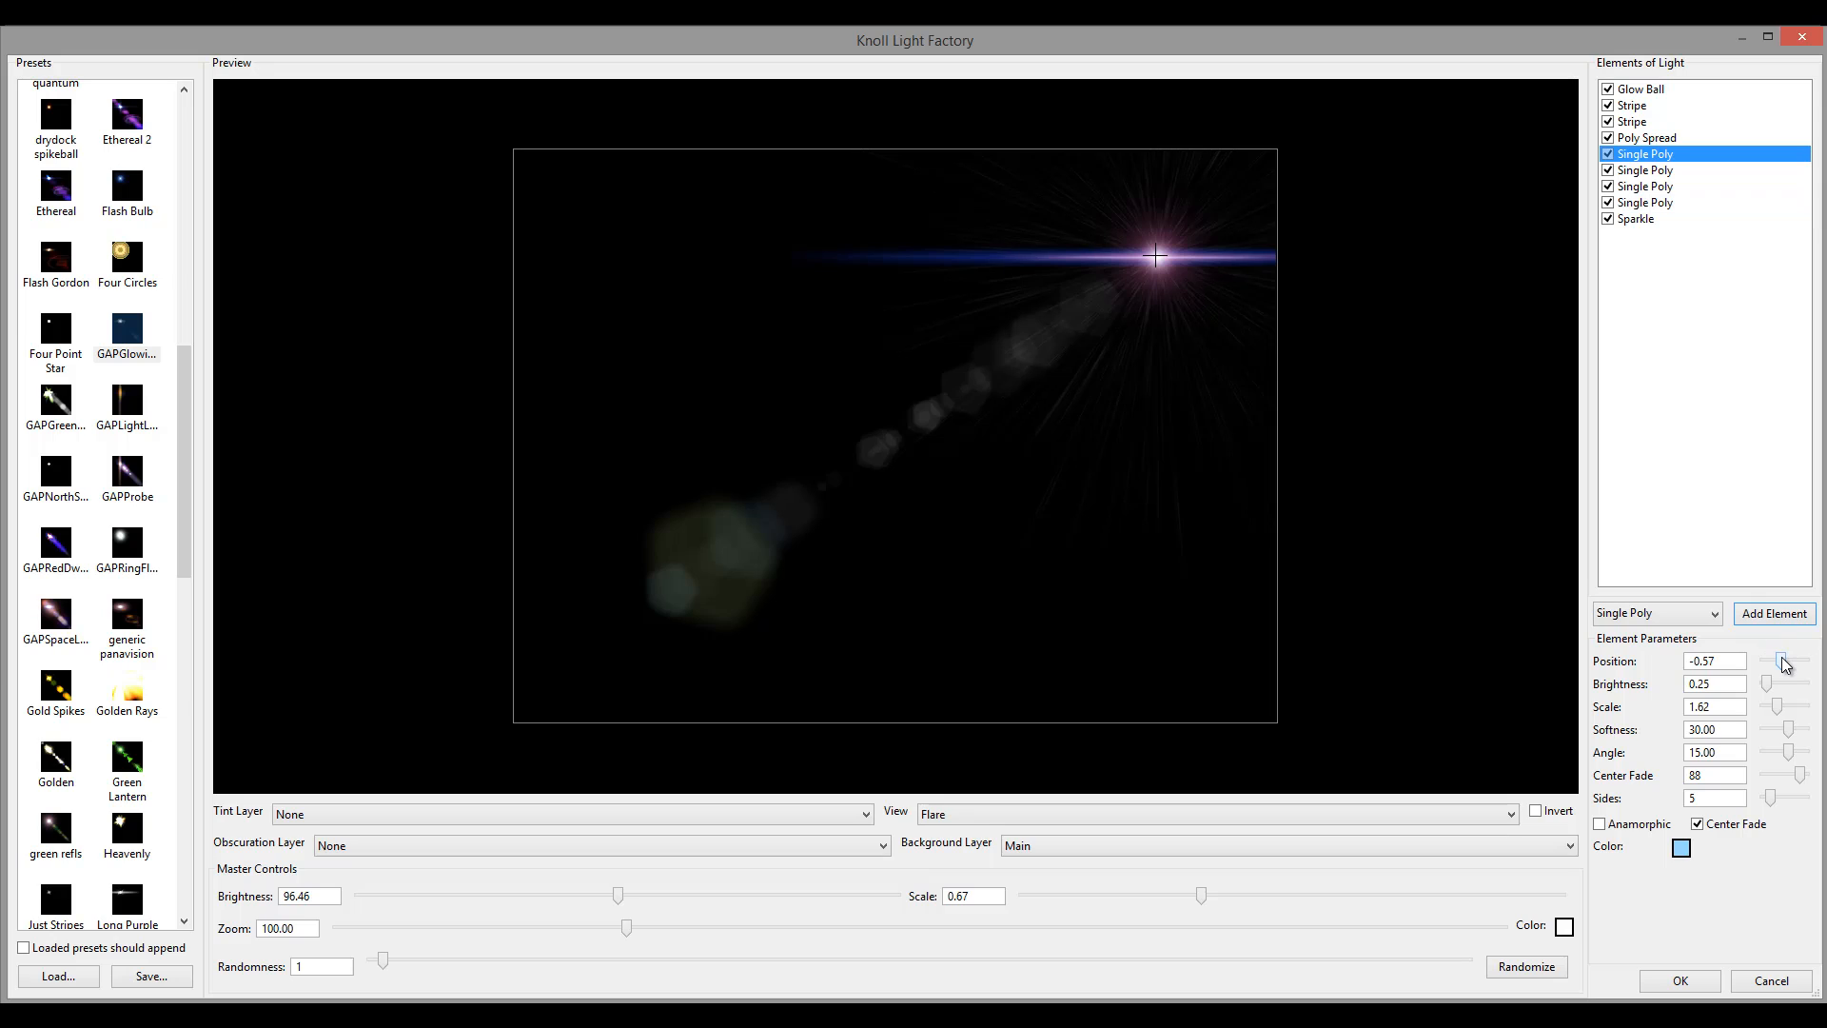
left_click_drag(1781, 659, 1766, 682)
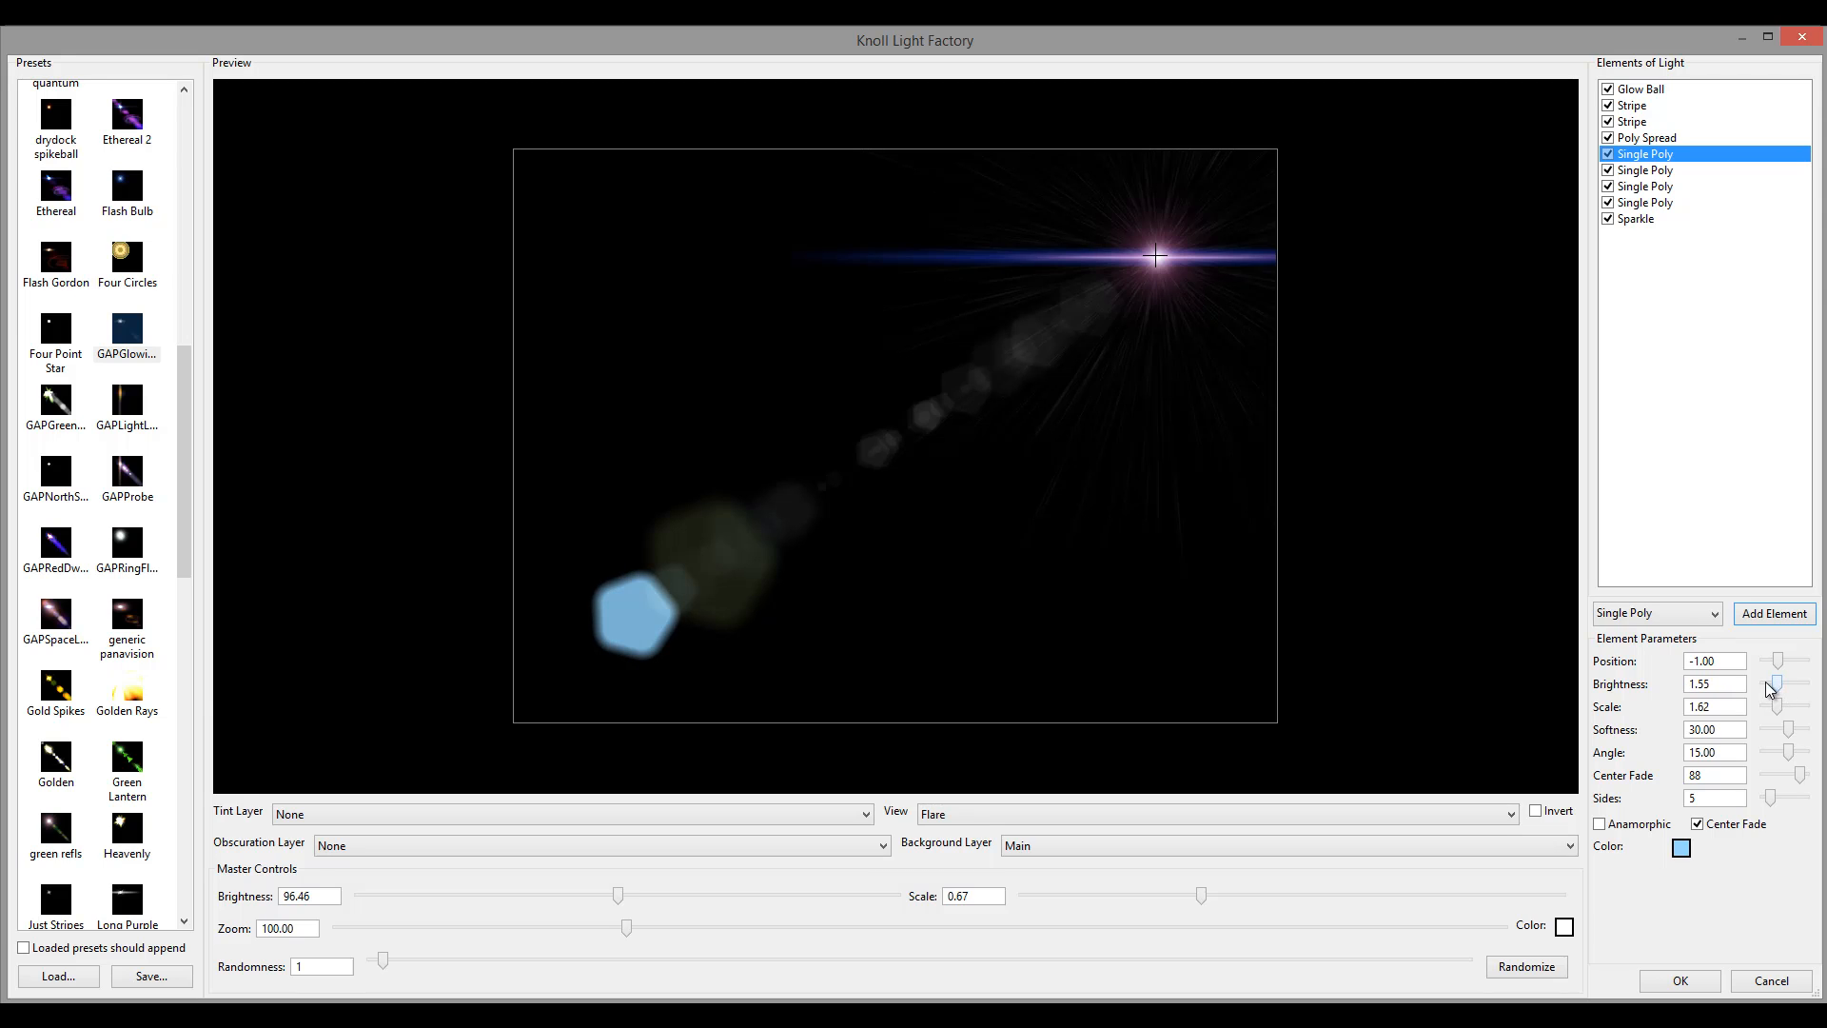
Change the outermost Single Poly's color to a saturated orange and return to the Knoll Light Factory window.
left_click(1680, 846)
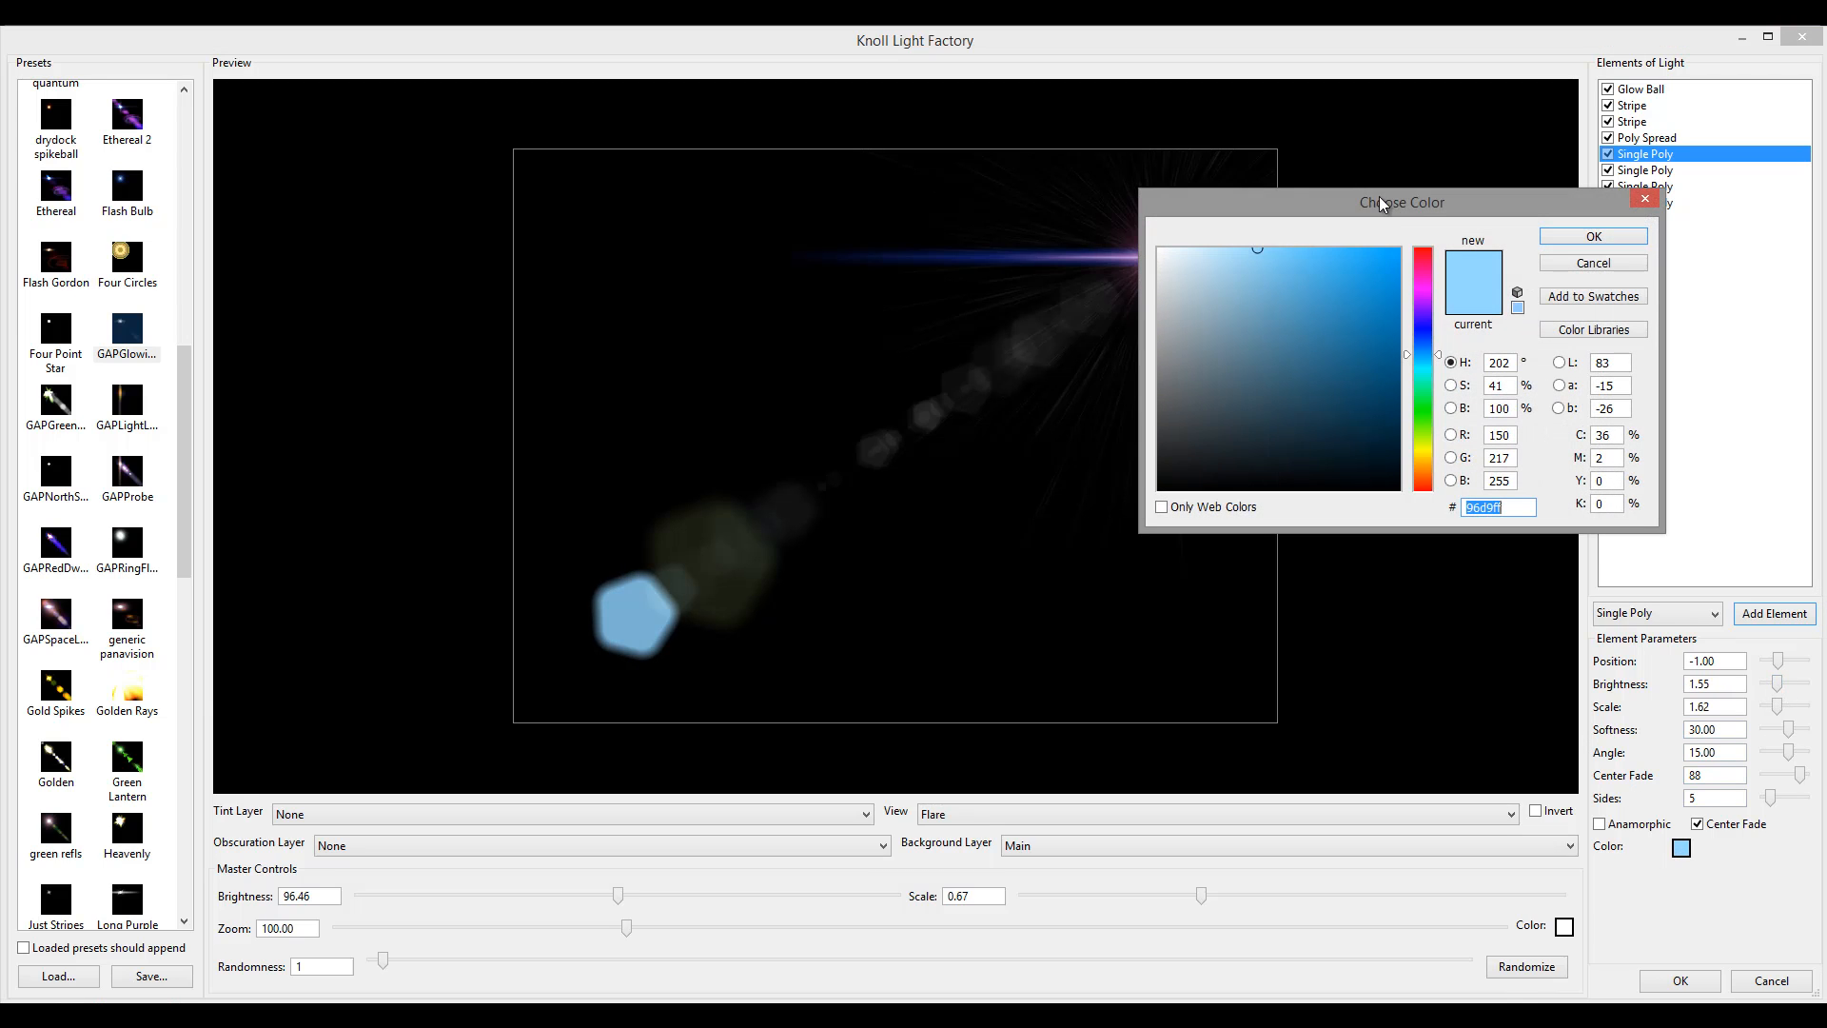
left_click(1424, 283)
left_click(1425, 478)
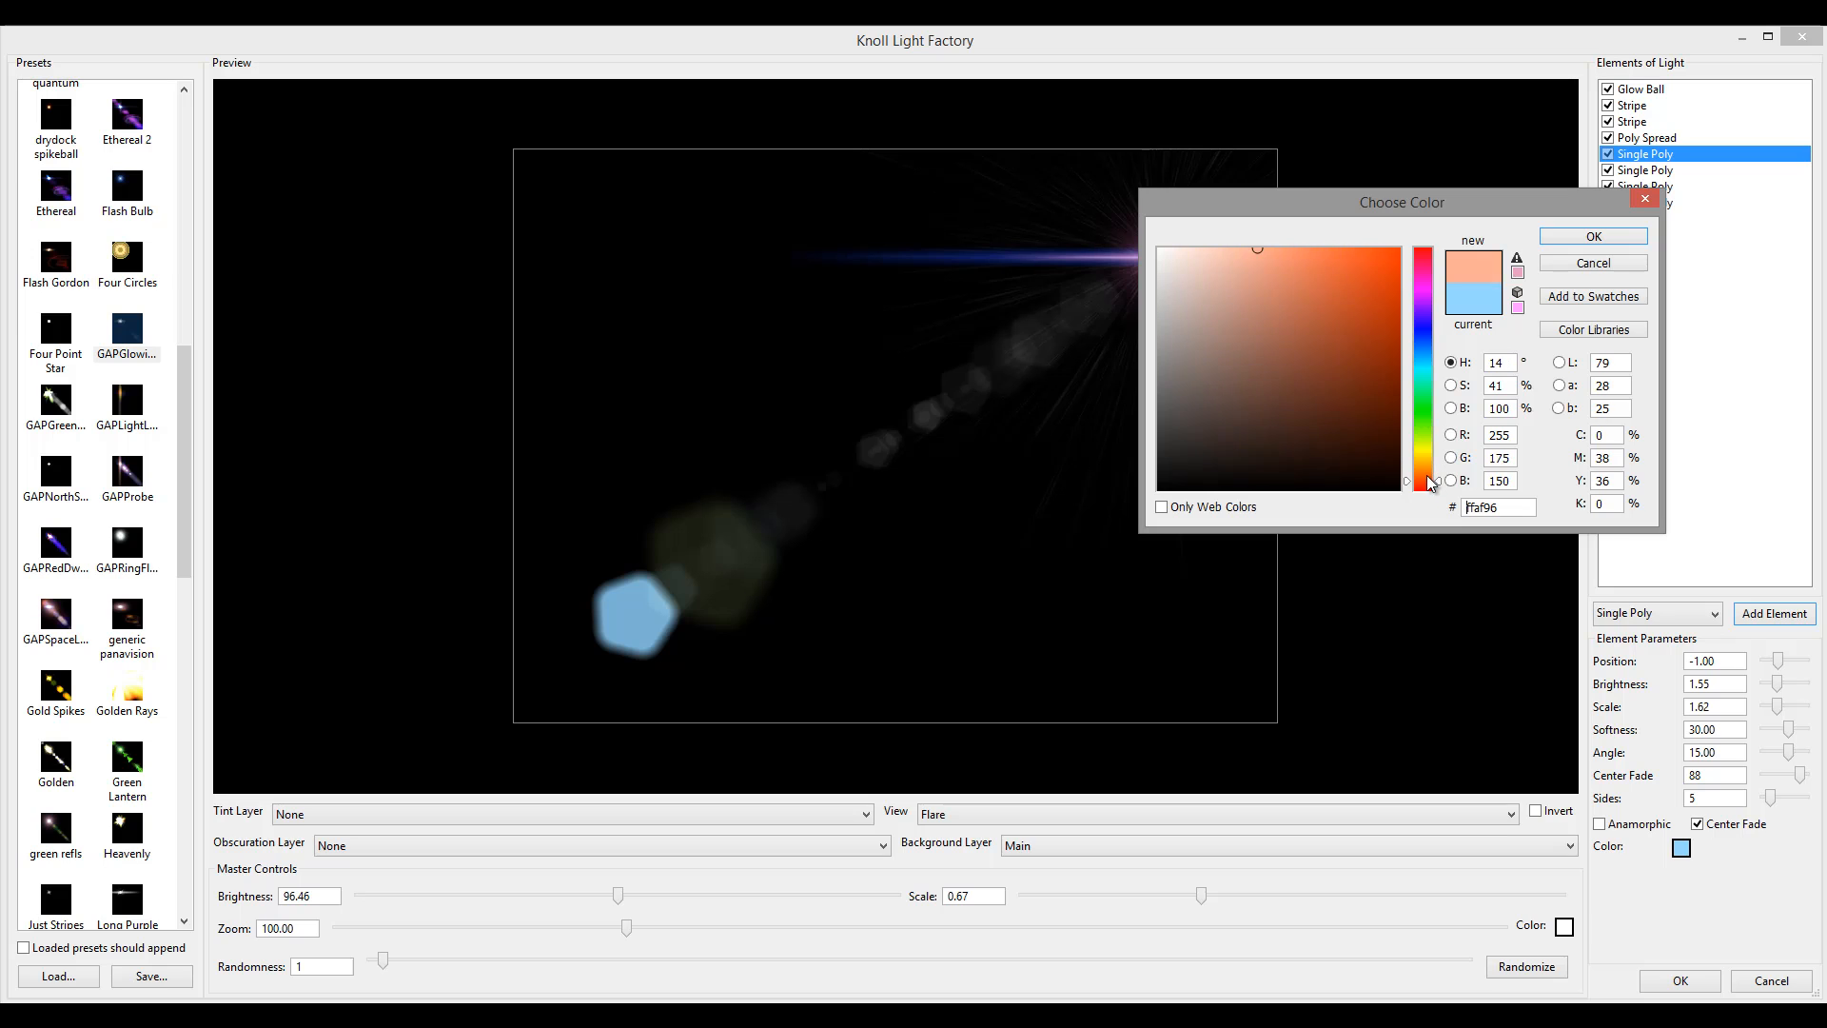
left_click(1426, 475)
left_click(1311, 250)
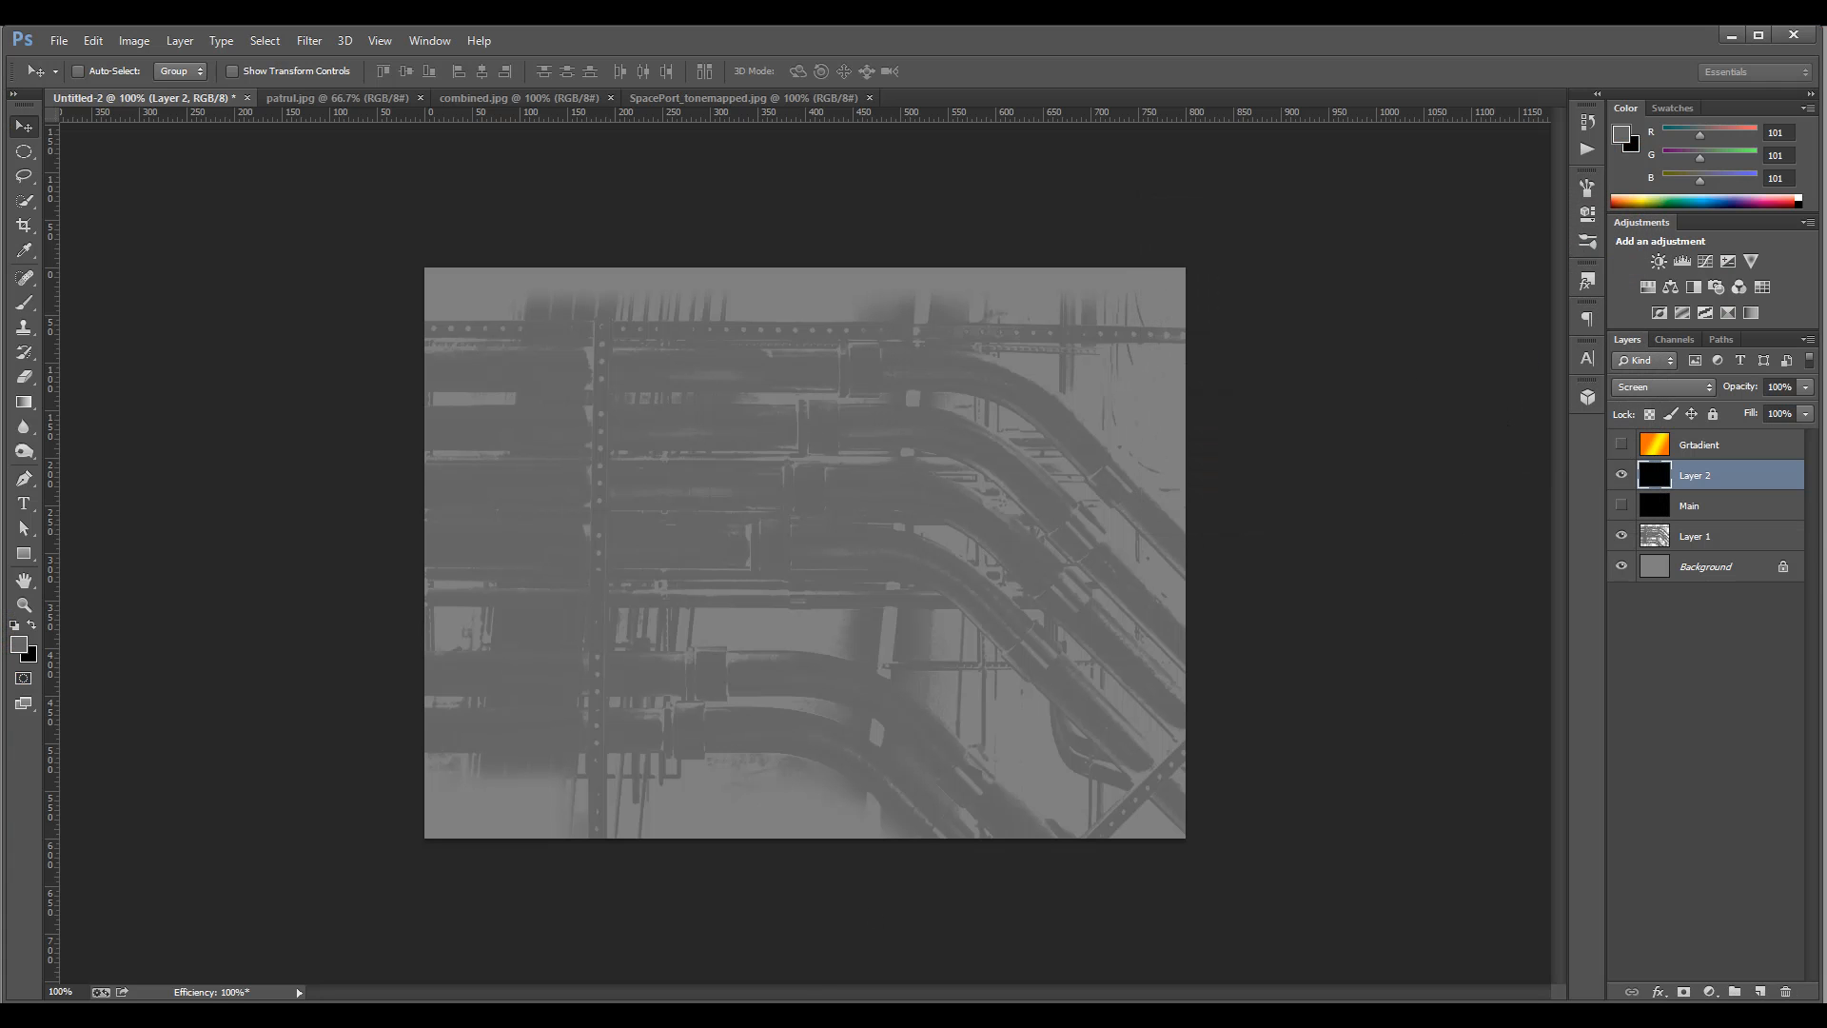
mouse_move(585, 1021)
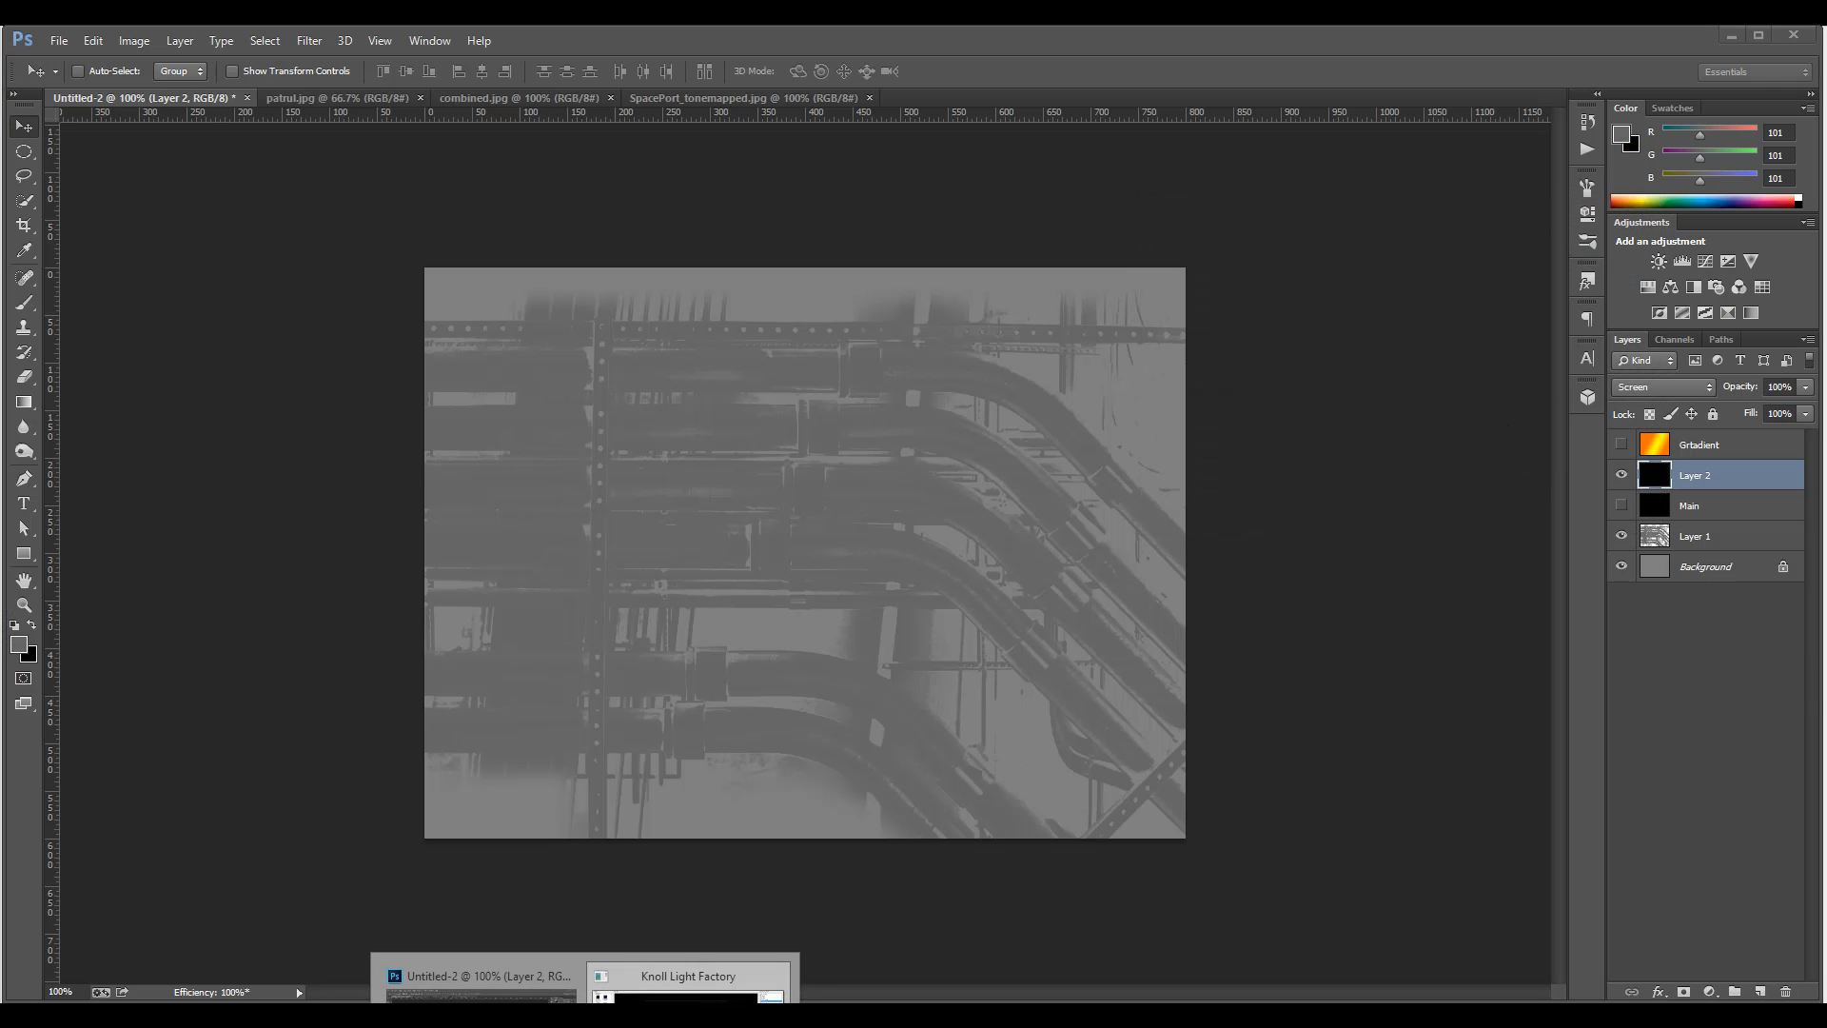
left_click(688, 985)
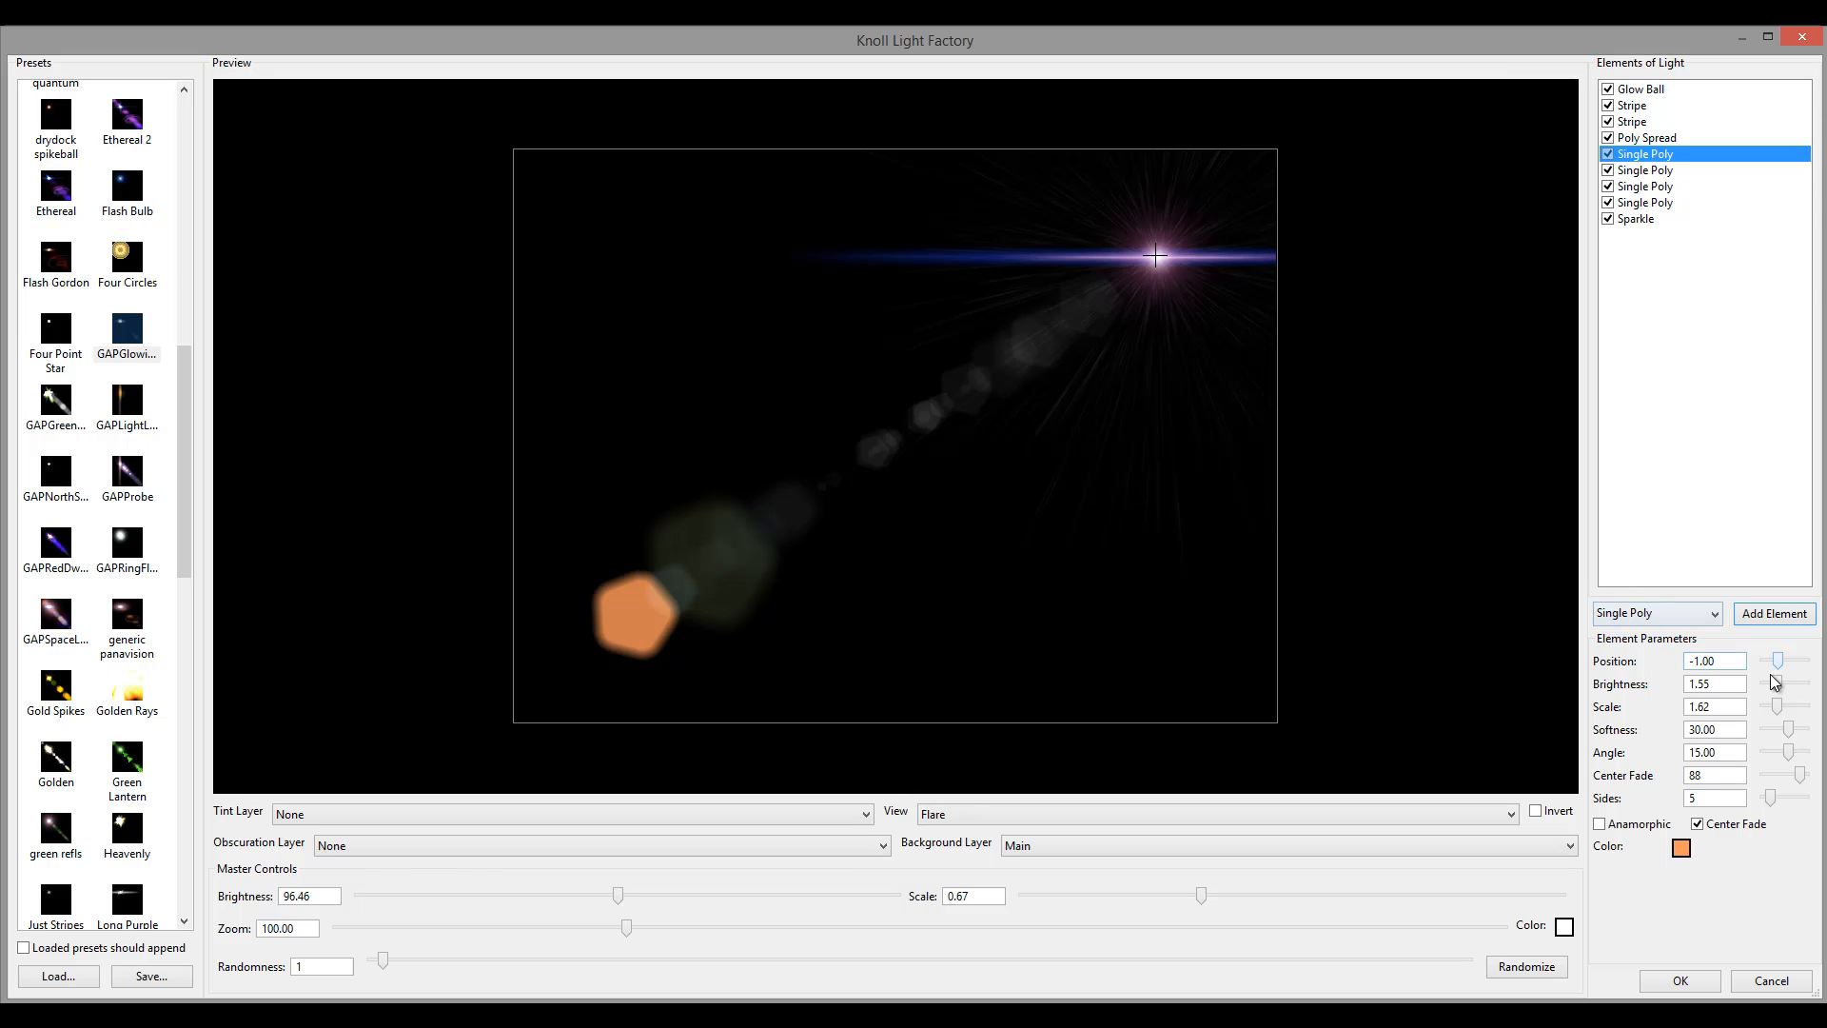
Reduce the orange Single Poly's brightness to 0.60 and reposition the light source slightly lower in the frame's upper-right area.
left_click_drag(1777, 683, 1768, 683)
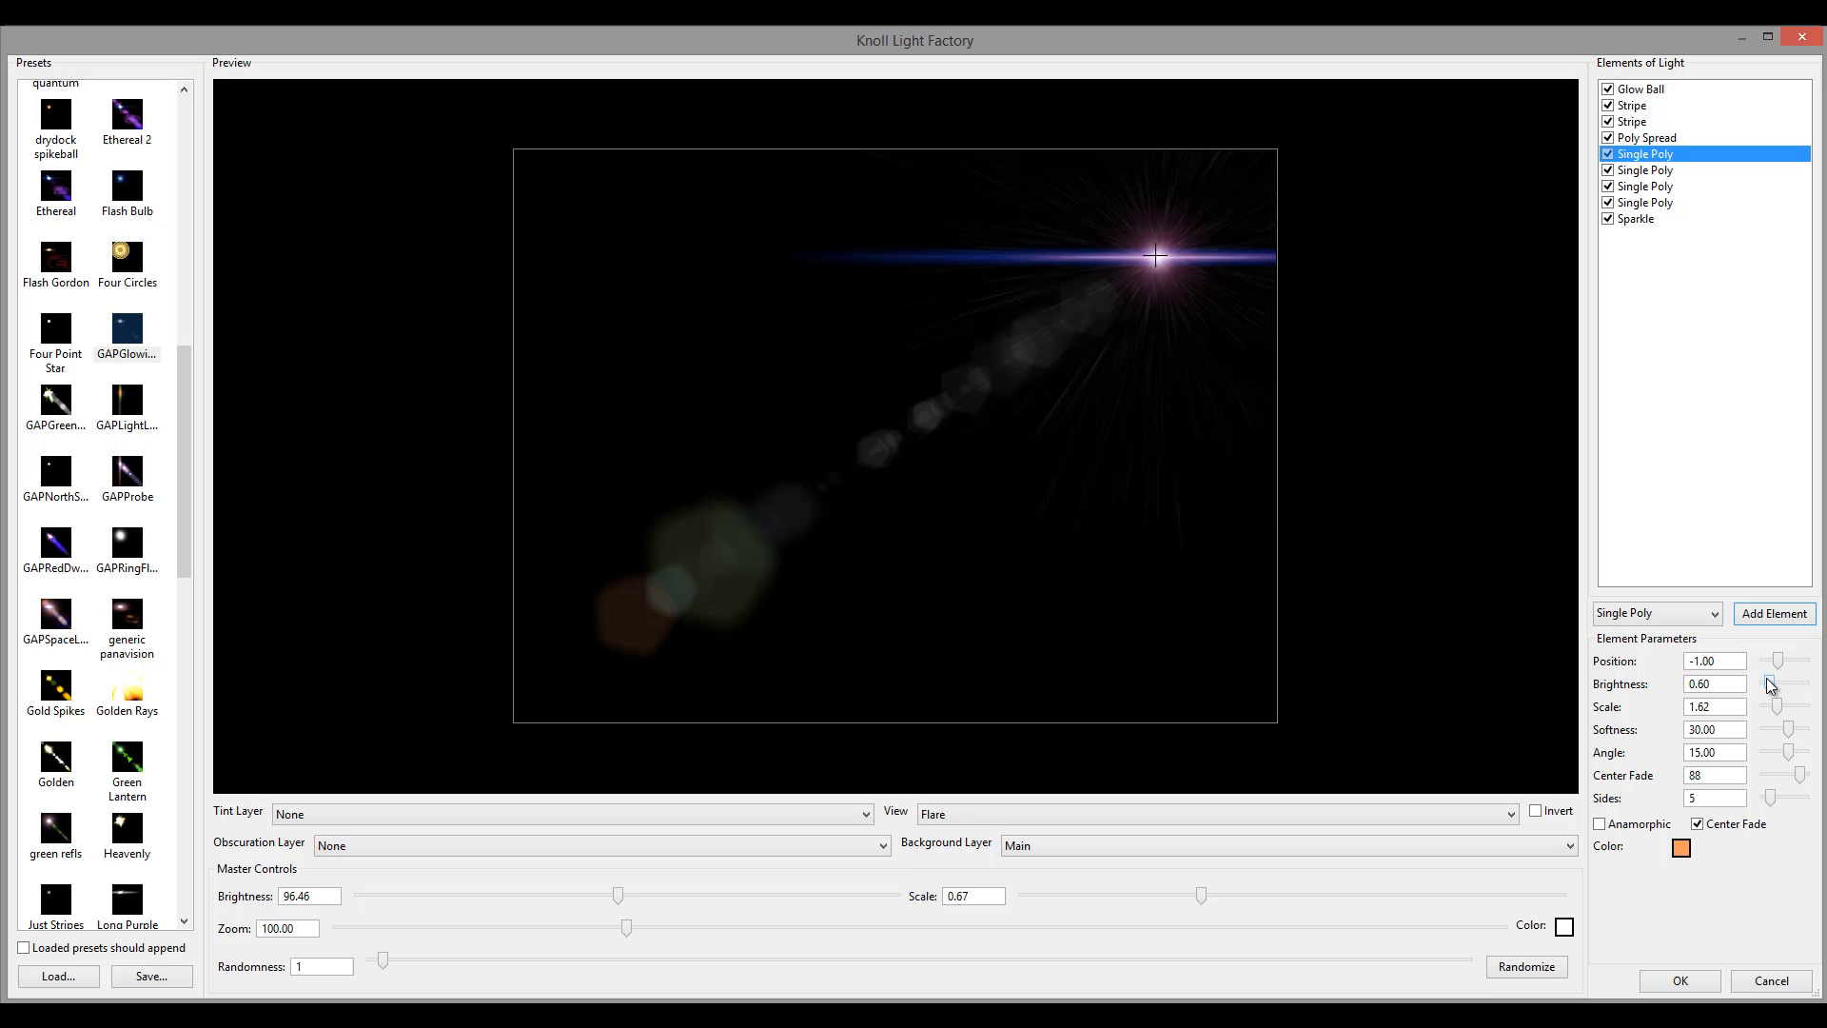
left_click_drag(1155, 255, 1137, 311)
left_click_drag(1128, 328, 1159, 280)
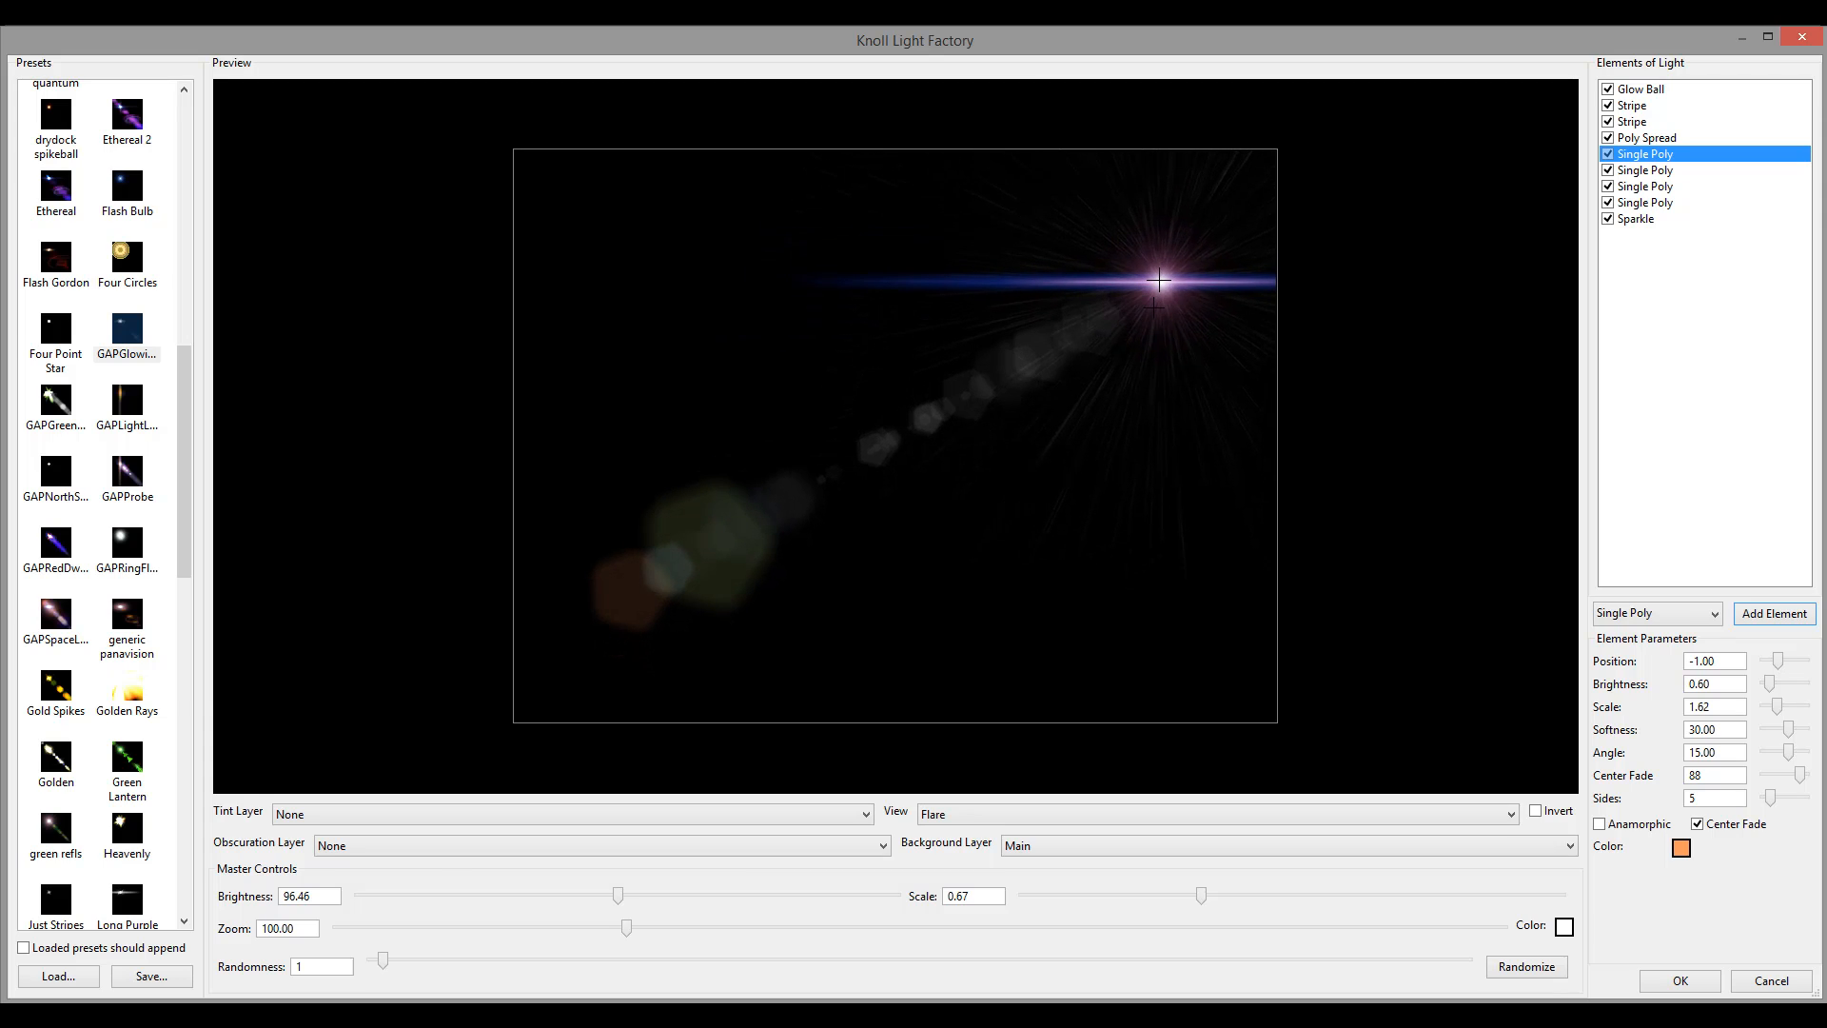
Add a Circle Spread element after the Poly Spread and shift the light source slightly toward the frame's upper-right corner.
left_click(1652, 139)
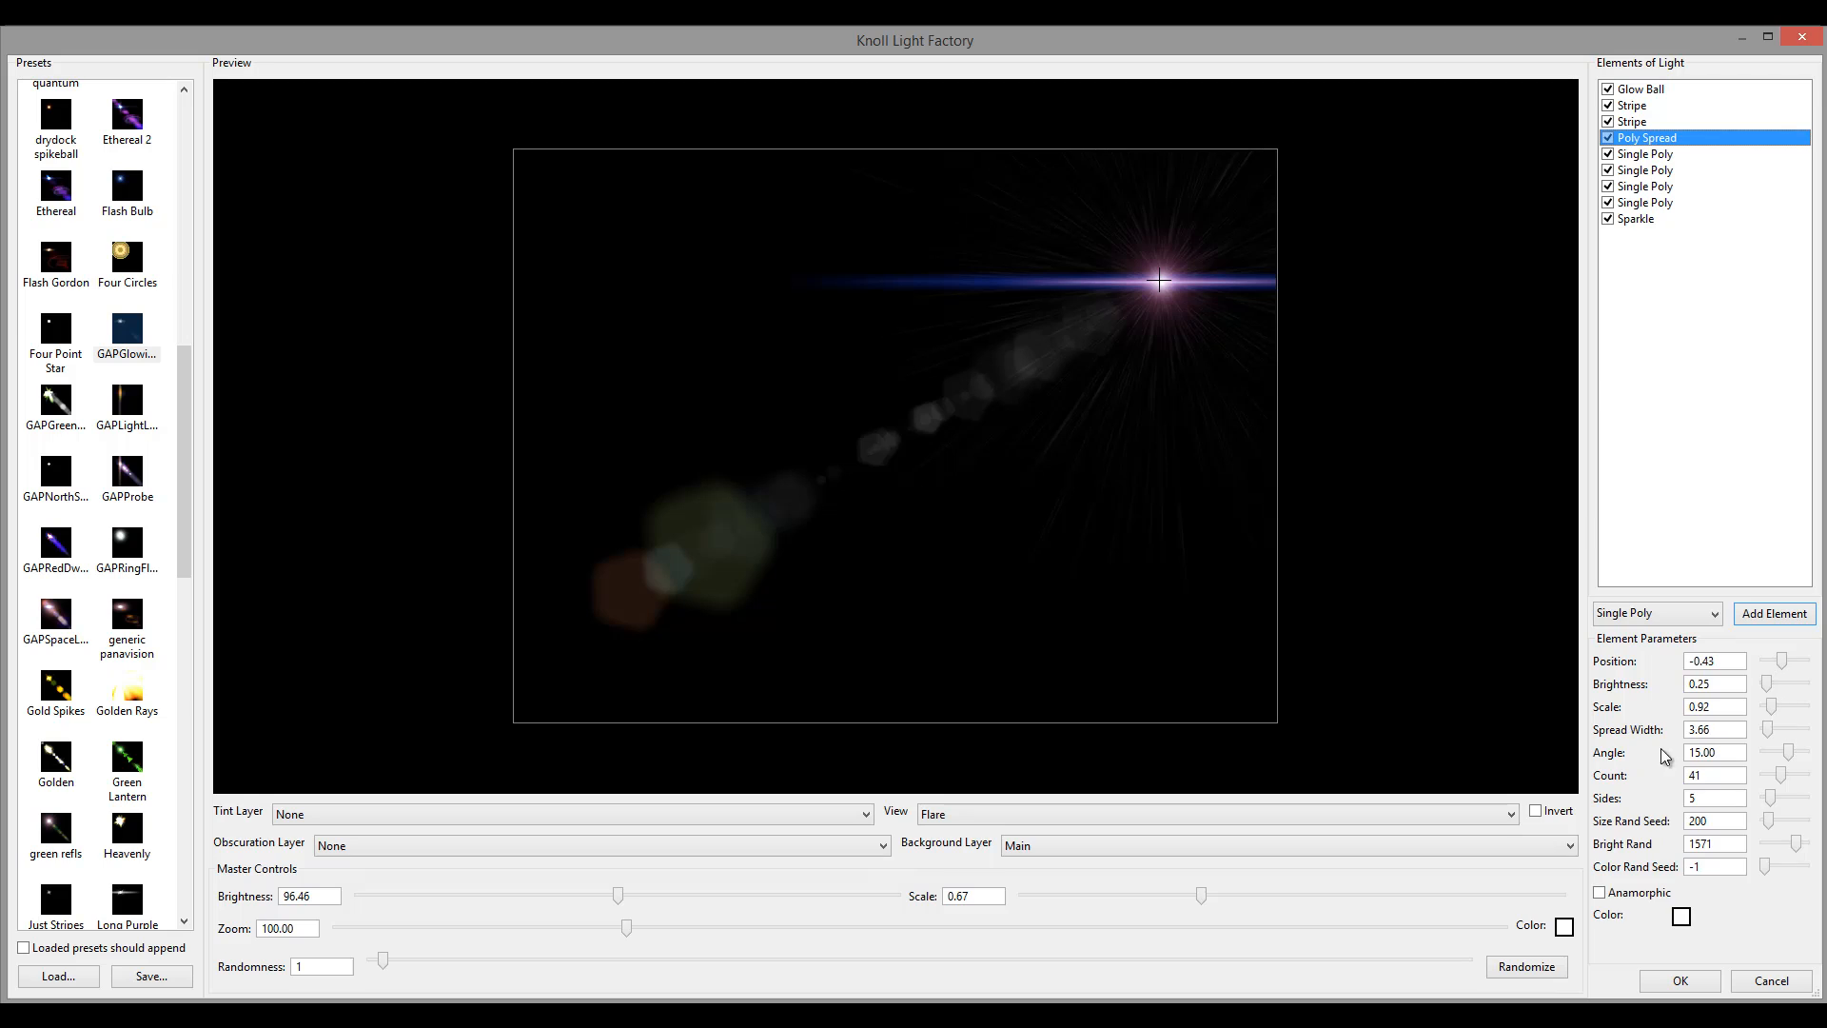
left_click(1669, 619)
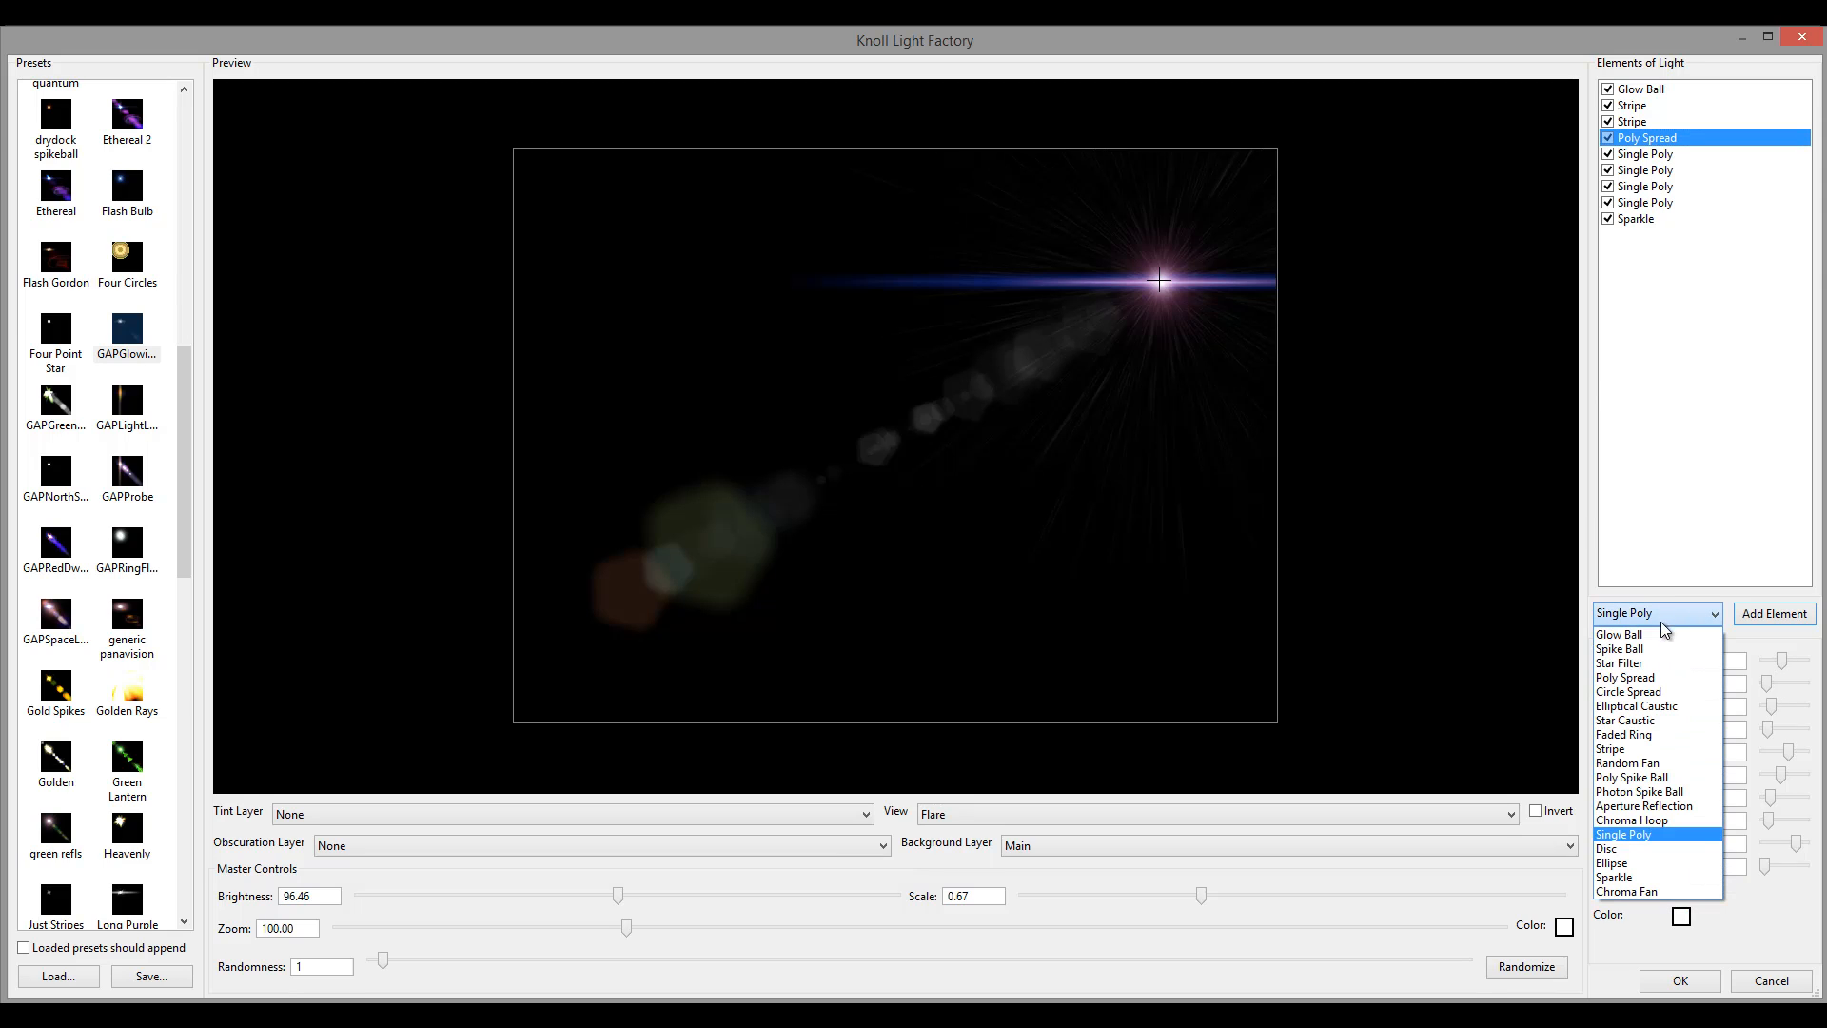
left_click(1656, 692)
left_click(1775, 614)
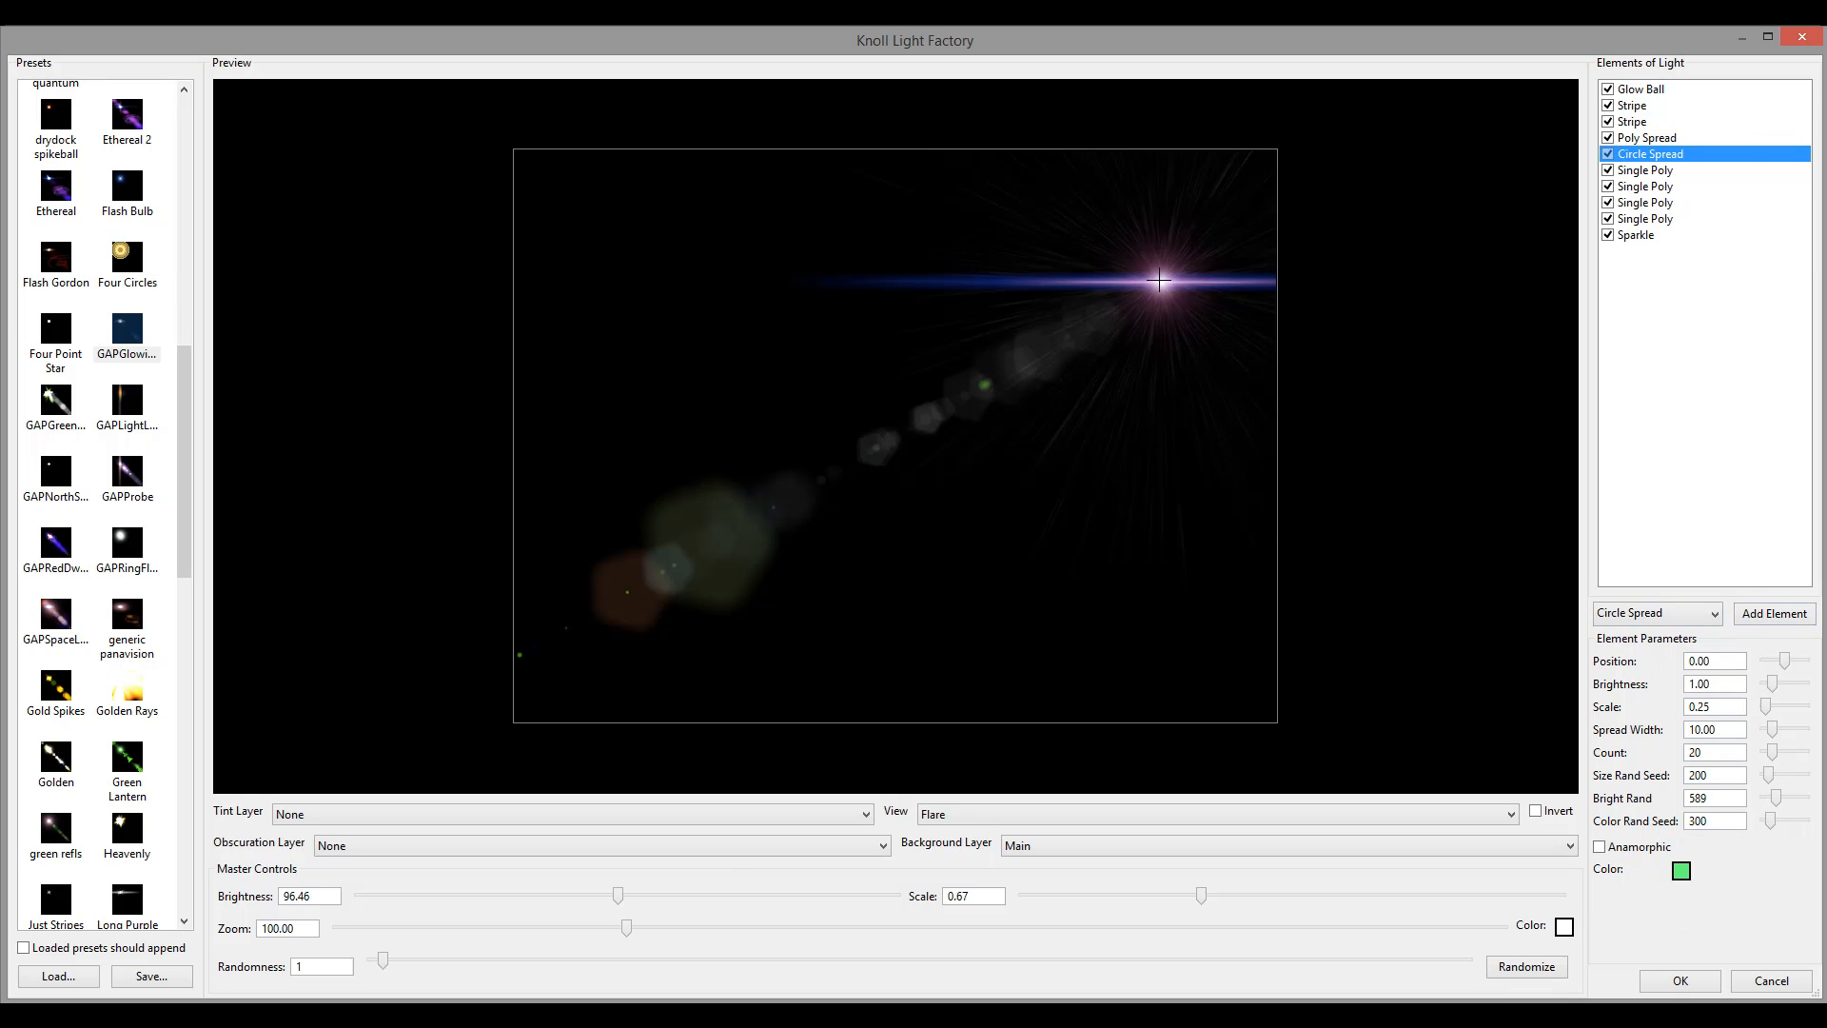
left_click_drag(1115, 314, 1193, 257)
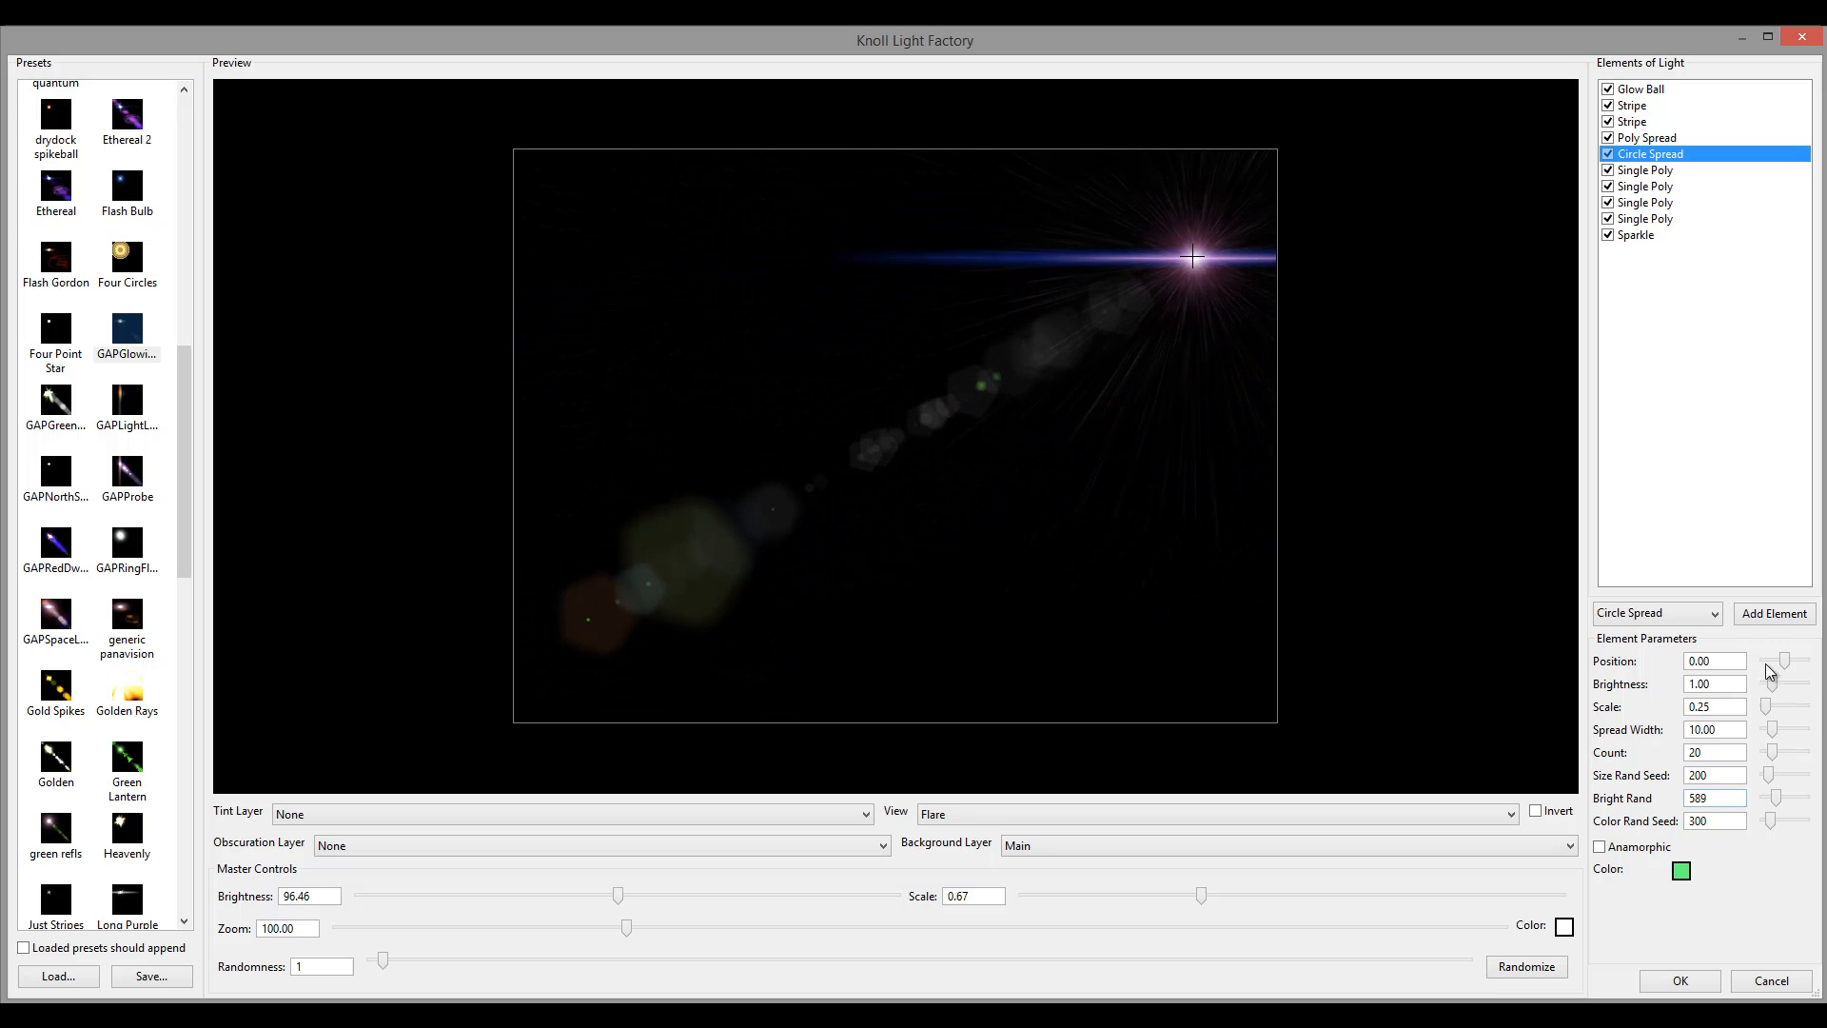
Set the Circle Spread's position to -0.86, brightness to 0.13, scale to 0.80 and count to 74, moving the light source back toward the center.
left_click_drag(1787, 668, 1778, 670)
left_click_drag(1191, 256, 1159, 282)
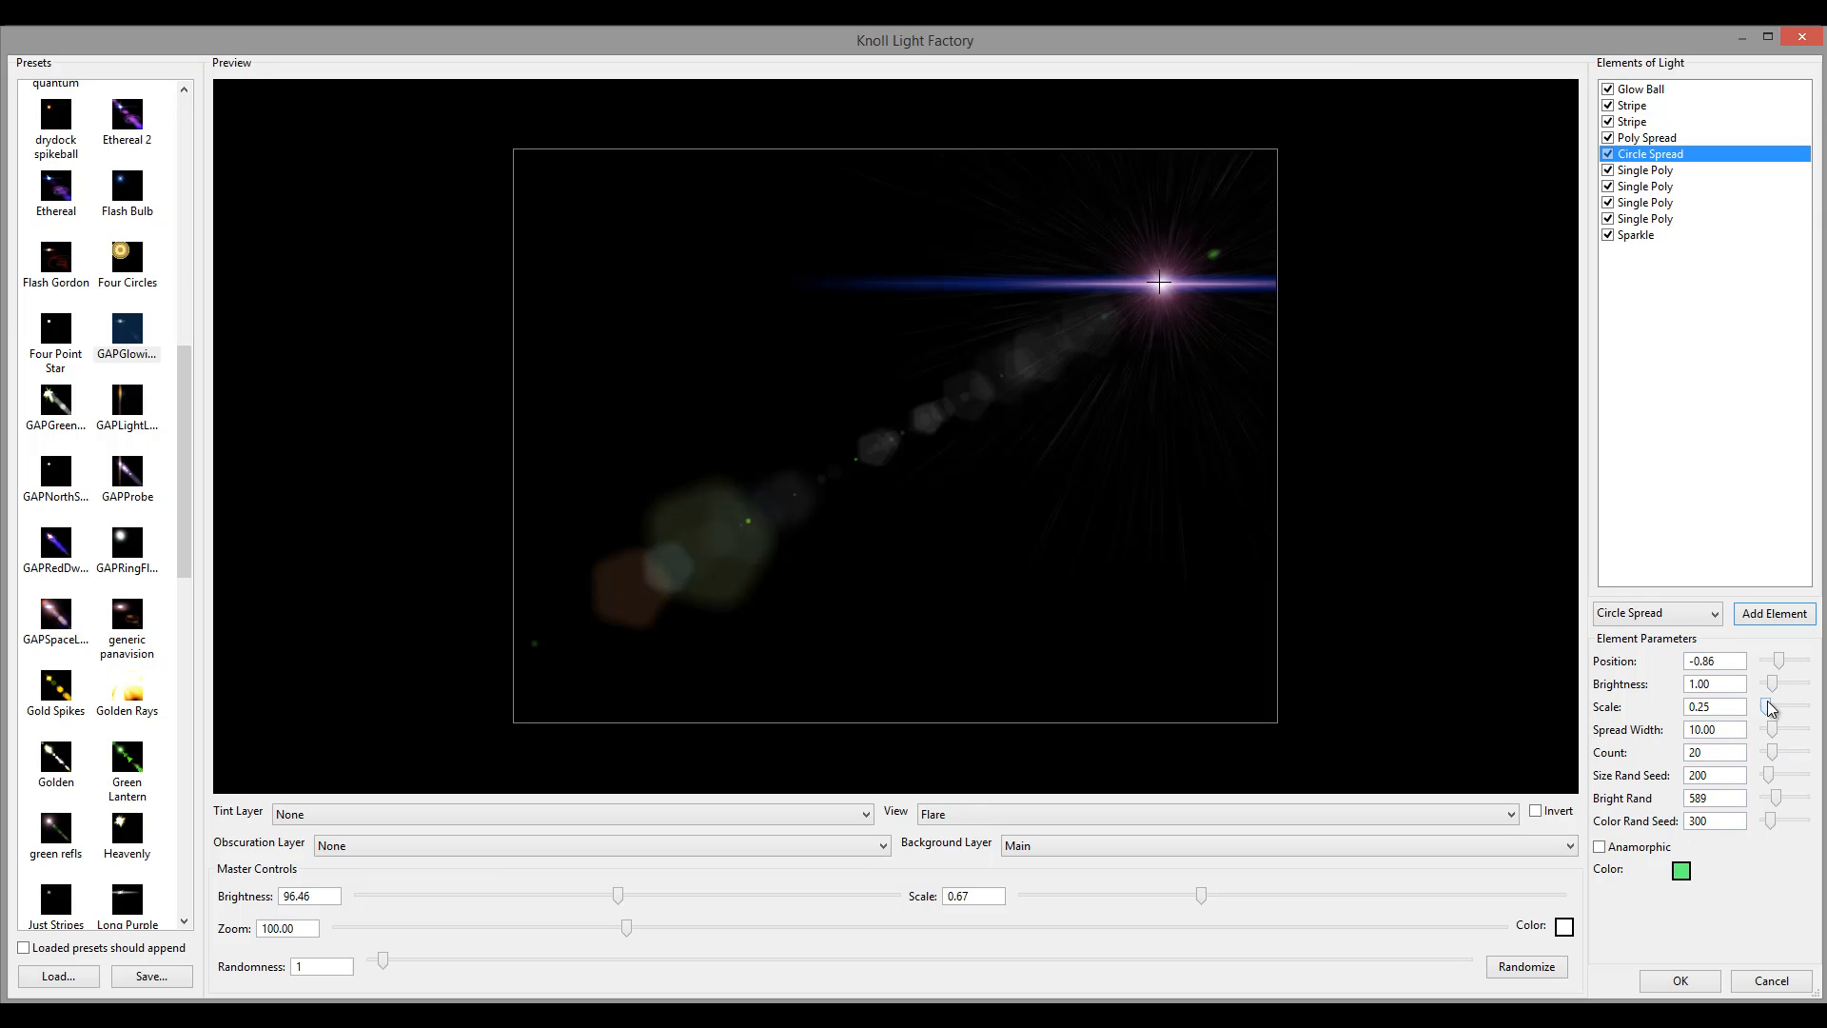
left_click_drag(1769, 704, 1772, 690)
left_click_drag(1782, 756, 1799, 759)
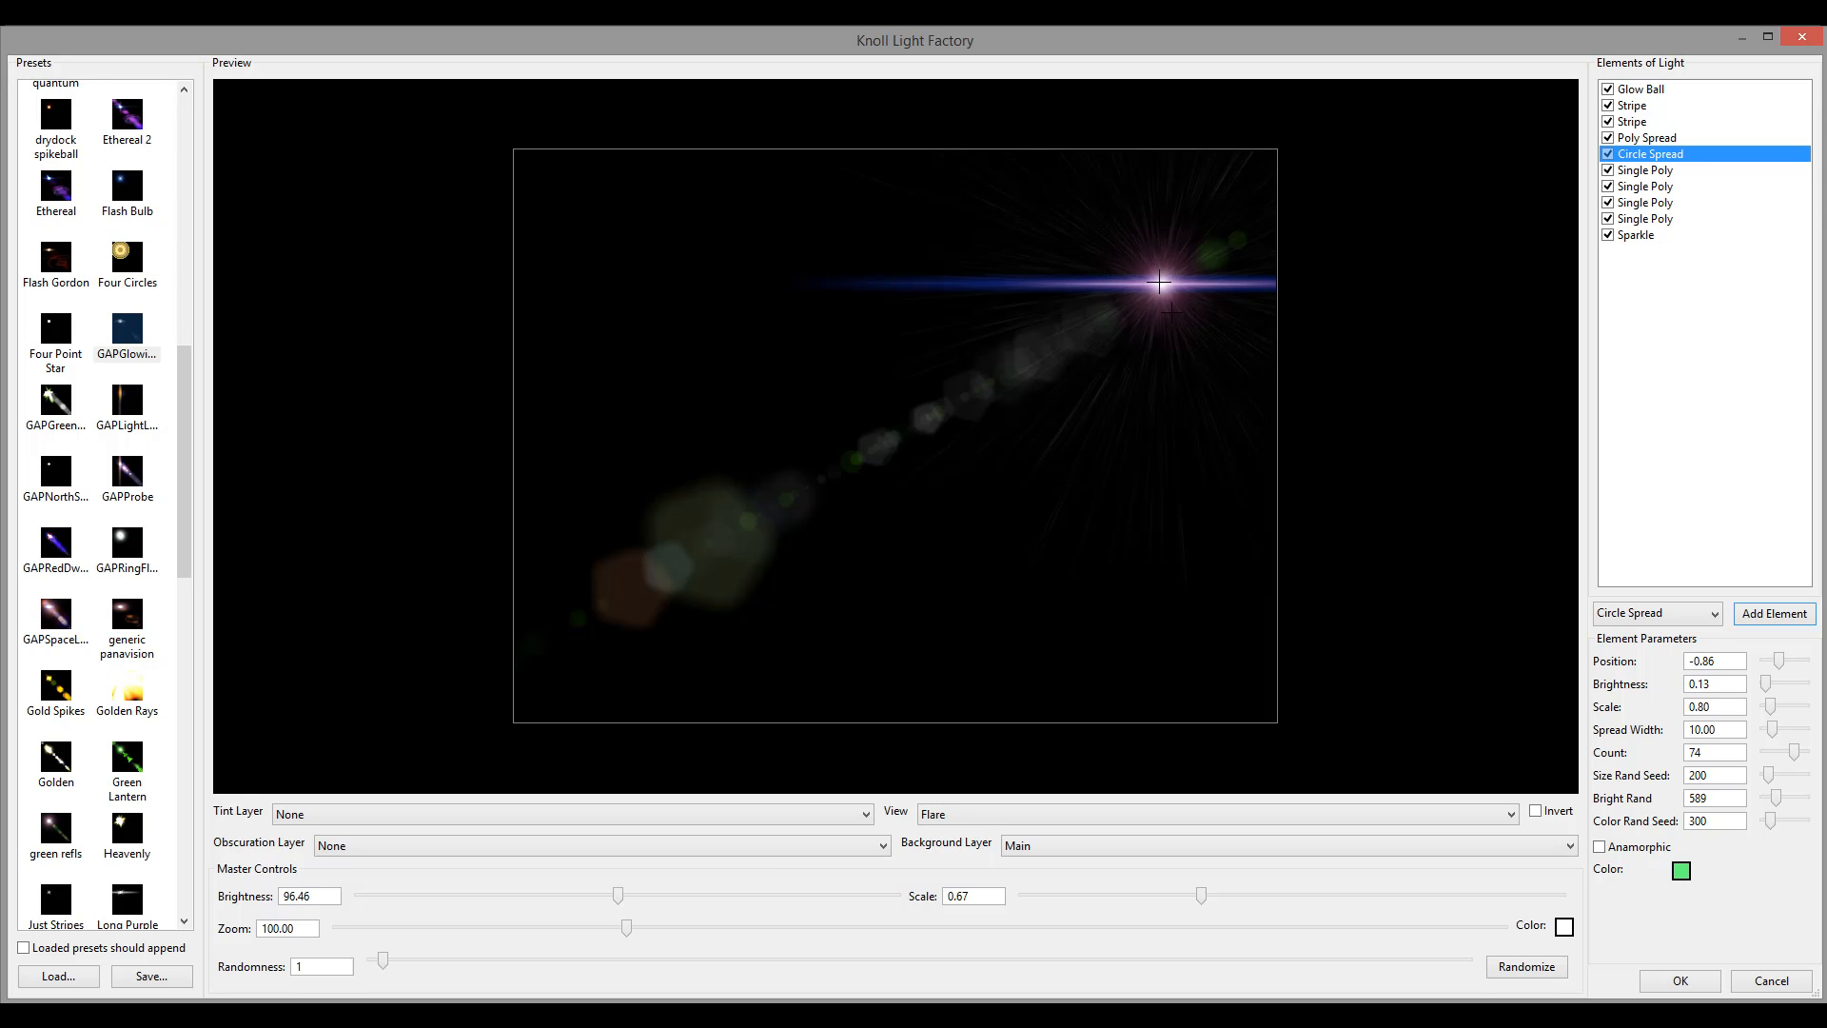
mouse_move(1156, 284)
left_mouse_down()
mouse_move(1094, 323)
mouse_move(1126, 331)
mouse_move(1146, 285)
left_mouse_up()
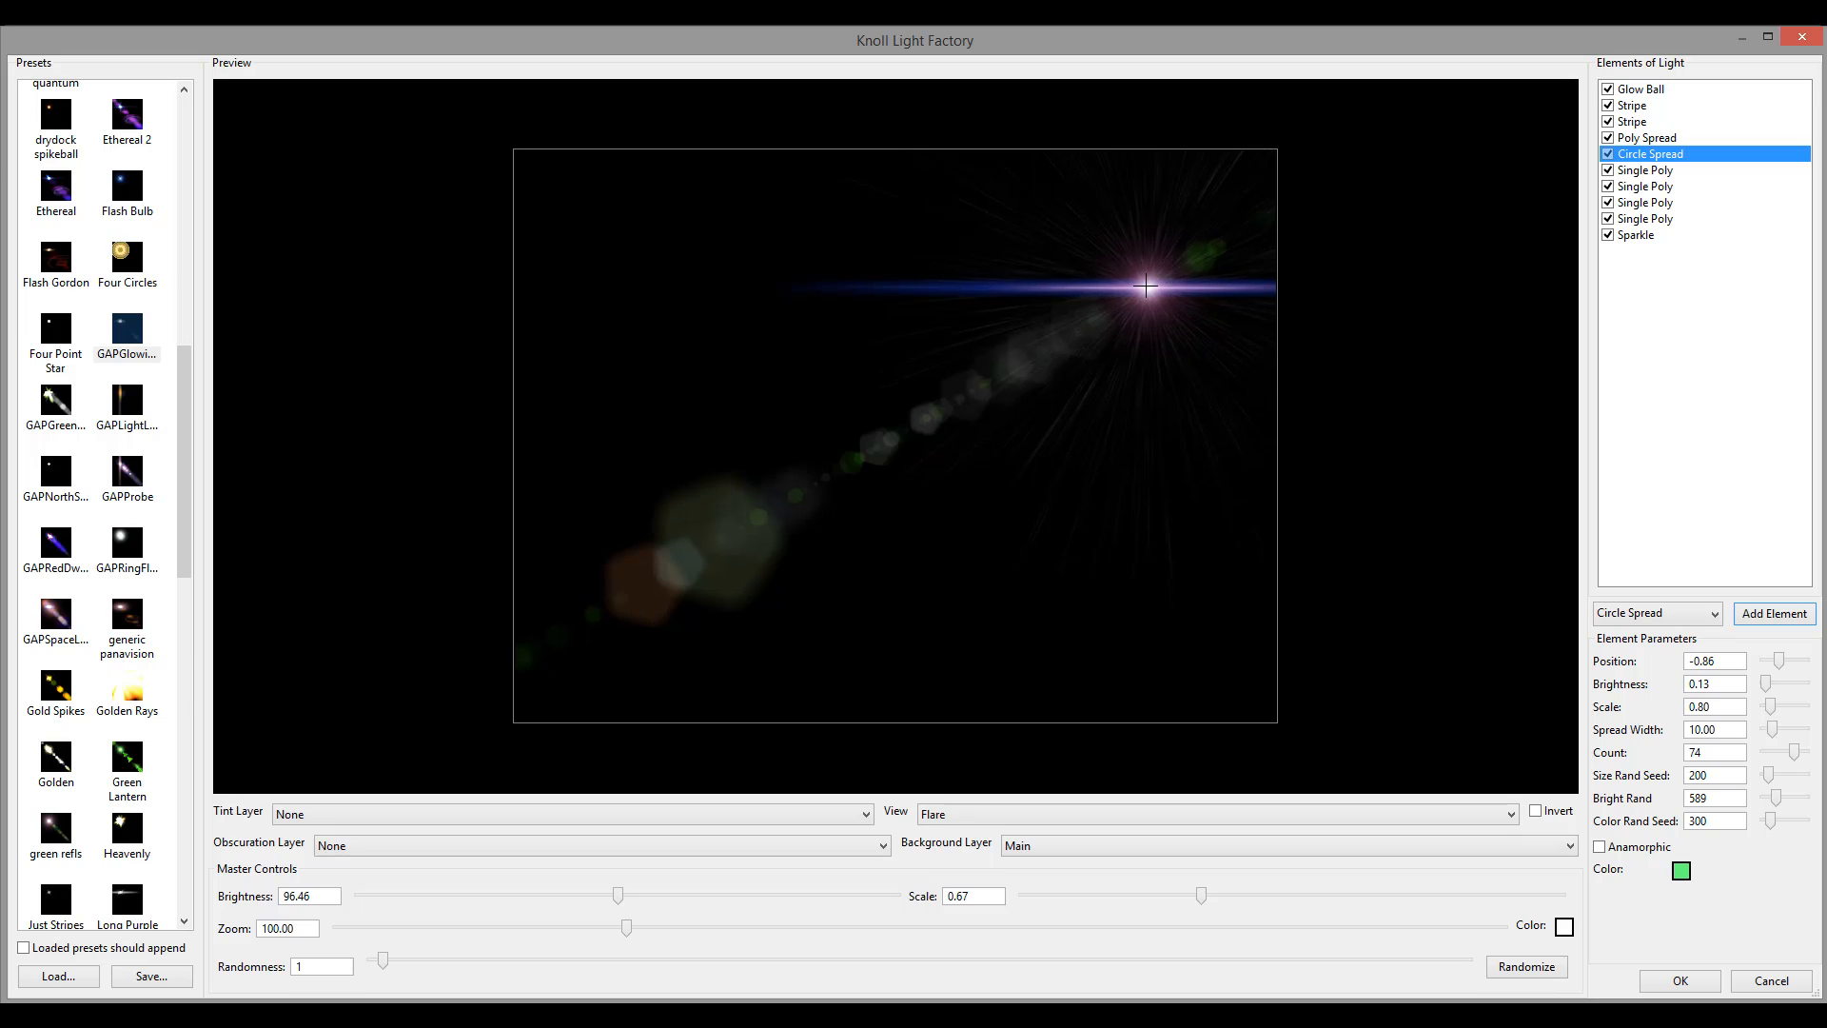
Add a Star Caustic element and set its brightness to 4.29 and position to 0.95.
left_click(1712, 614)
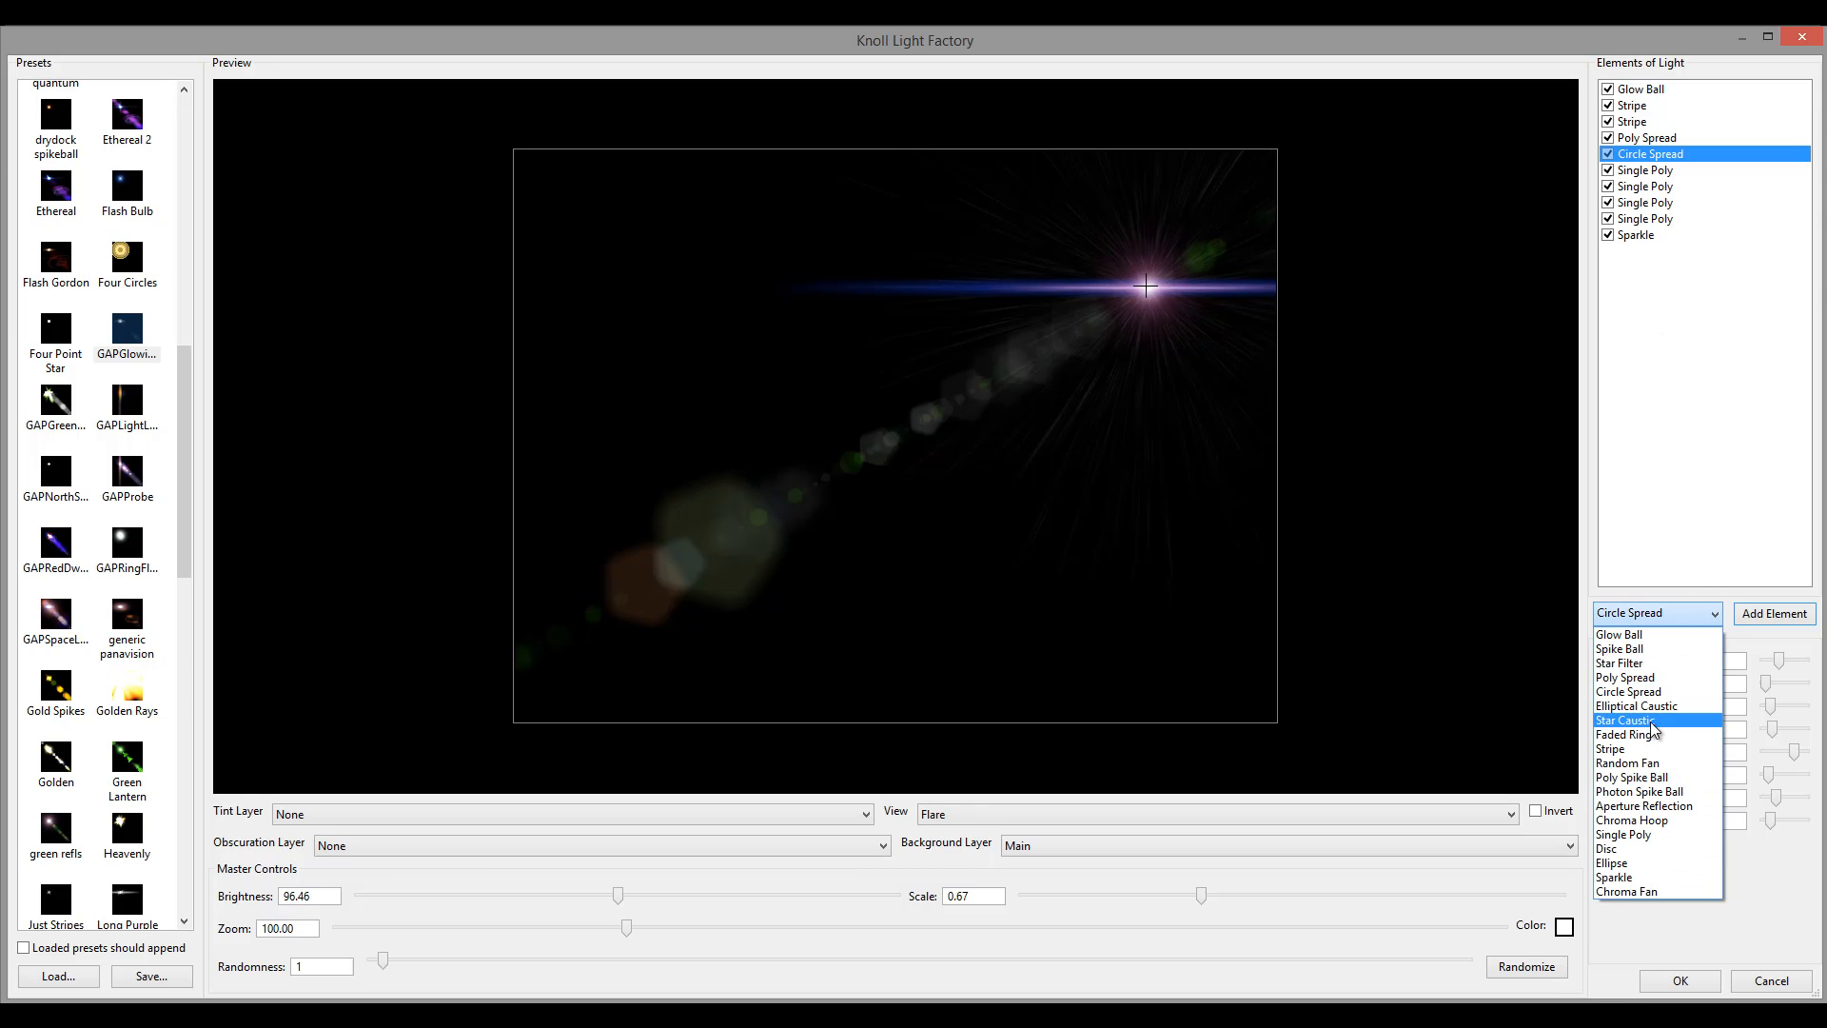
left_click(1653, 730)
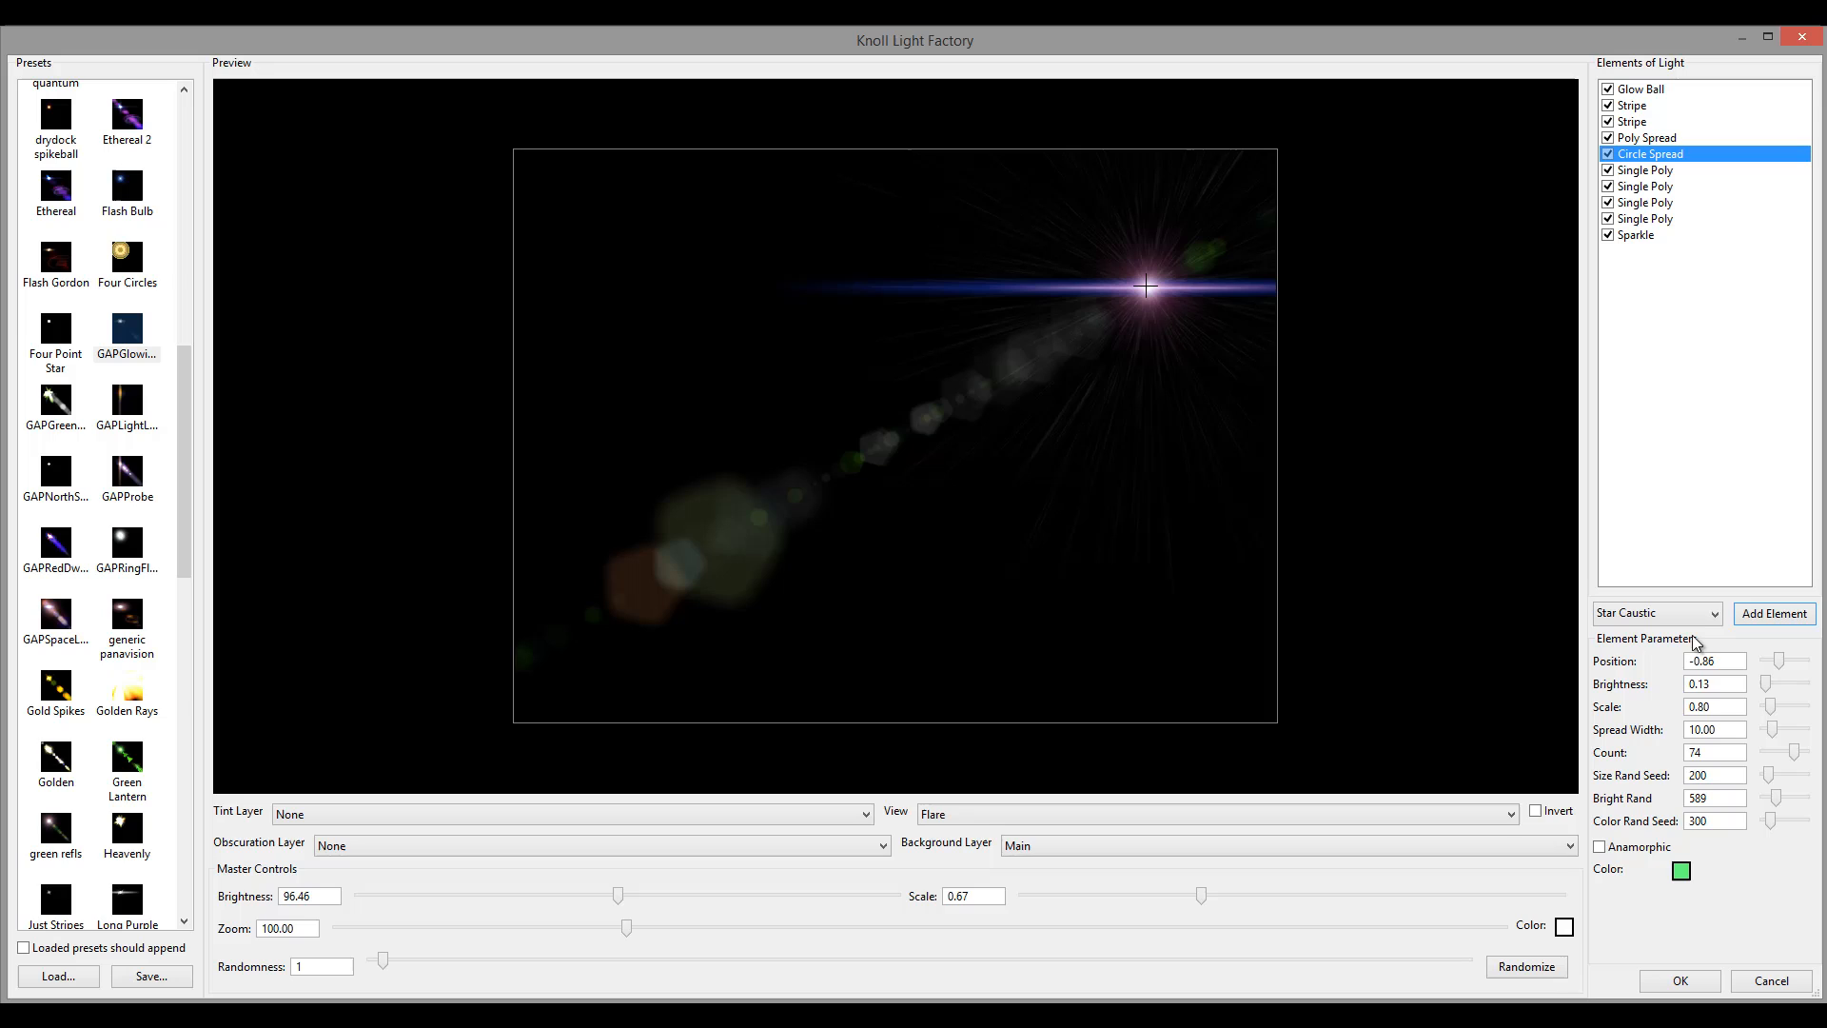
left_click(1774, 614)
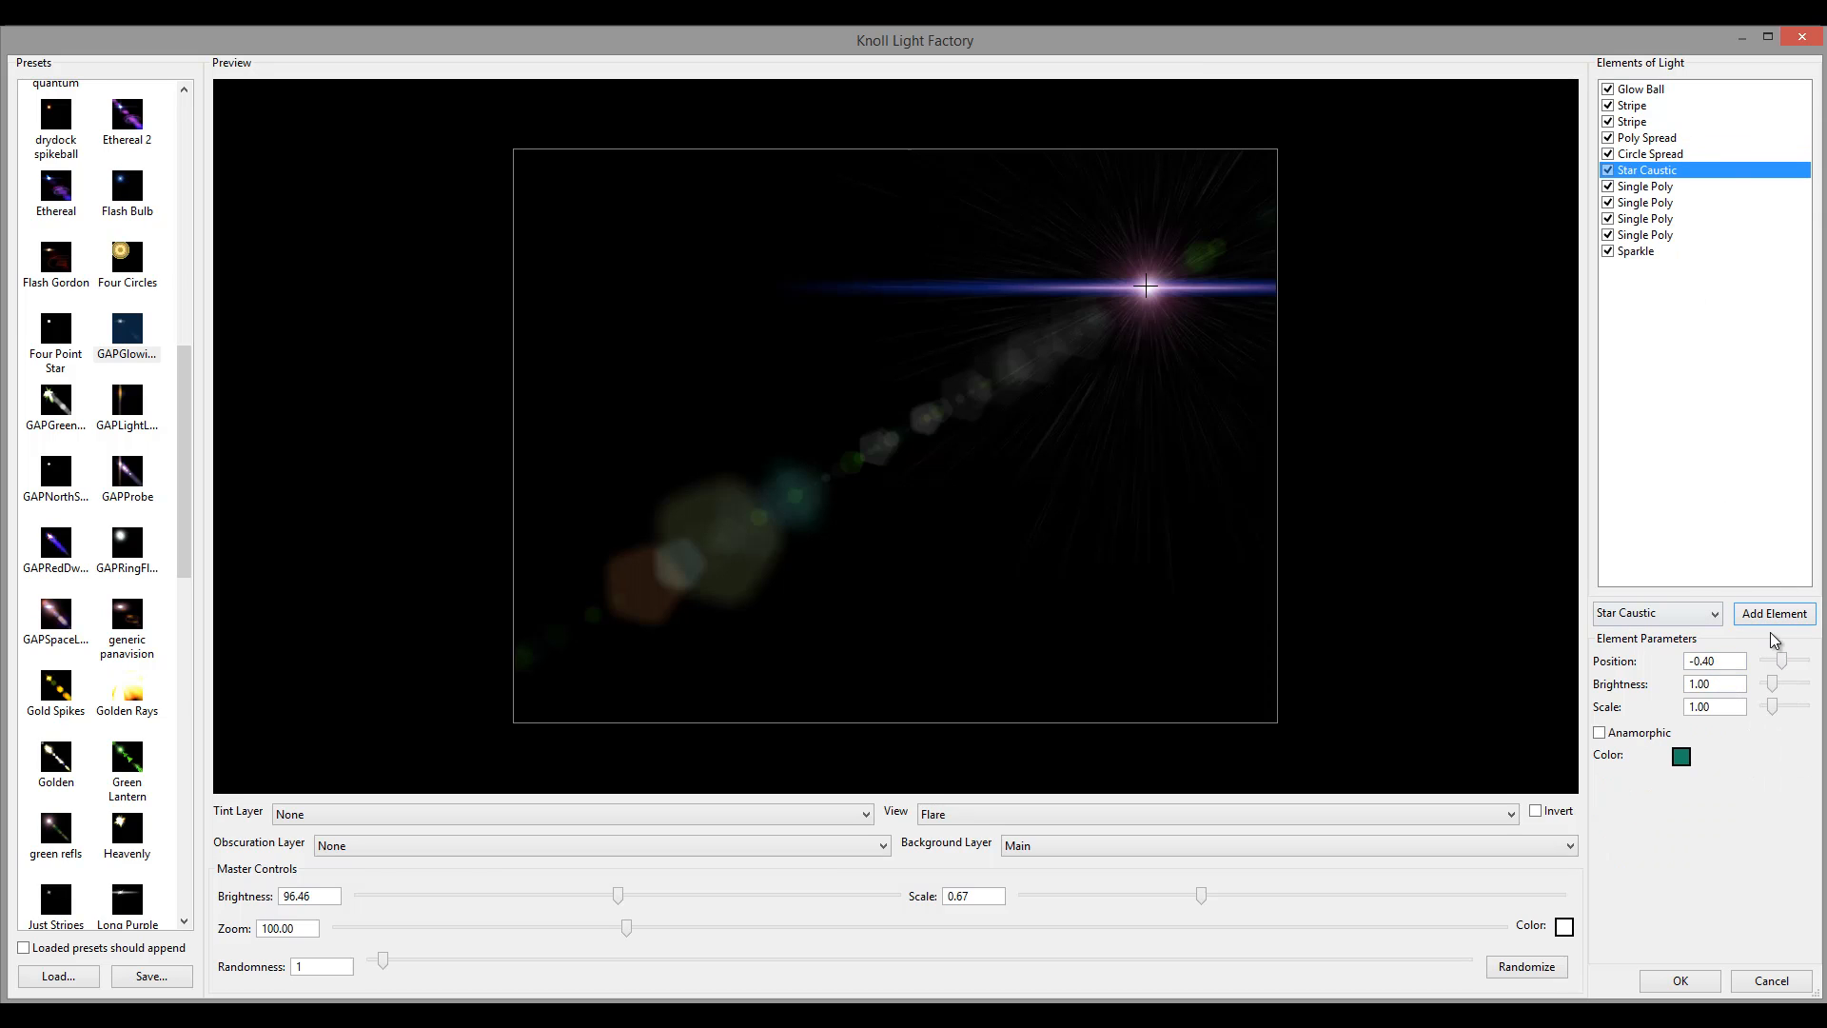
mouse_move(1771, 683)
left_mouse_down()
mouse_move(1798, 684)
mouse_move(1788, 664)
left_mouse_up()
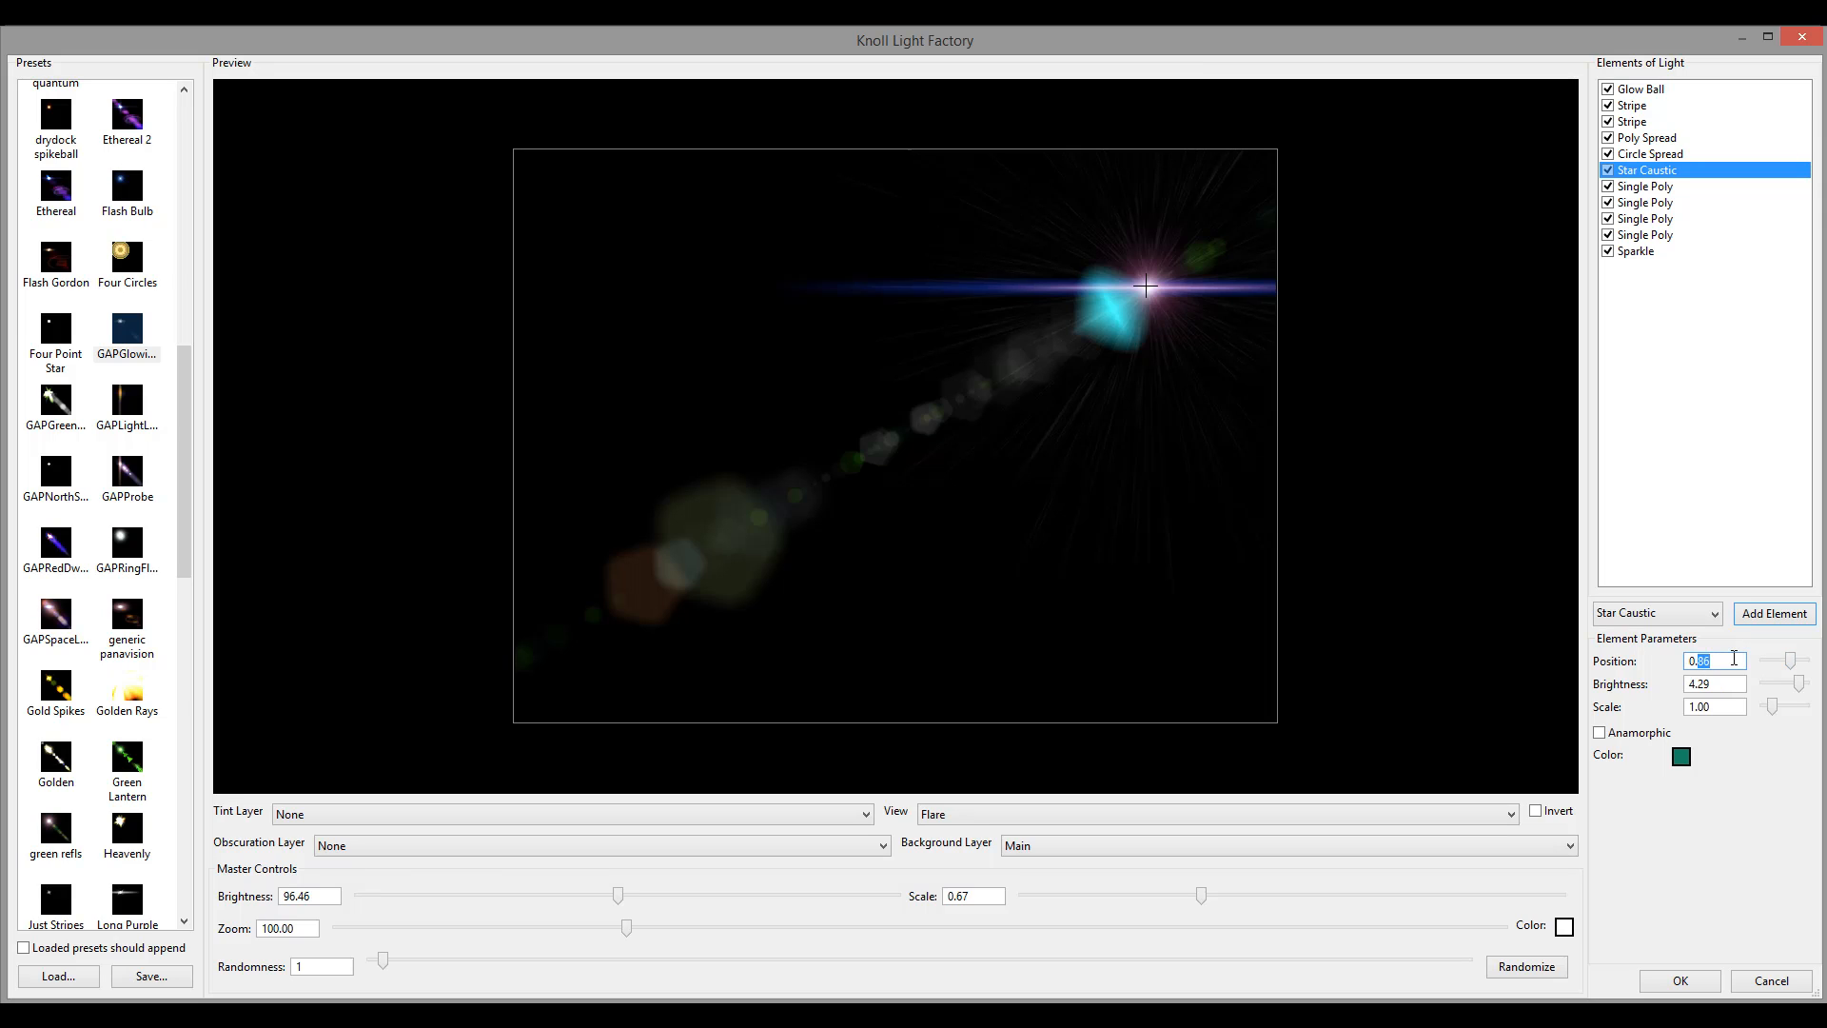
type("9")
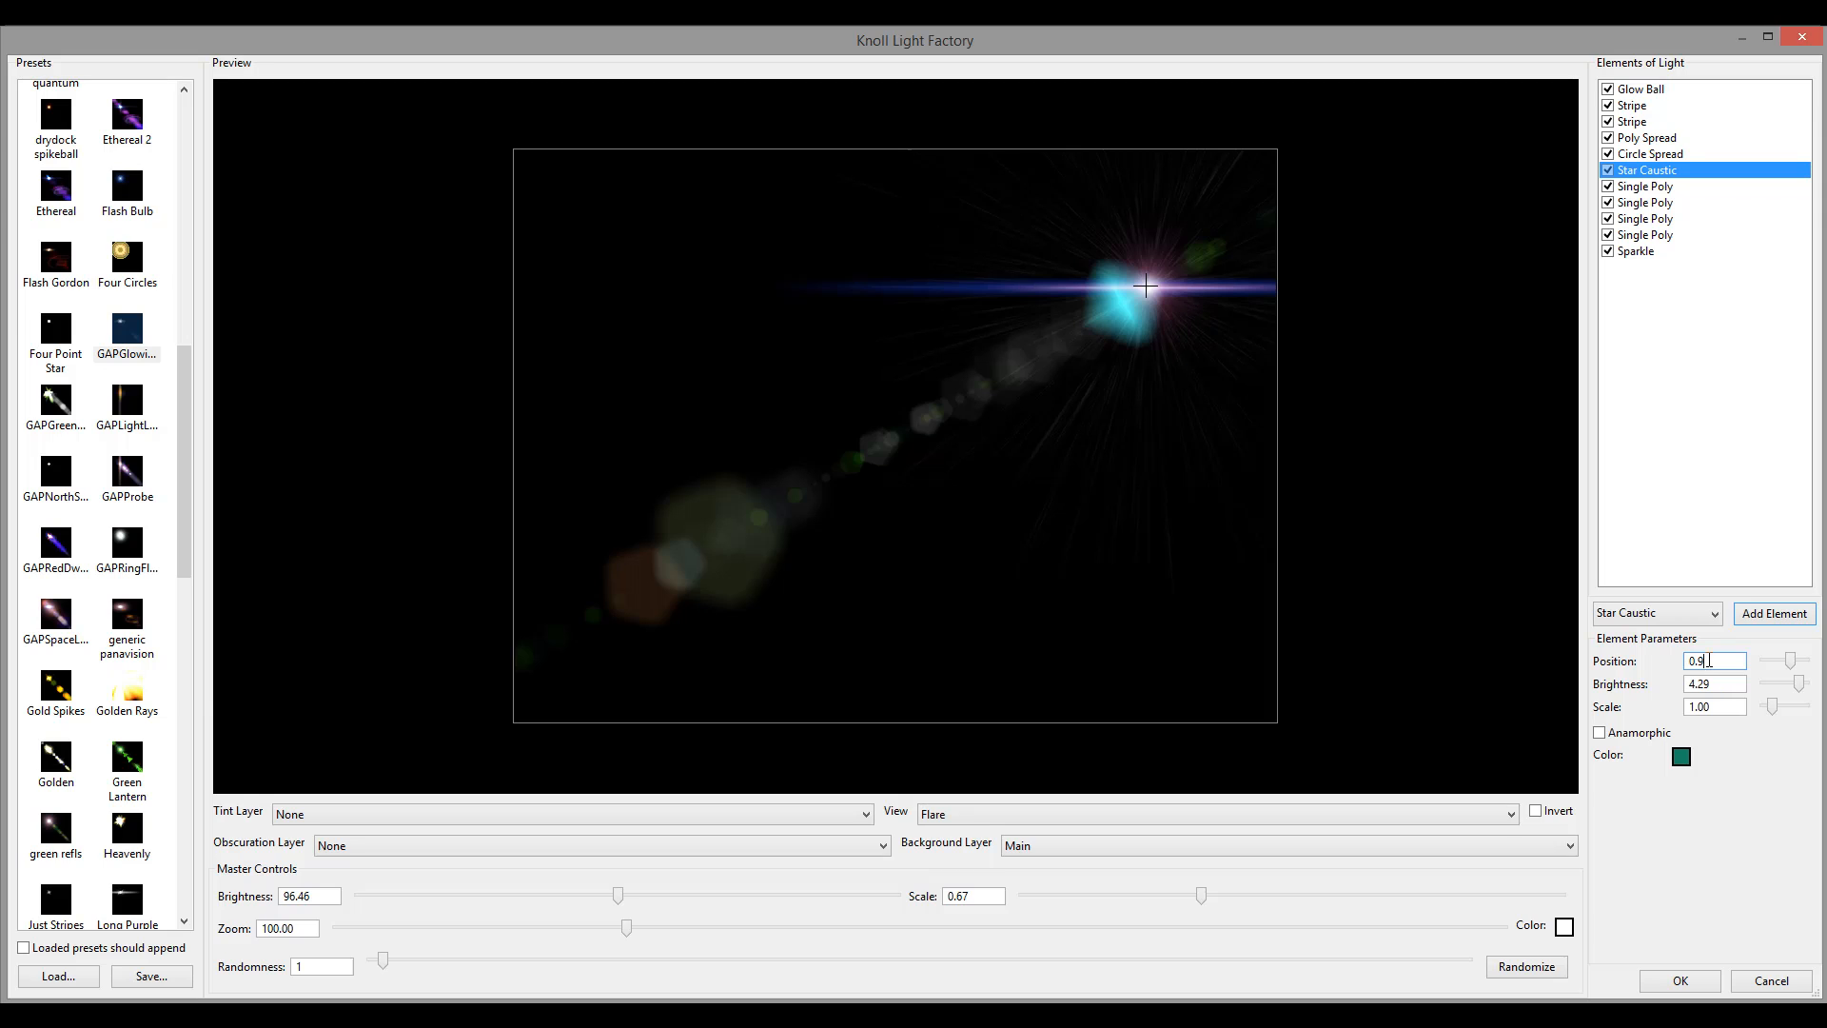
type("5")
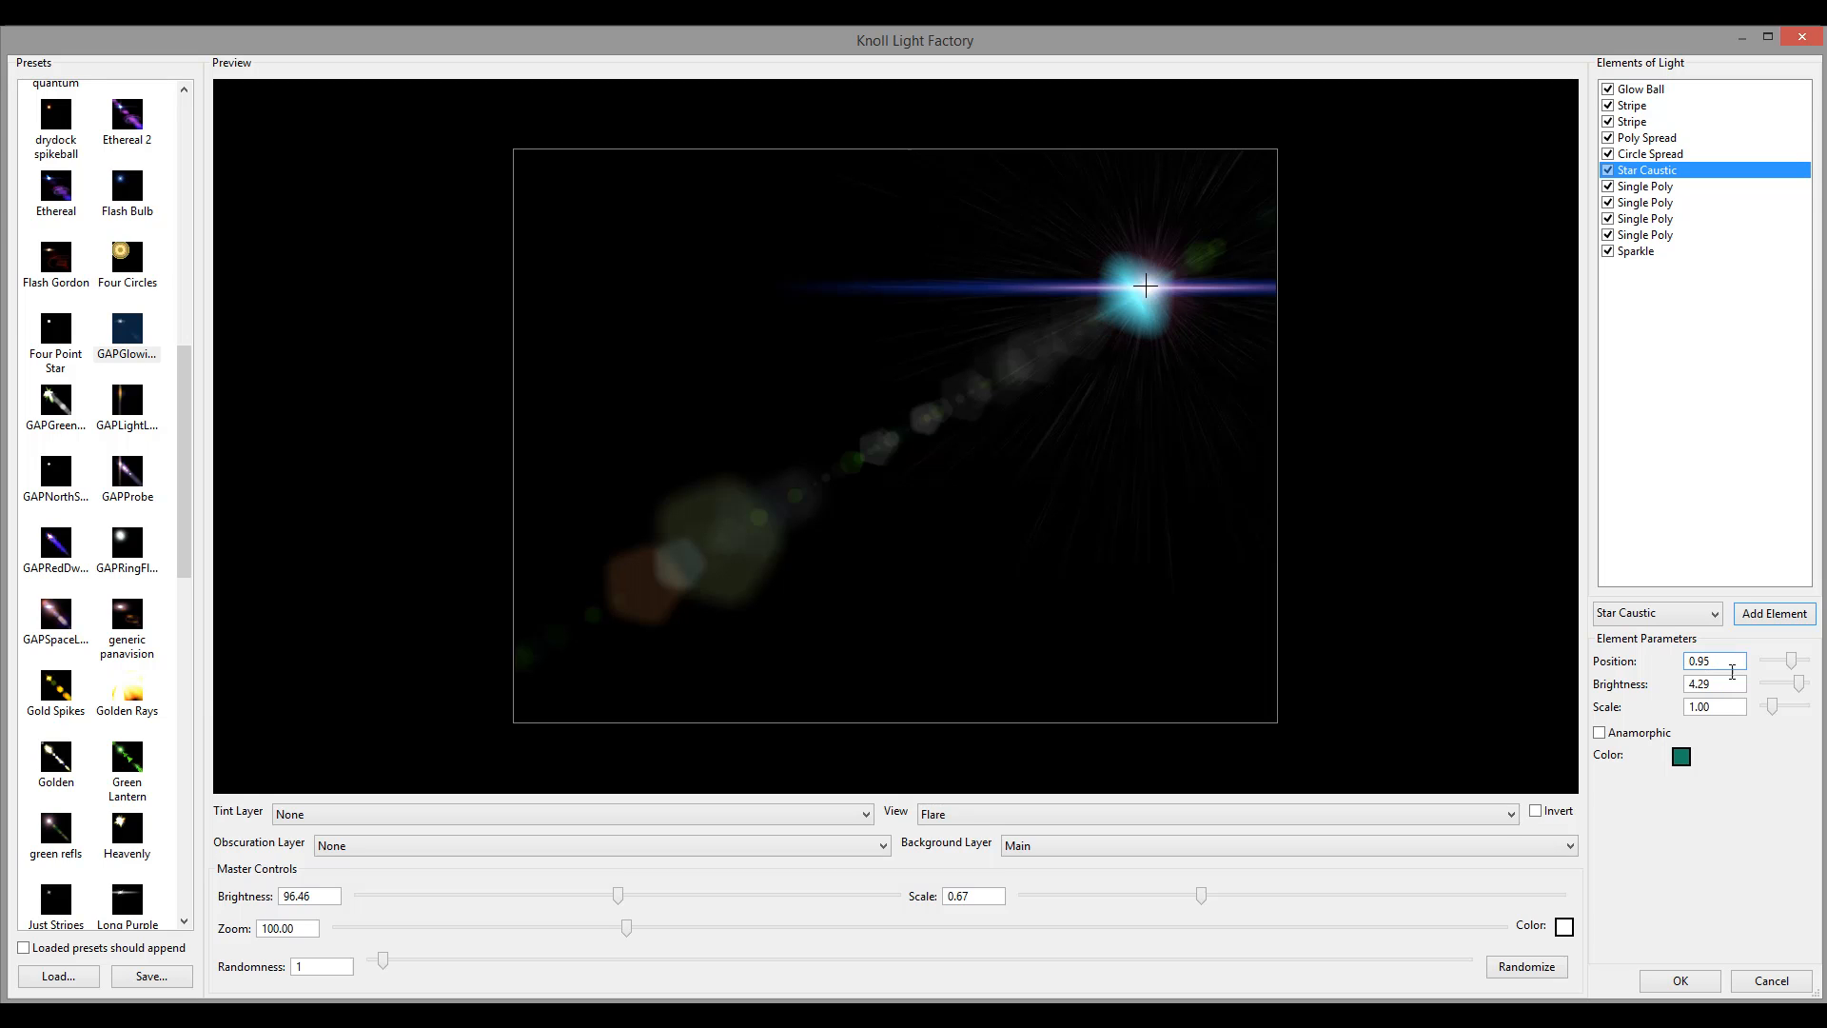
Change the Star Caustic's color to orange-yellow ffc03a and return to the Knoll Light Factory window.
left_click(1681, 757)
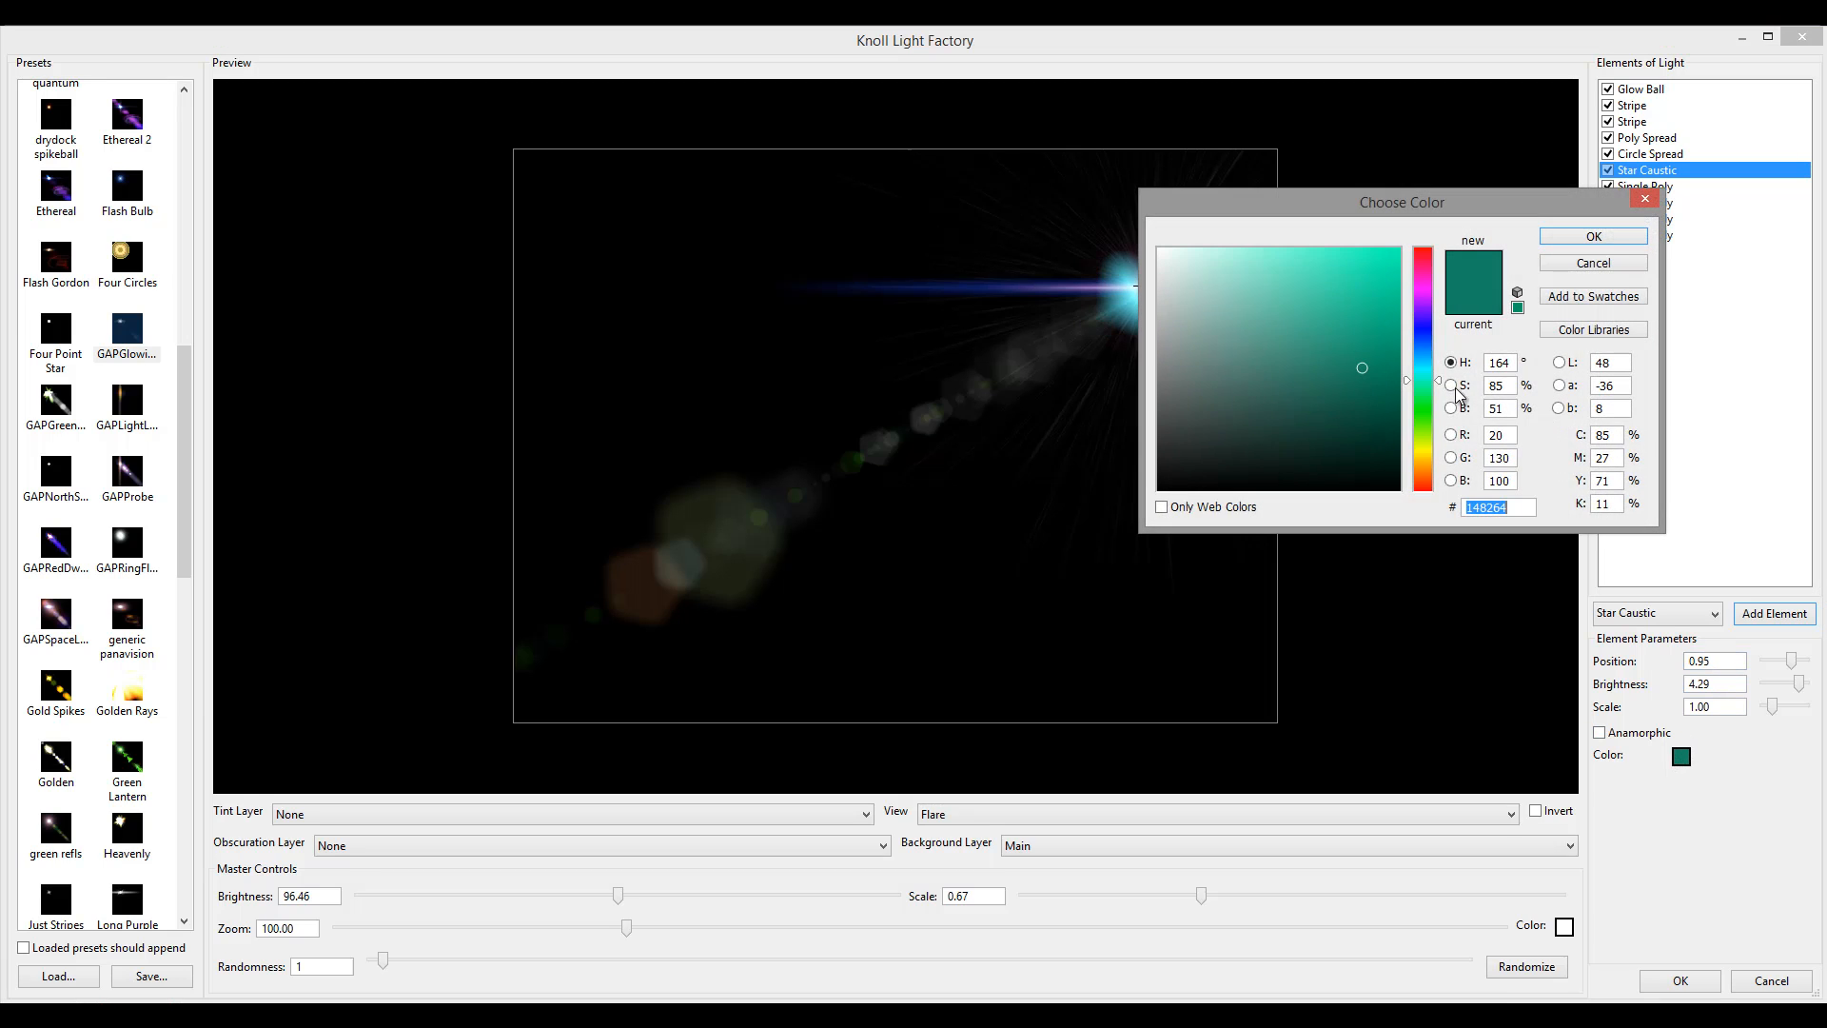
left_click(1422, 464)
left_click(1346, 260)
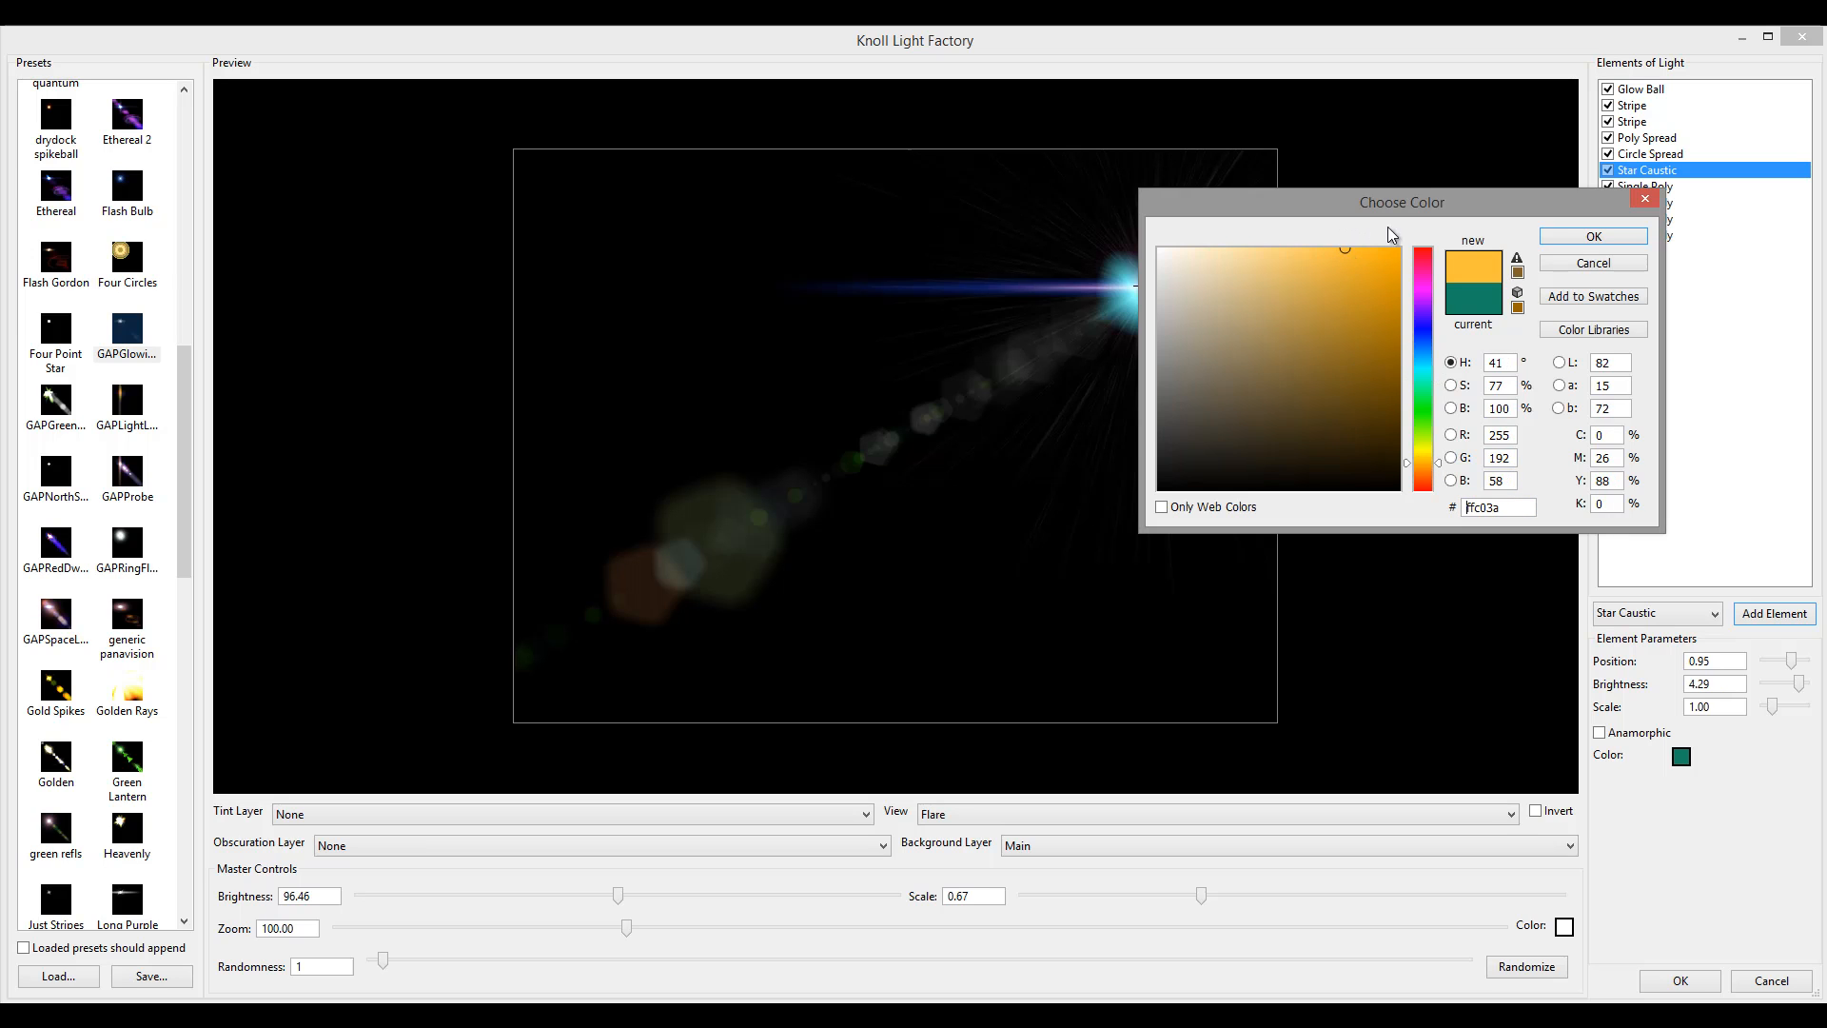
left_click(1594, 236)
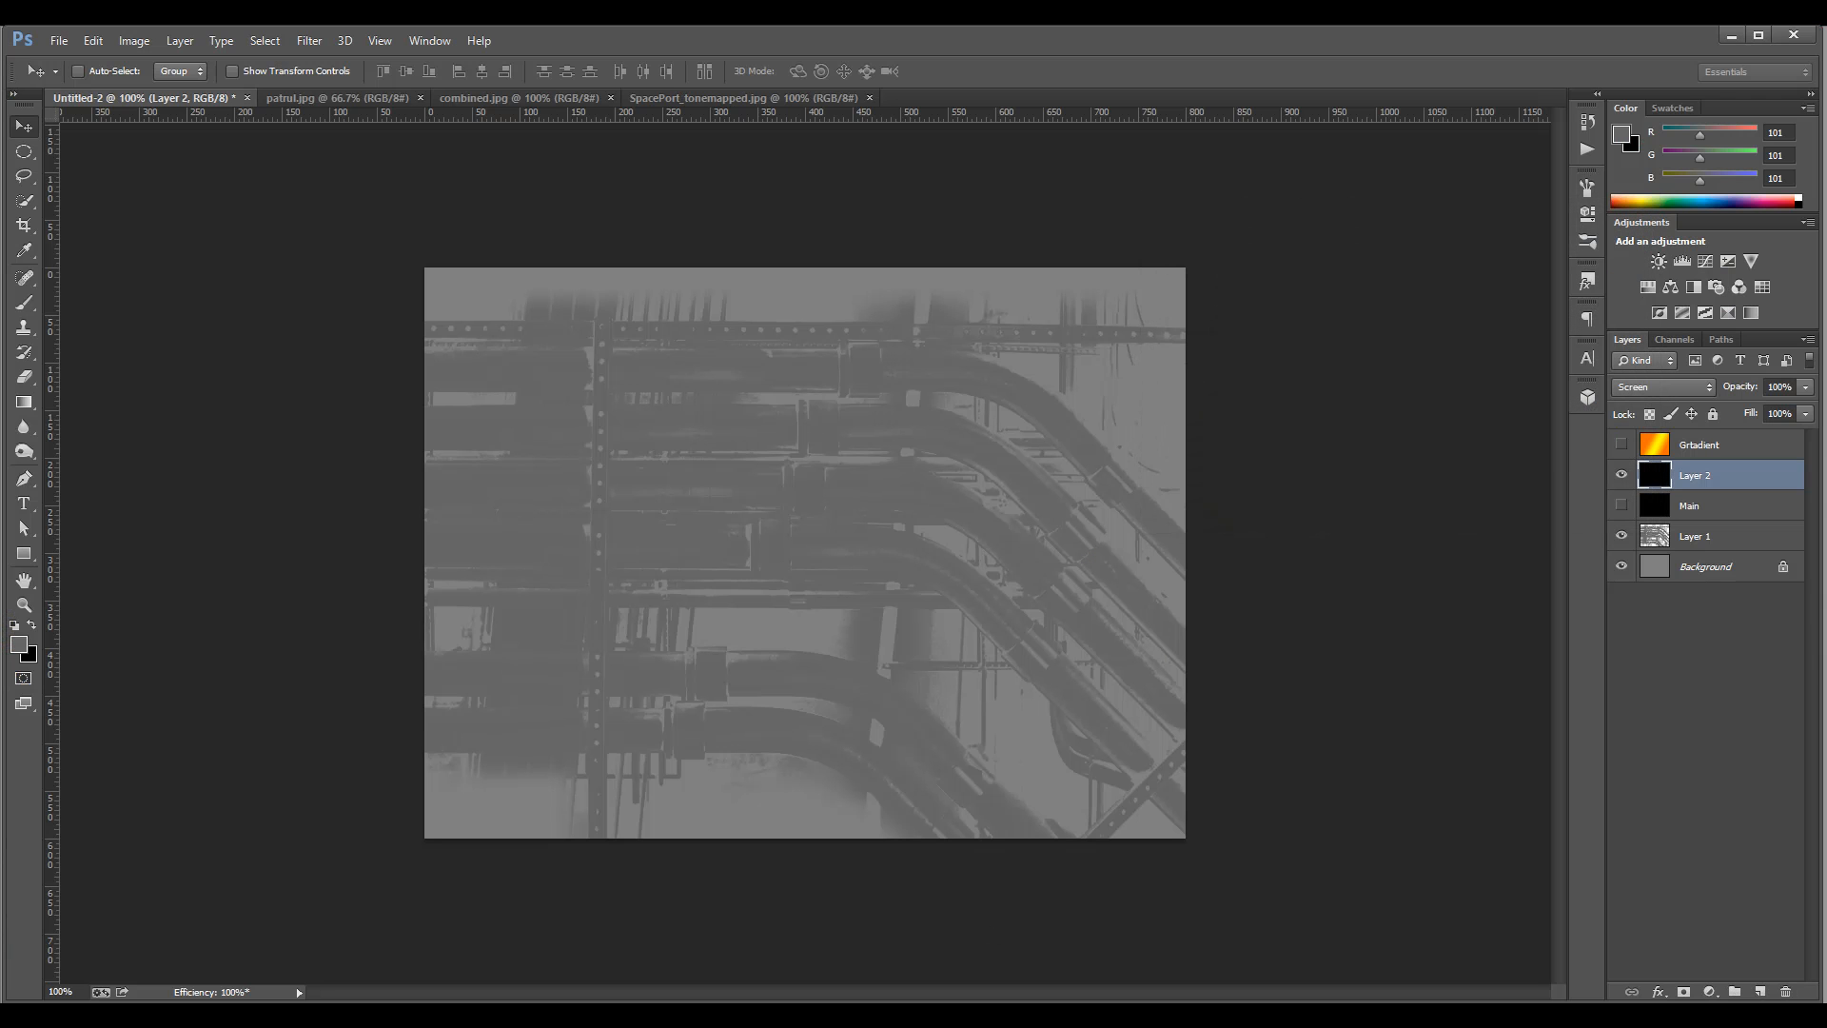
mouse_move(585, 1014)
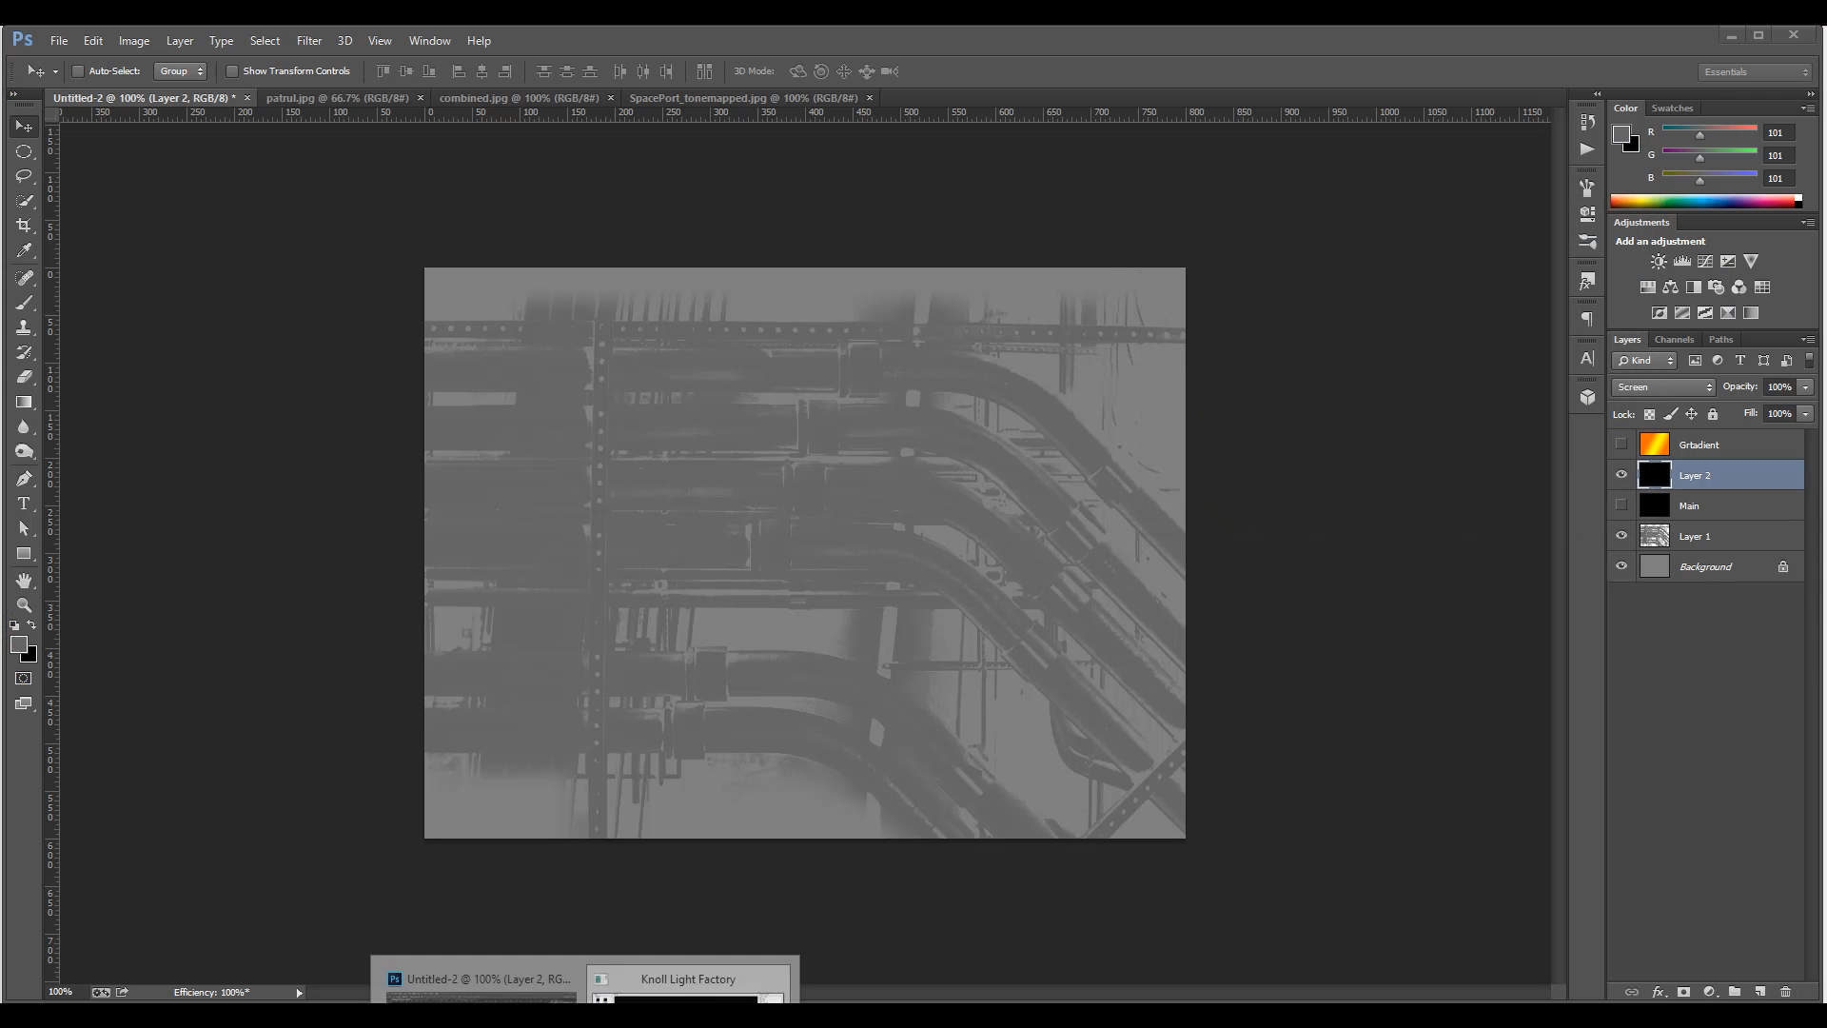
left_click(695, 990)
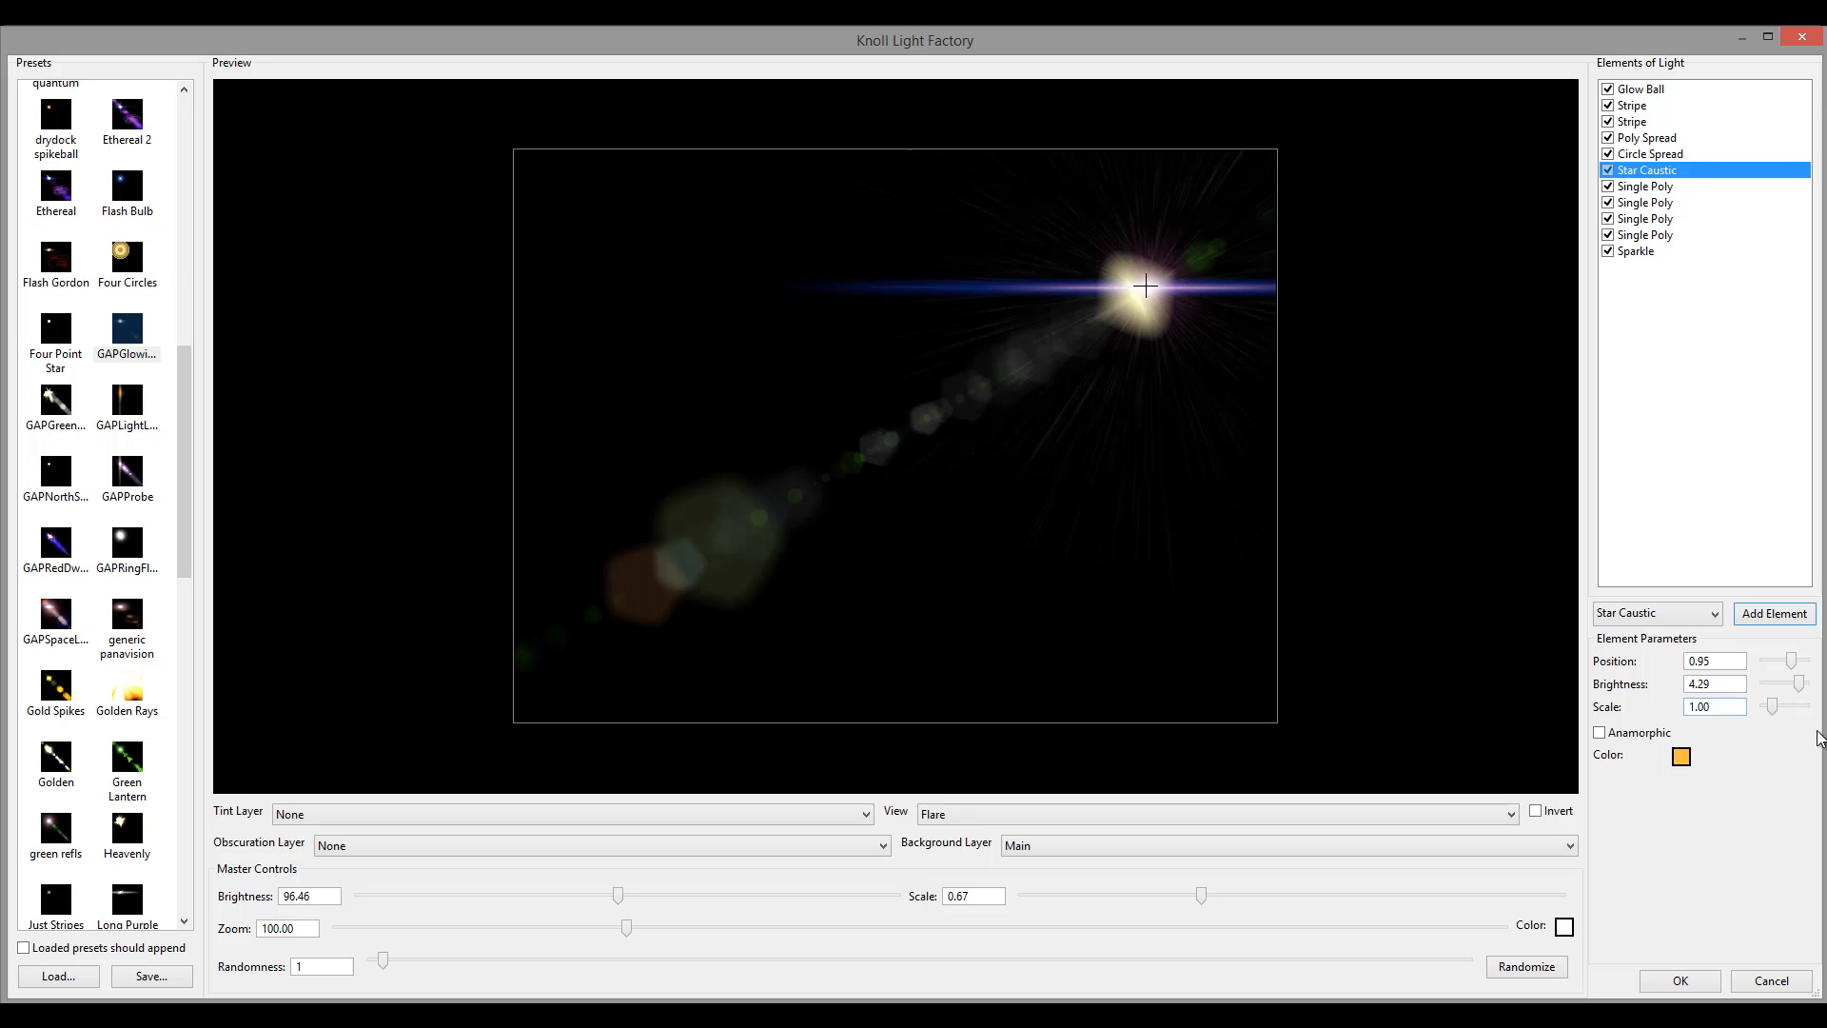
Set the orange Star Caustic's brightness to 0.33 and scale to 0.80, and duplicate it with the copy at position 1.05.
left_click_drag(1794, 685, 1766, 681)
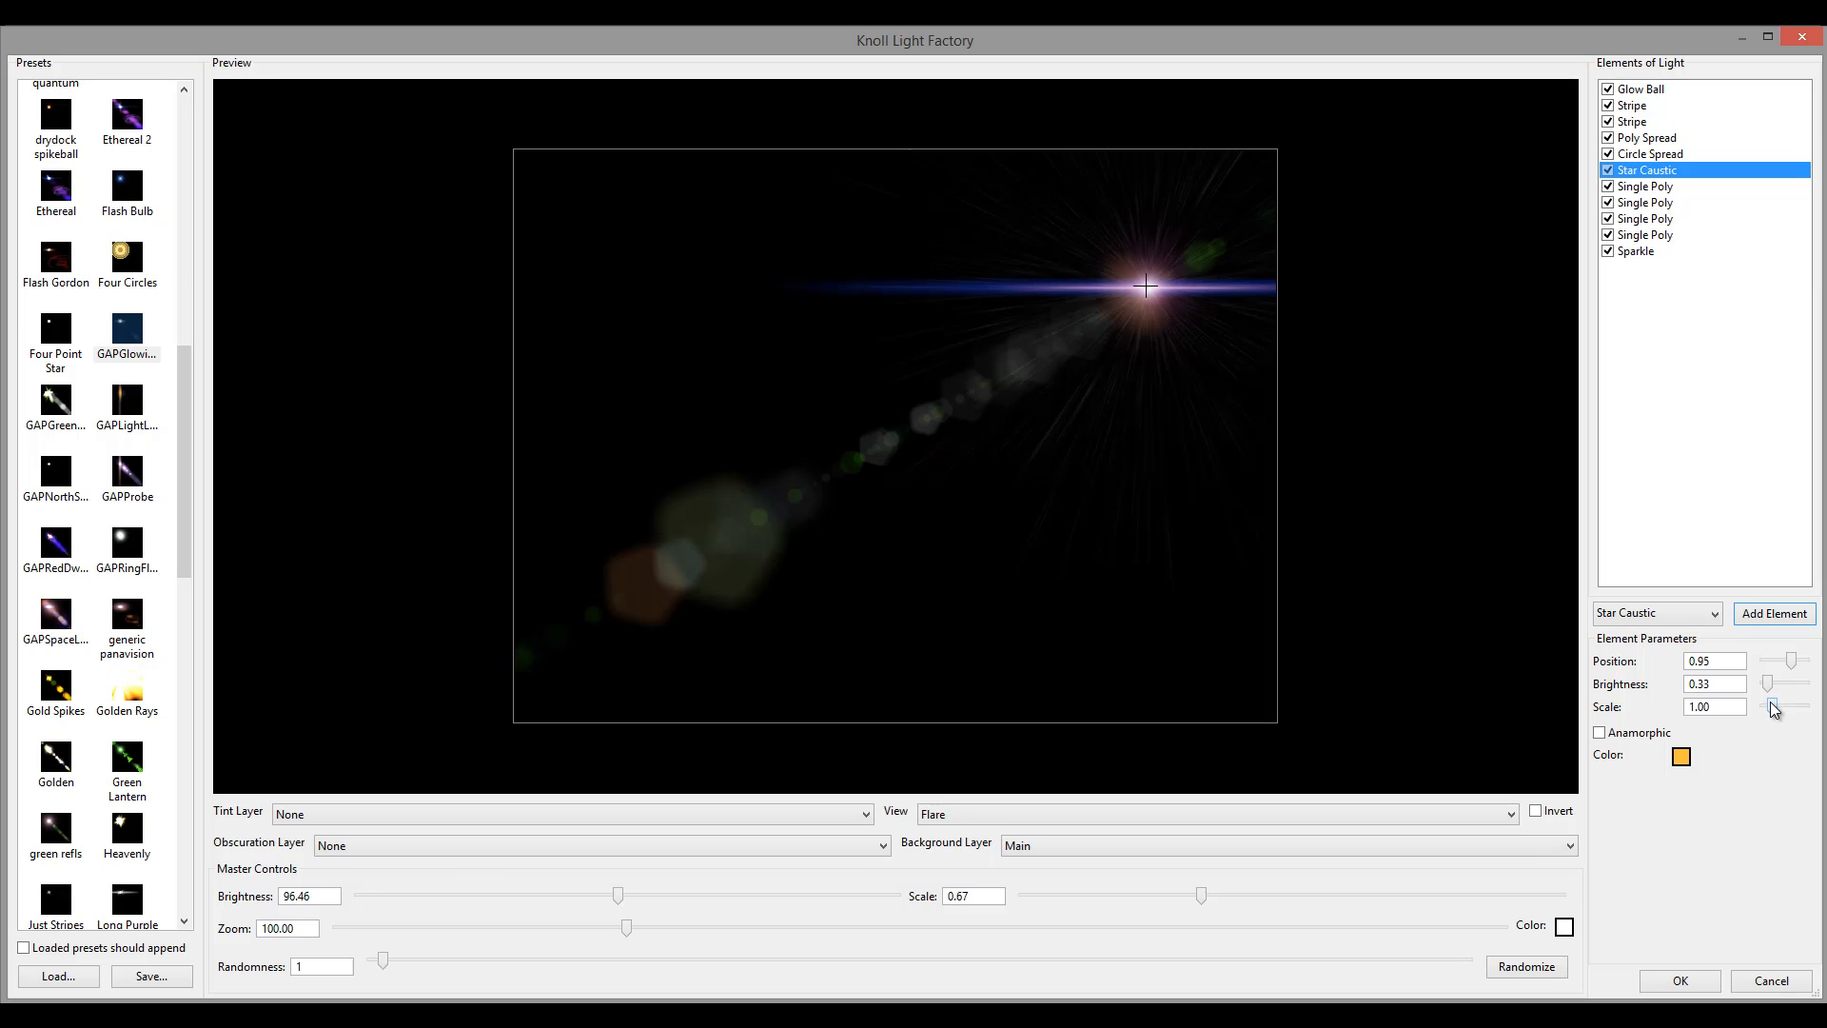
left_click_drag(1773, 709, 1771, 709)
right_click(1682, 171)
left_click(1751, 221)
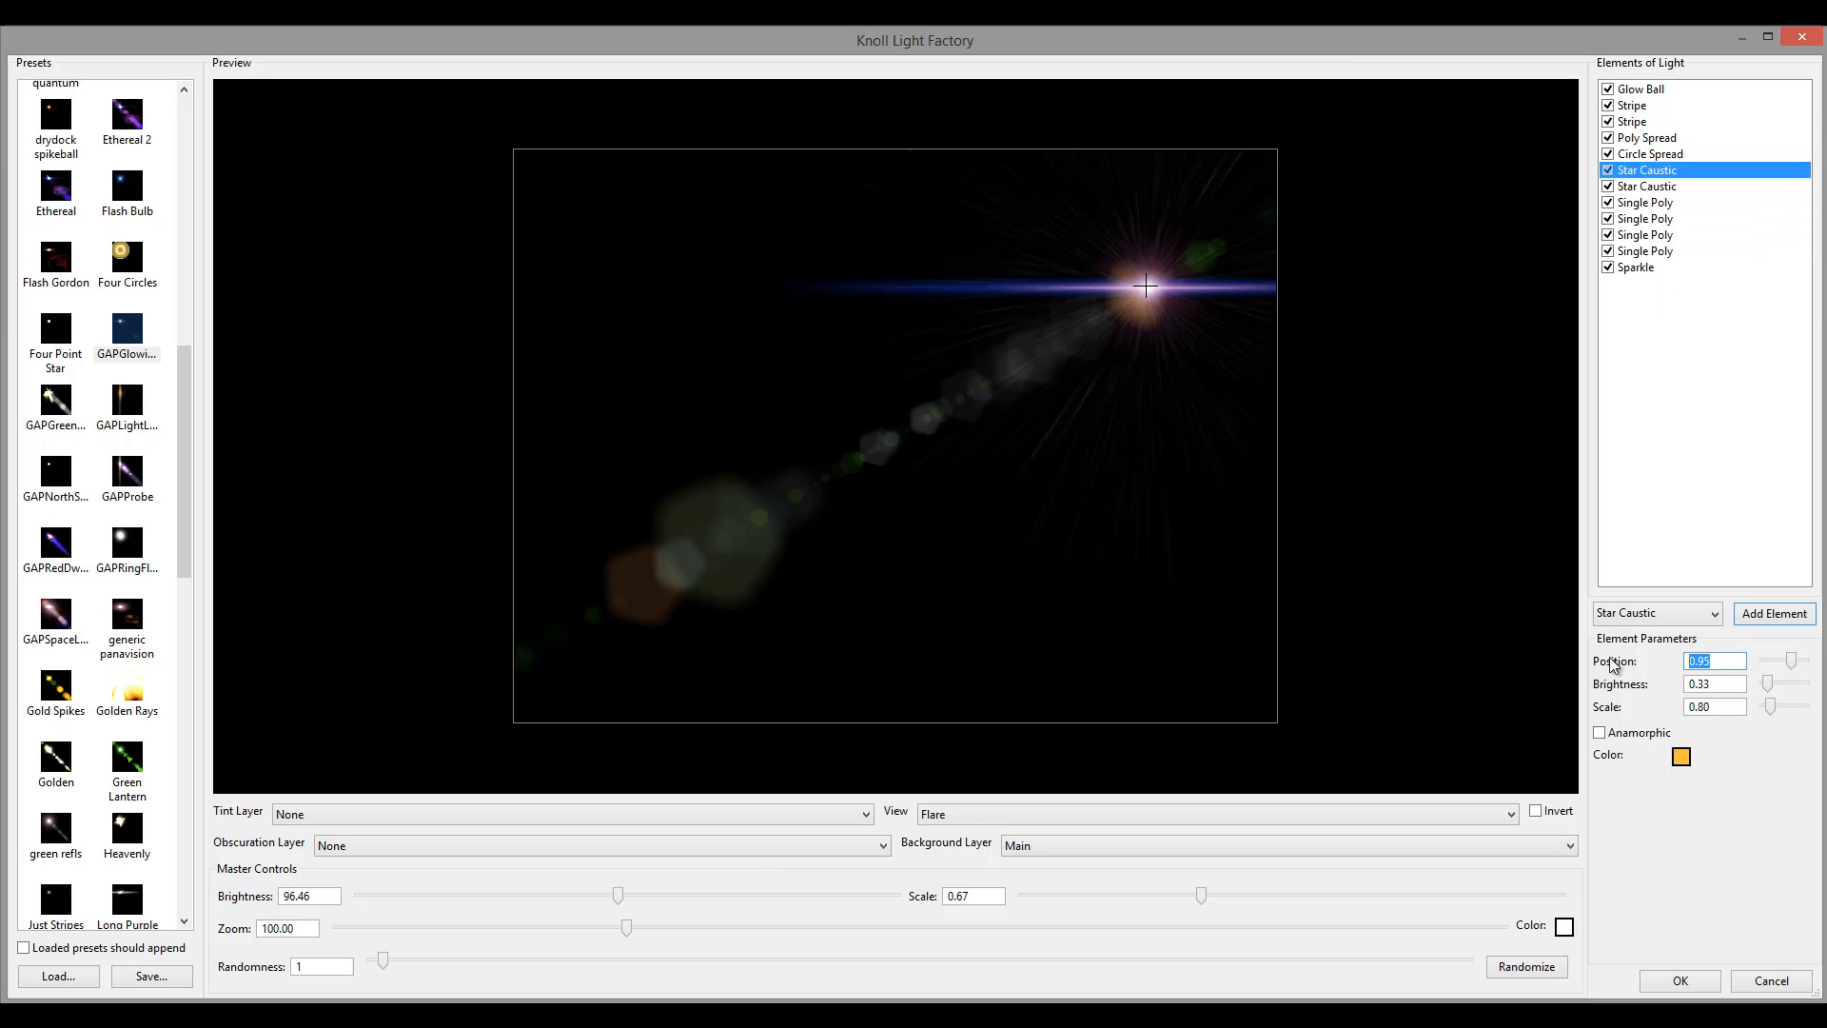
type("1.")
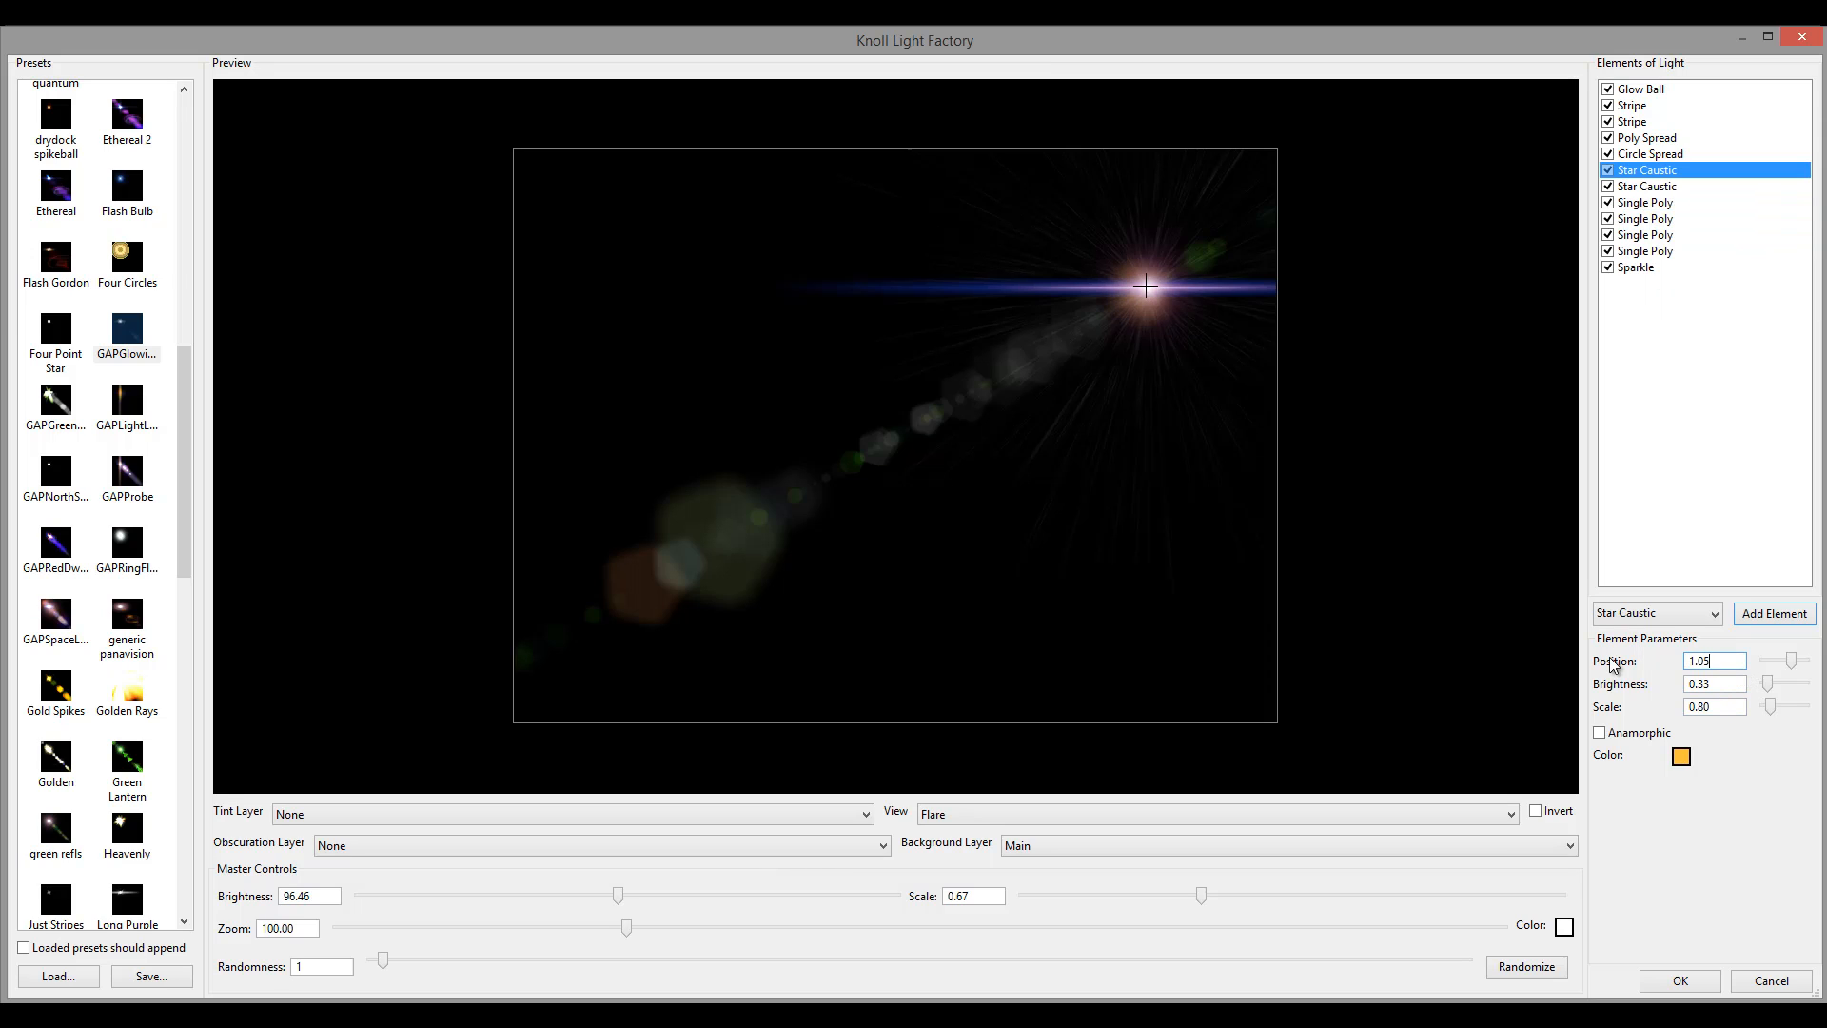
Change the duplicated Star Caustic's color to violet 723aff and return to the Knoll Light Factory window.
left_click(1681, 757)
left_click_drag(1425, 341, 1424, 317)
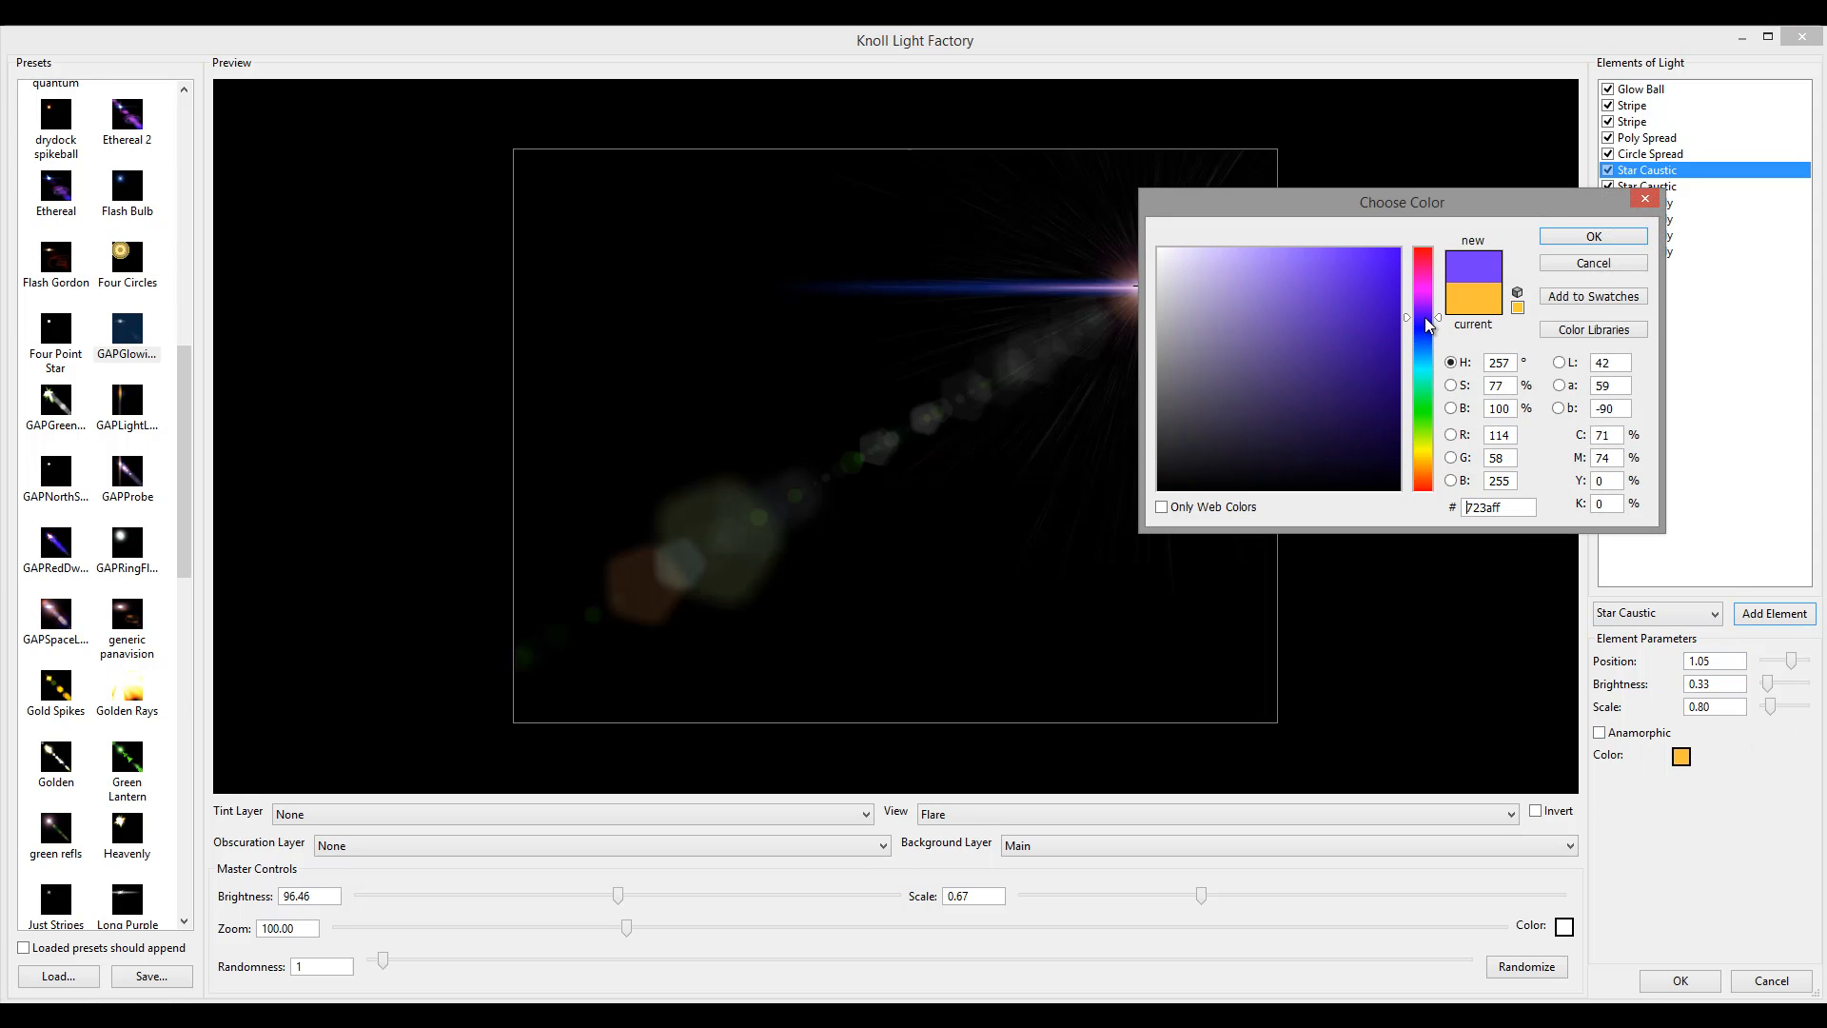
left_click(1610, 238)
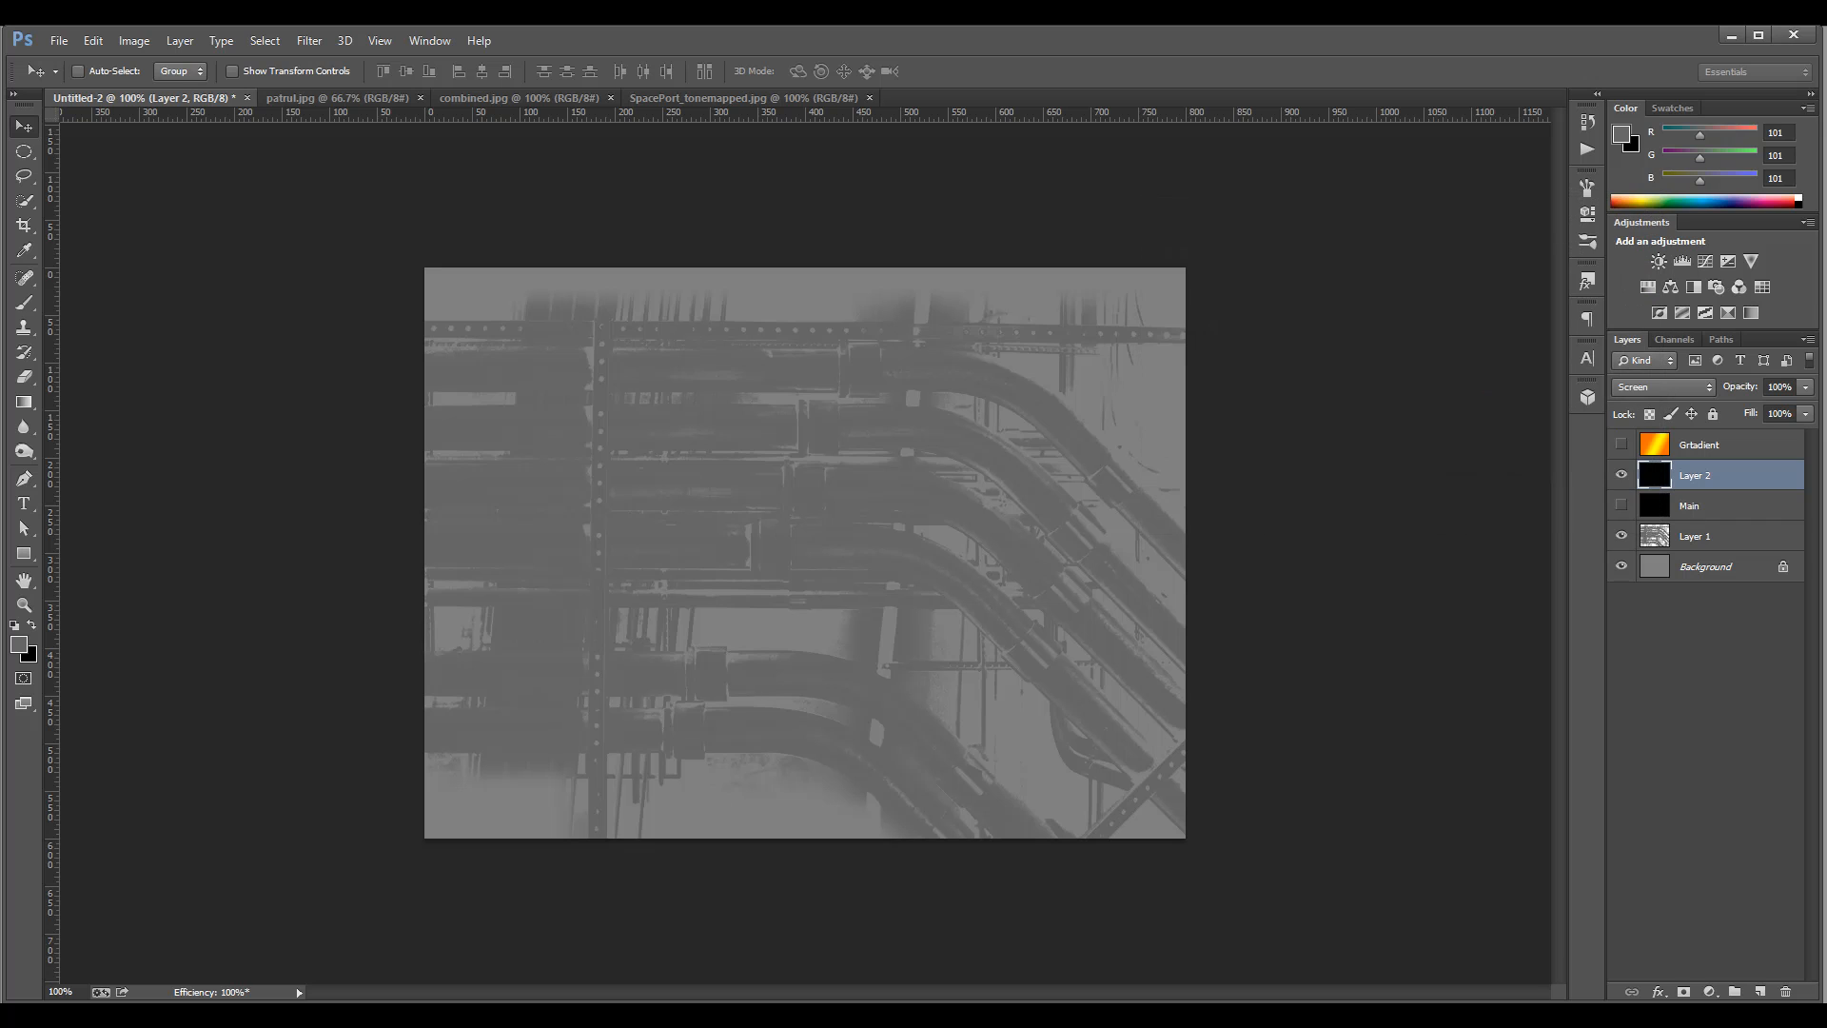
mouse_move(585, 1014)
left_click(697, 986)
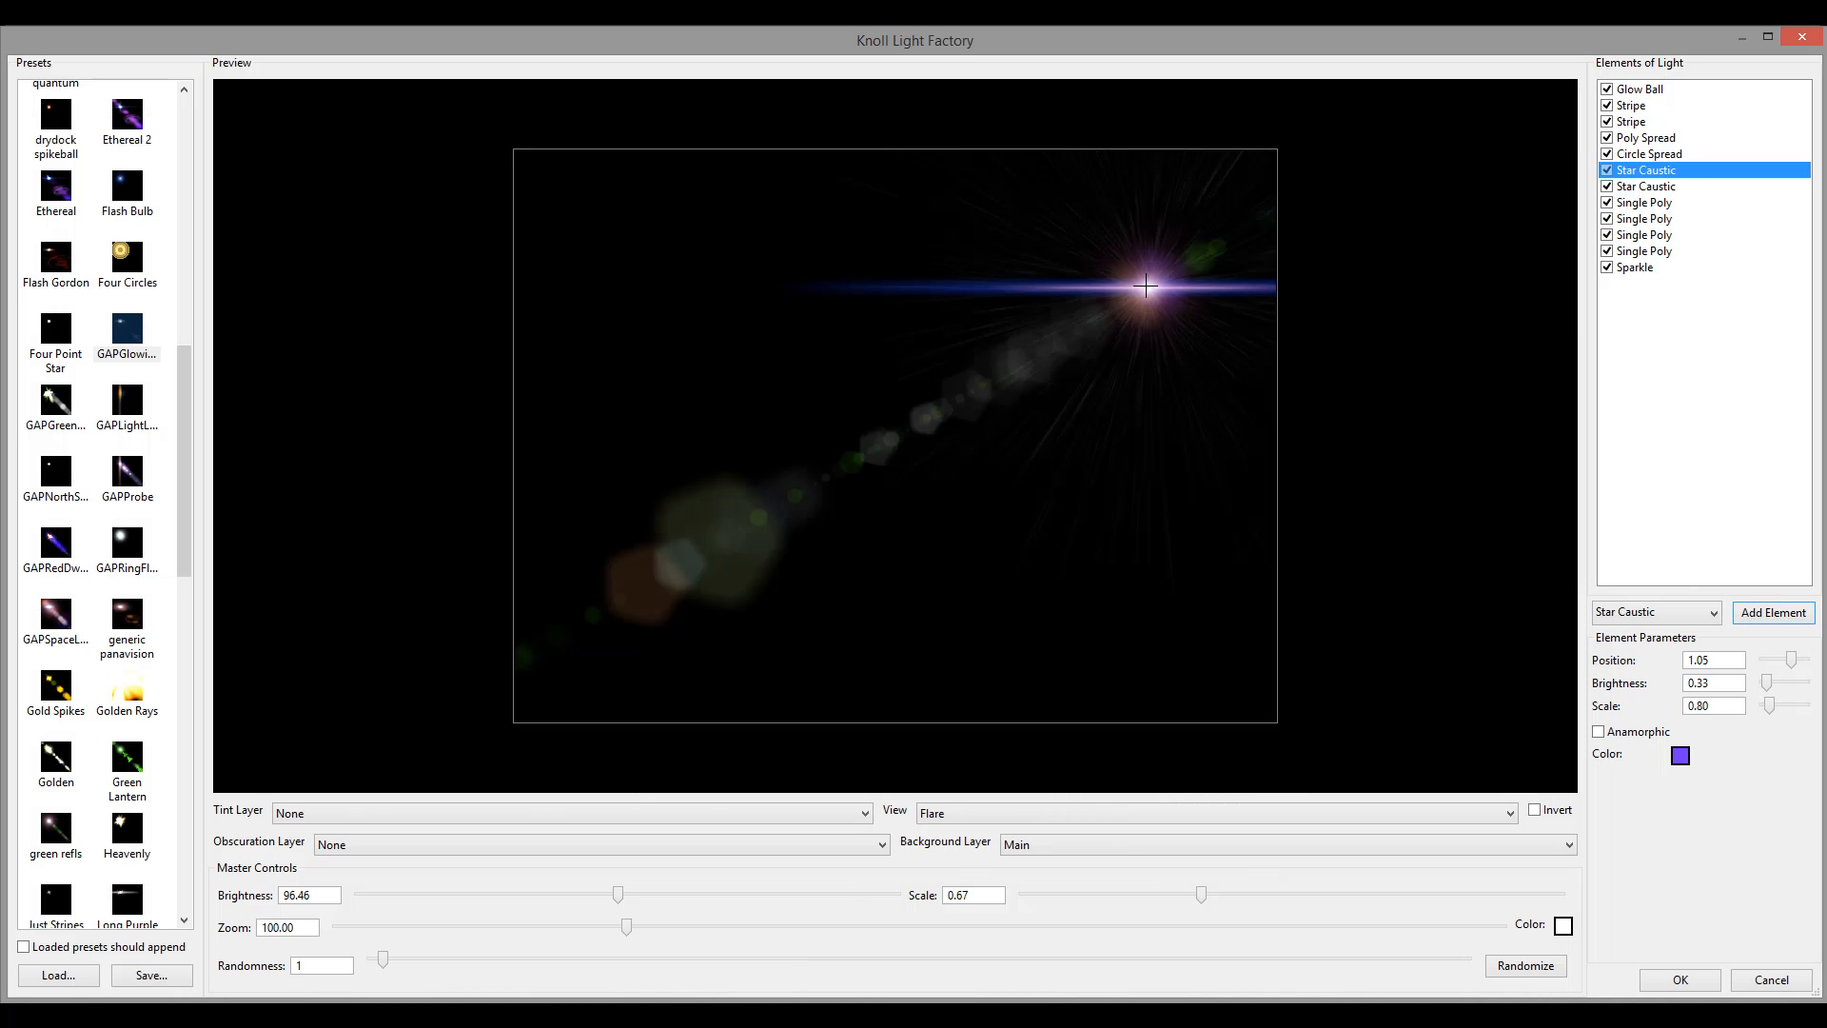
Set the violet Star Caustic's scale to 2.38 and brightness to 0.13, and move the light source to the right of the frame's upper center.
left_click_drag(1146, 285, 1176, 255)
left_click_drag(1769, 705, 1791, 706)
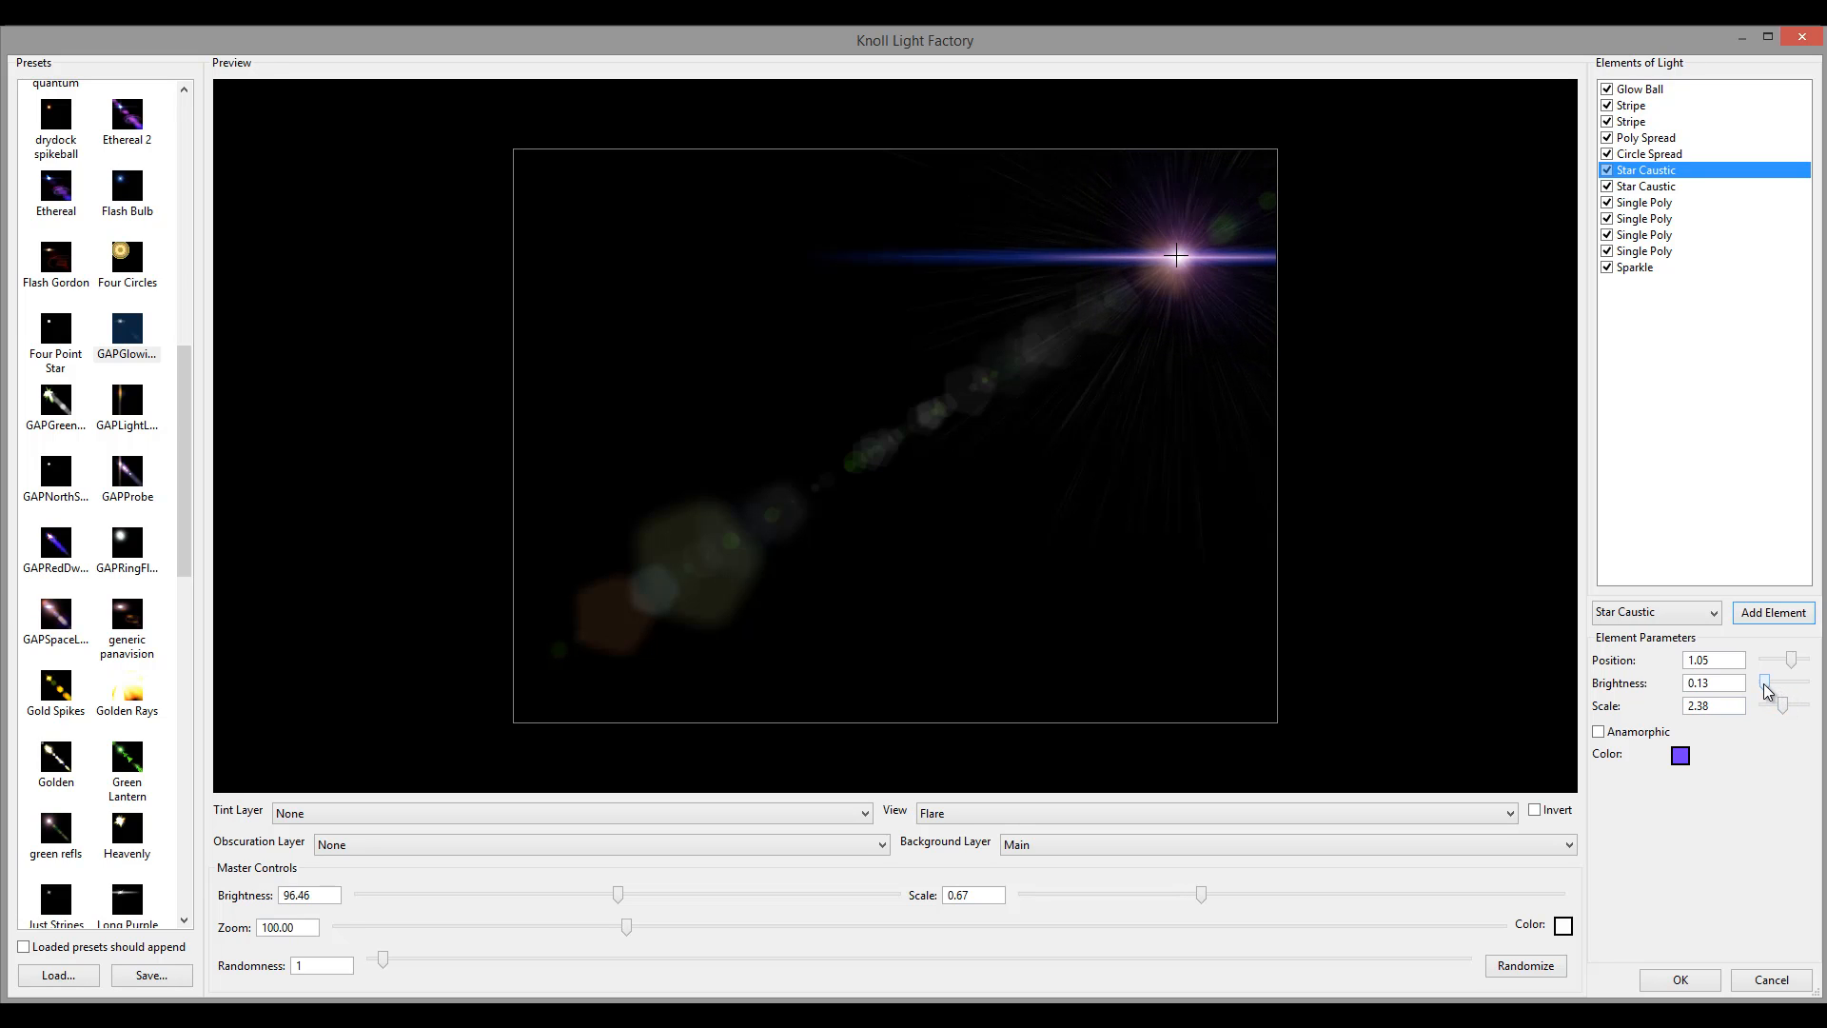
left_click_drag(1177, 255, 1071, 271)
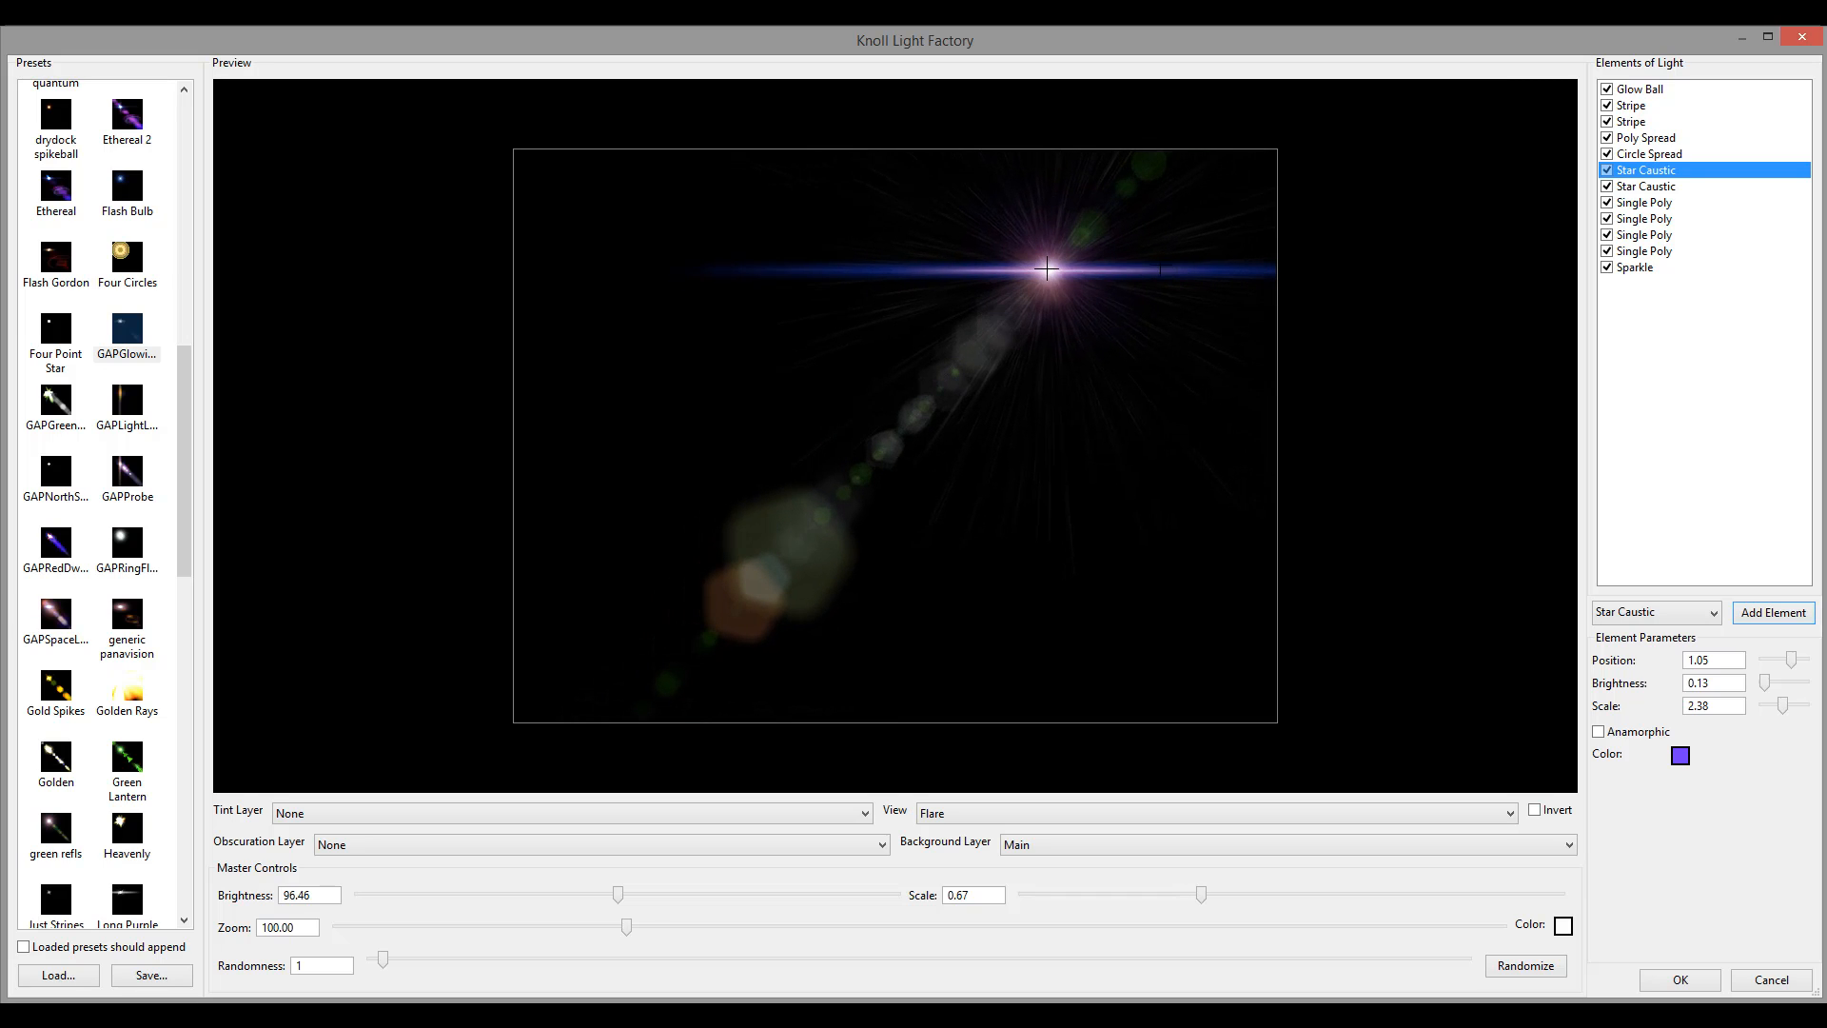
Shorten the blue Stripe to a length of 0.44 and set its softness to 9.38.
left_click(1638, 106)
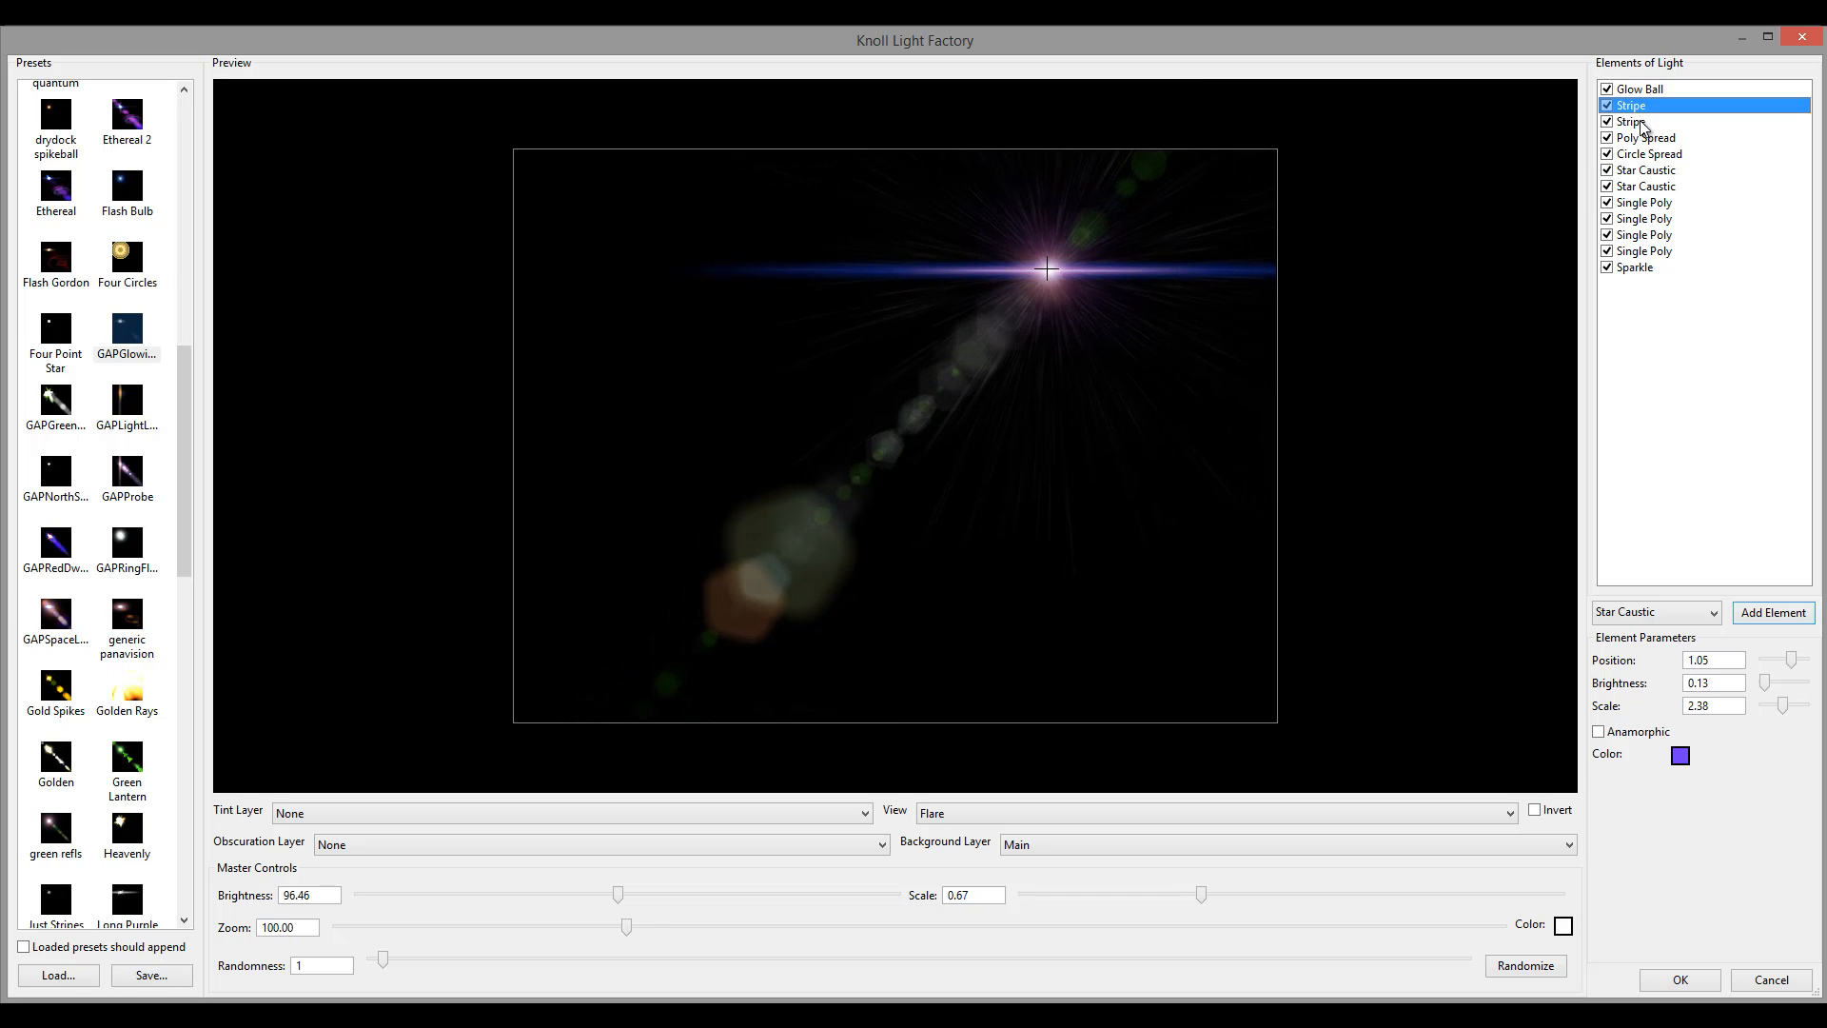
left_click(1641, 121)
left_click(1638, 105)
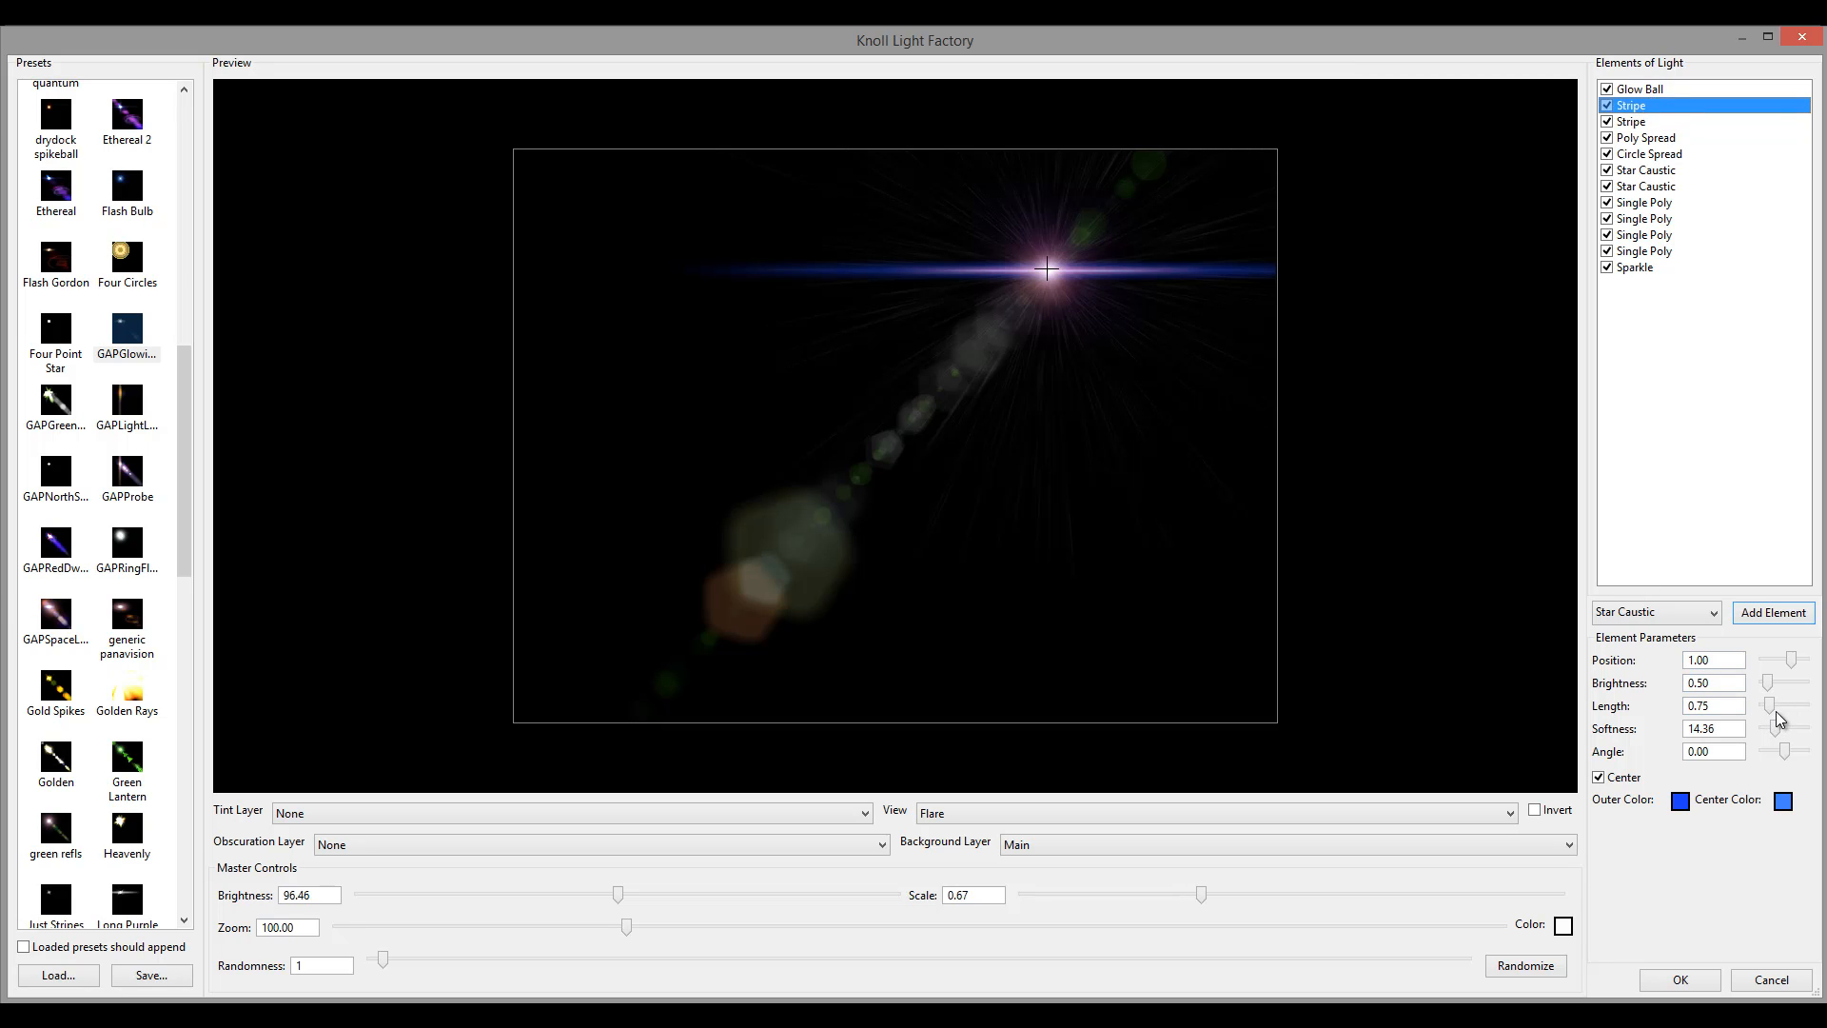
left_click_drag(1774, 713, 1774, 735)
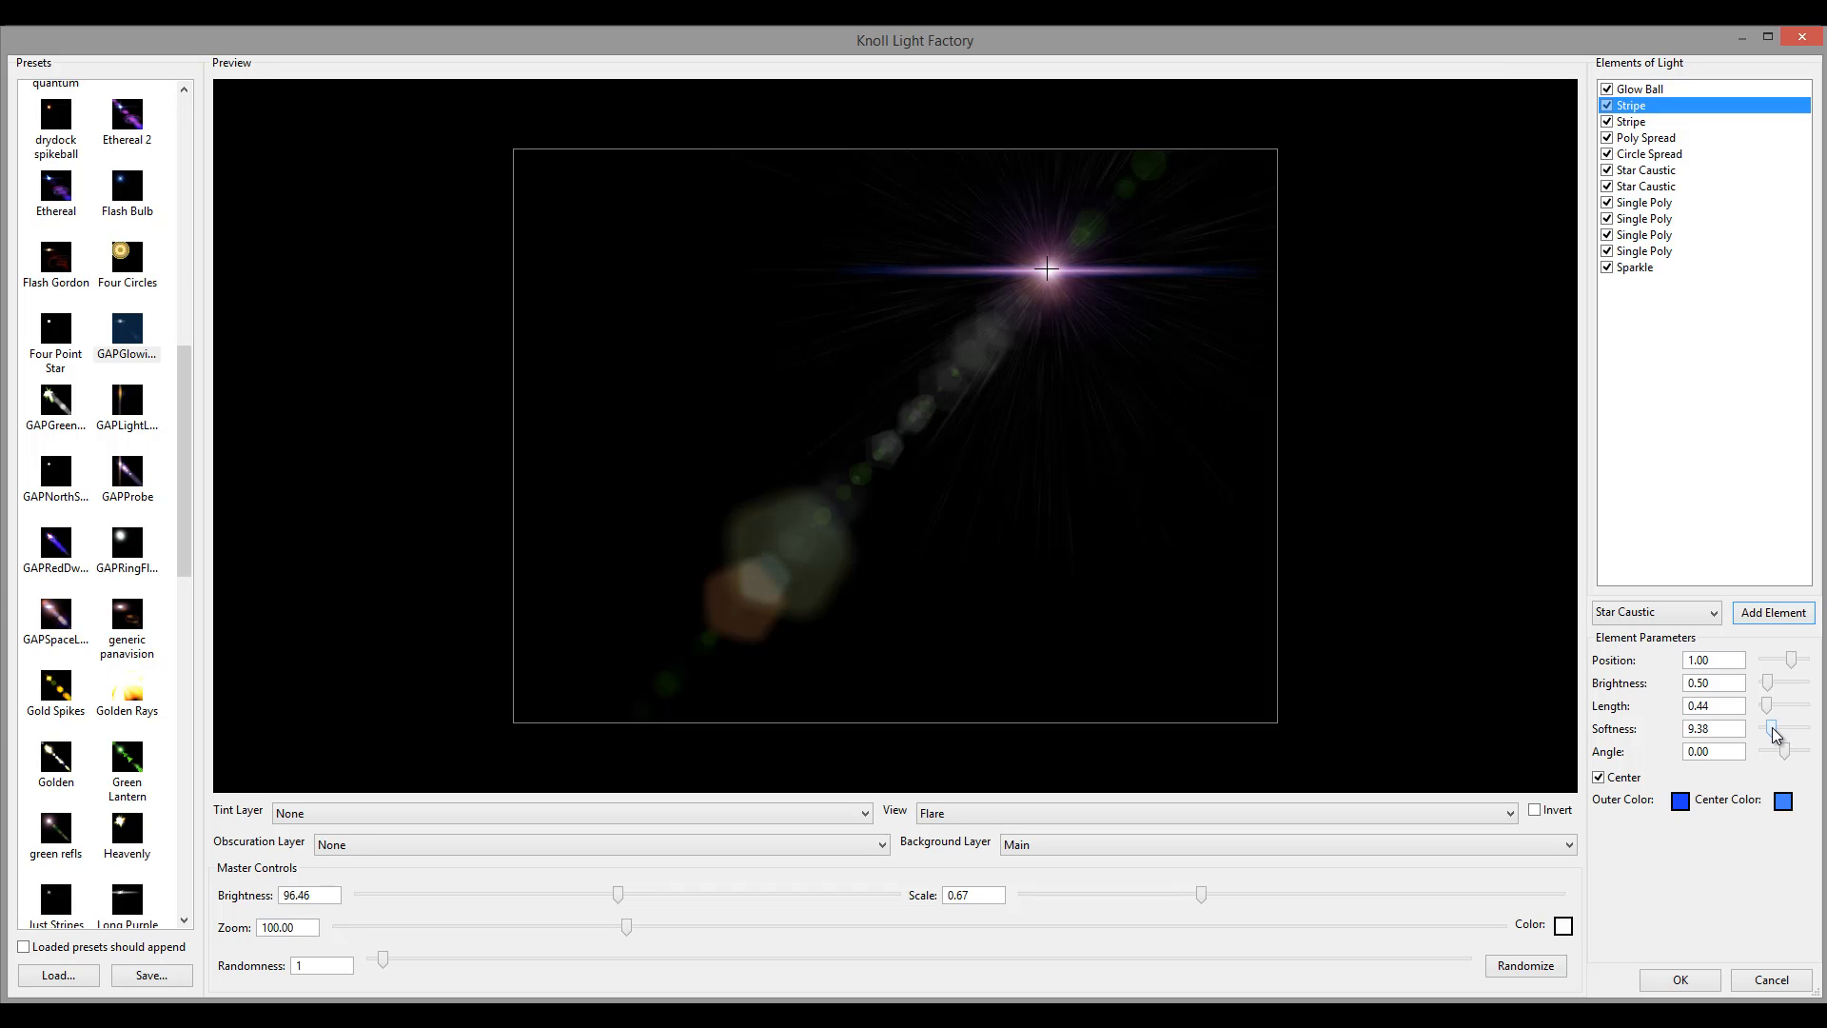
Set the orange Stripe's brightness to 0.13, length to 0.56 and softness to 26.79, and move the light source to the frame's upper-left area.
left_click(1640, 121)
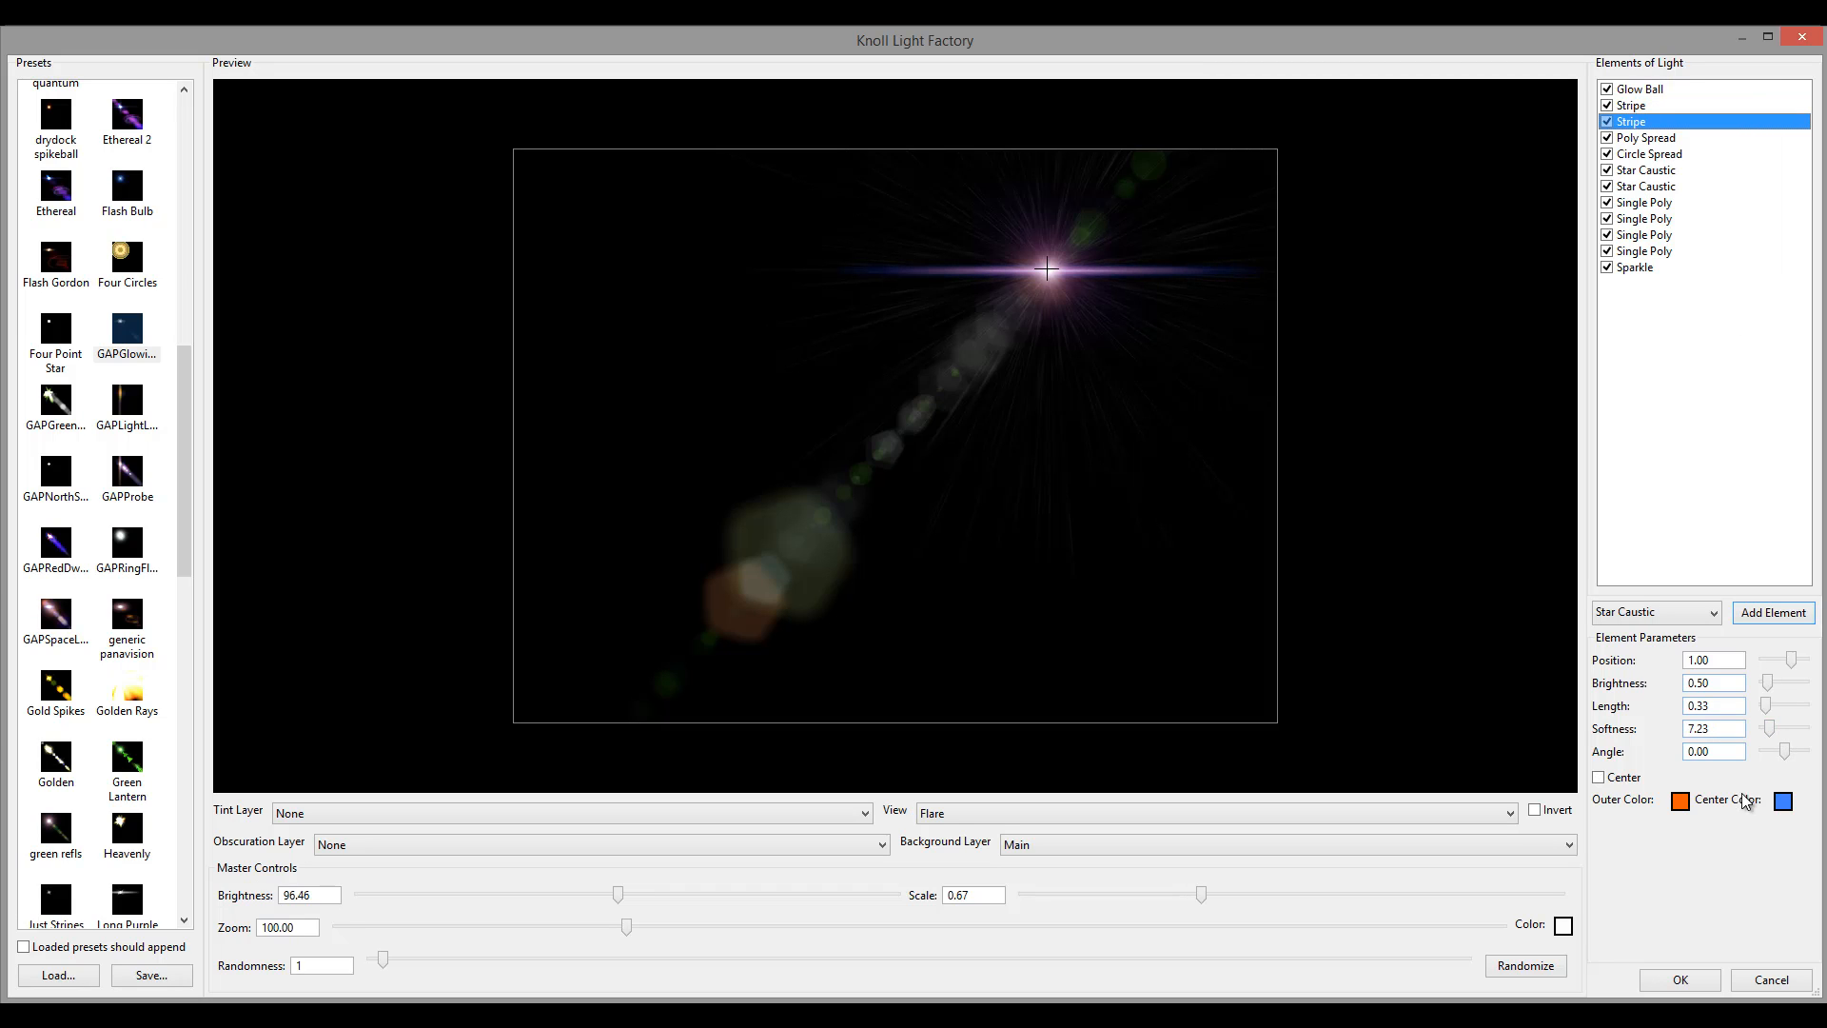
left_click_drag(1770, 729, 1804, 729)
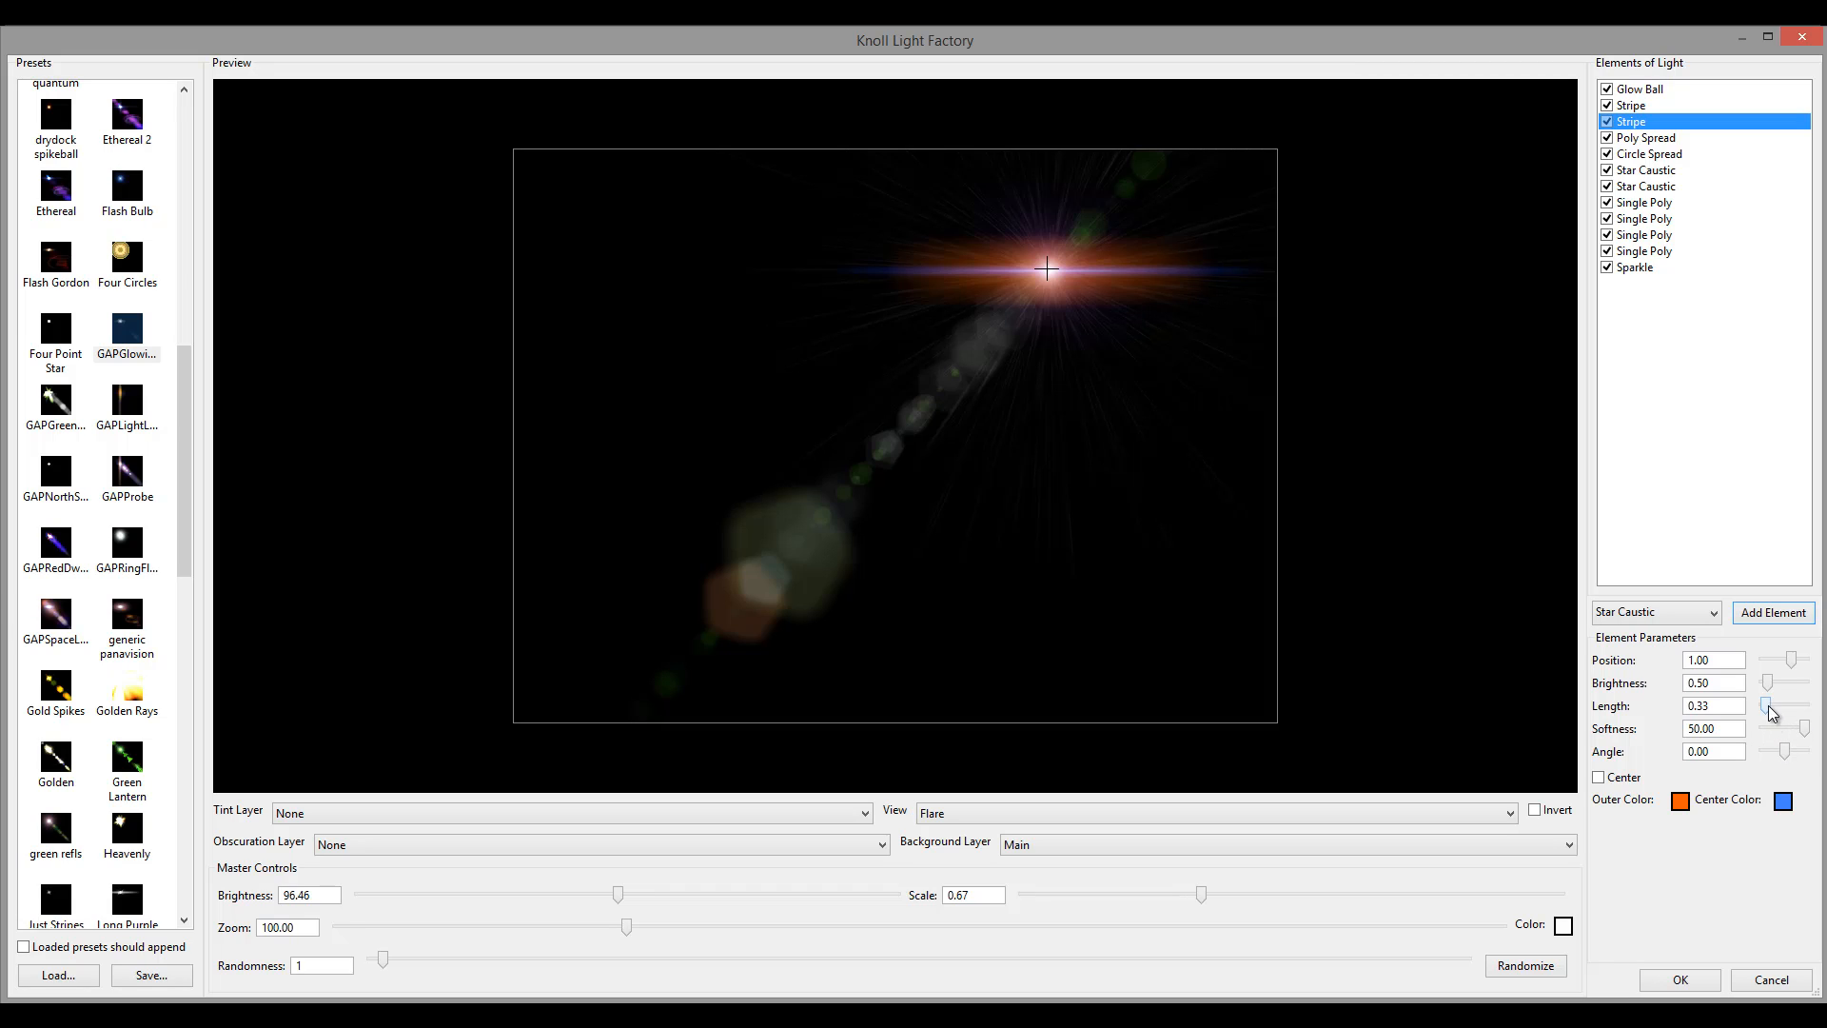
mouse_move(1772, 714)
left_mouse_down()
mouse_move(1748, 714)
mouse_move(1796, 731)
mouse_move(1763, 686)
left_mouse_up()
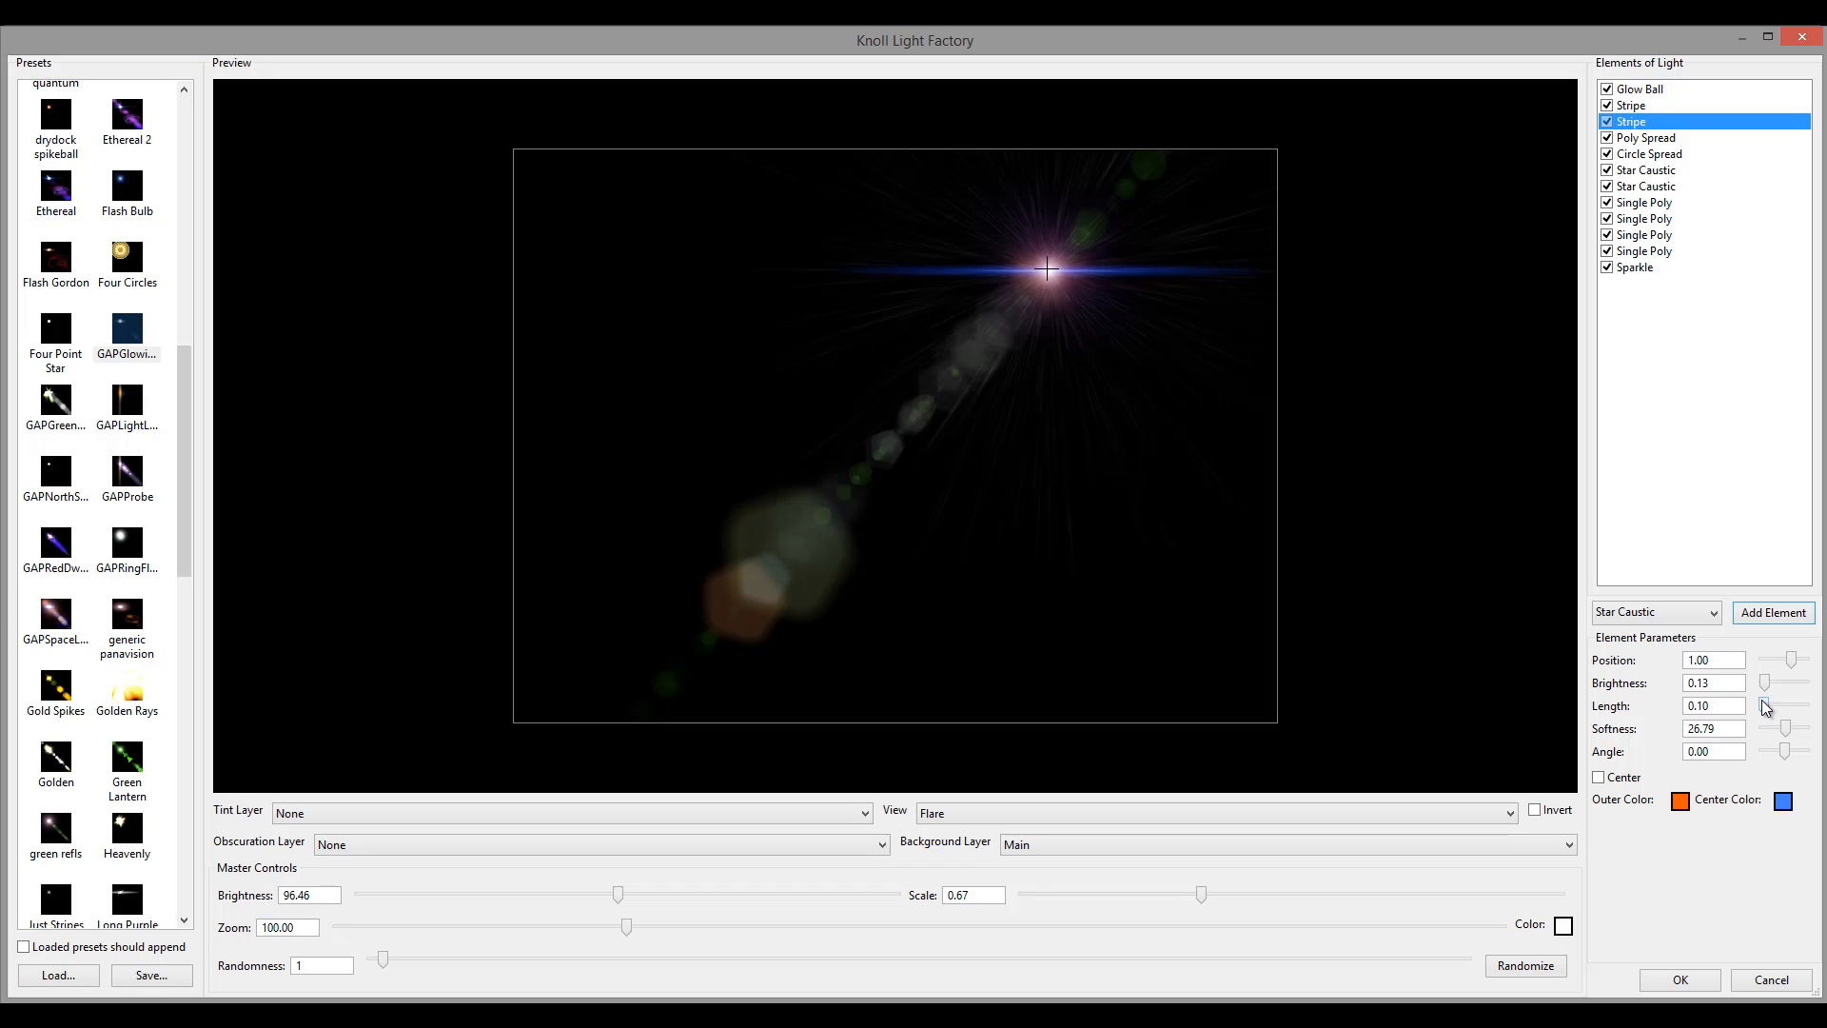
left_click_drag(1766, 707, 1767, 705)
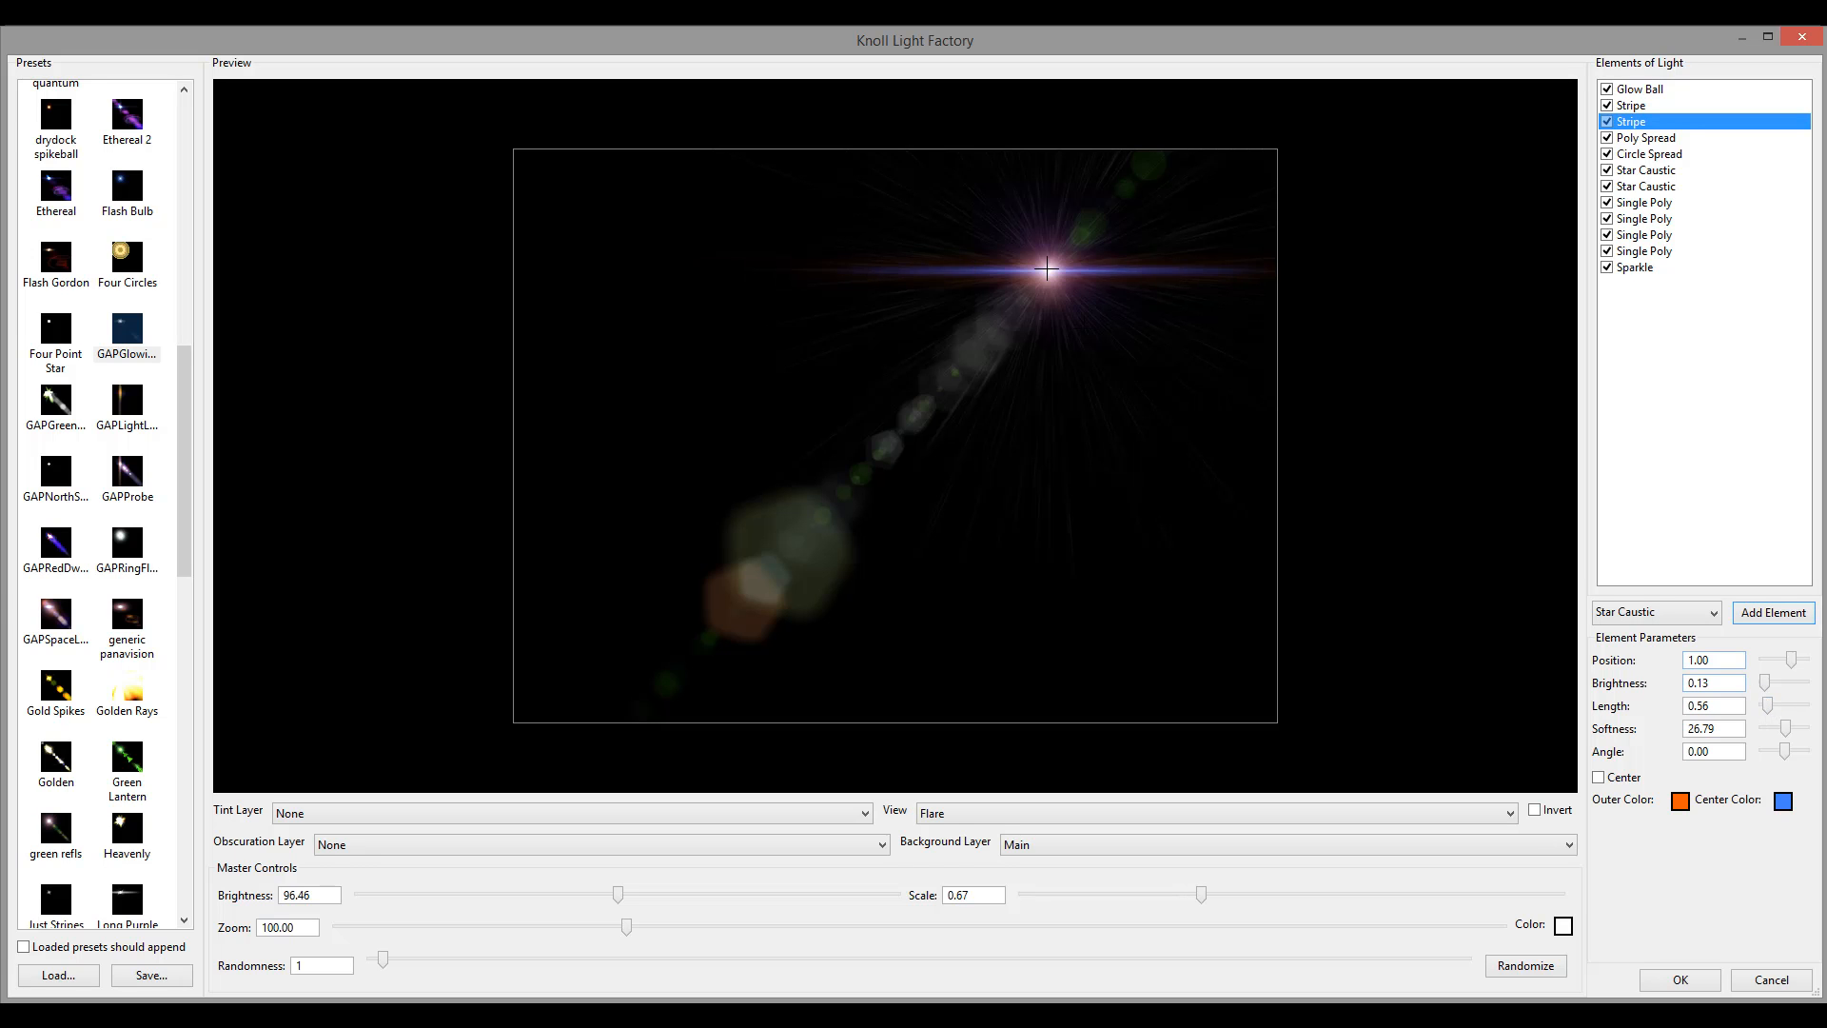
left_click_drag(1047, 269, 663, 272)
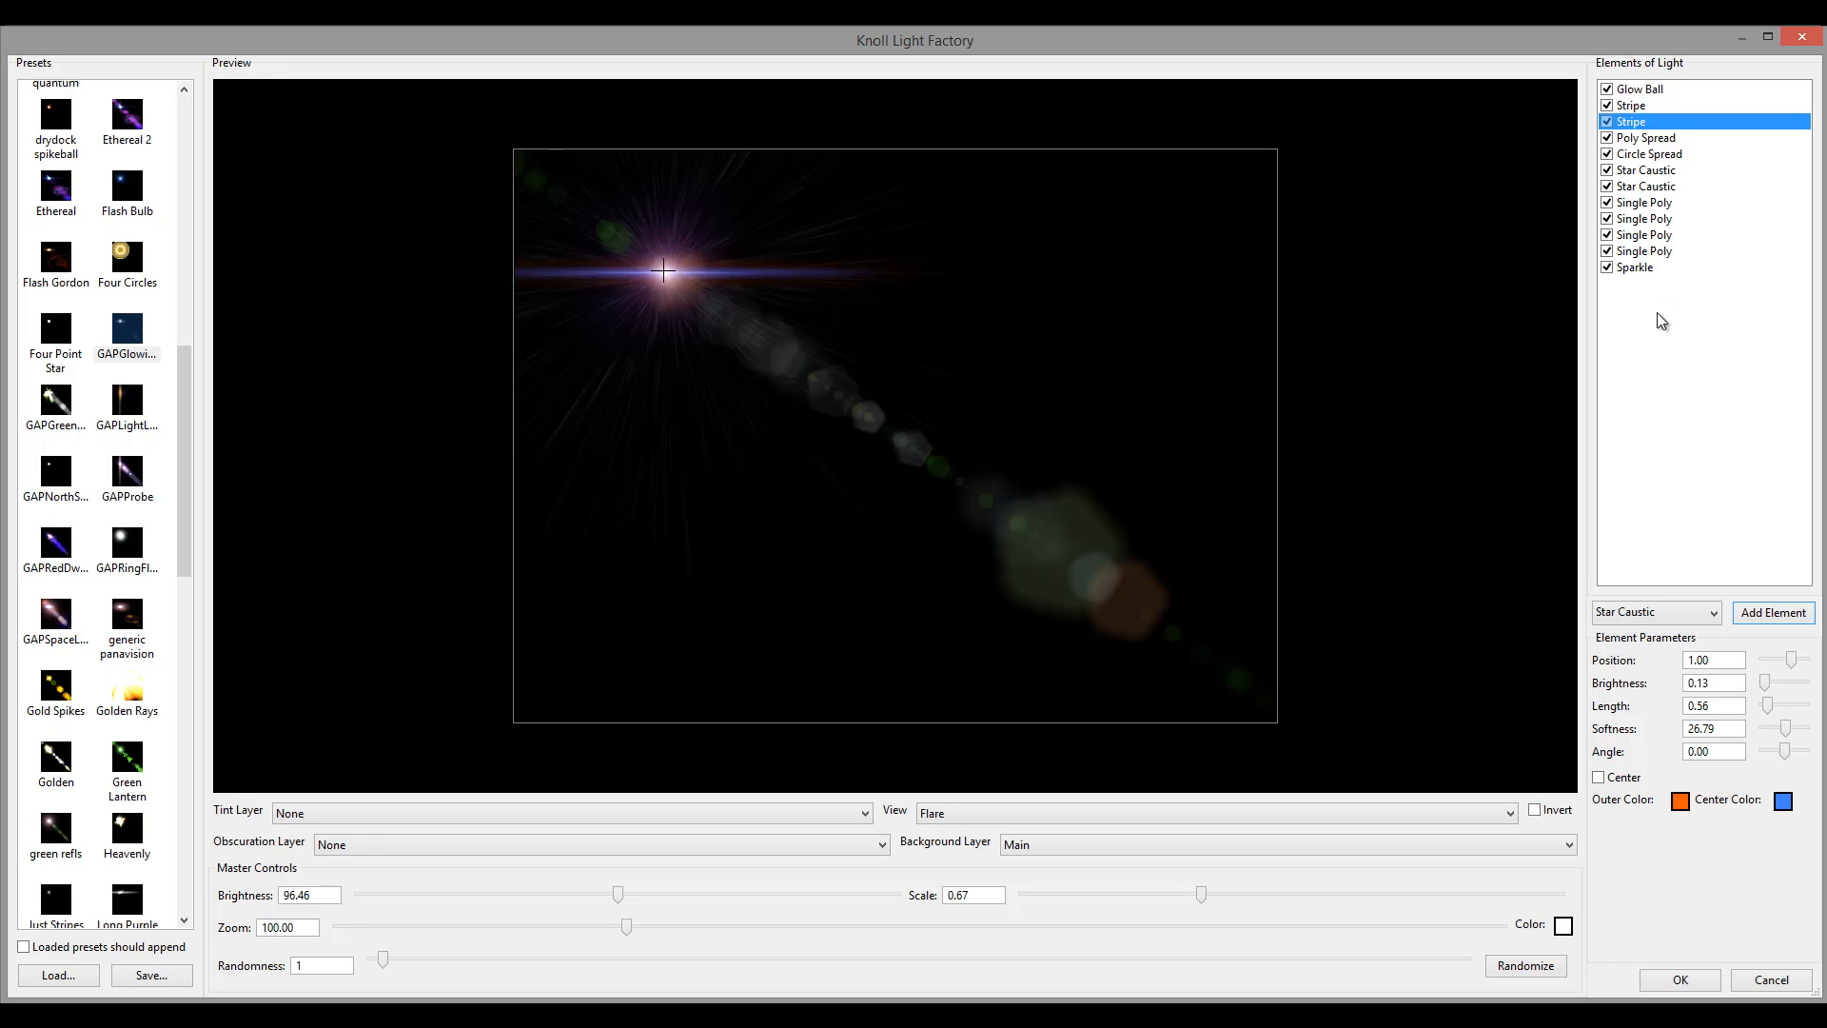
Add a Chroma Hoop element with brightness 0.24, softness 5.90, chroma spread -23.02, density 19, noise 3 and arc 1023.
left_click(1681, 615)
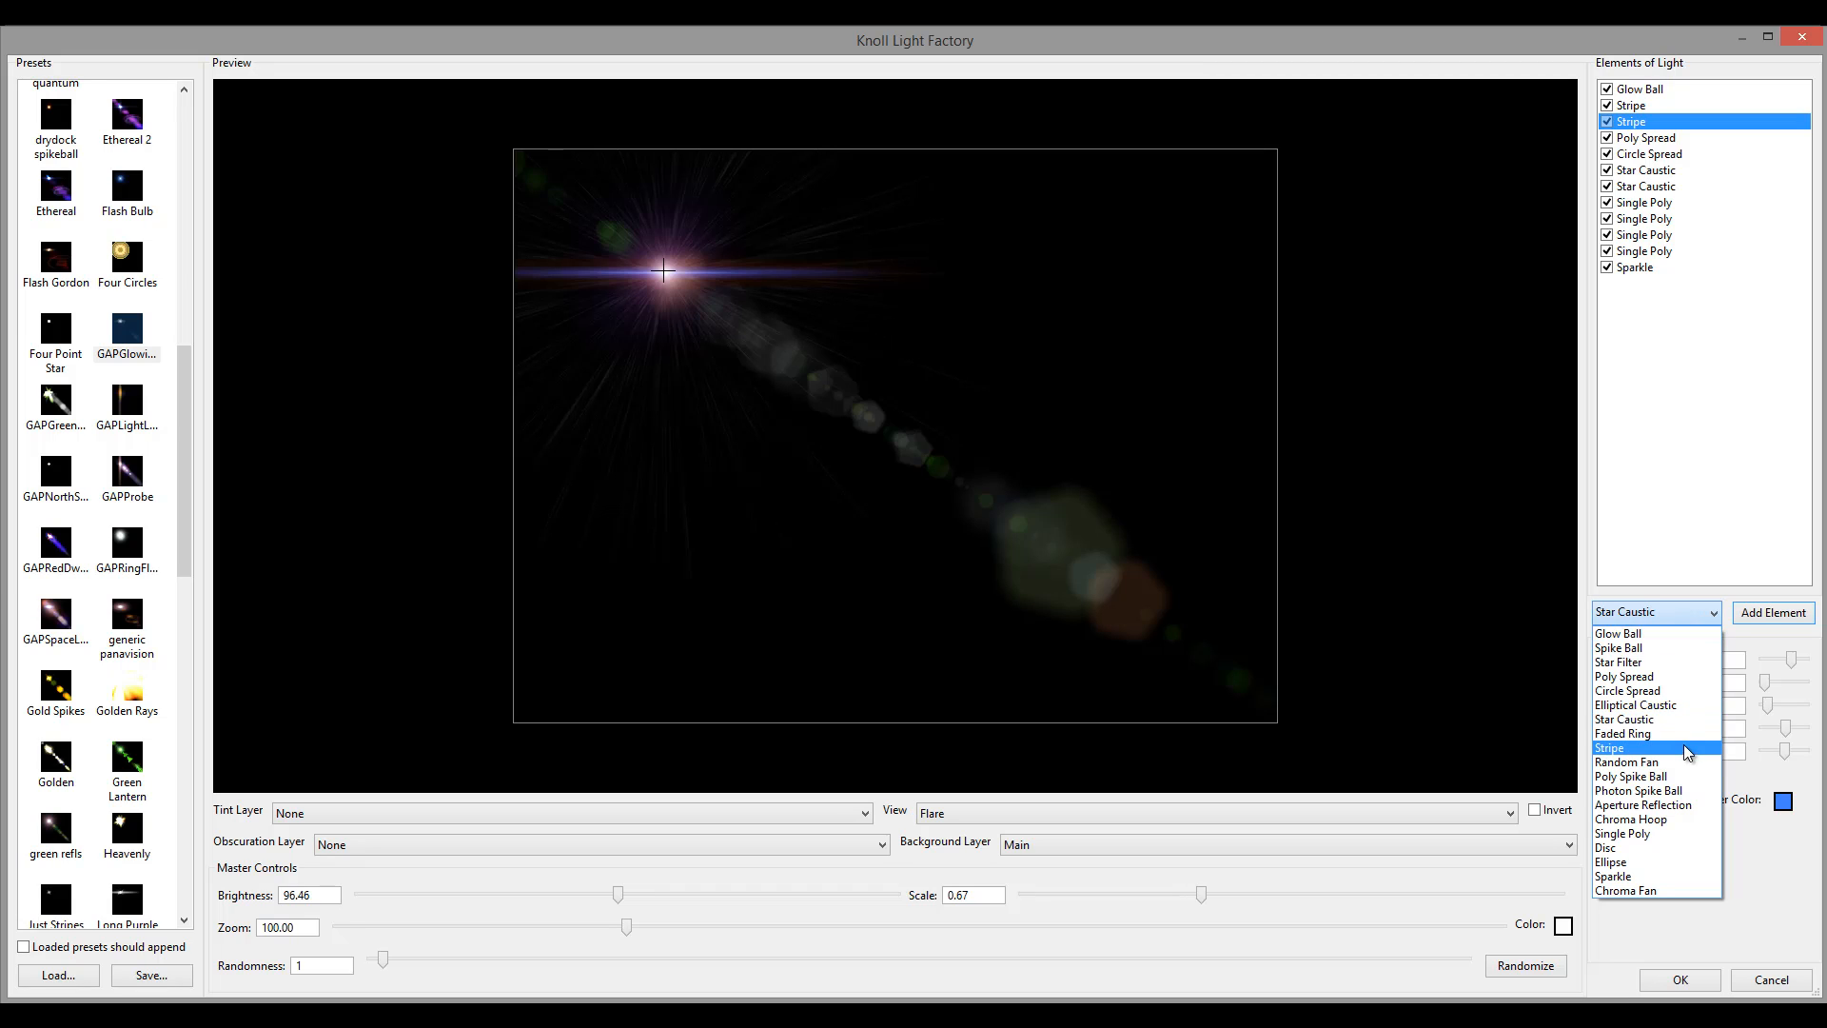
left_click(1673, 824)
left_click(1773, 612)
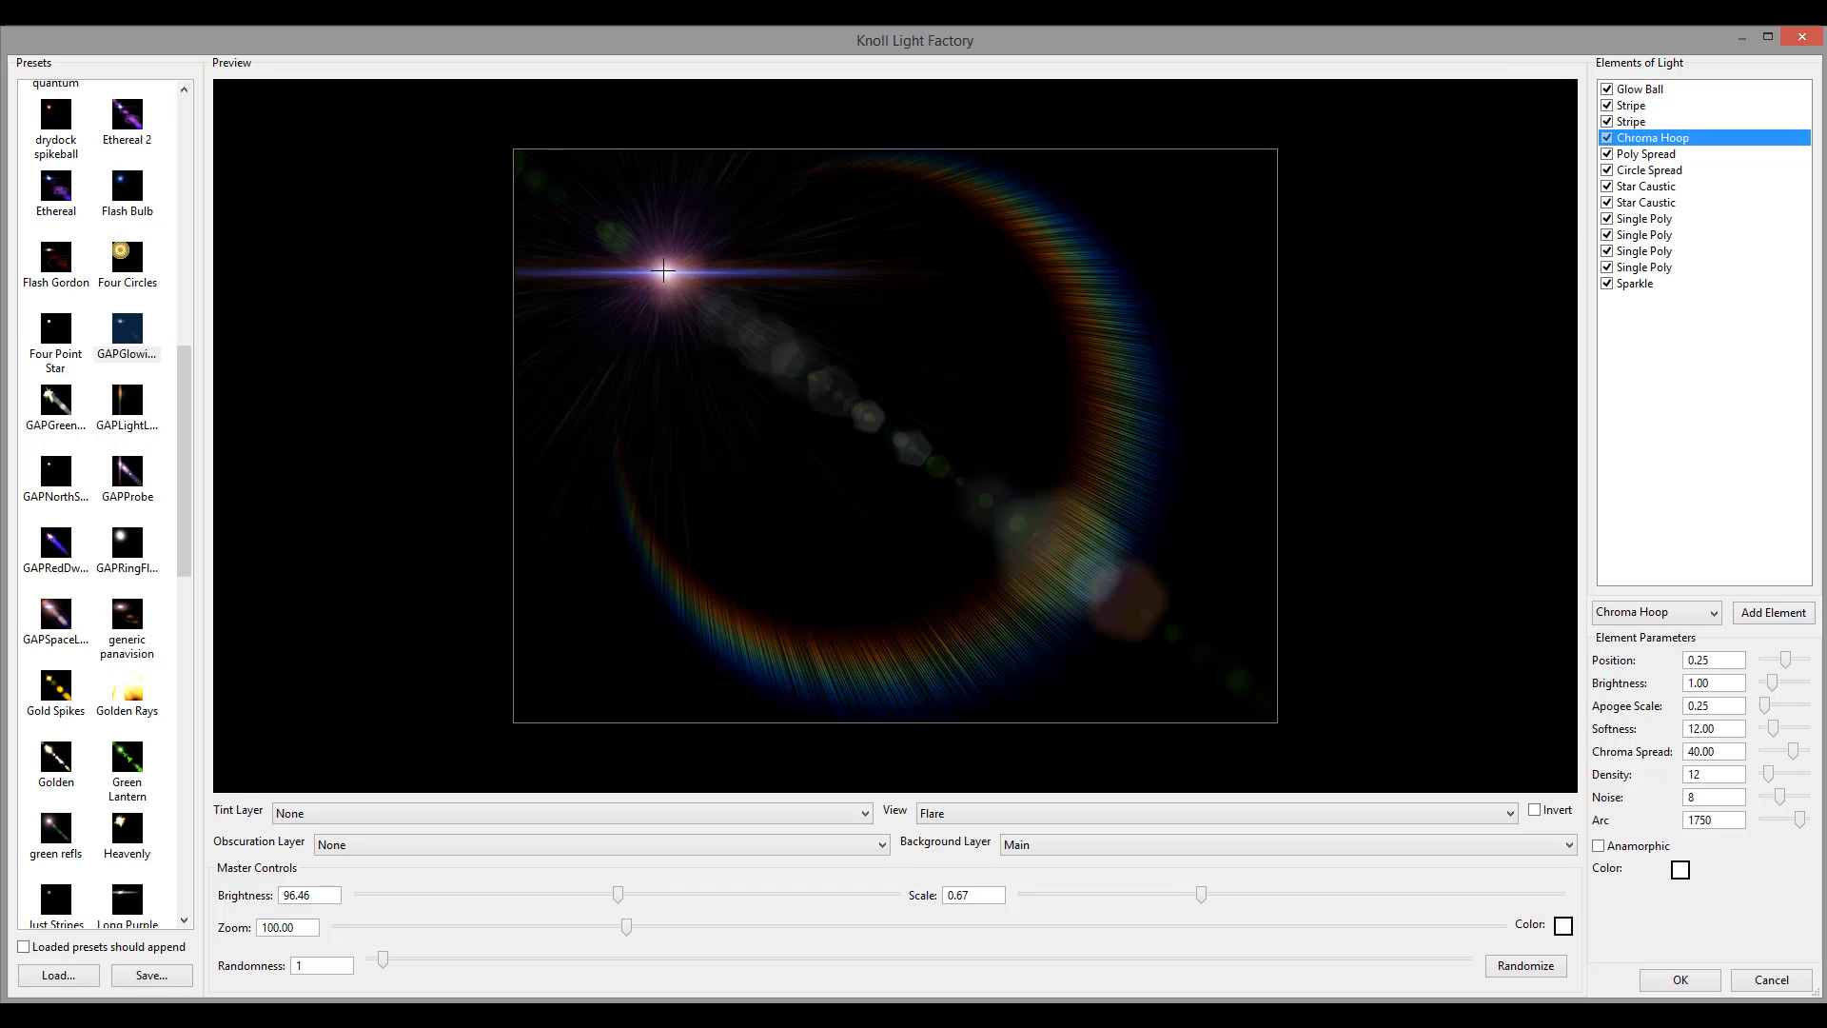
left_click_drag(1774, 689, 1766, 691)
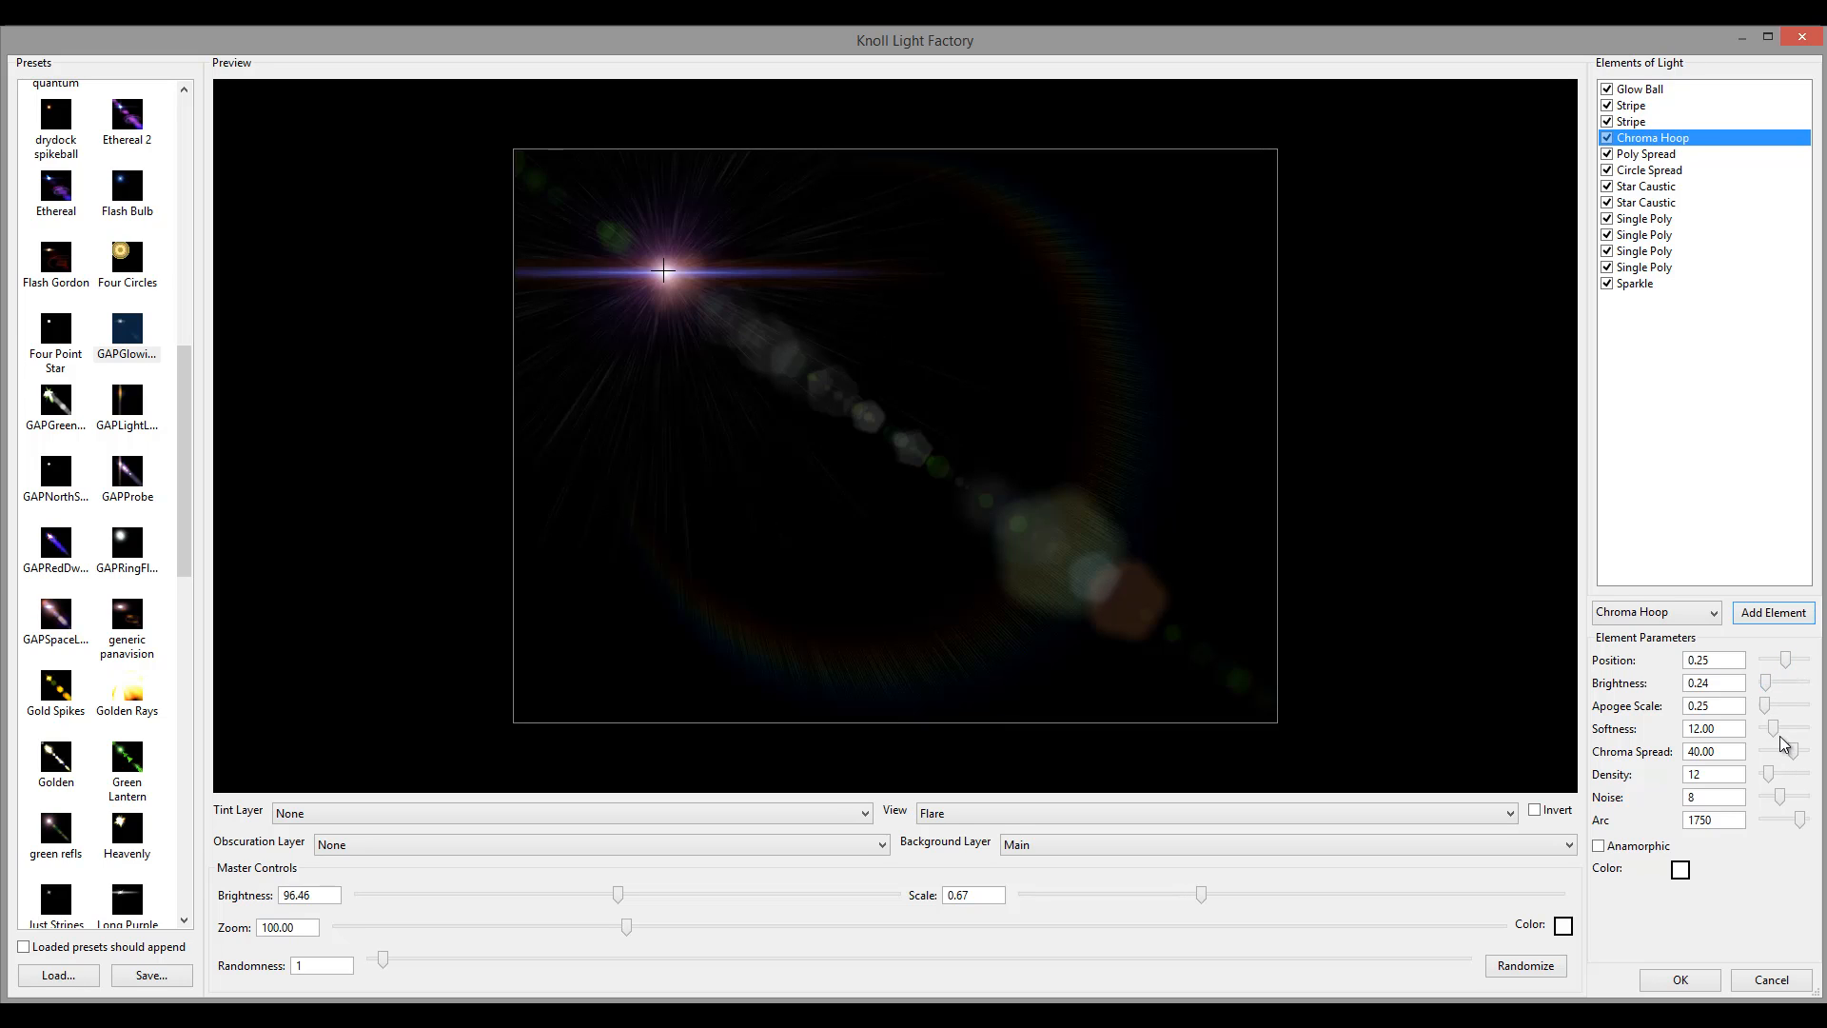
left_click_drag(1774, 729, 1784, 820)
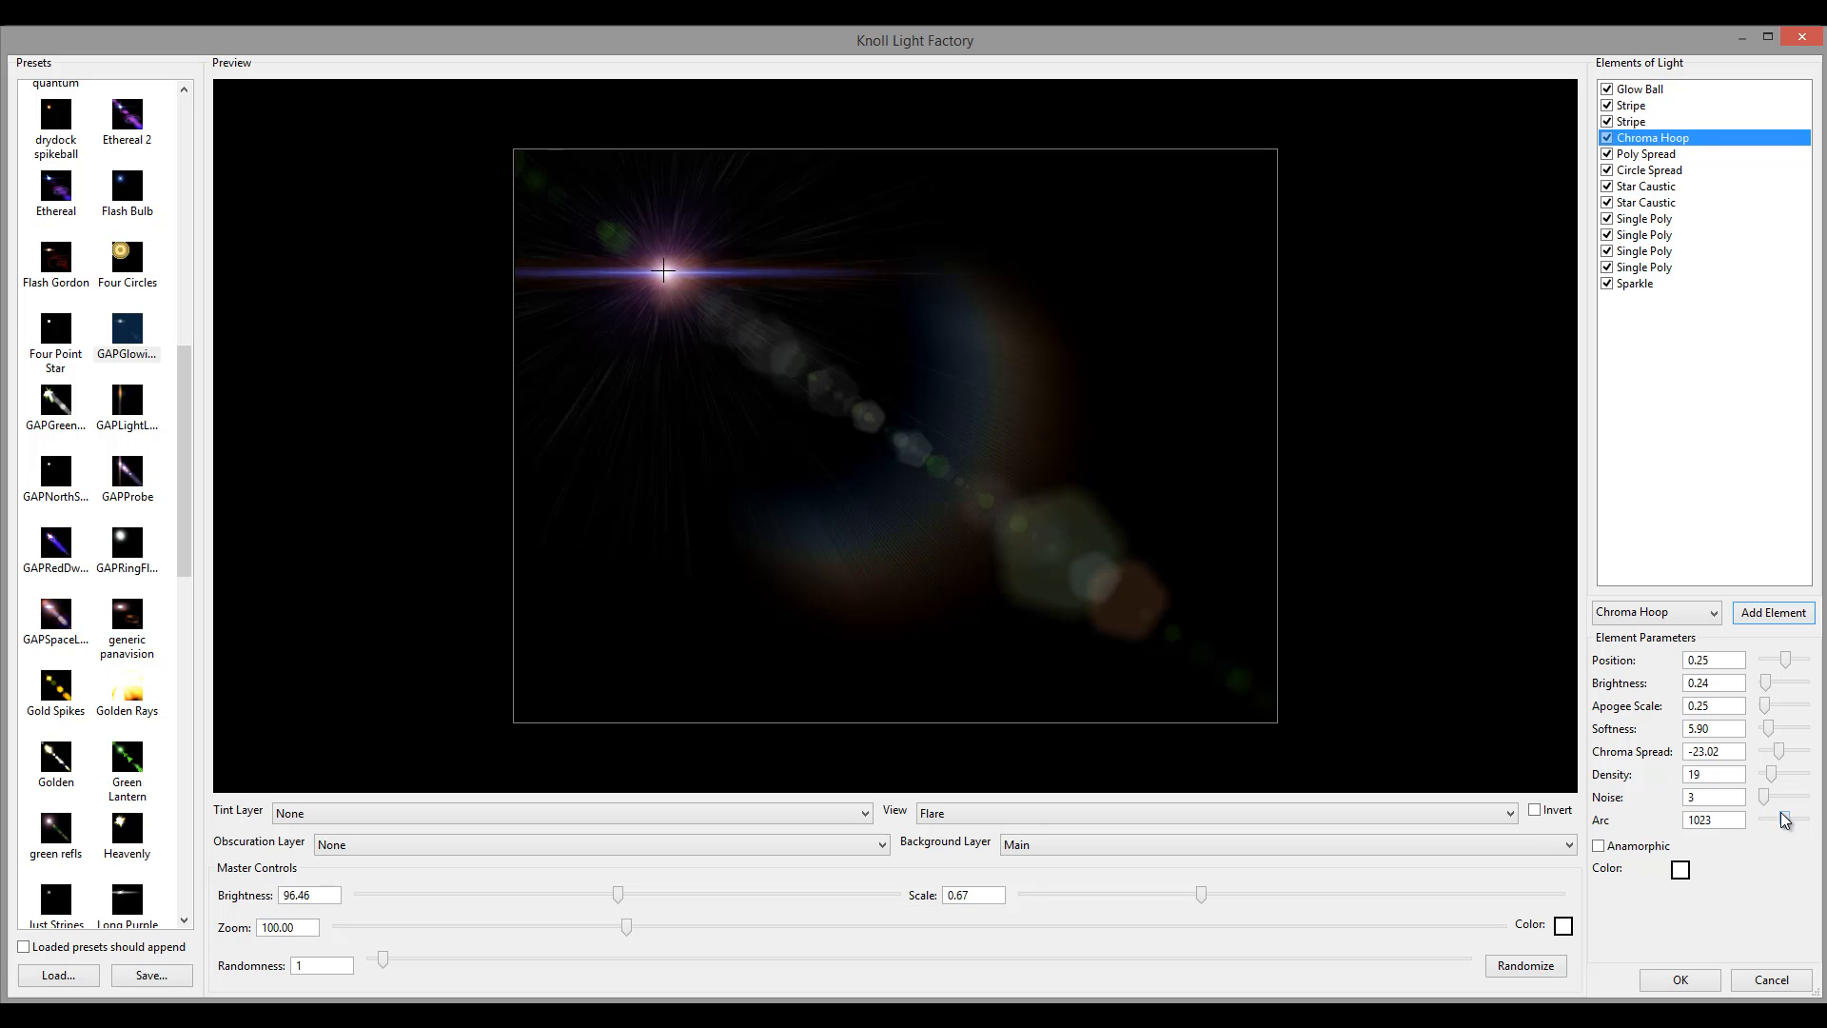
Set the Chroma Hoop's chroma spread to 43.95, apogee scale to 0.10 and brightness to 0.13, with the light source in the frame's upper-right area.
left_click_drag(664, 272, 1183, 208)
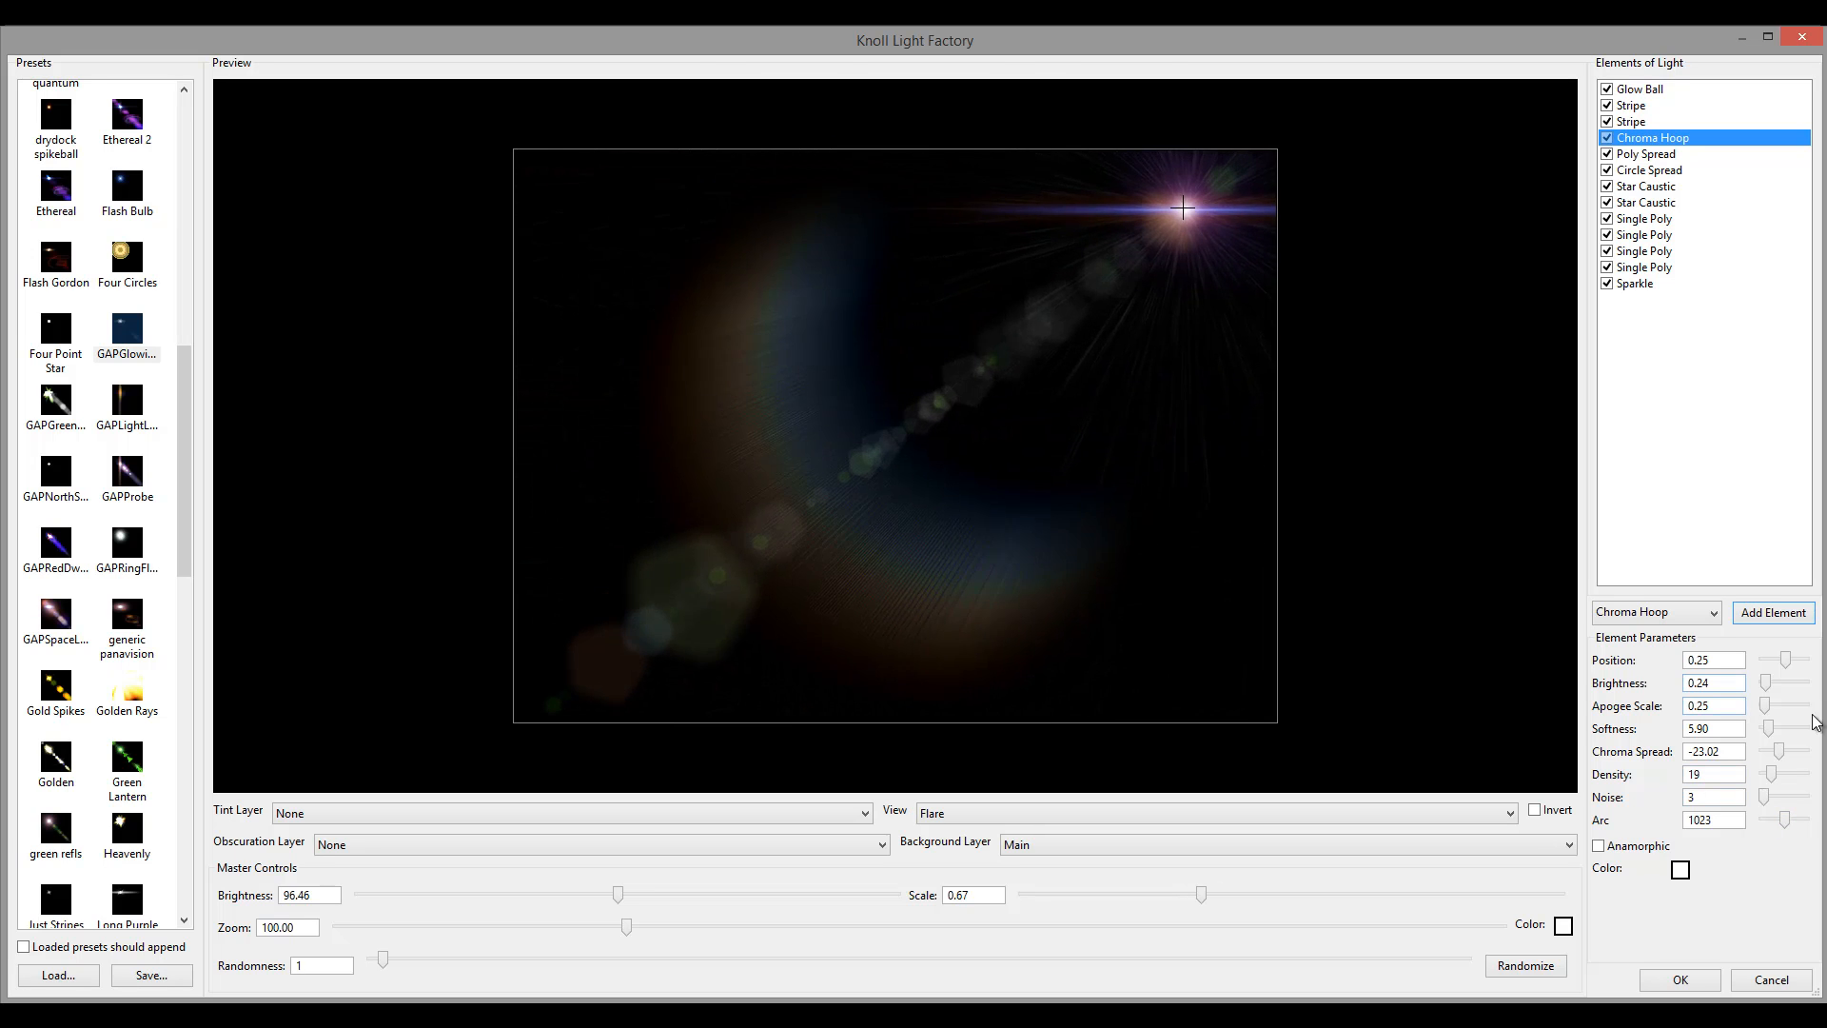
left_click_drag(1779, 752, 1765, 709)
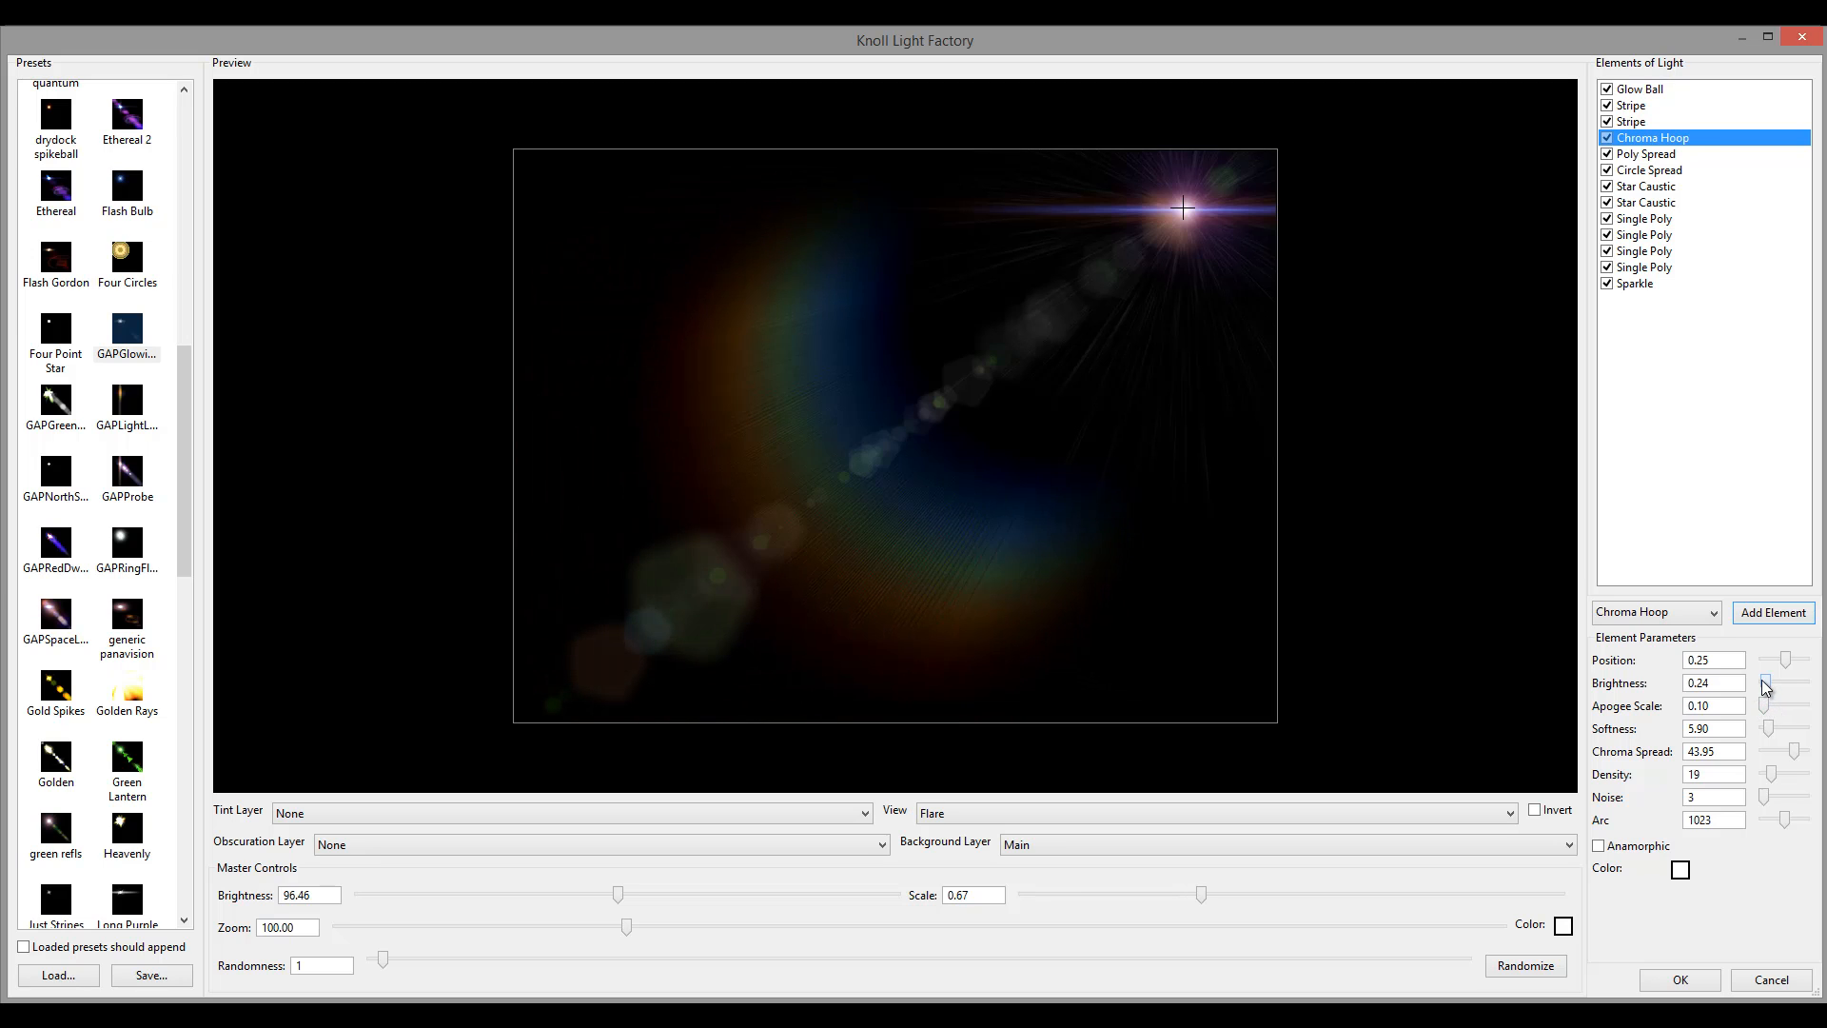
left_click_drag(1770, 686, 1766, 686)
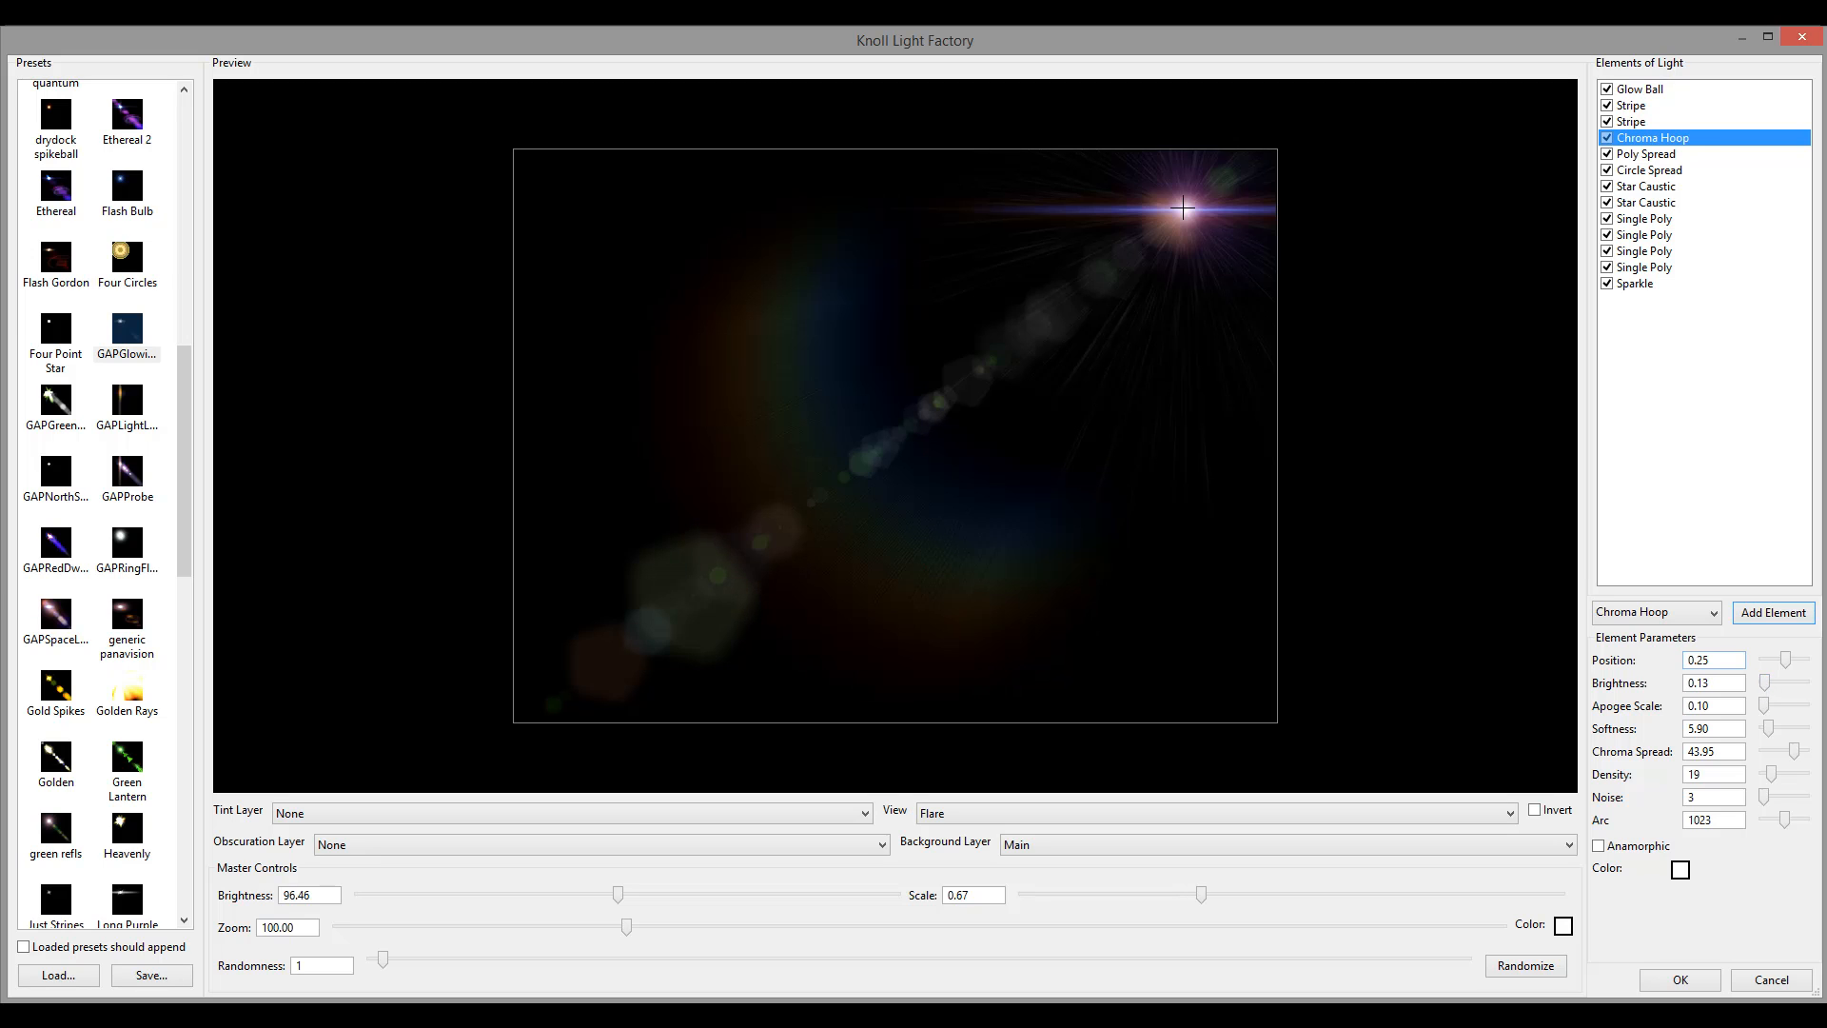
left_click_drag(1183, 207, 1084, 311)
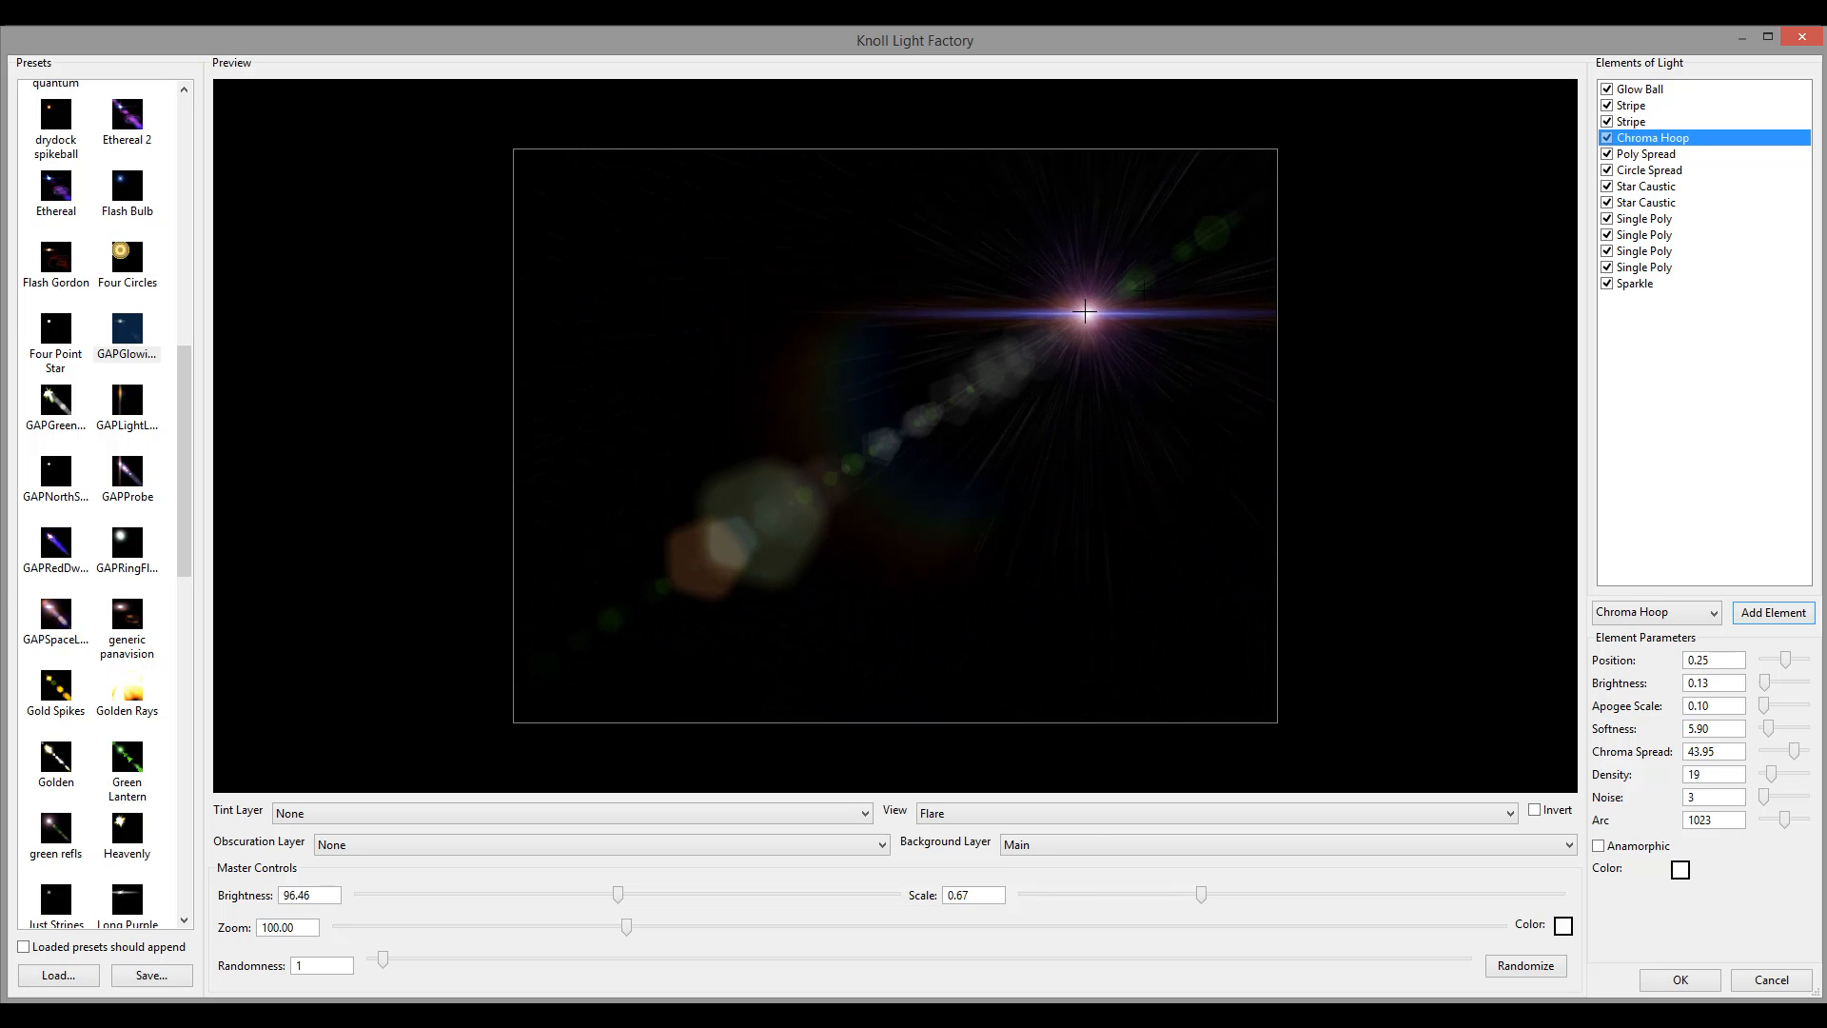
Add a Chroma Fan with scale 0.56, cycles 1, spread 1488, radial offset 419 and brightness 0.47, and move the light source slightly toward the center.
left_click(1710, 612)
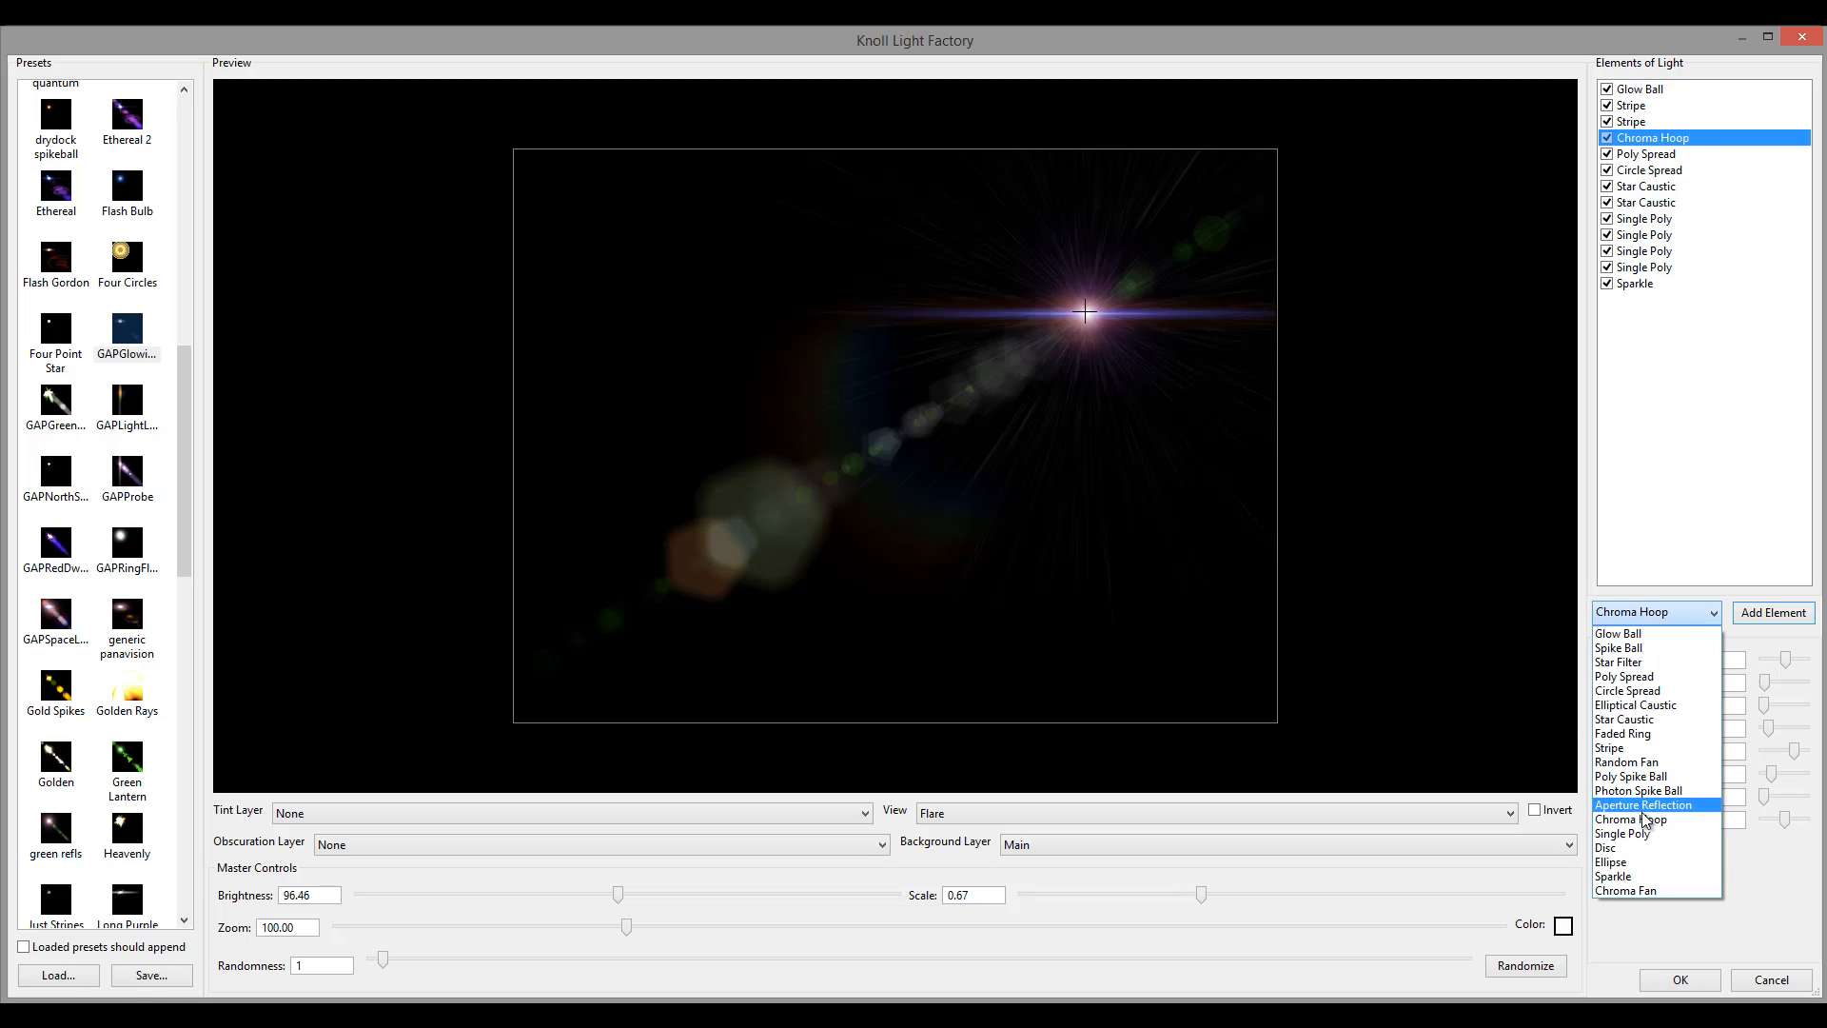
left_click(1635, 888)
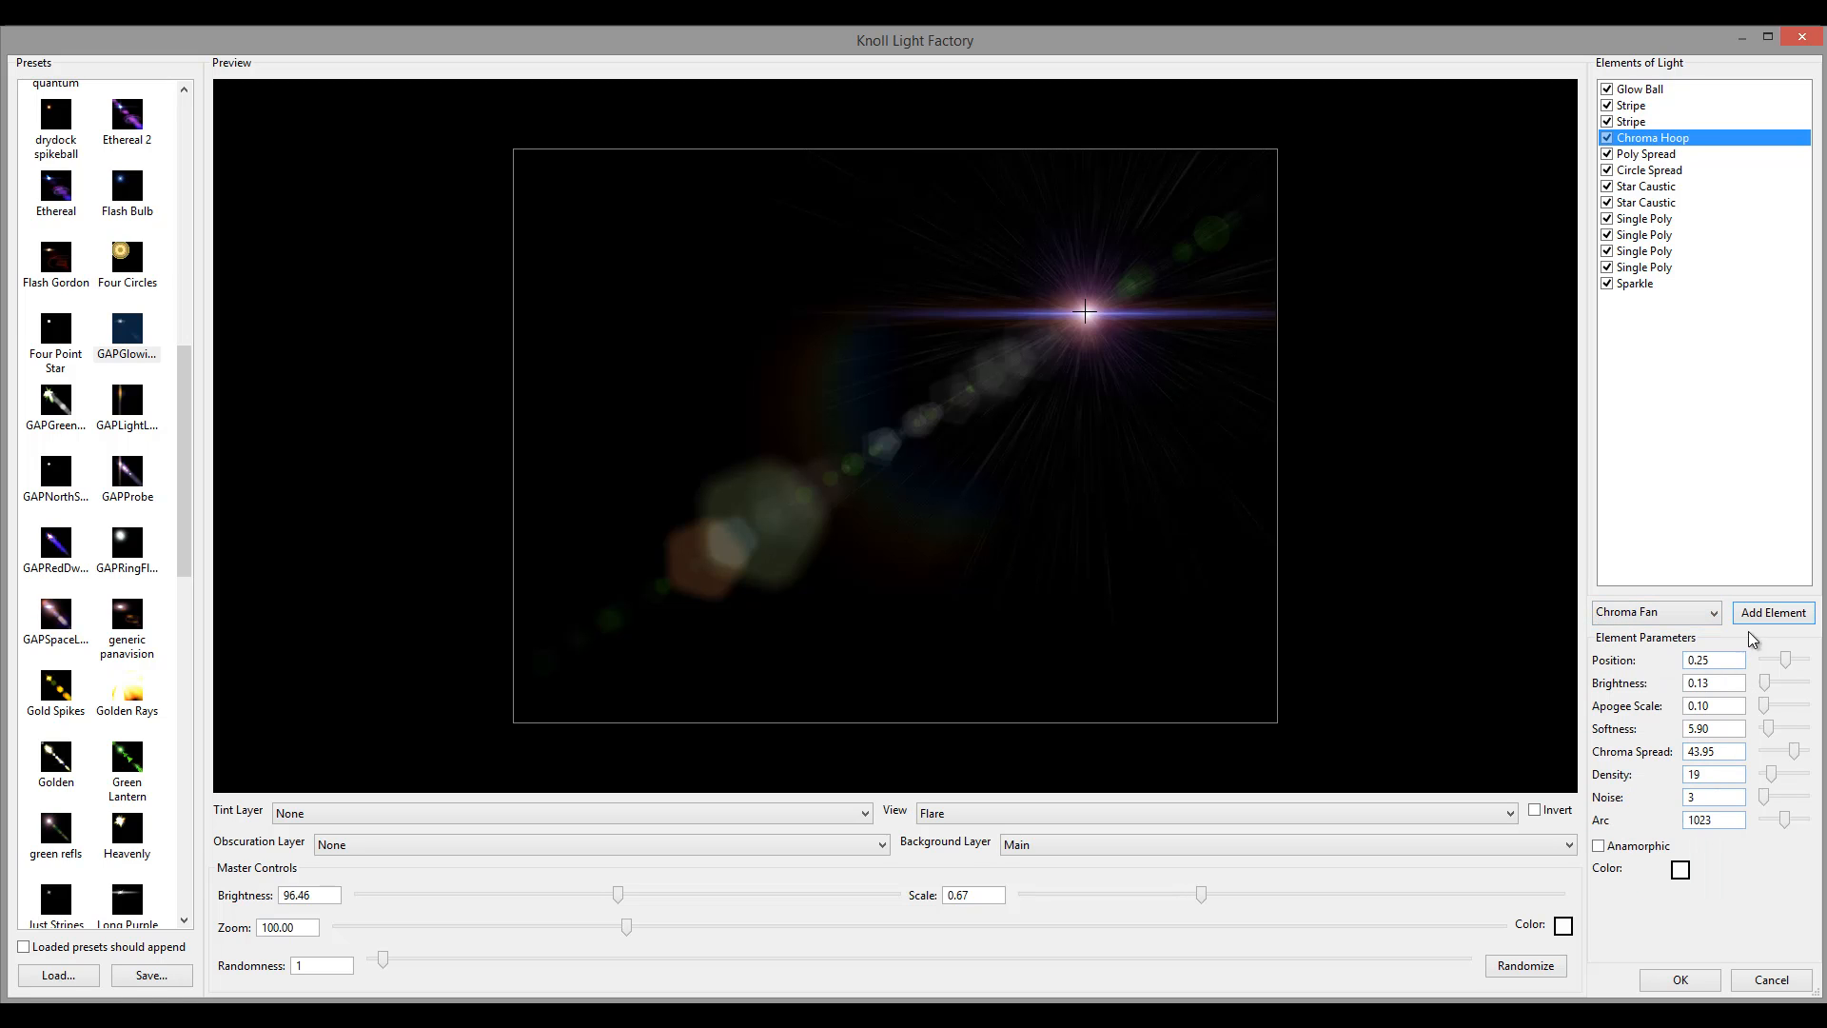
left_click(1767, 612)
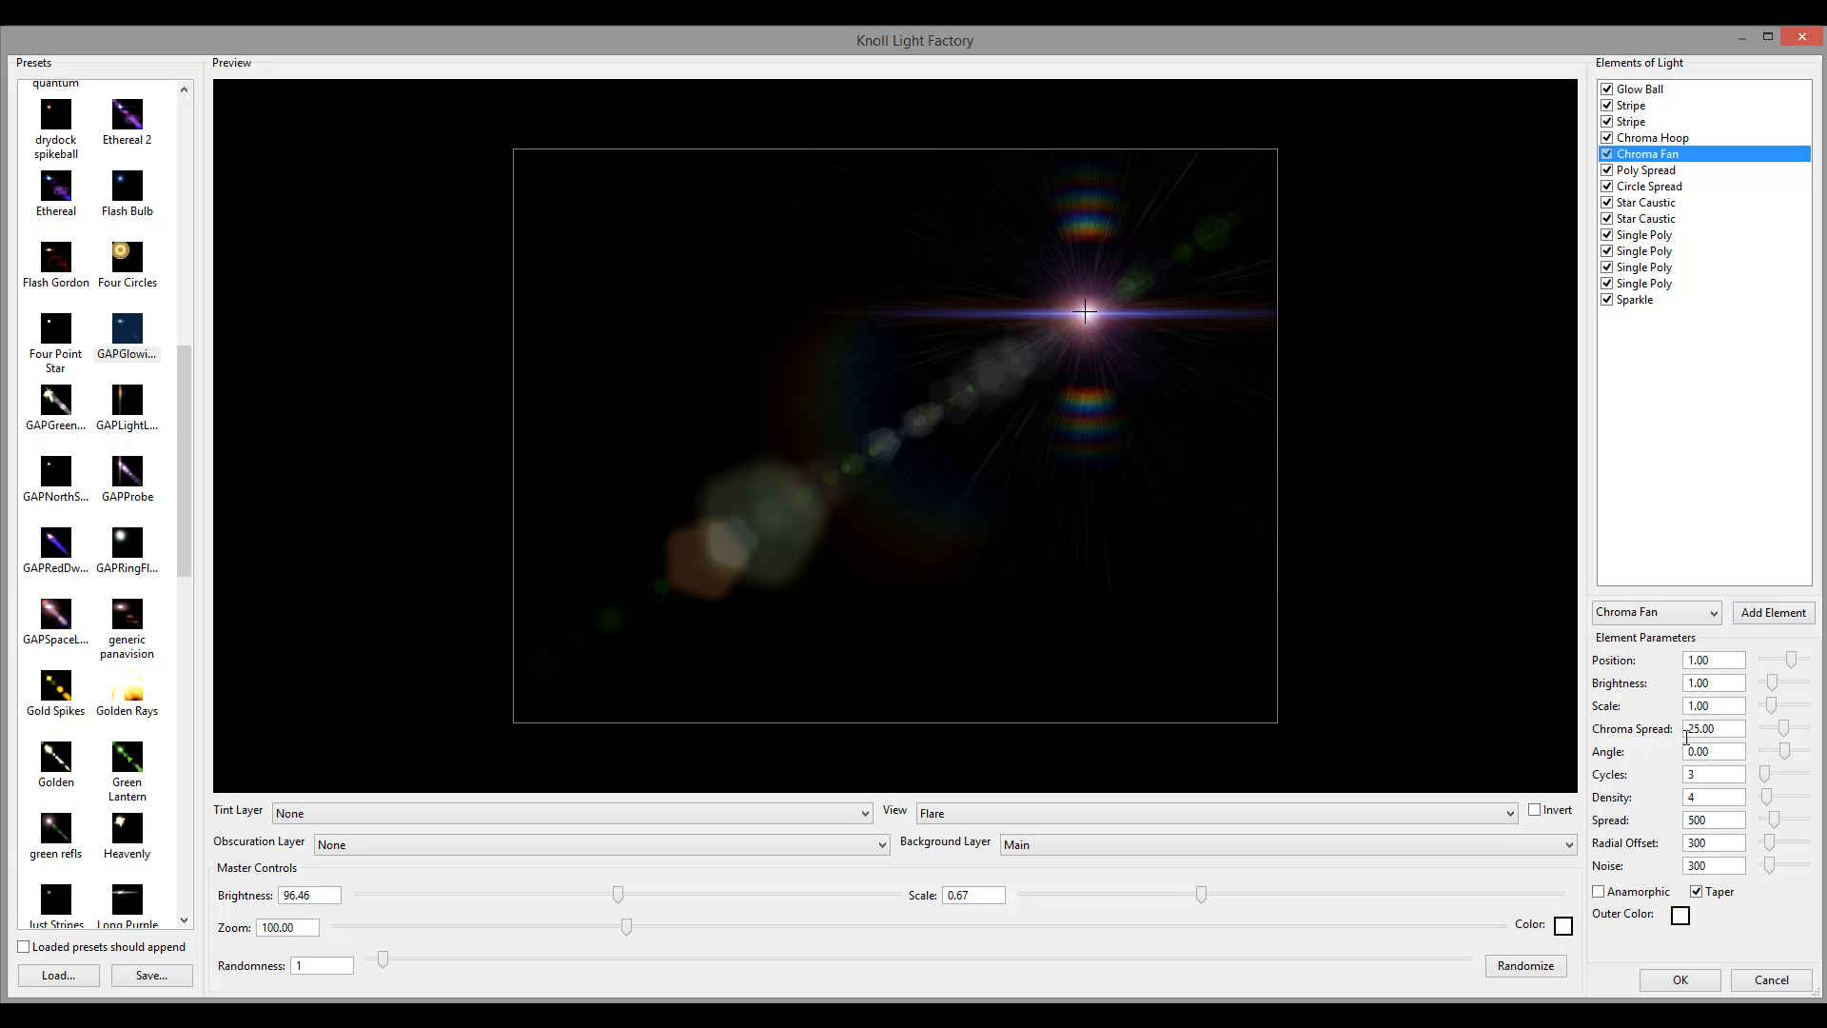
left_click_drag(1772, 706, 1766, 706)
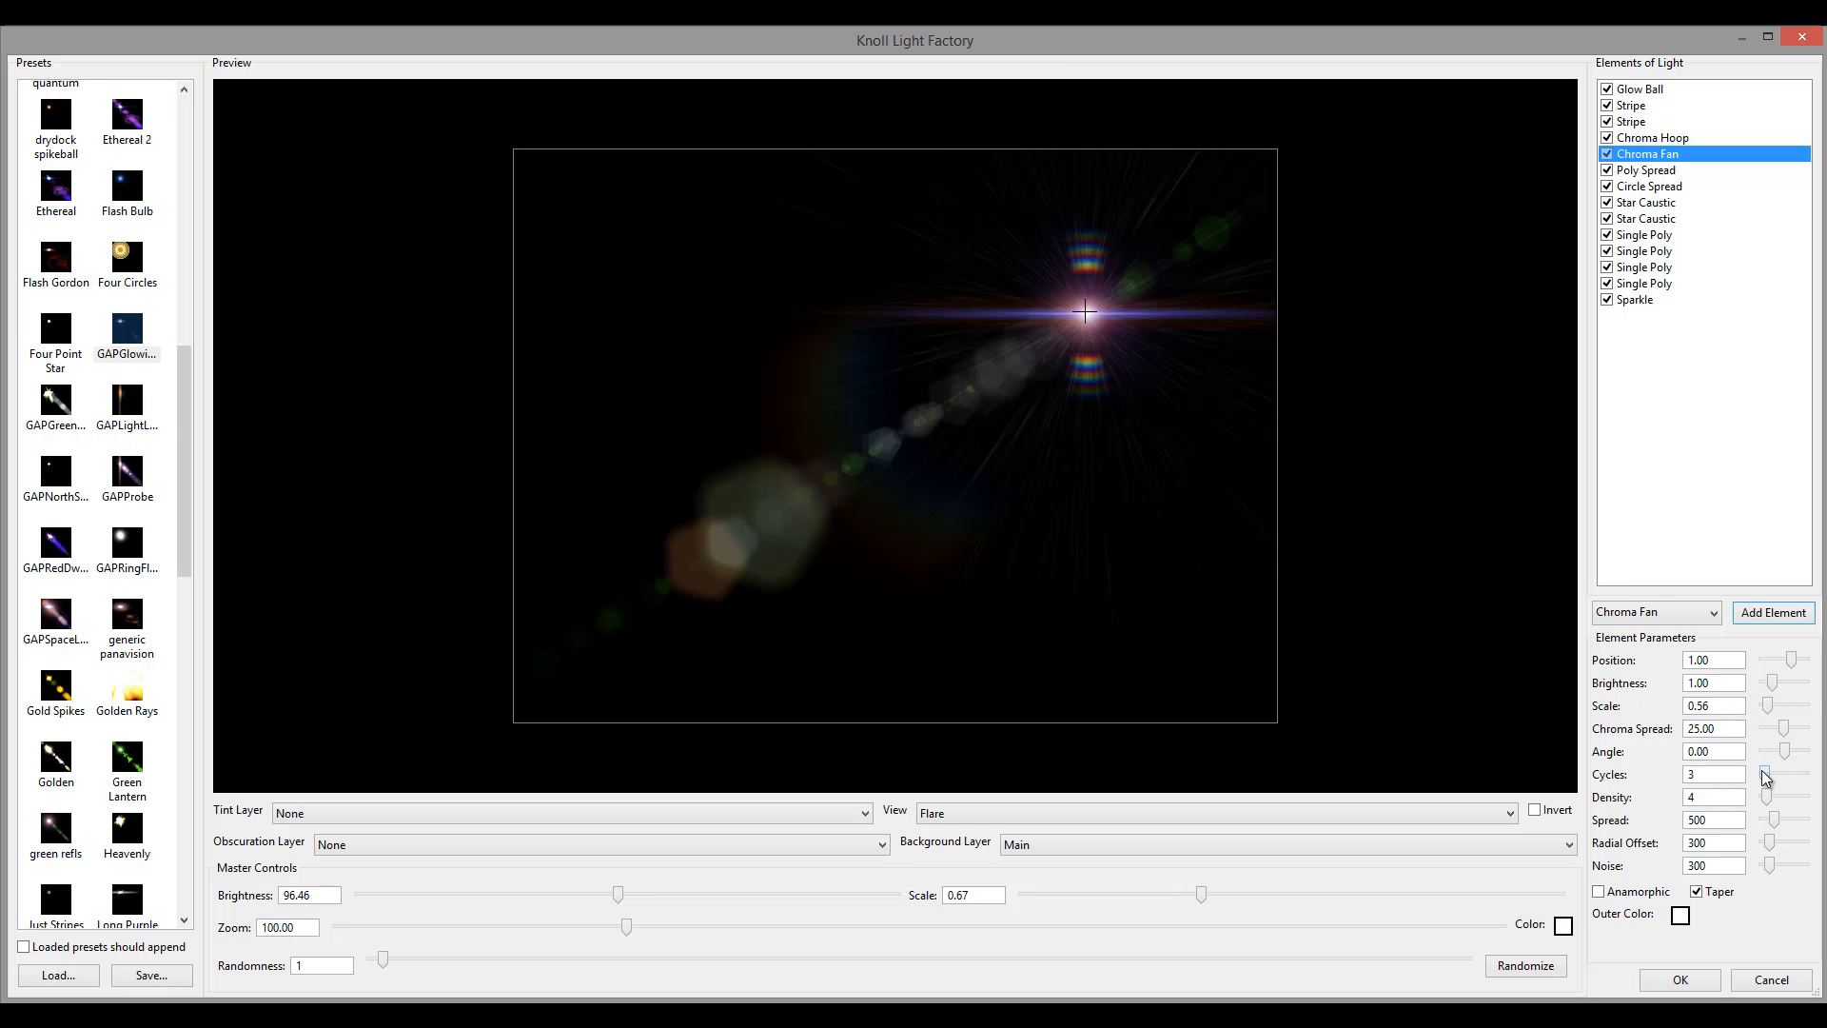
left_click_drag(1765, 775, 1761, 775)
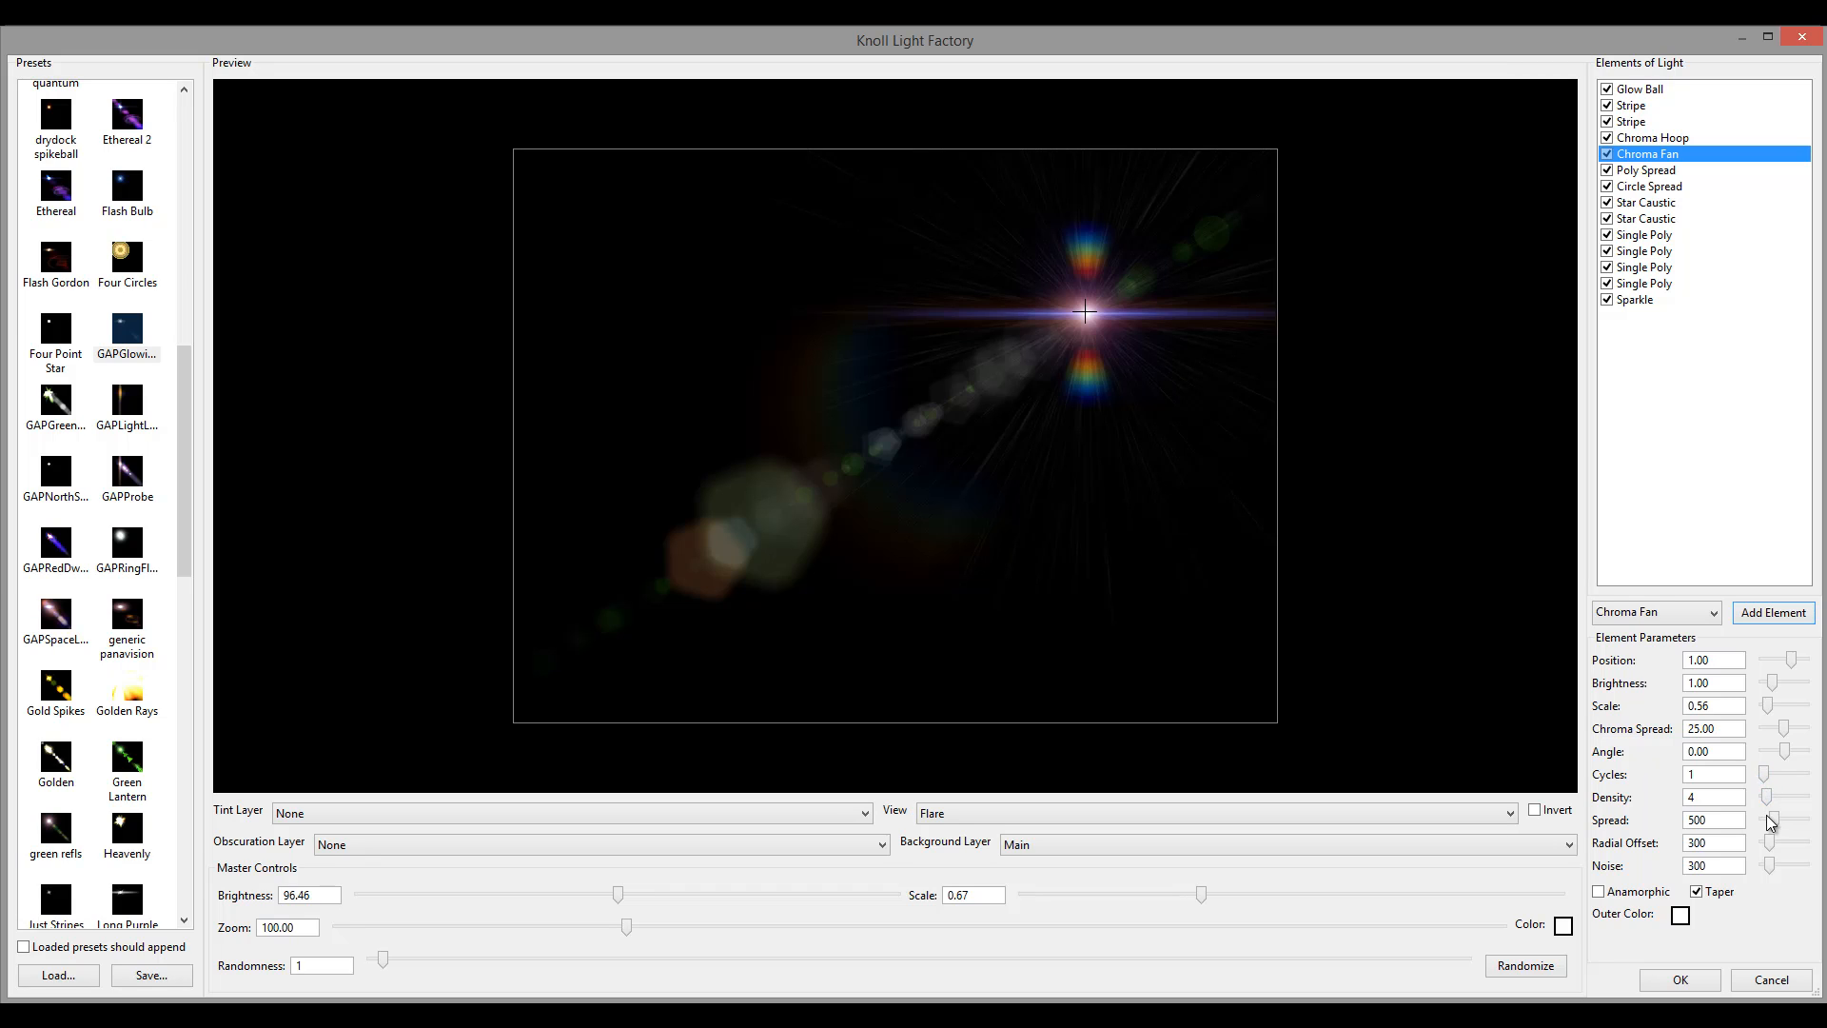
mouse_move(1774, 820)
left_mouse_down()
mouse_move(1805, 821)
mouse_move(1774, 843)
mouse_move(1798, 843)
mouse_move(1772, 843)
left_mouse_up()
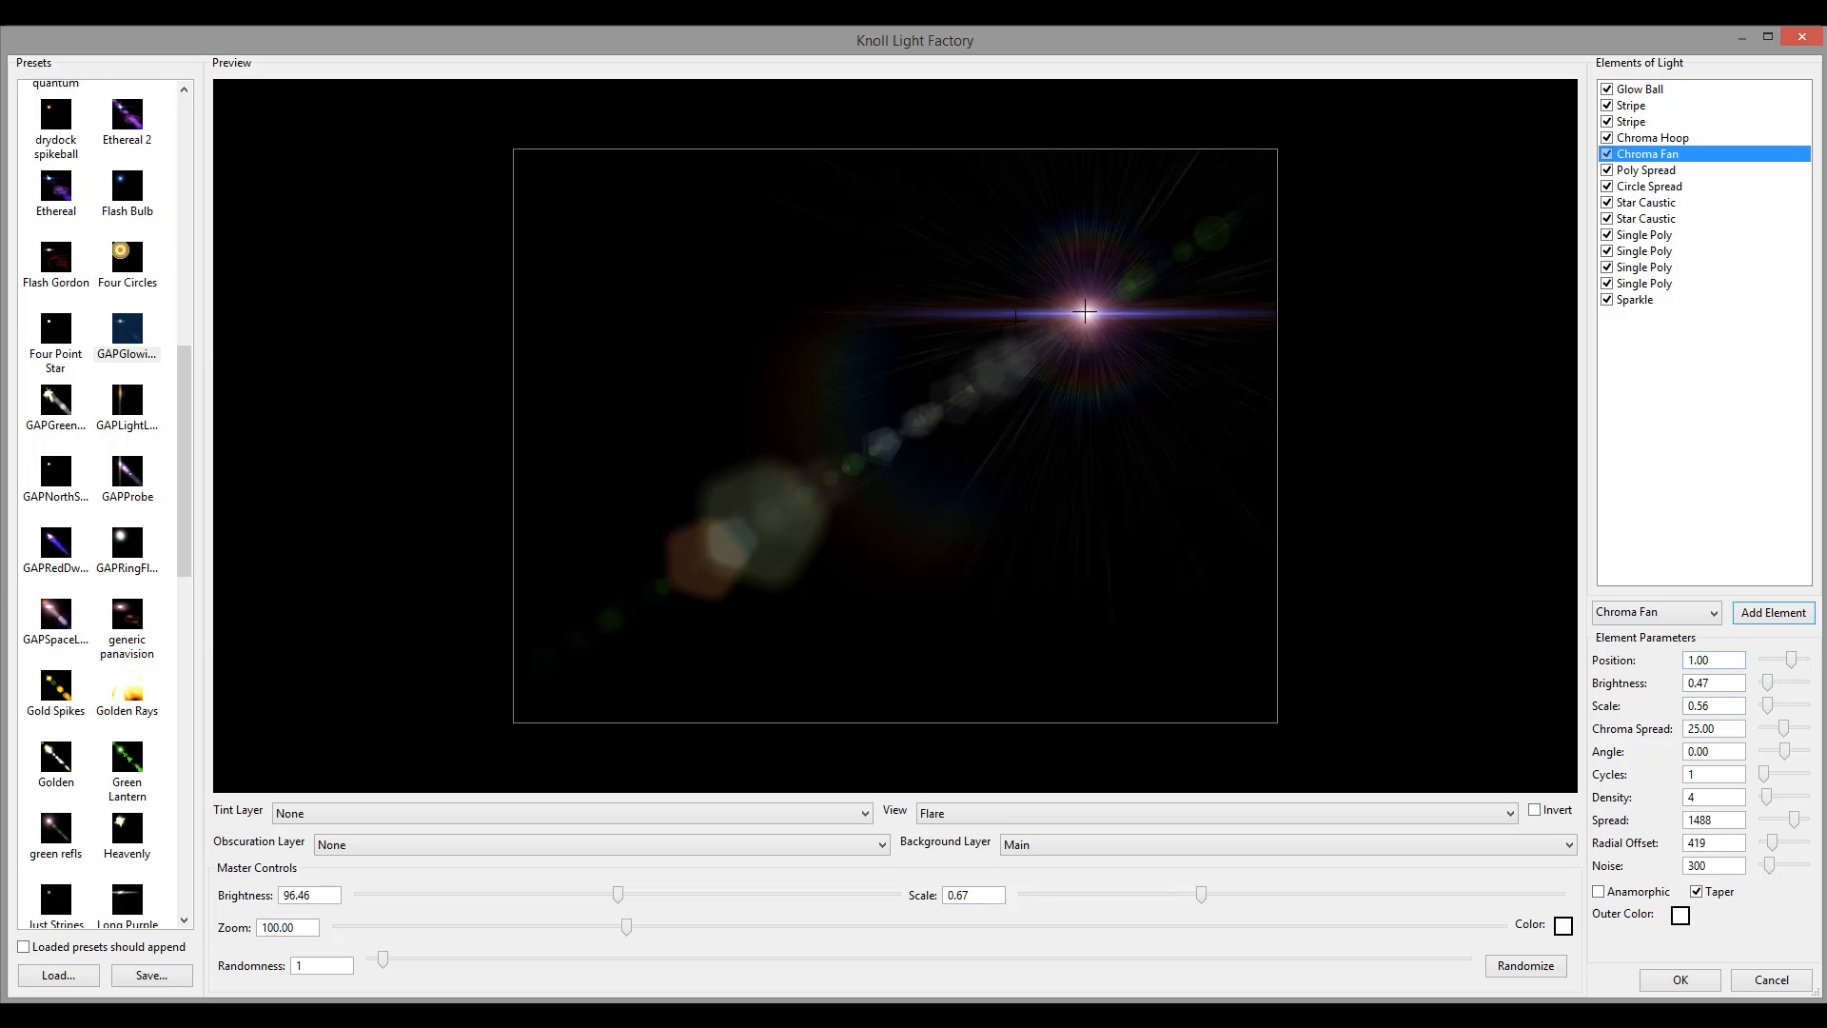
left_click_drag(1085, 311, 1054, 337)
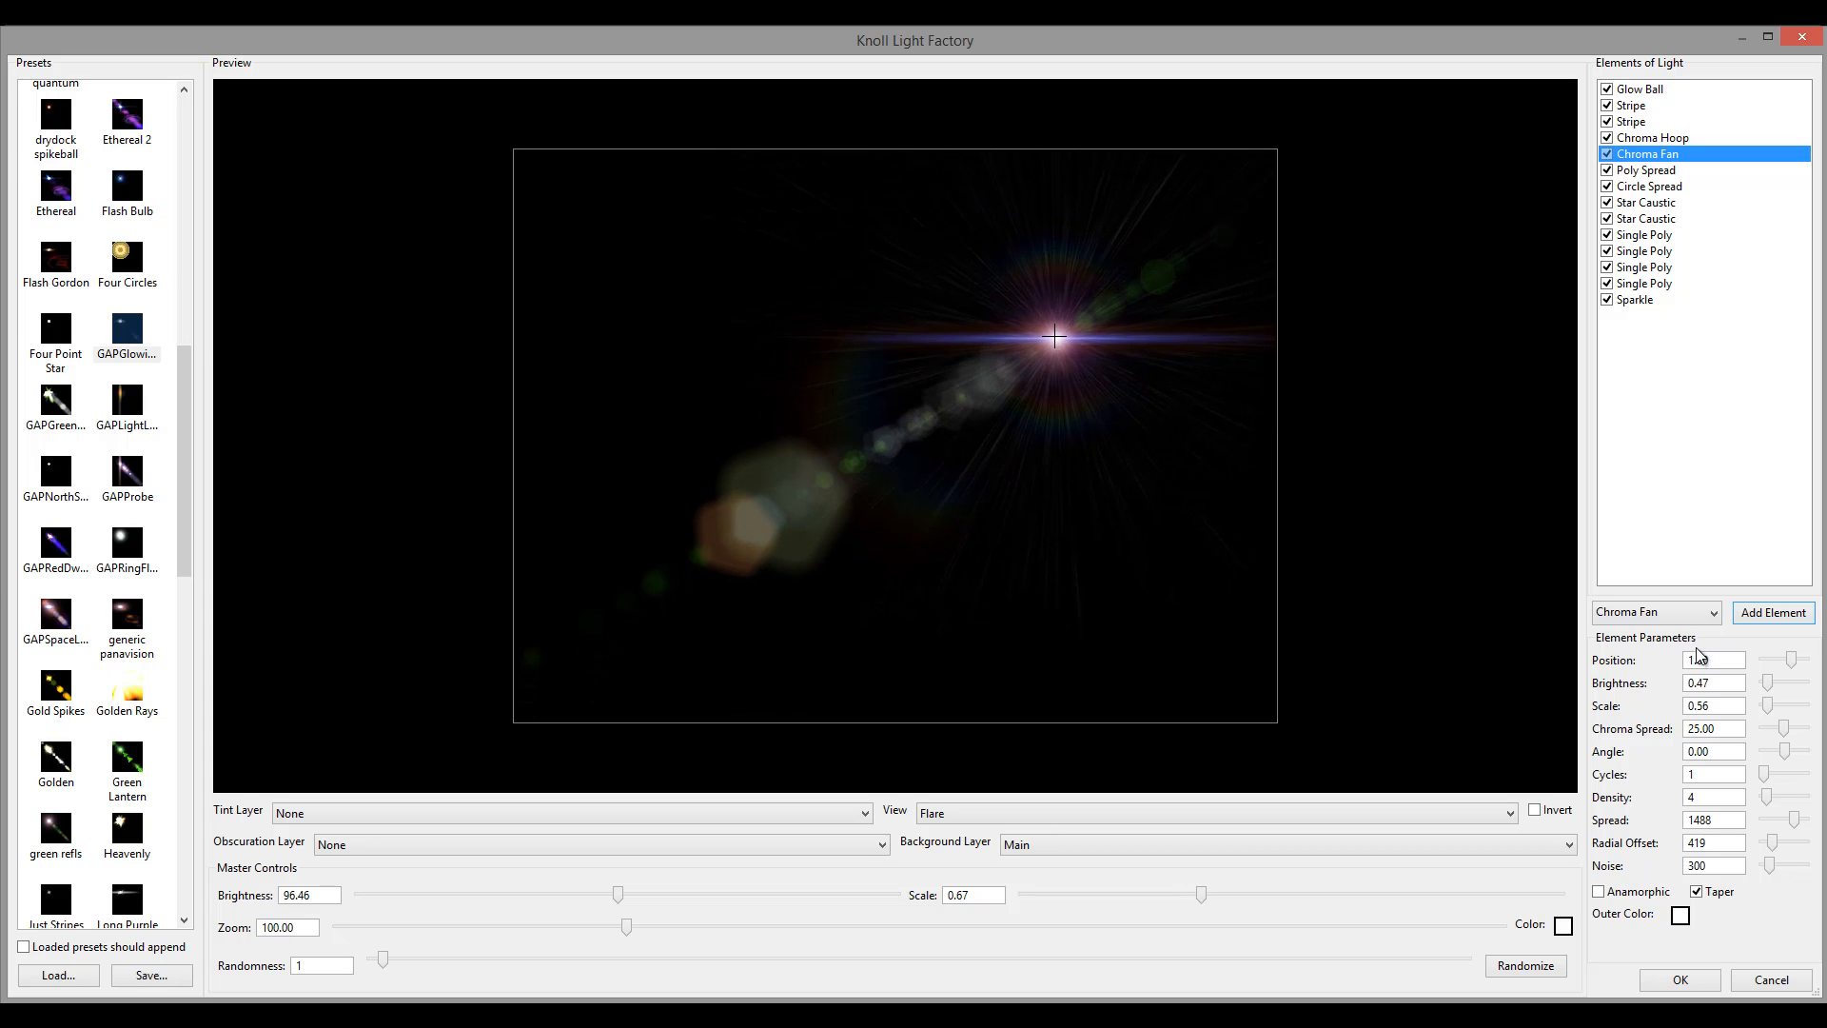
Add a second Glow Ball with ring brightness 0.36, ramp scale 0.90, ring taper 2.09 and ramp gamma 465.
left_click(1667, 614)
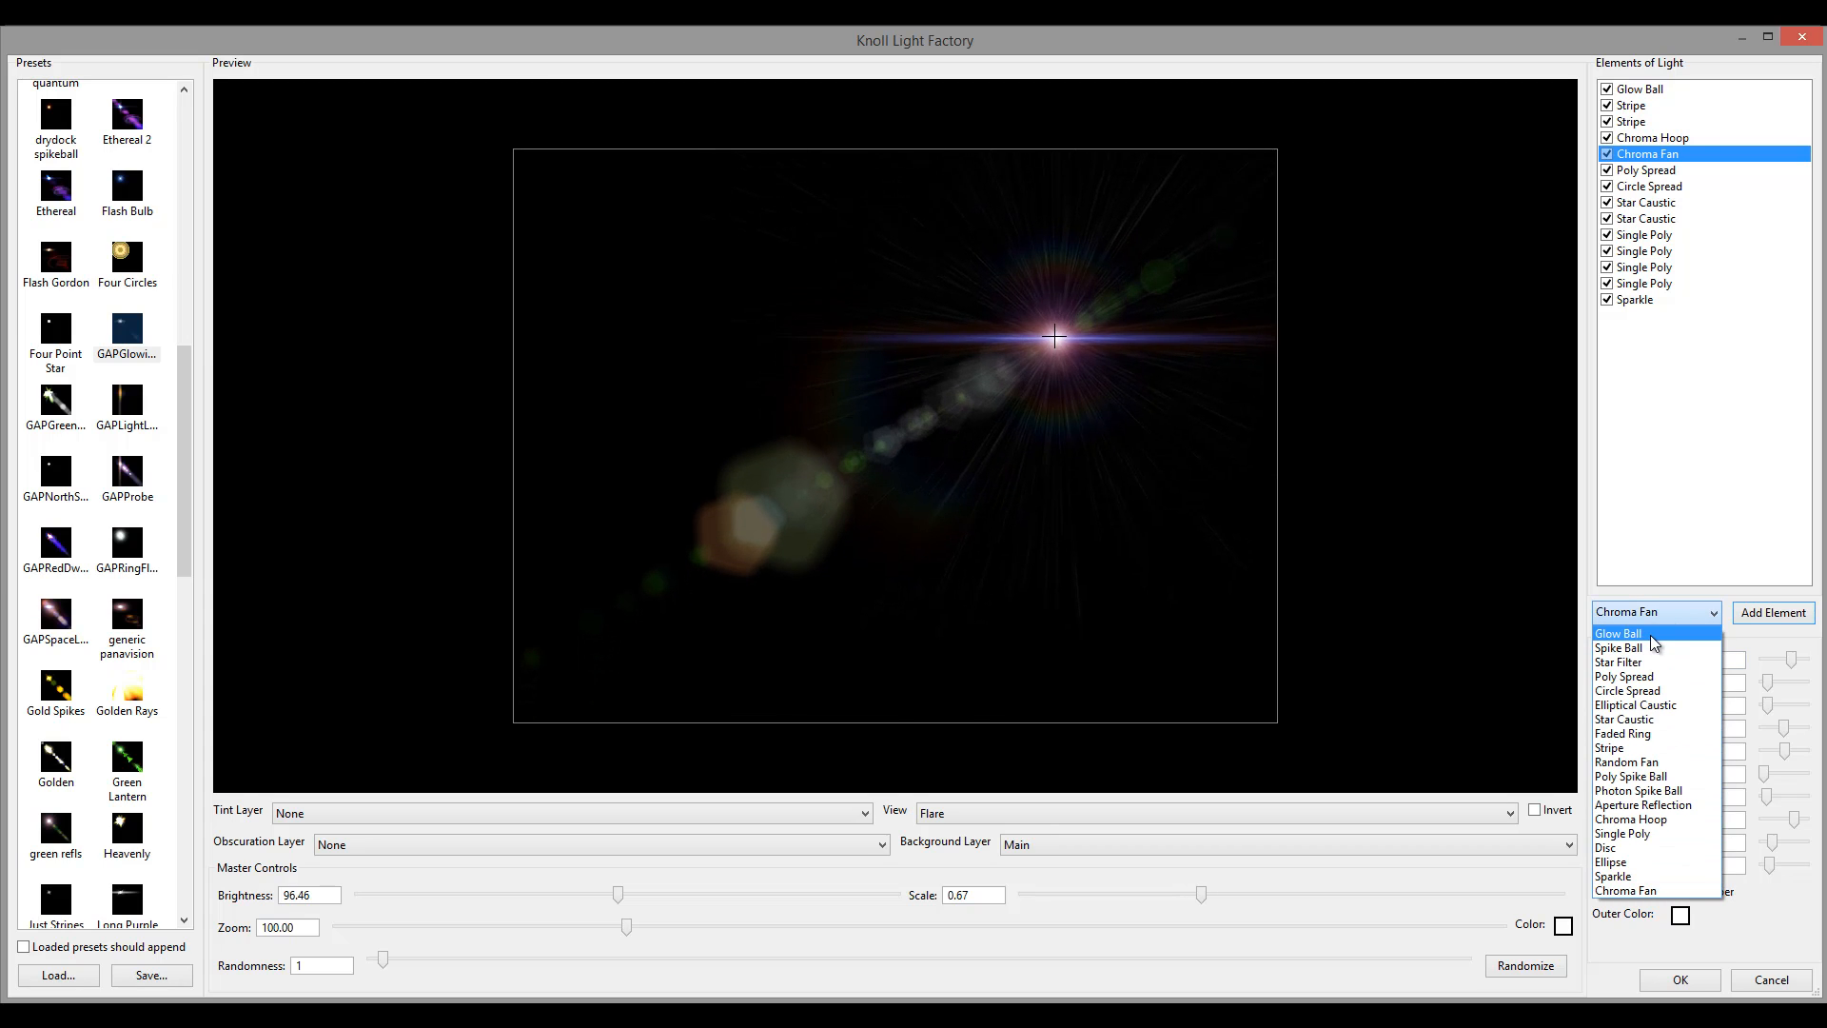
left_click(1653, 634)
left_click(1800, 618)
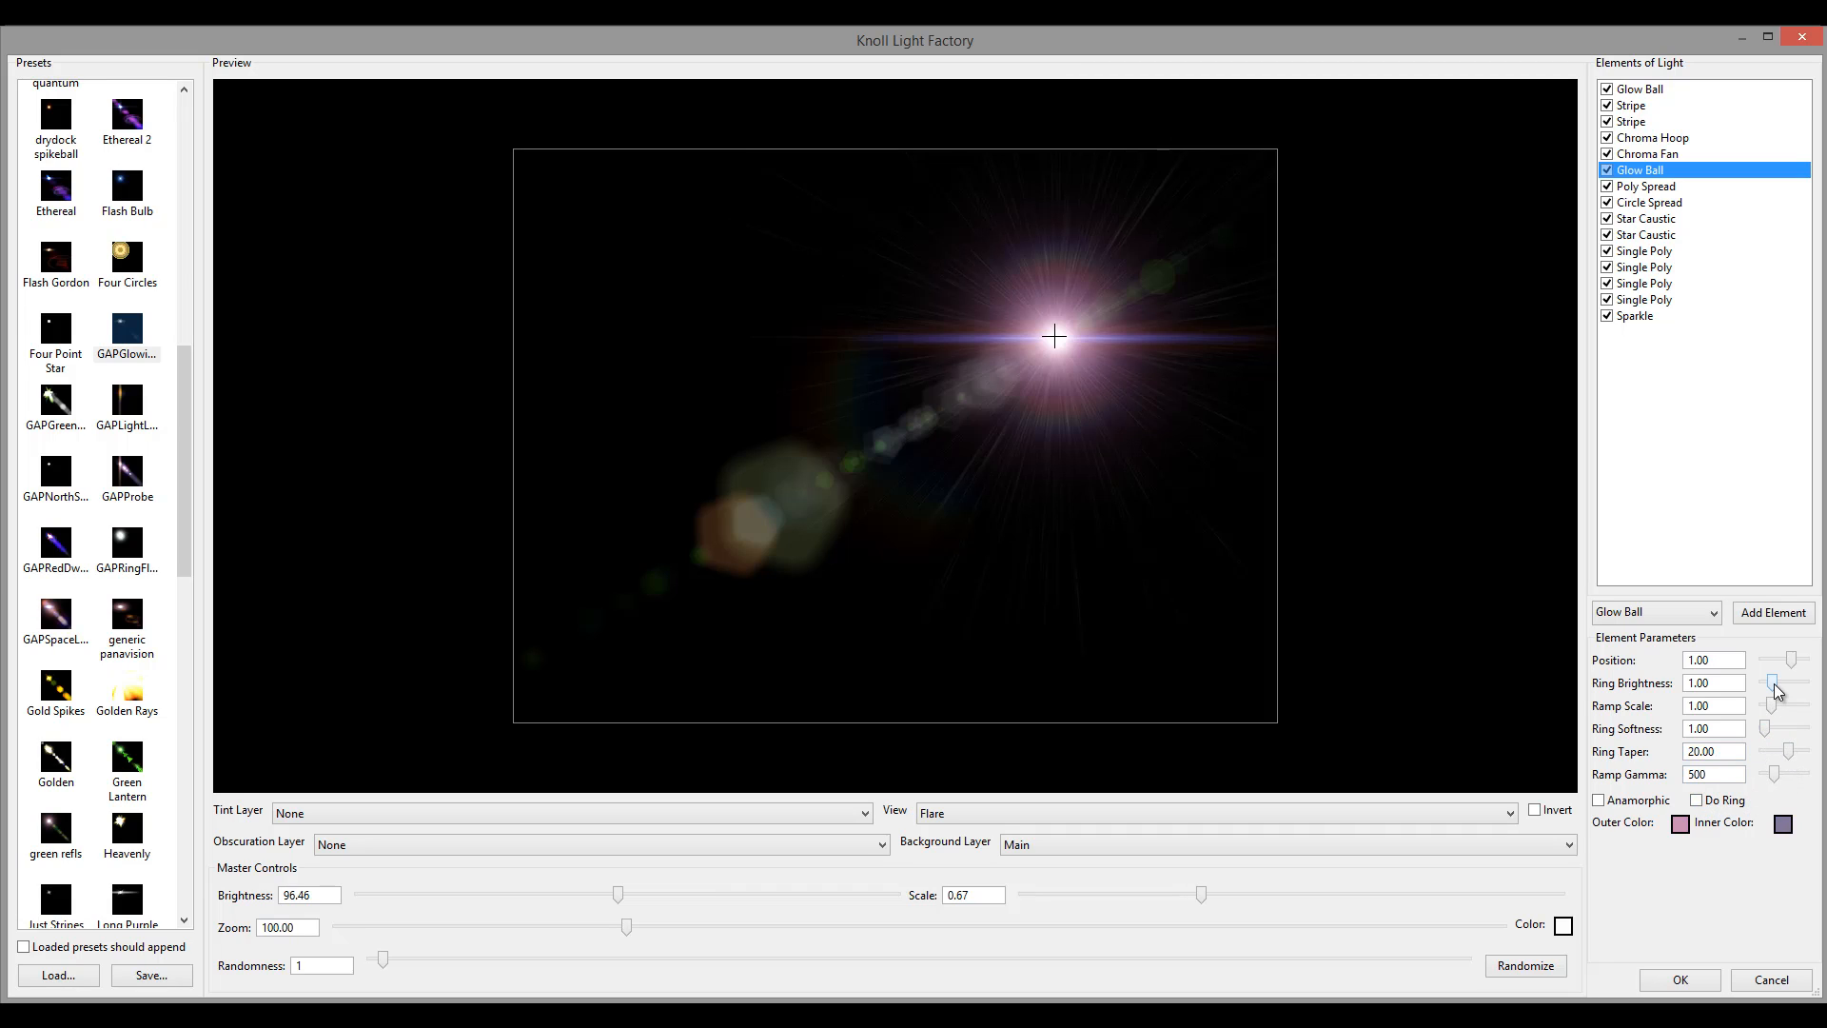
left_click_drag(1774, 691, 1775, 705)
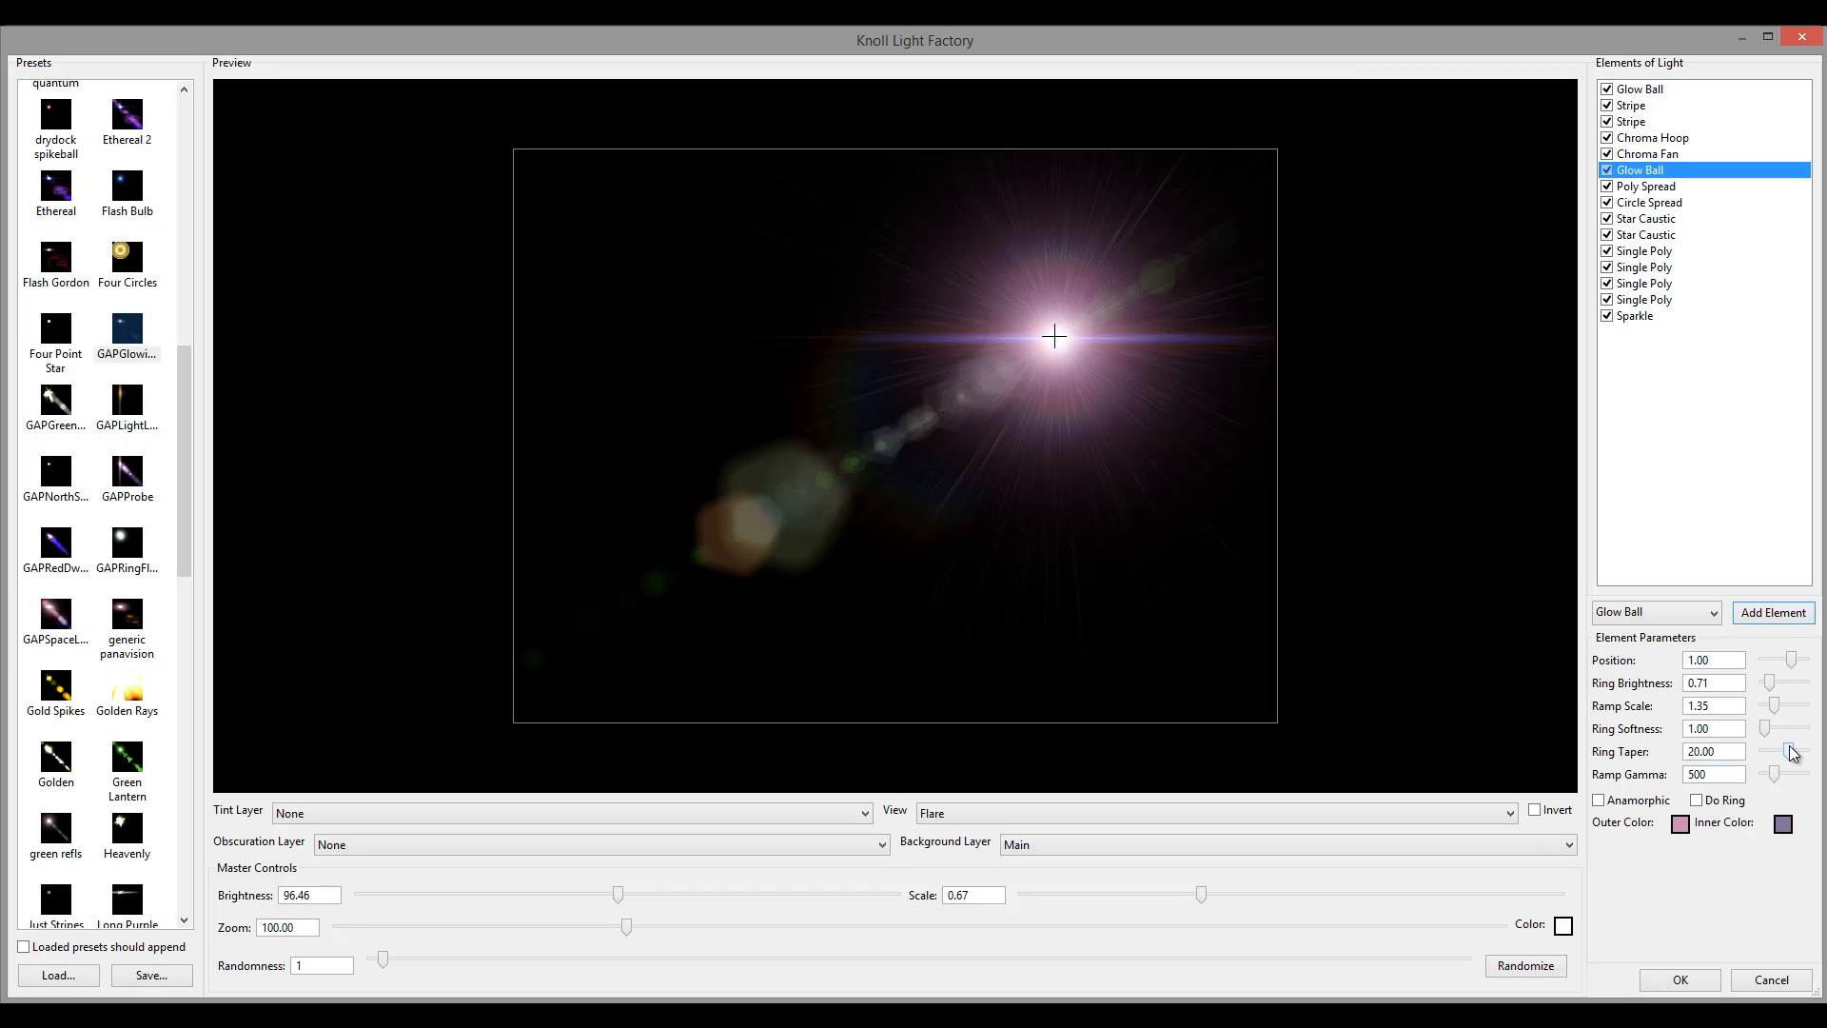
left_click_drag(1790, 753, 1775, 774)
left_click_drag(1769, 682, 1773, 705)
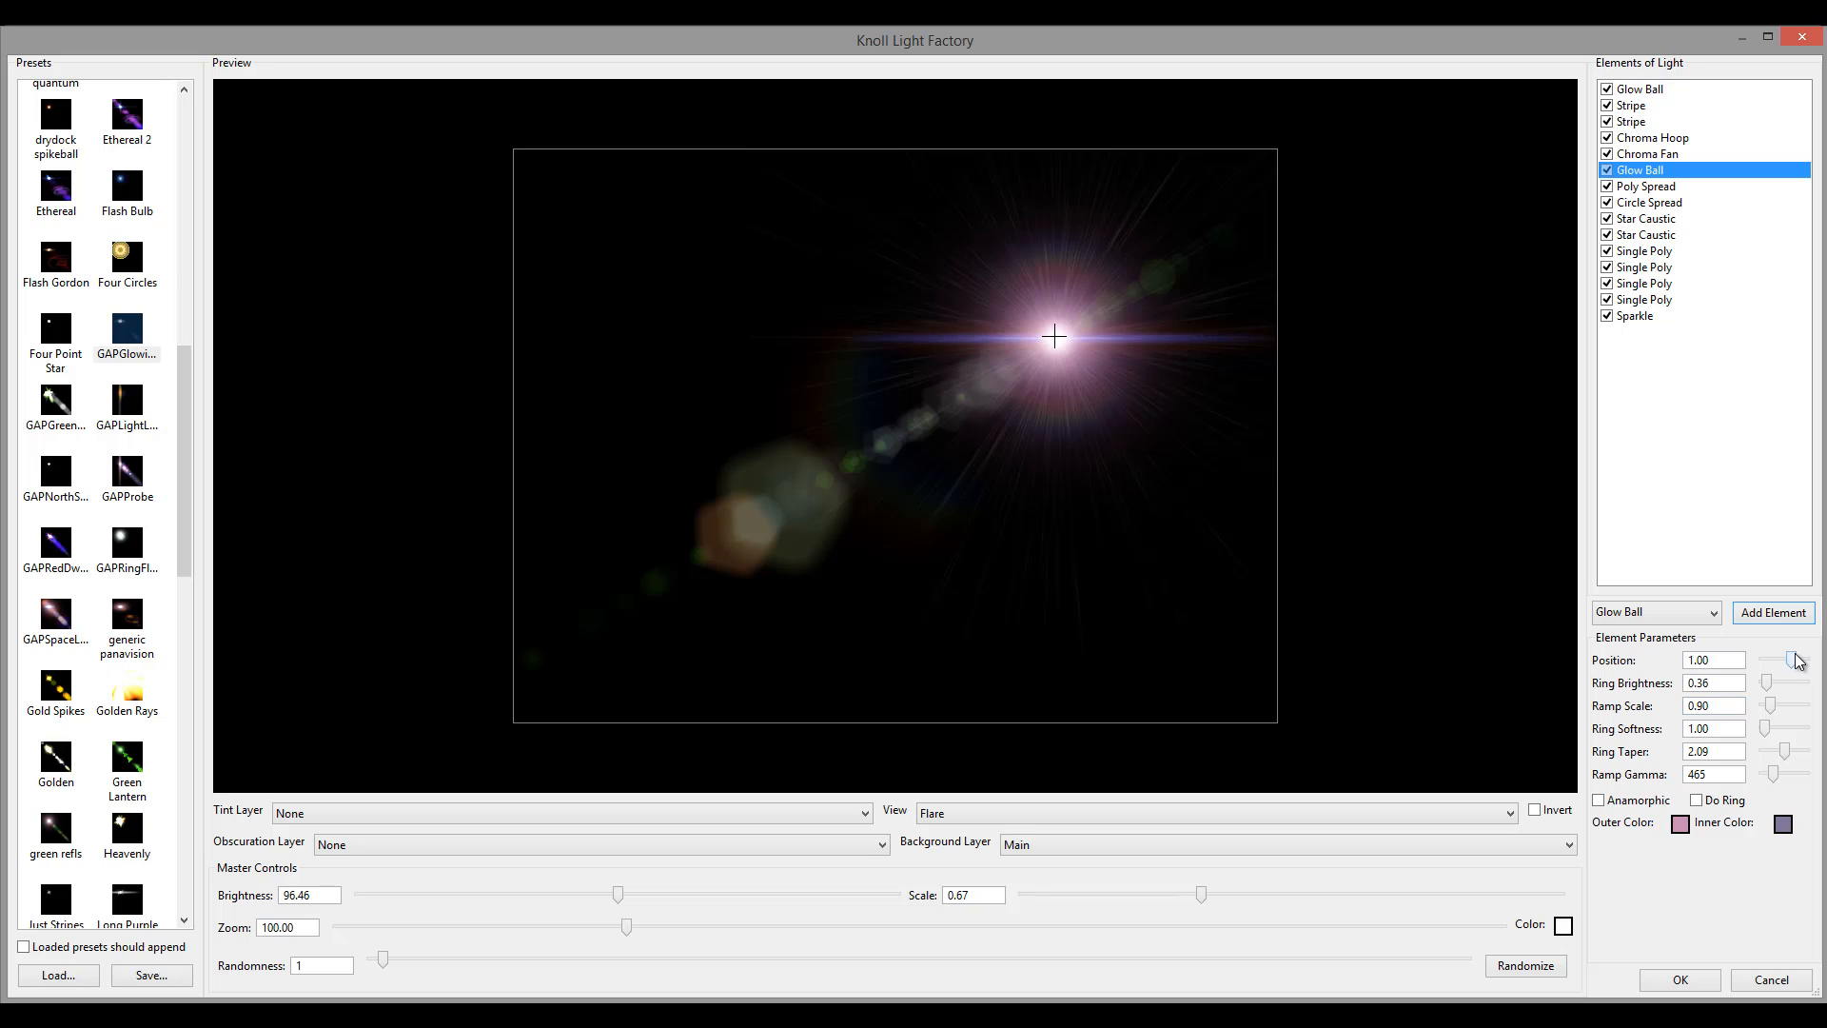
Enable the new Glow Ball's ring and set position 1.05, ring brightness 1.40, ramp scale 2.61, ring softness 41.88 and ramp gamma 977.
left_click_drag(1792, 659, 1799, 663)
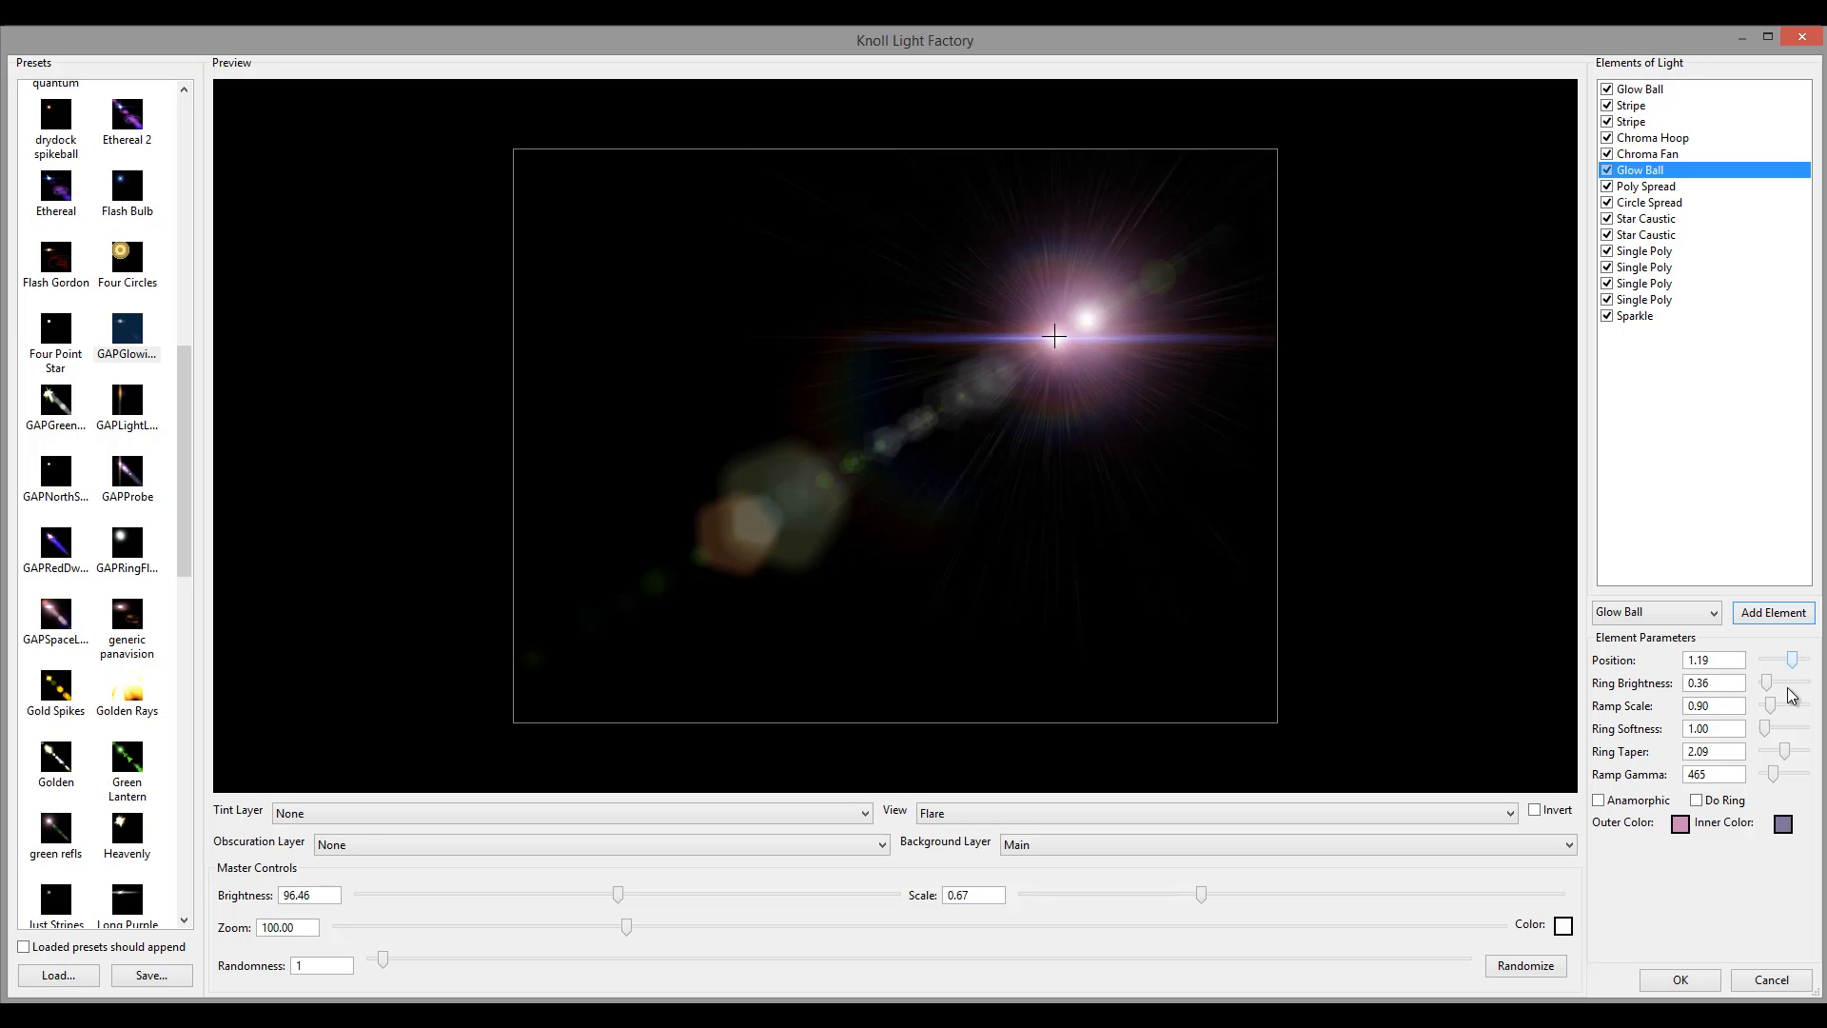
left_click_drag(1773, 773, 1786, 774)
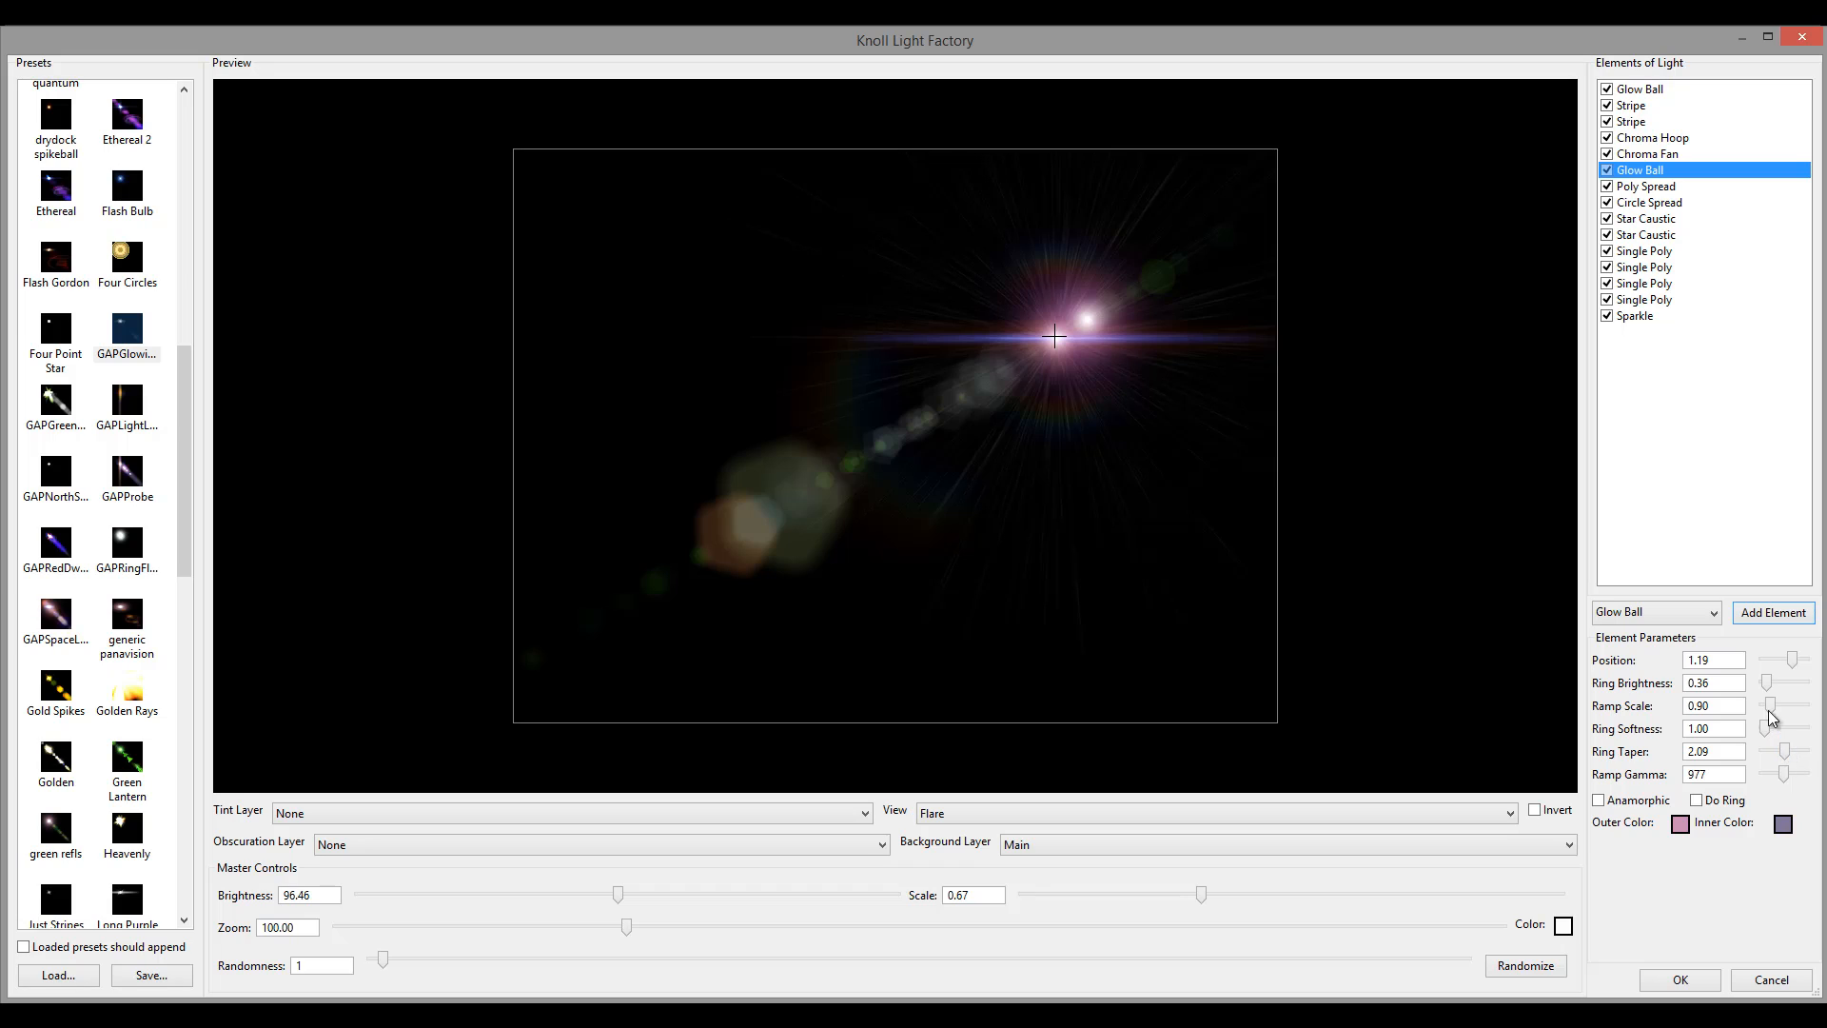
left_click(1695, 800)
left_click_drag(1766, 730, 1794, 664)
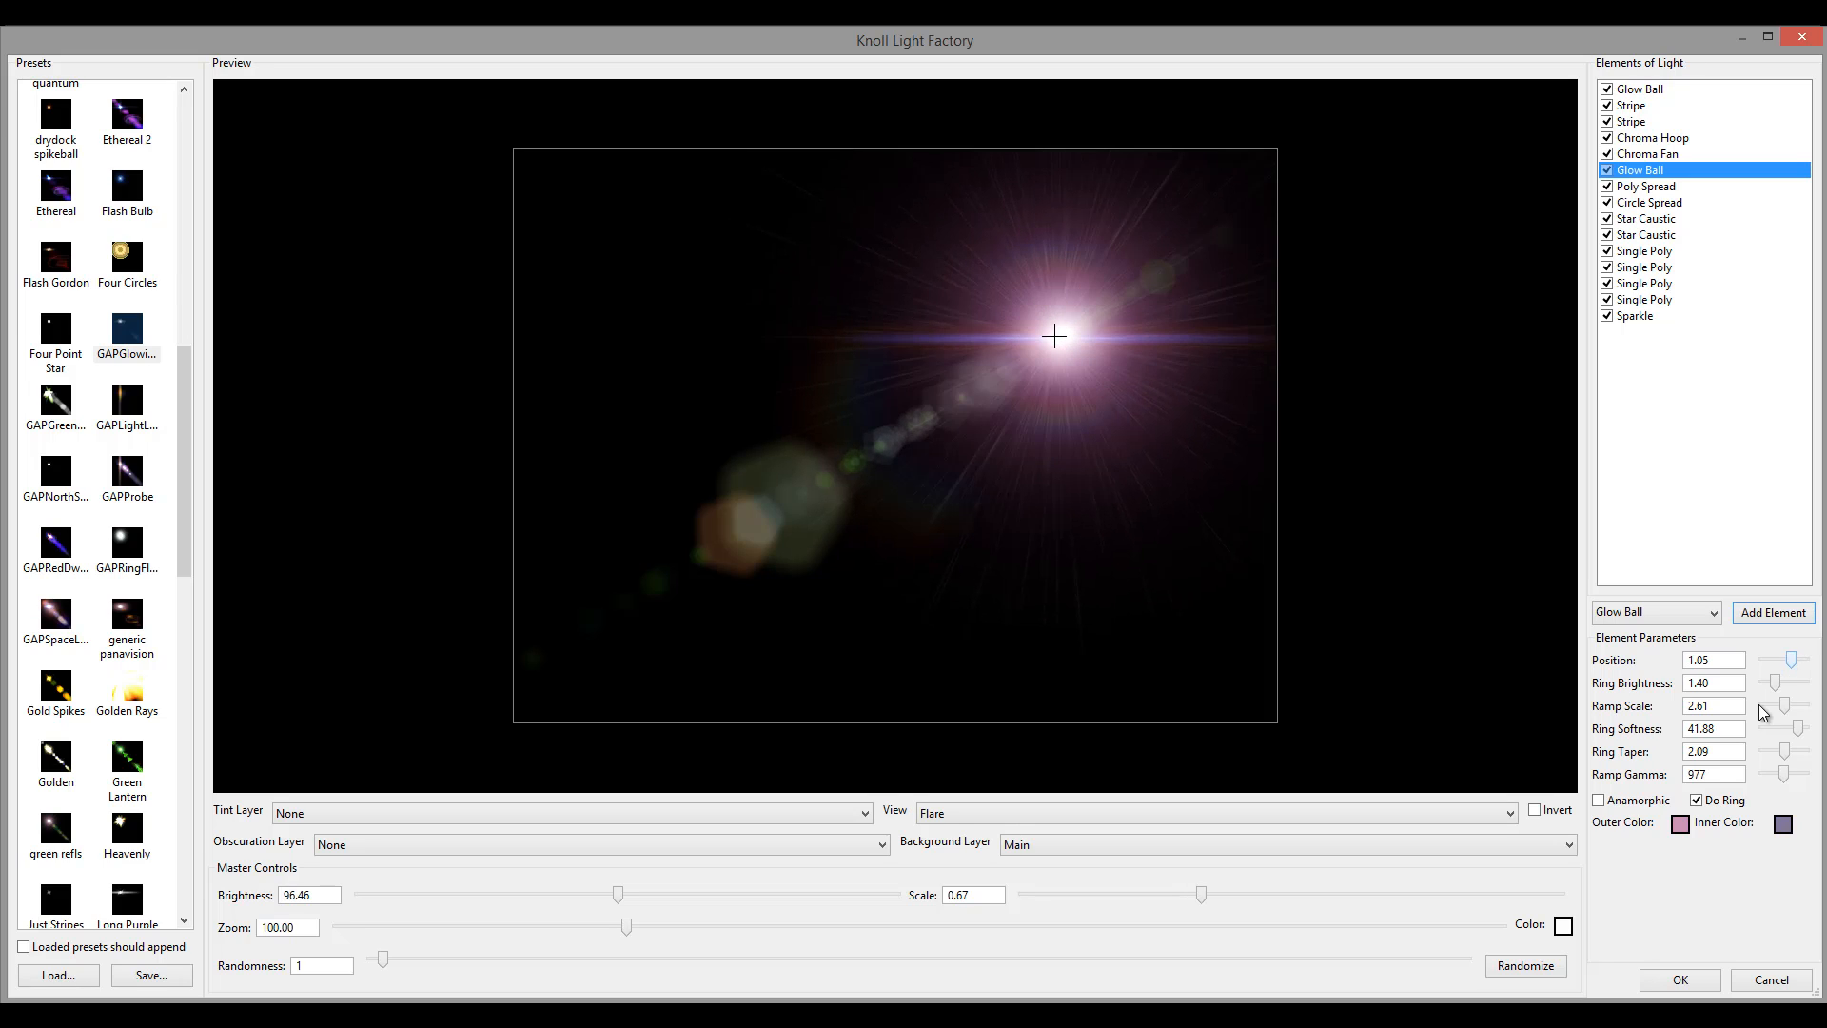
Change the second Glow Ball's outer color to dark brown 524639 and return to the Knoll Light Factory window.
left_click(1680, 823)
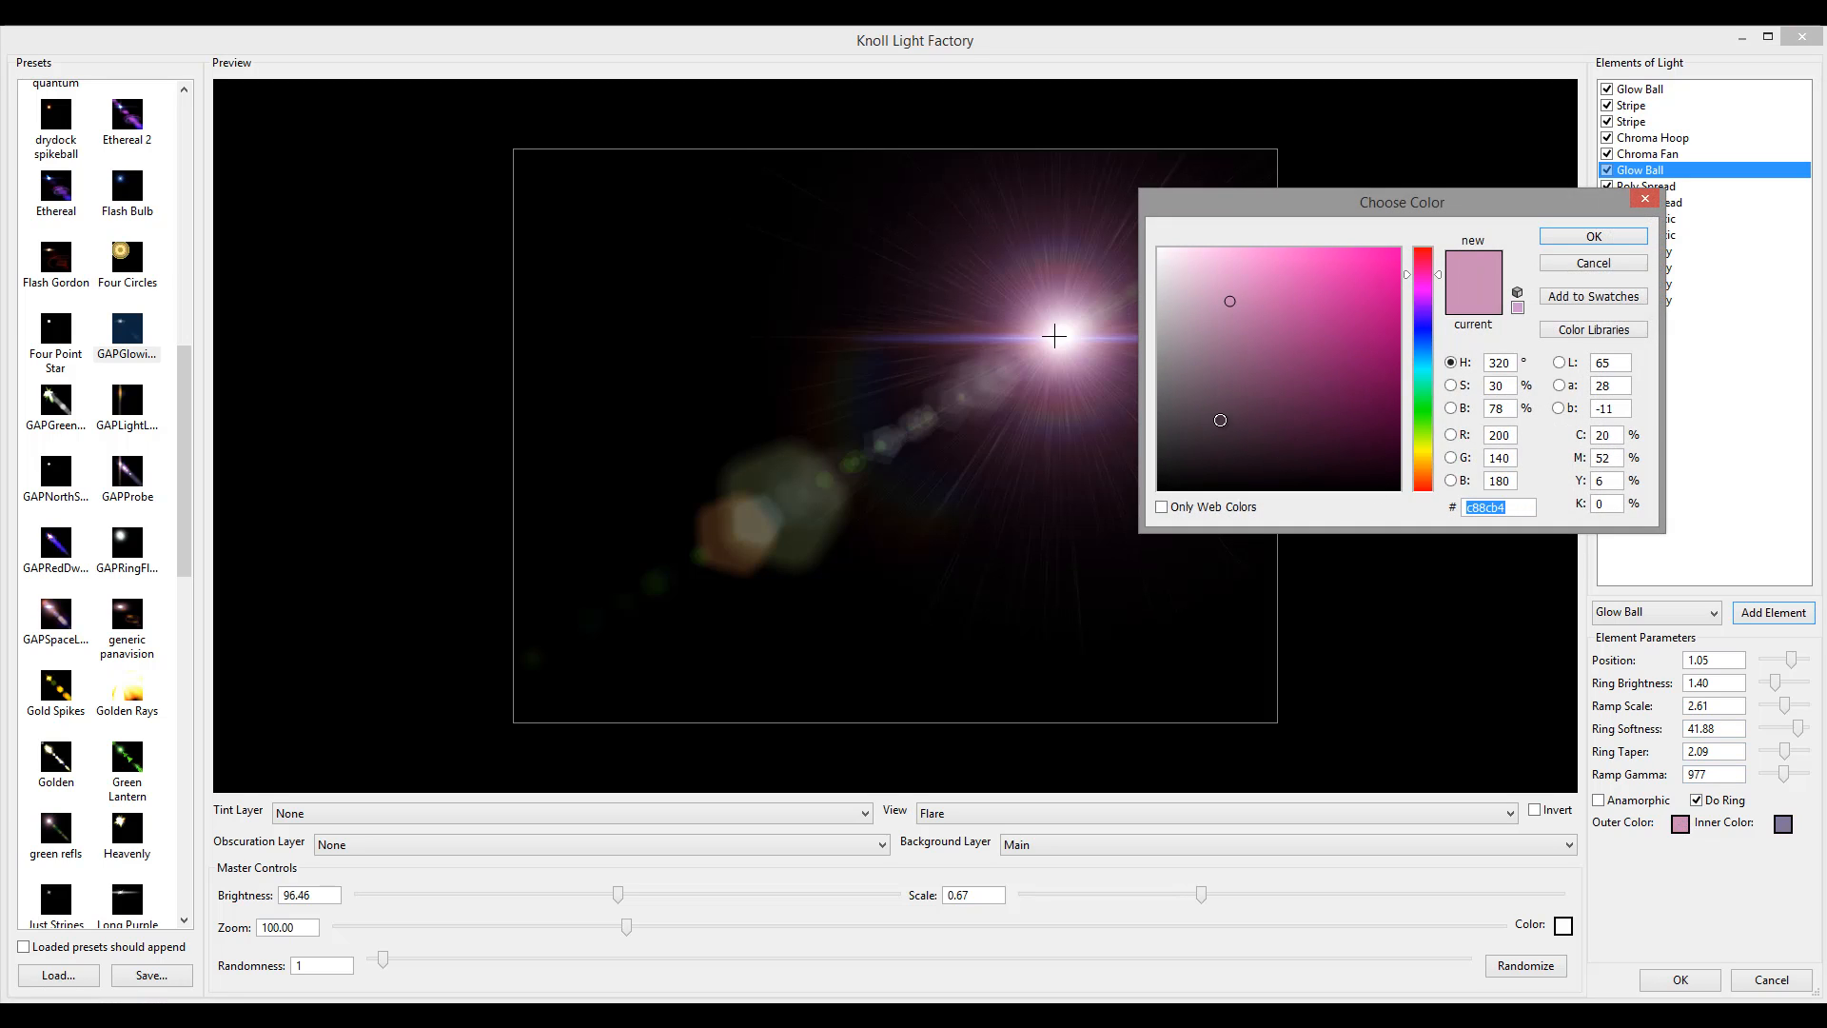
left_click_drag(1413, 409, 1418, 468)
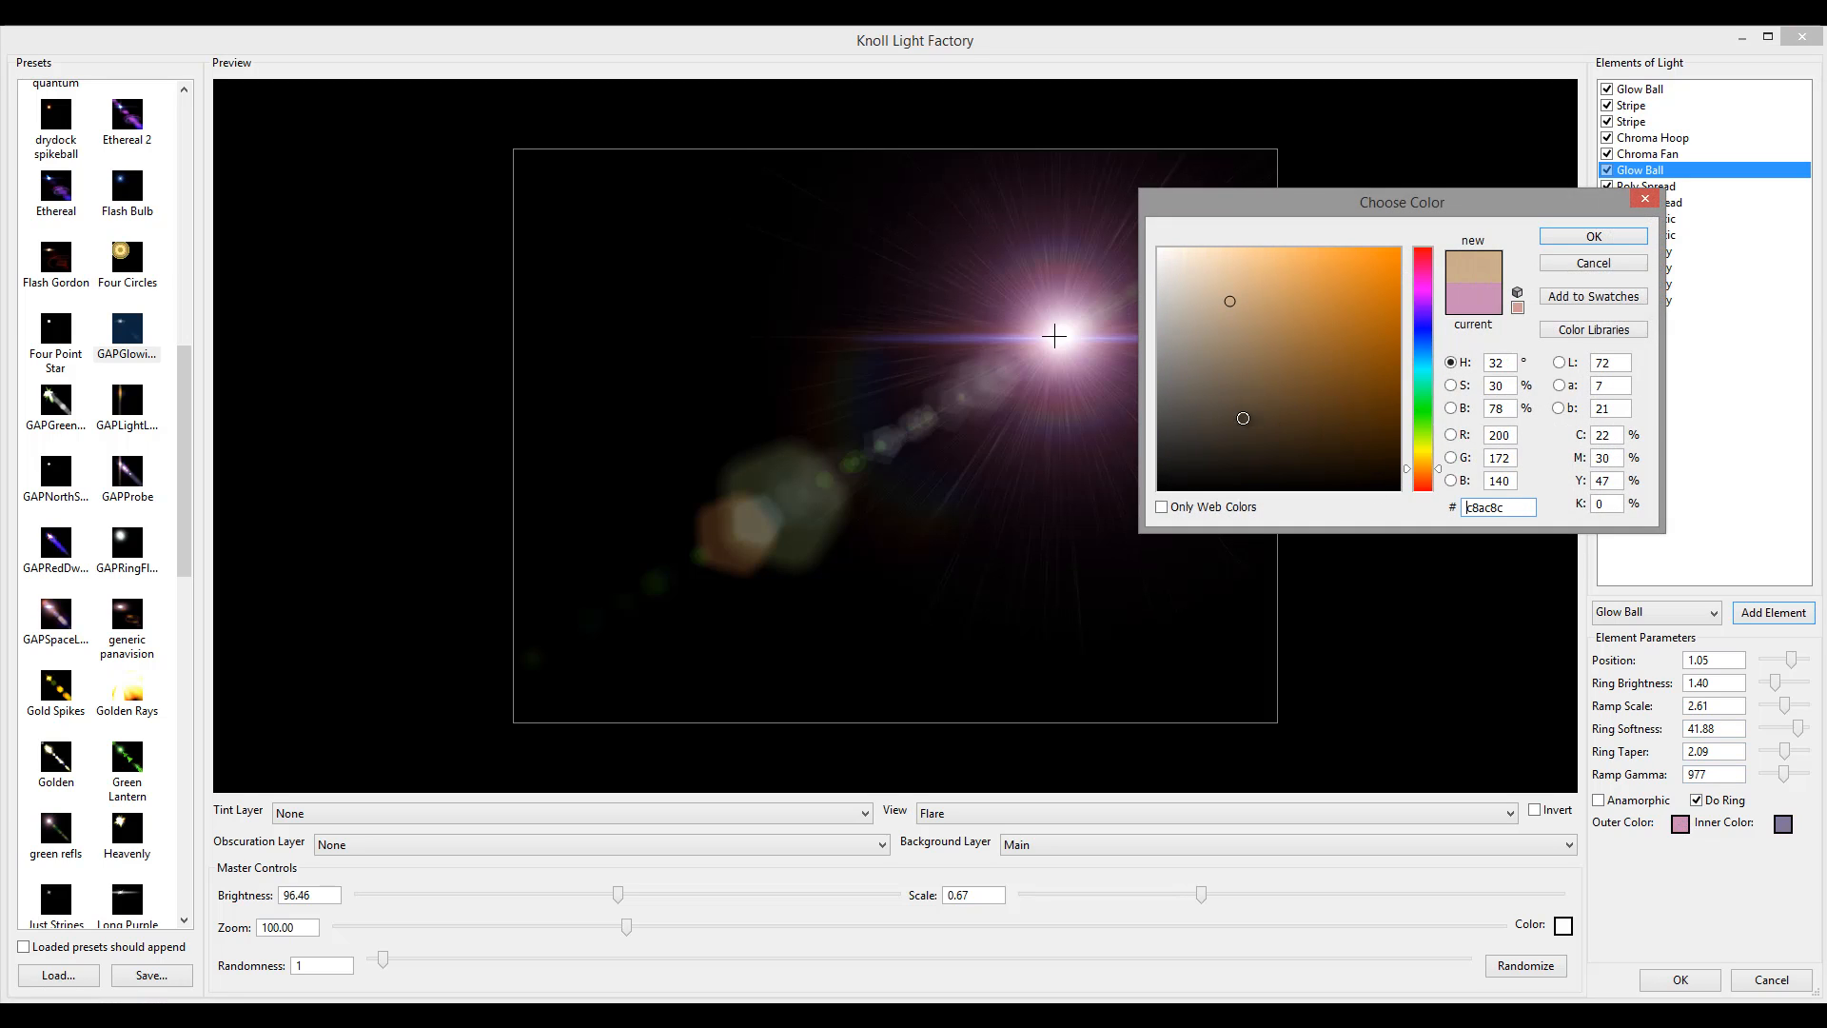
left_click(1229, 427)
left_click(1231, 413)
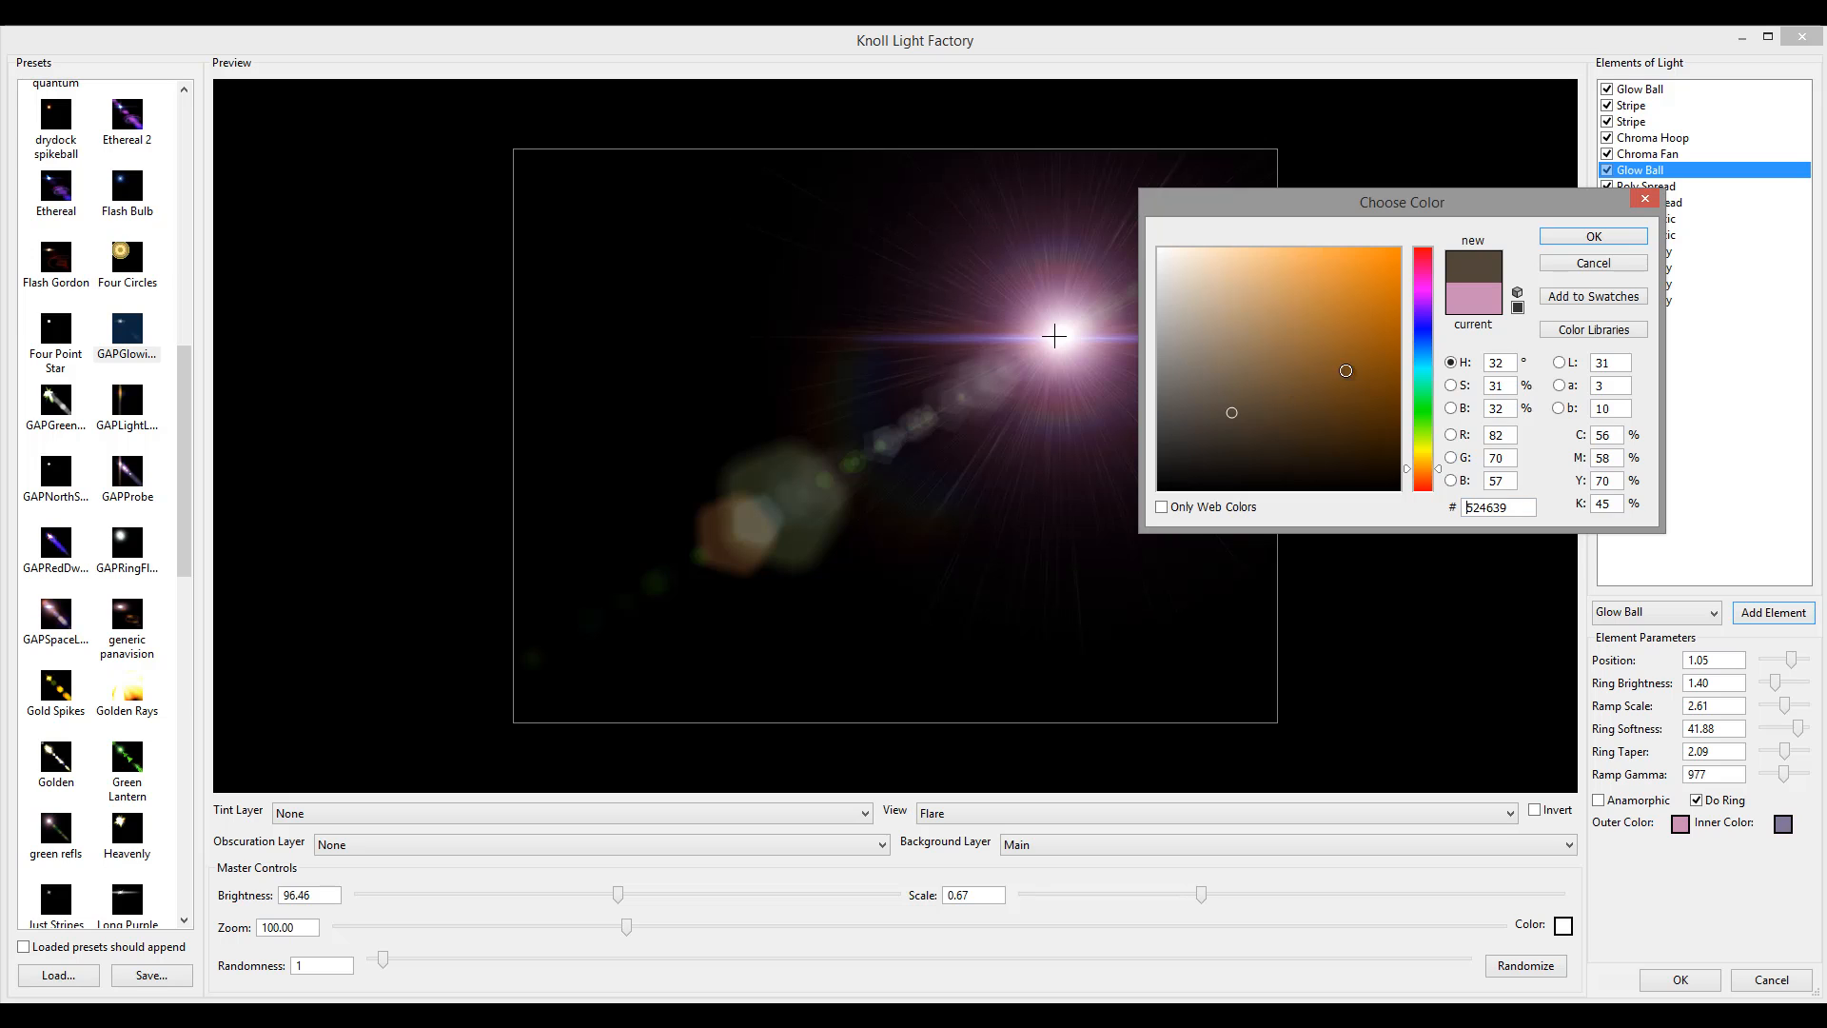
left_click(1562, 241)
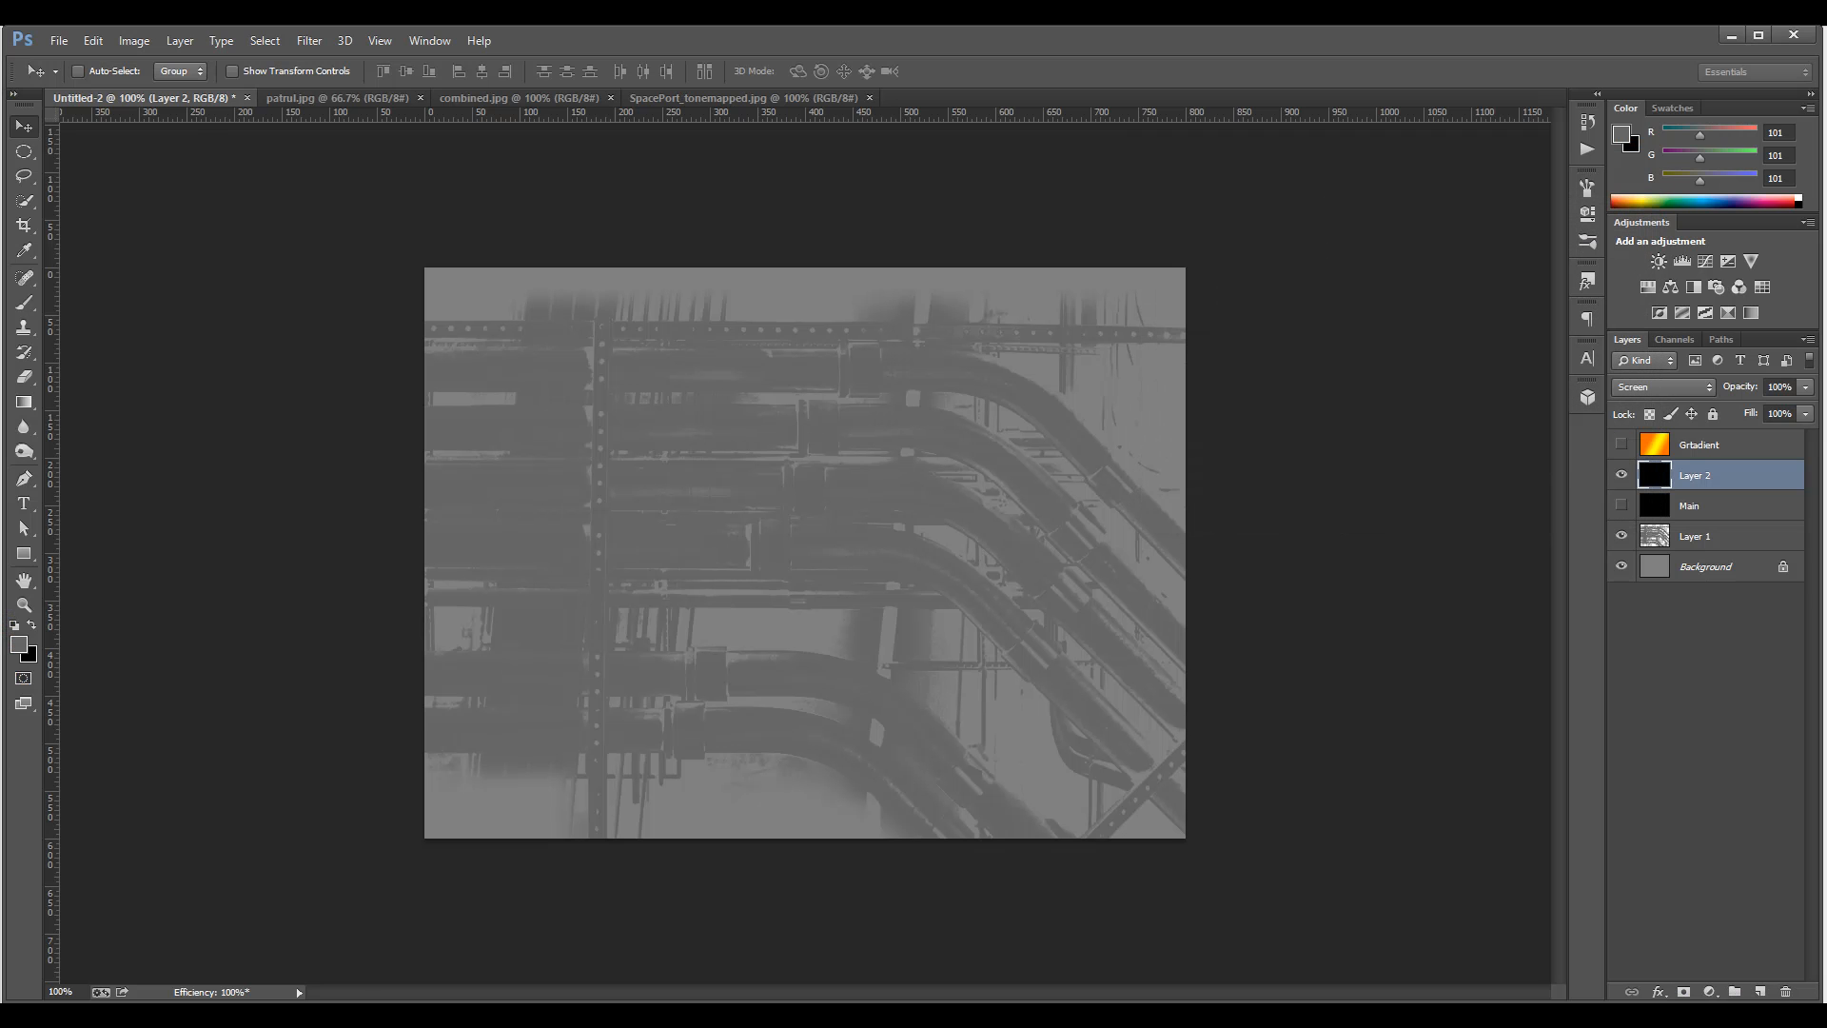
mouse_move(586, 1020)
left_click(693, 992)
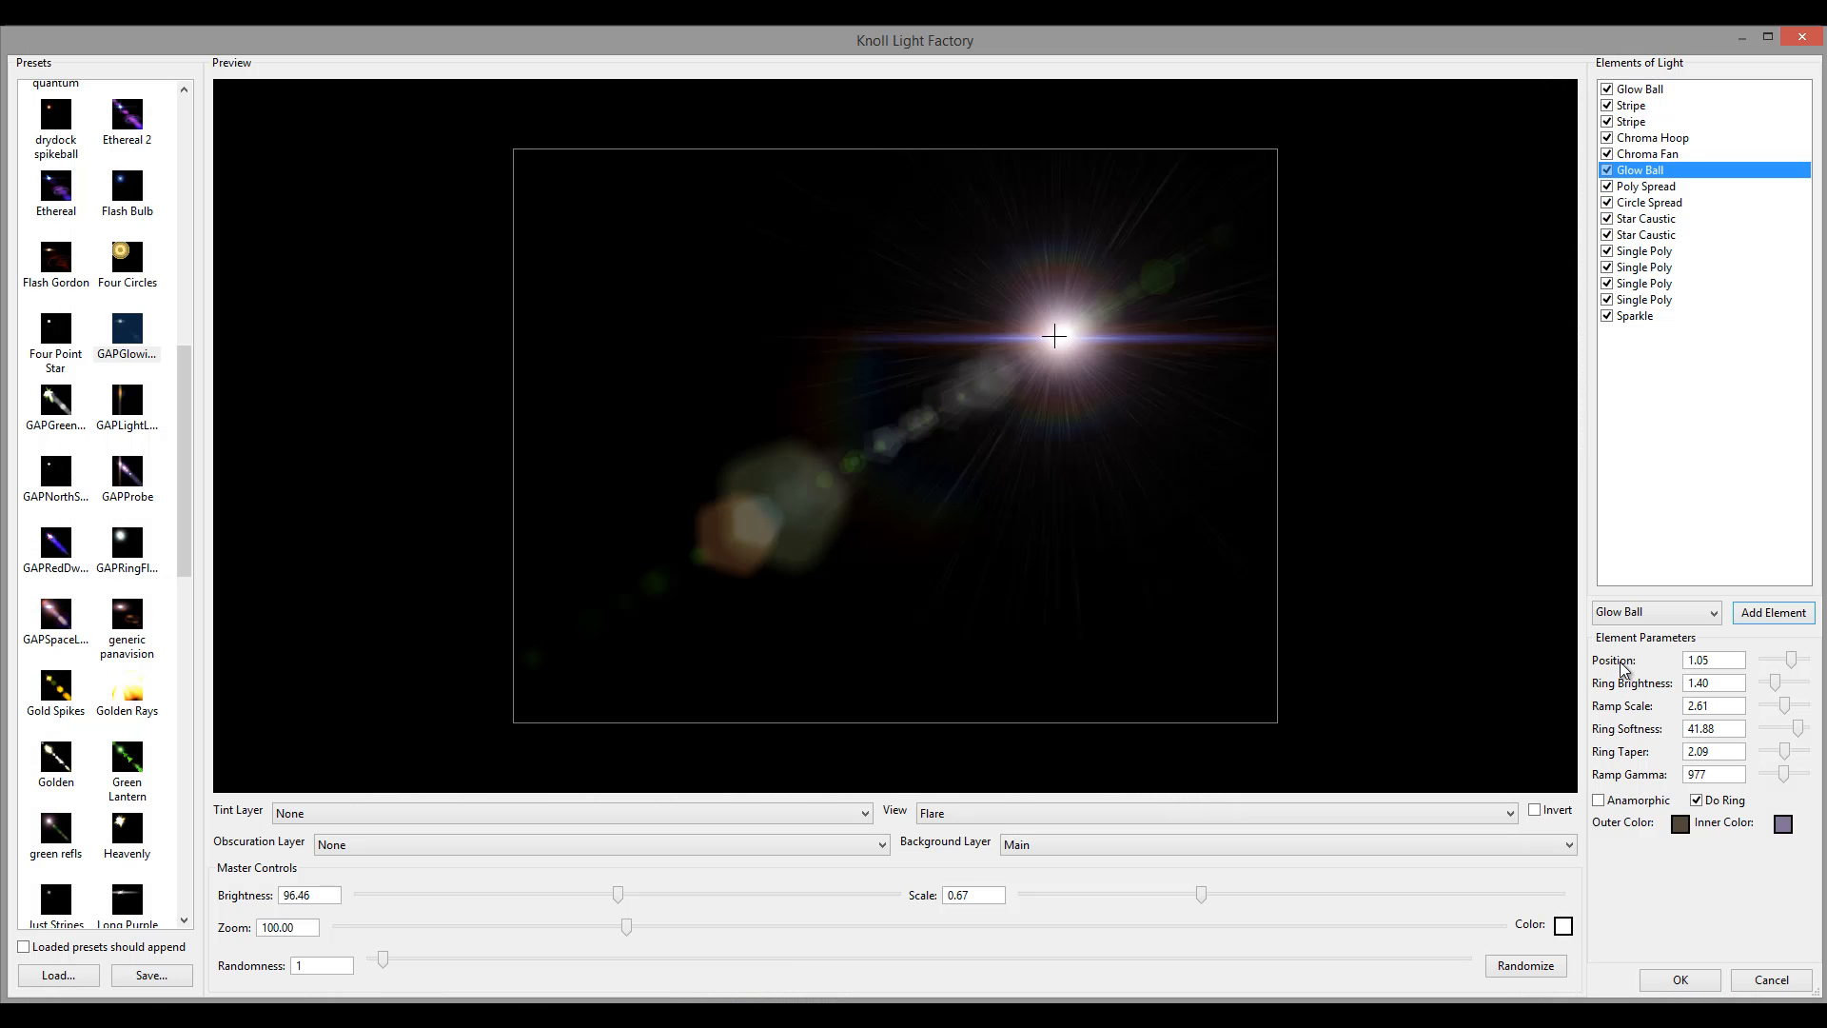
Toggle the second Glow Ball off and on to compare, and move the light source to the frame's upper-left area.
left_click(1606, 170)
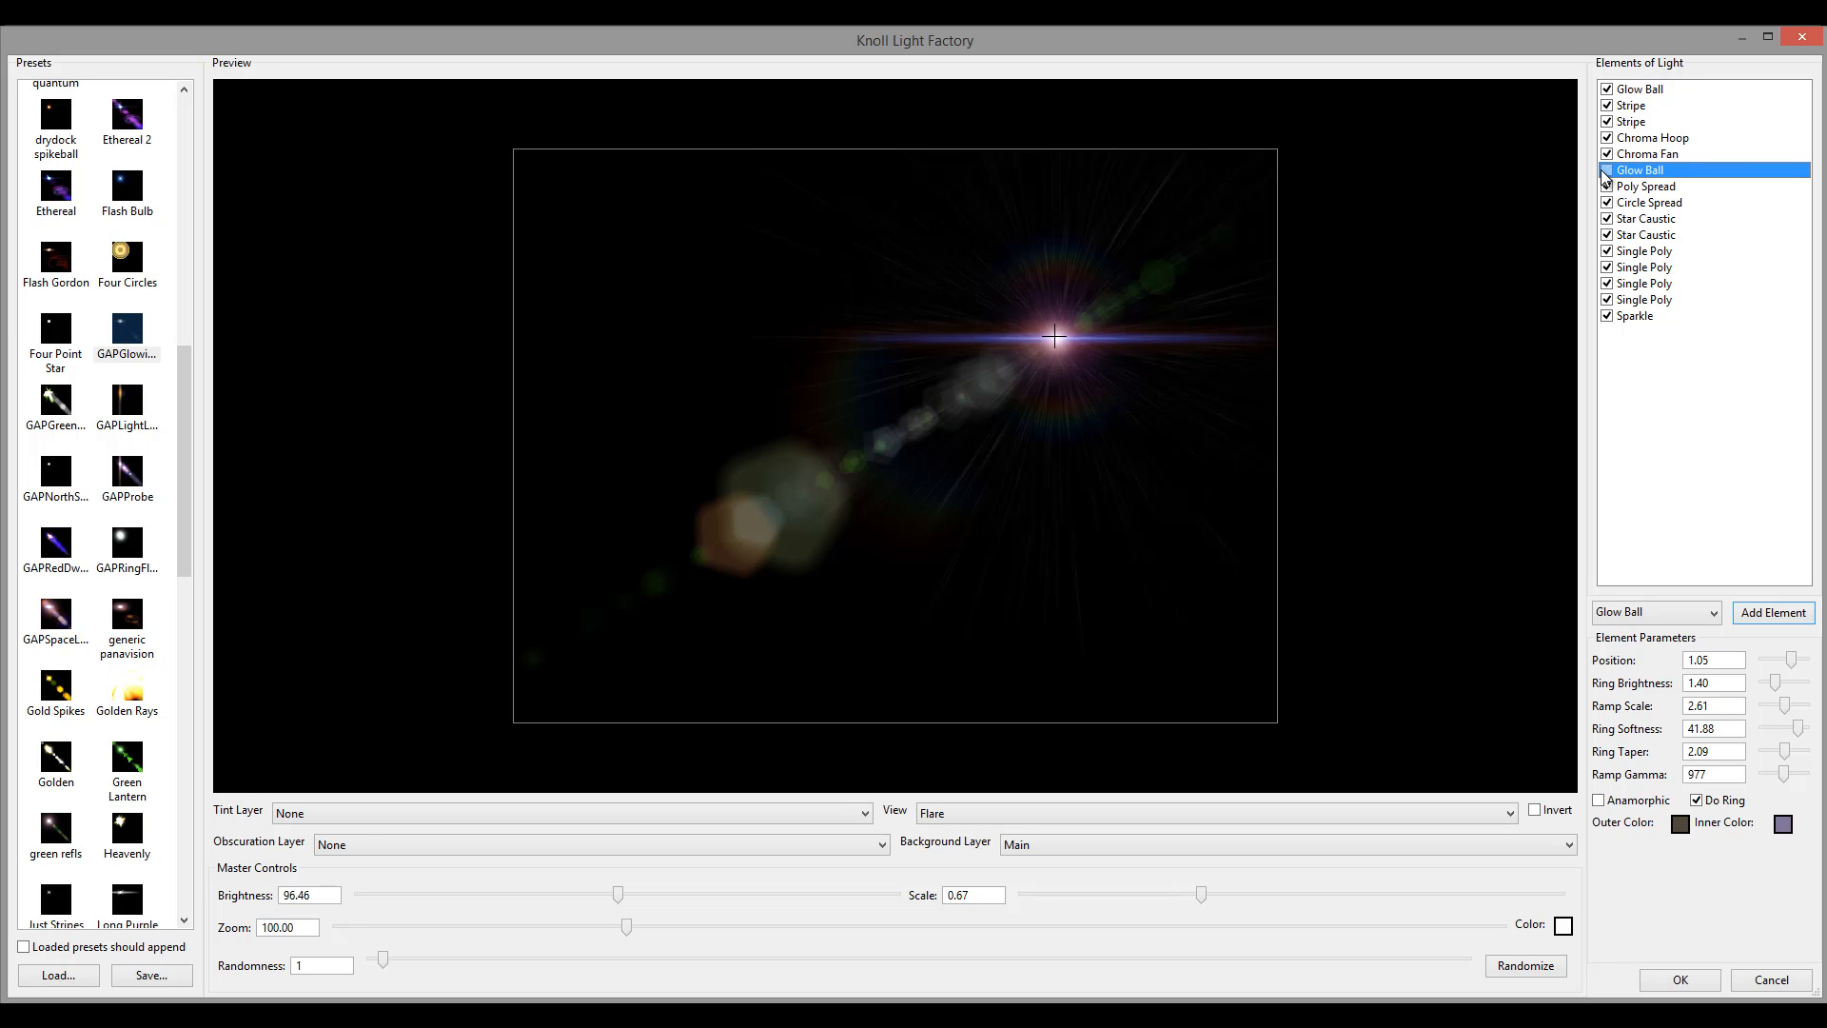
left_click(1607, 171)
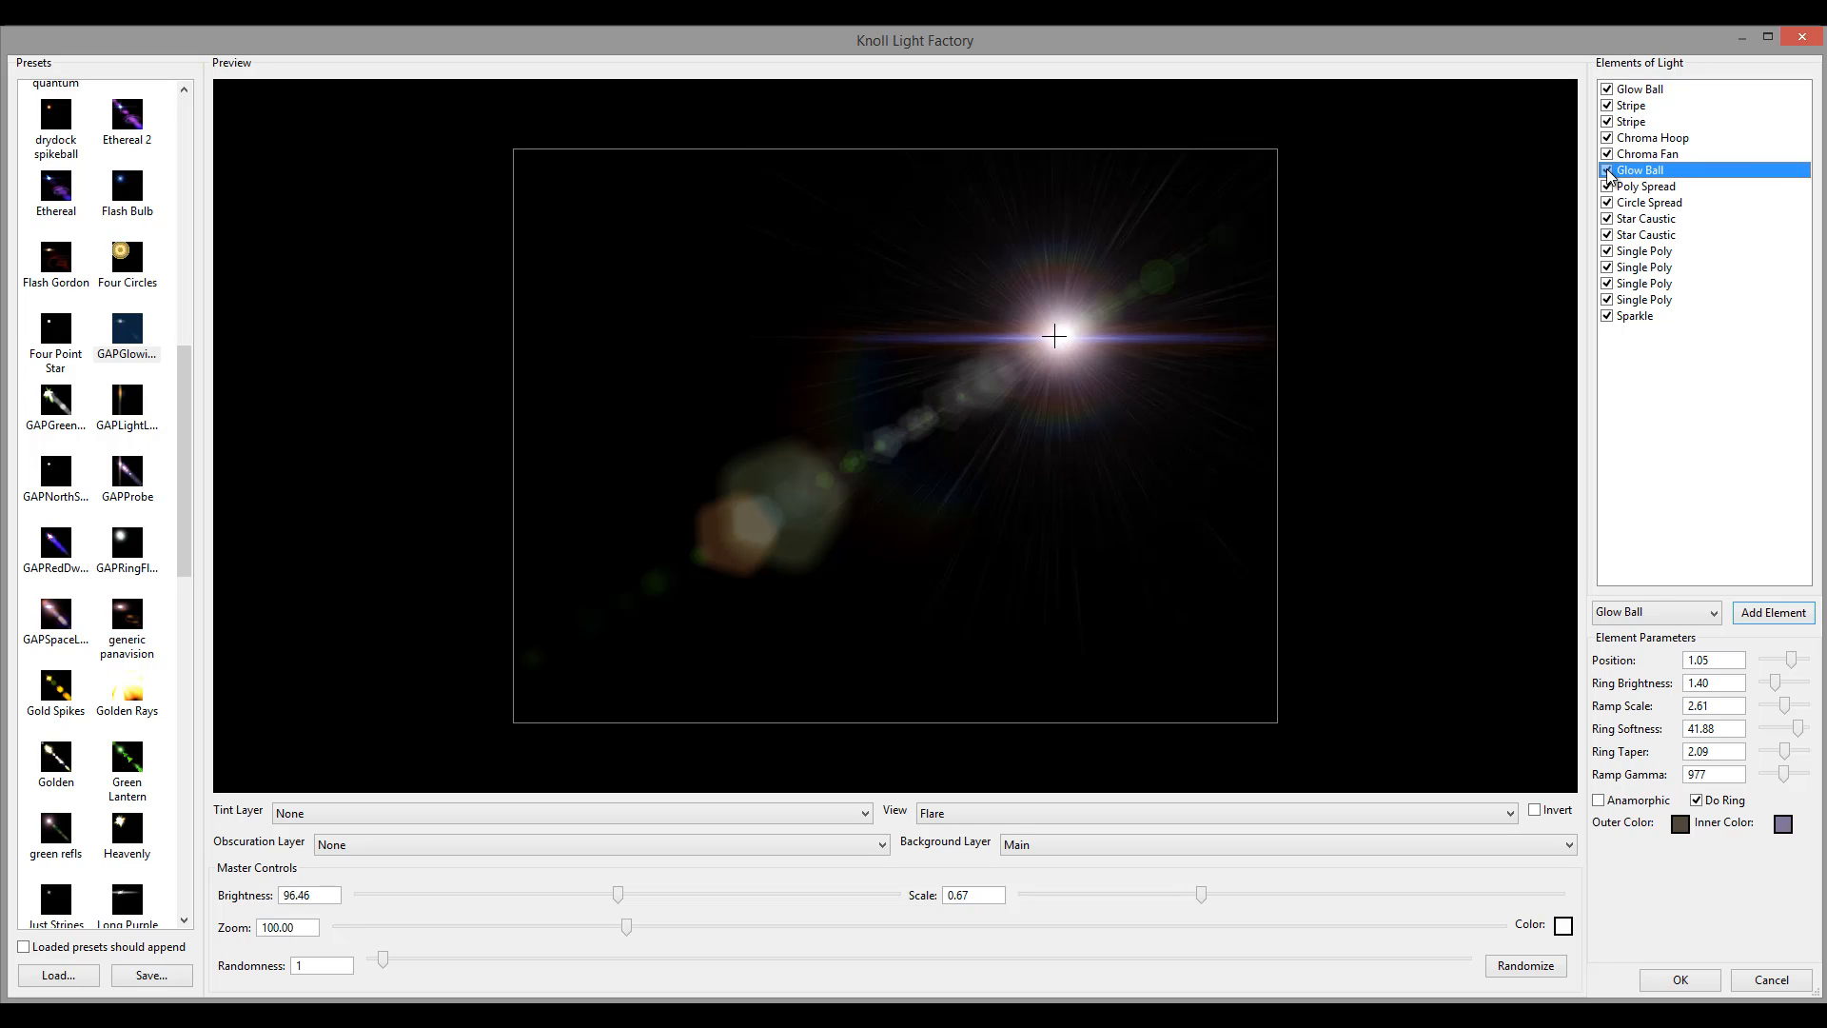
left_click_drag(1055, 335, 695, 291)
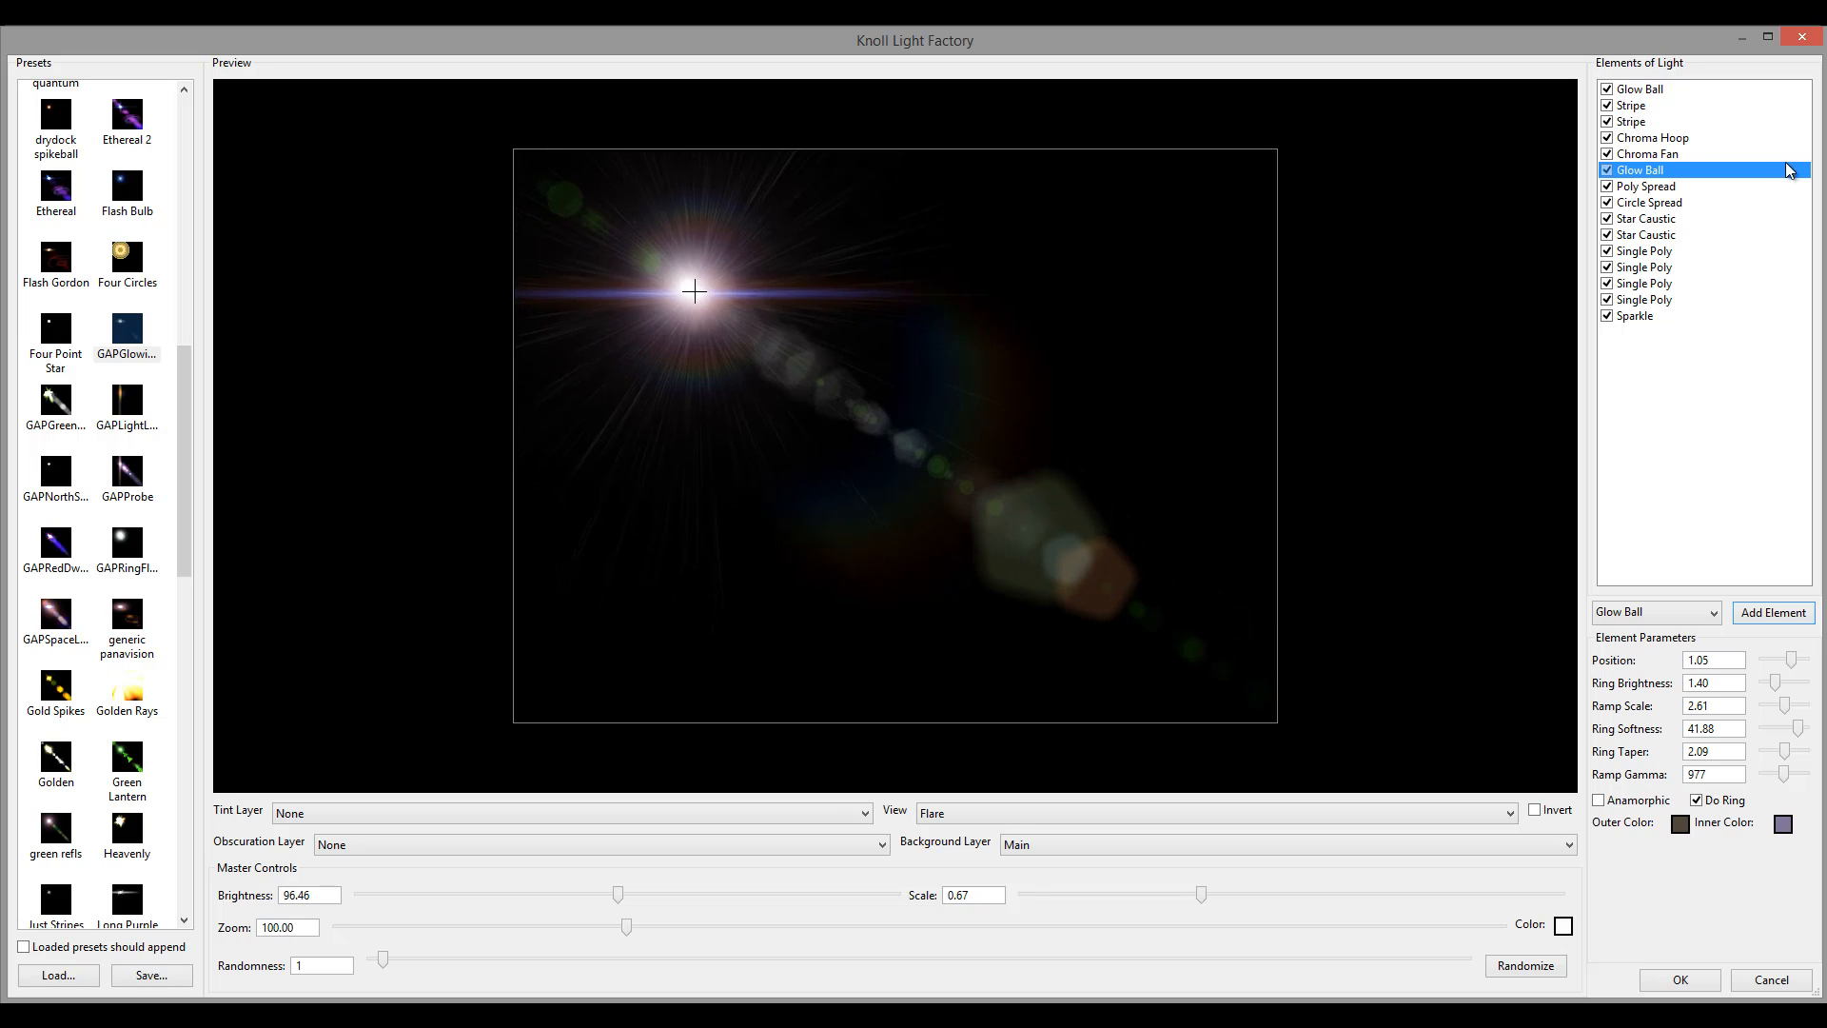
Duplicate the violet Star Caustic, set the copy's position to 1.33 and raise its brightness.
left_click(1658, 221)
right_click(1658, 221)
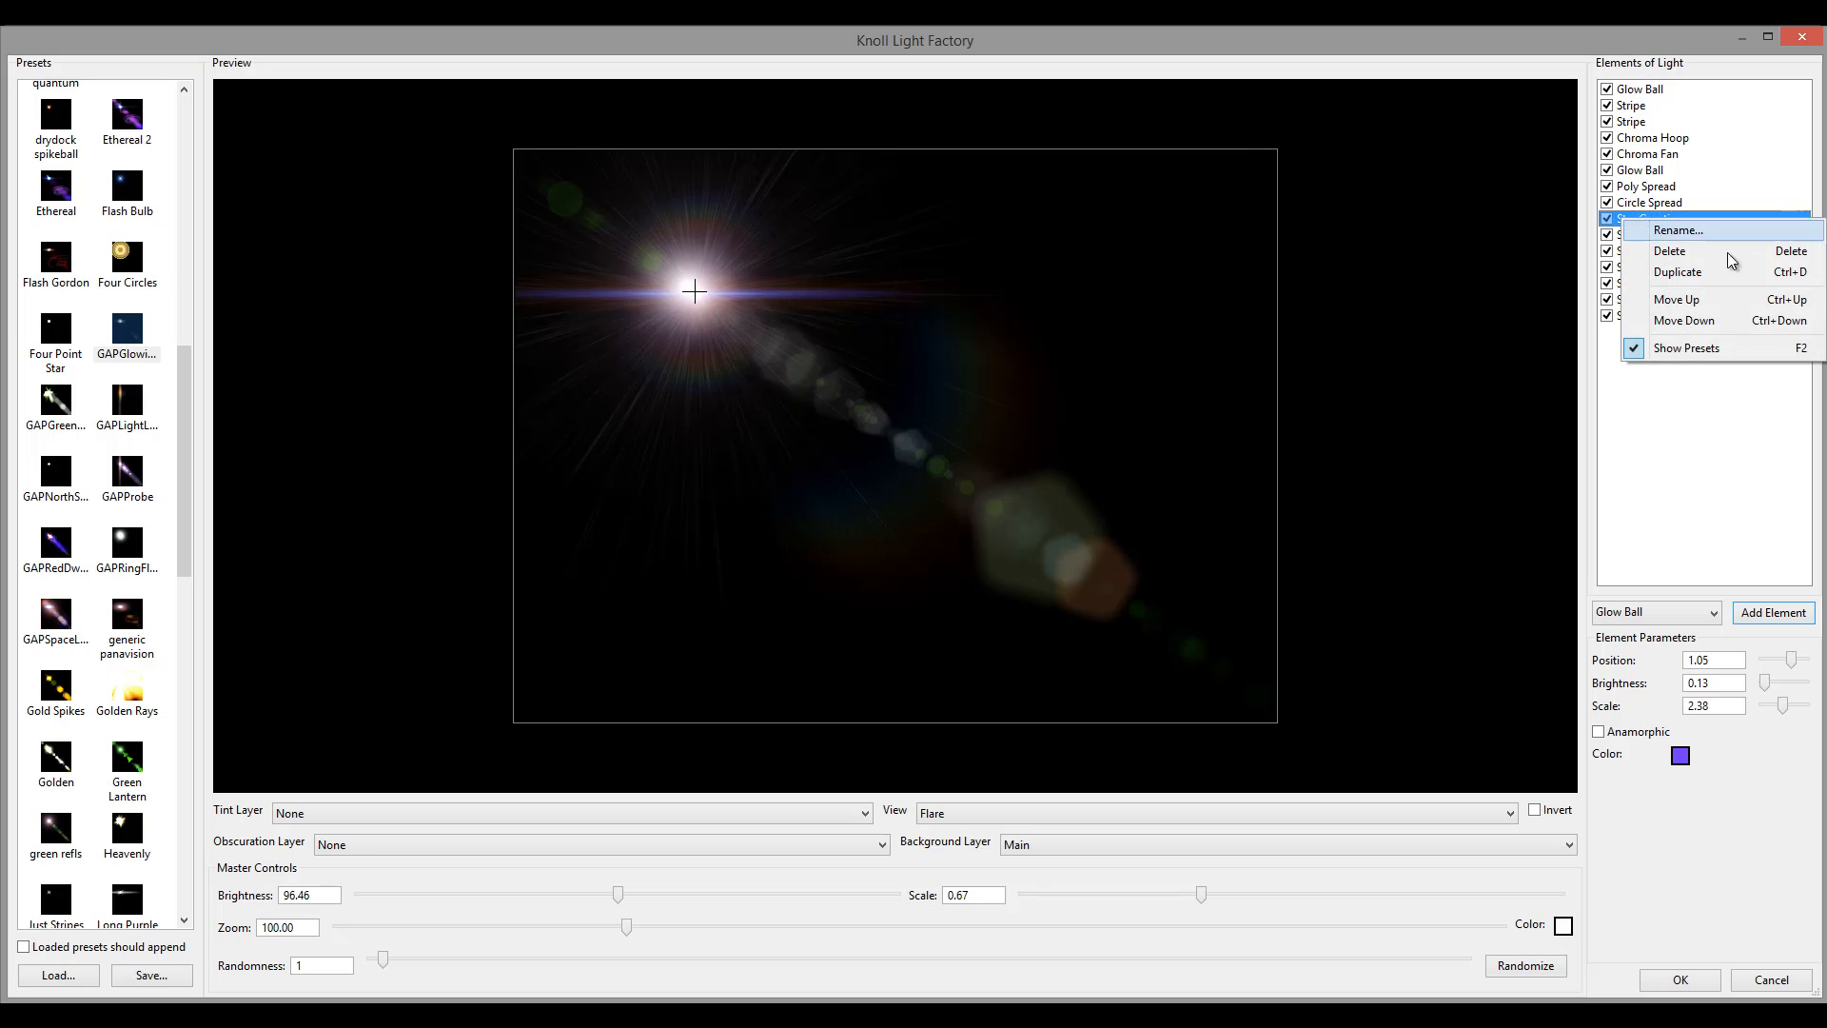
left_click(1724, 275)
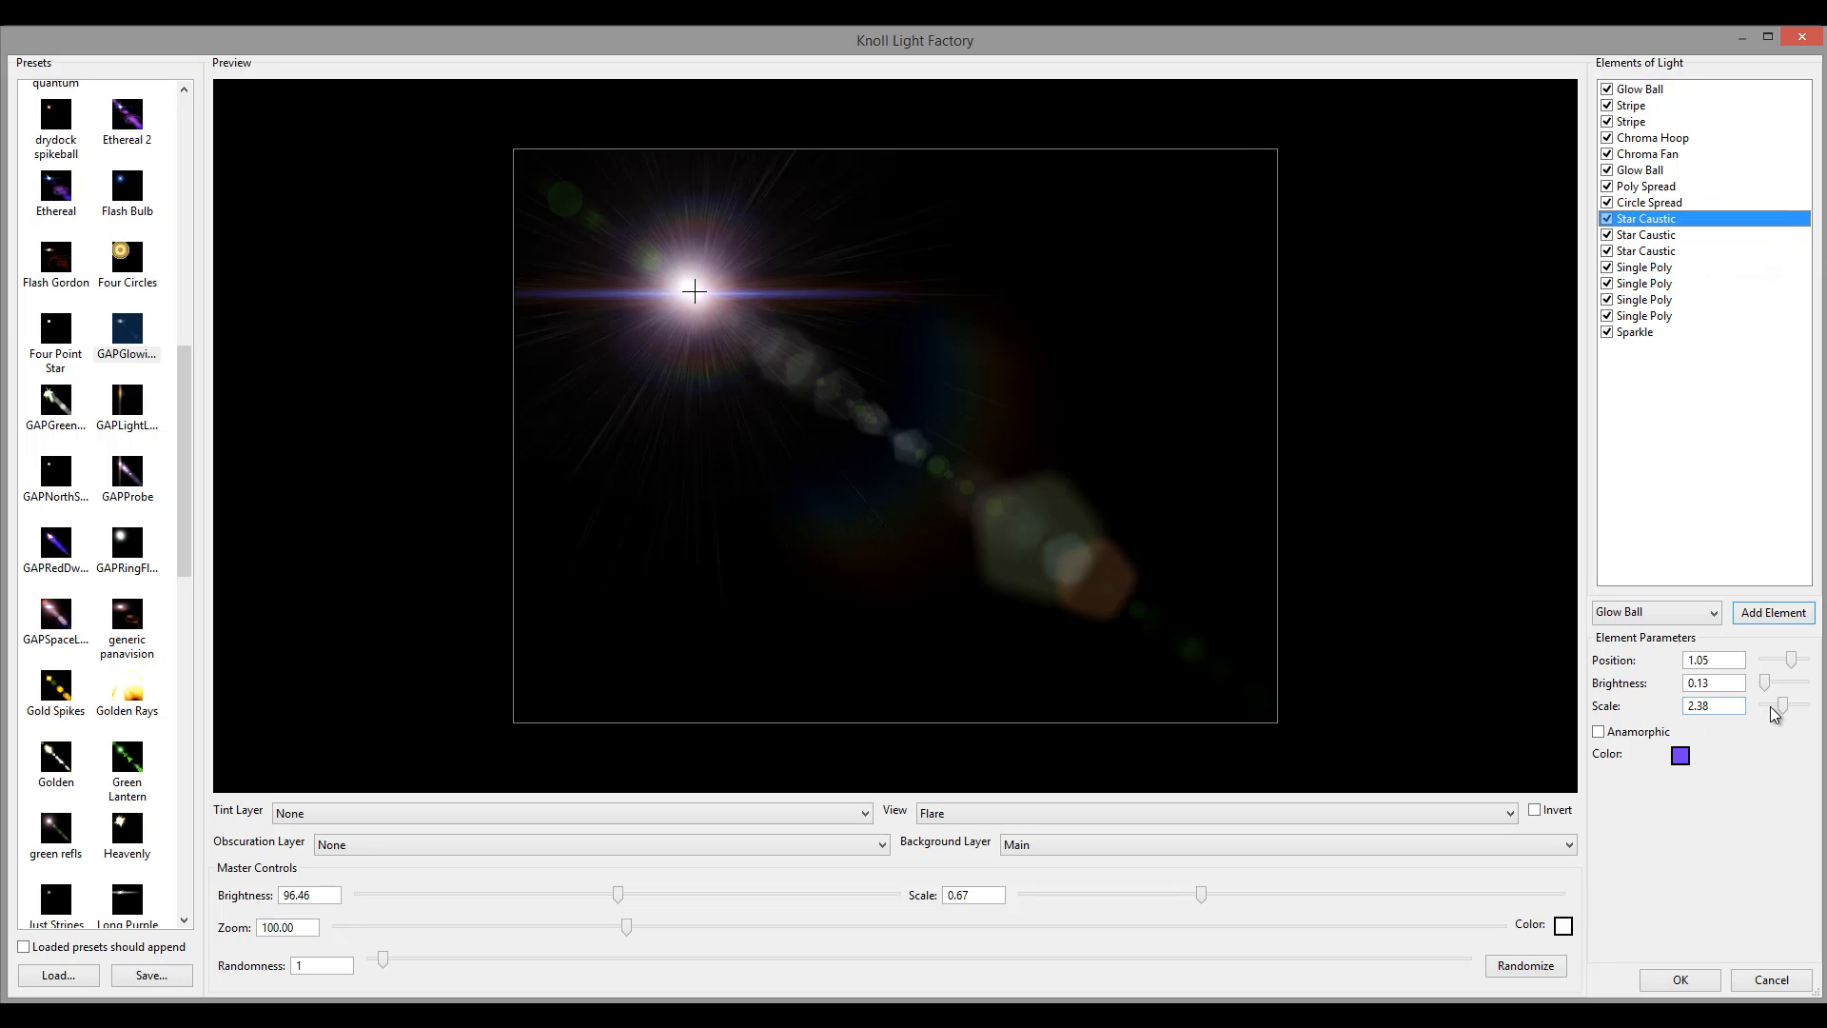
mouse_move(1768, 689)
left_mouse_down()
mouse_move(1799, 664)
mouse_move(1770, 673)
left_mouse_up()
left_click_drag(1771, 680, 1767, 683)
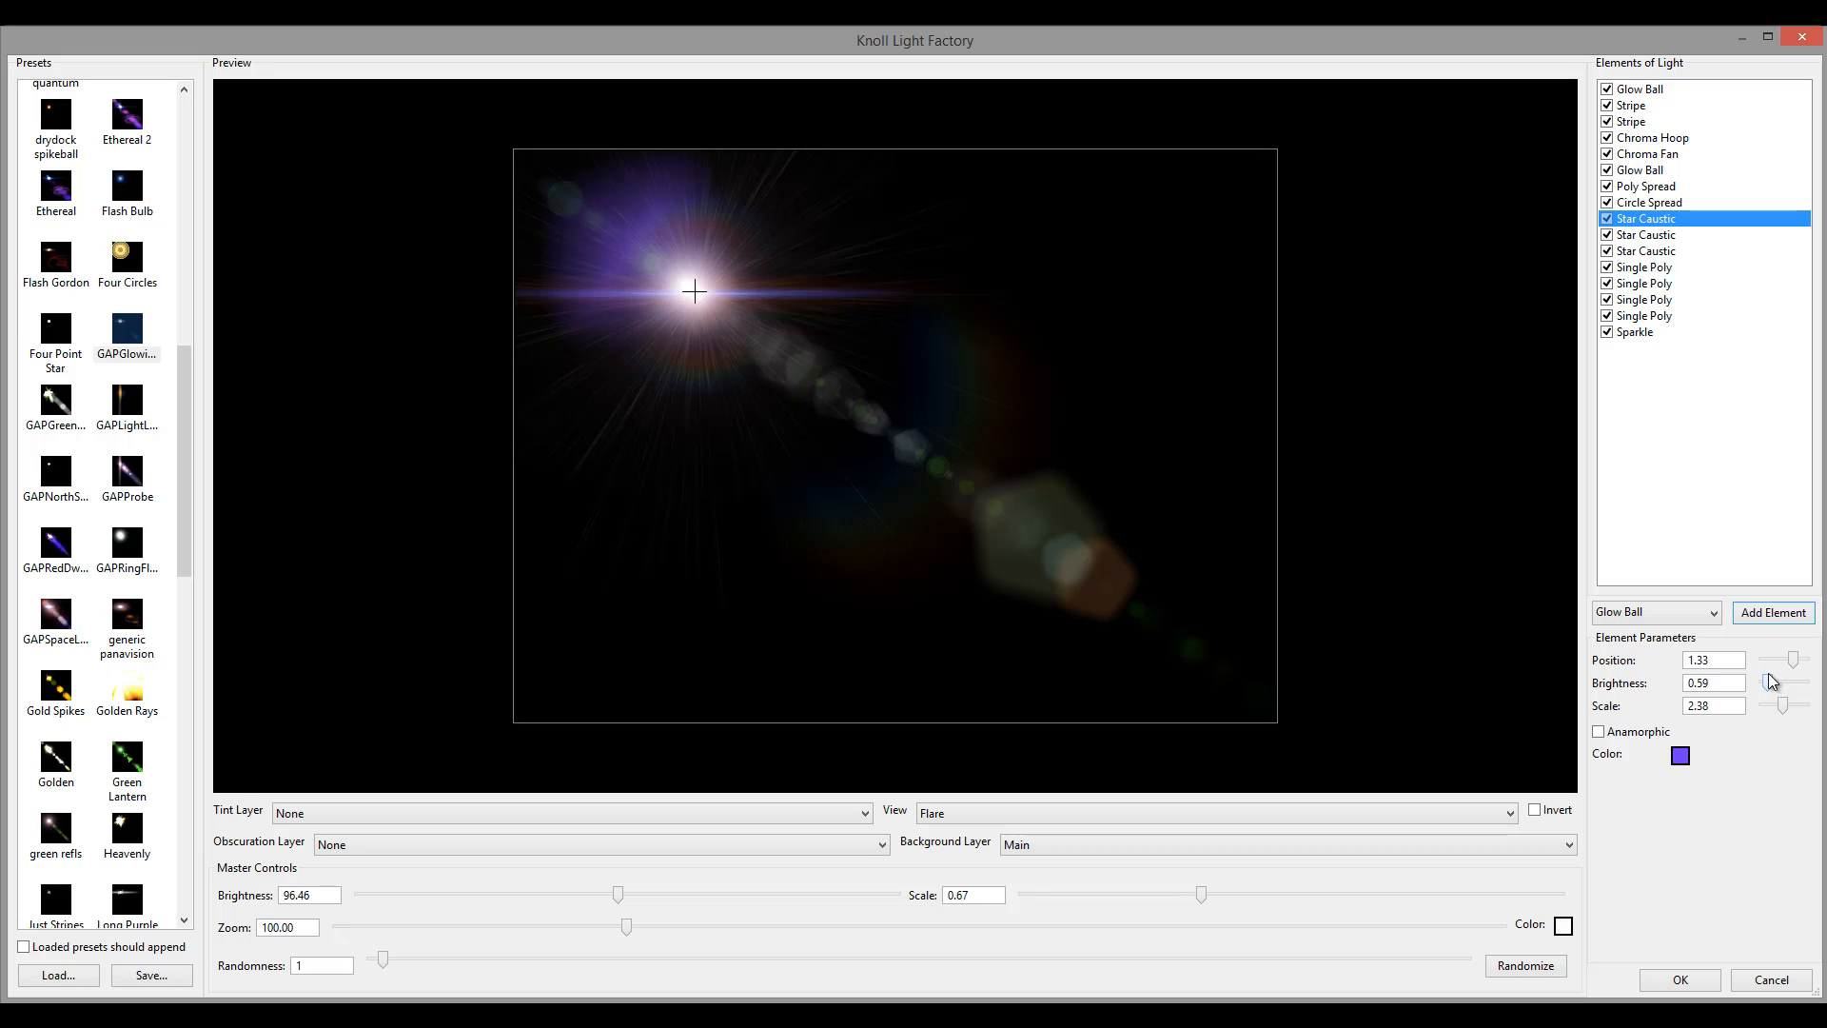
Duplicate the yellow-orange Star Caustic.
left_click(1654, 251)
right_click(1621, 255)
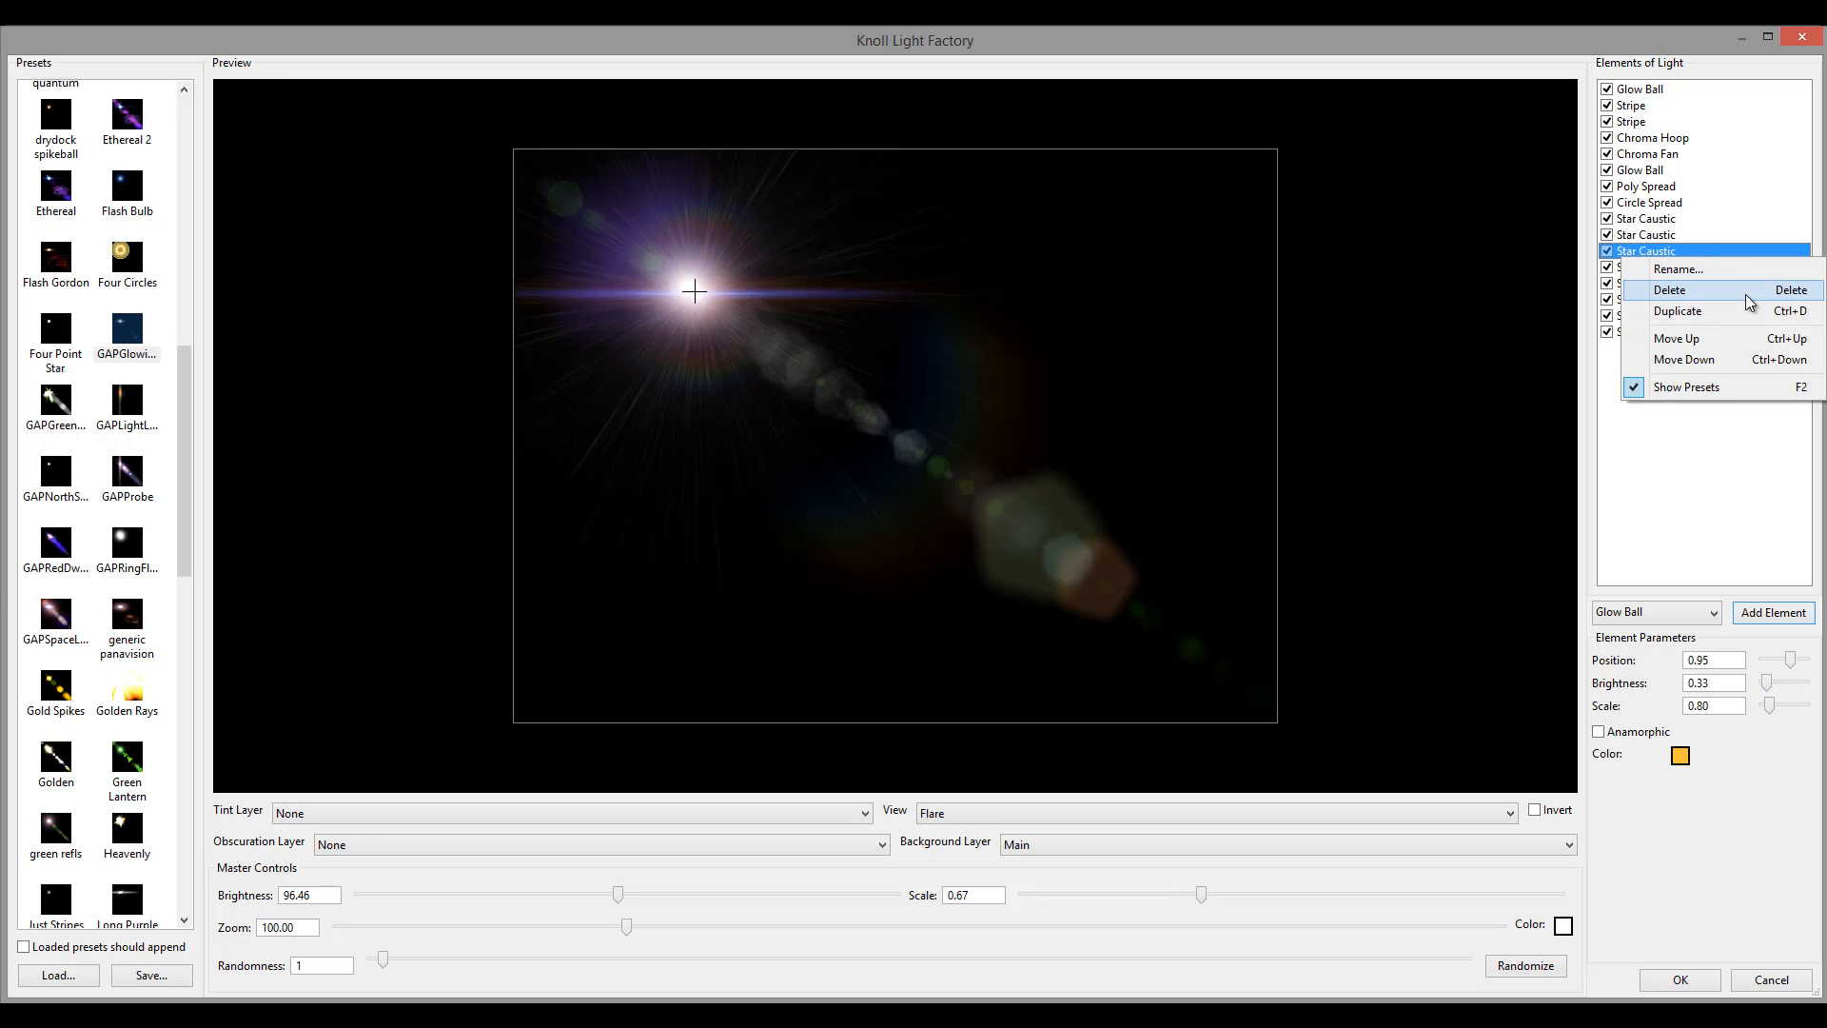
left_click(1747, 312)
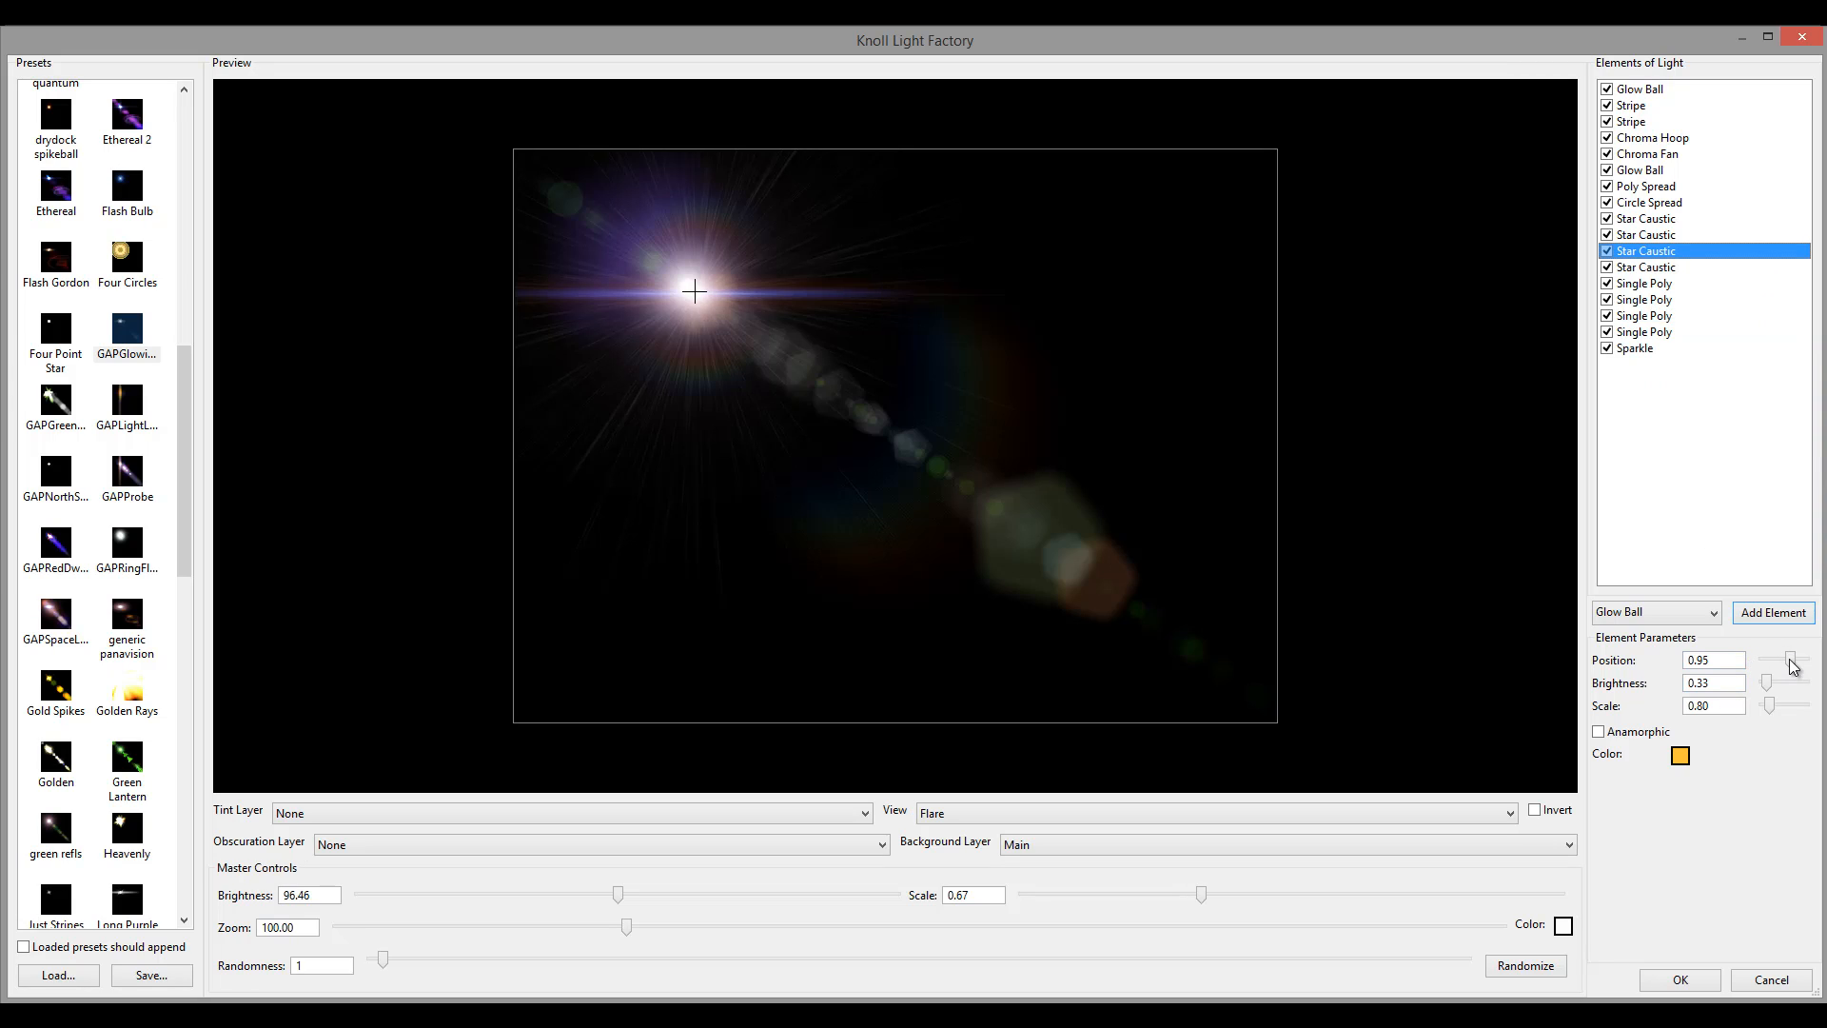
Set the copied yellow-orange Star Caustic's position to 0.77, scale to 1.58 and brightness to 0.47.
left_click_drag(1793, 663, 1780, 714)
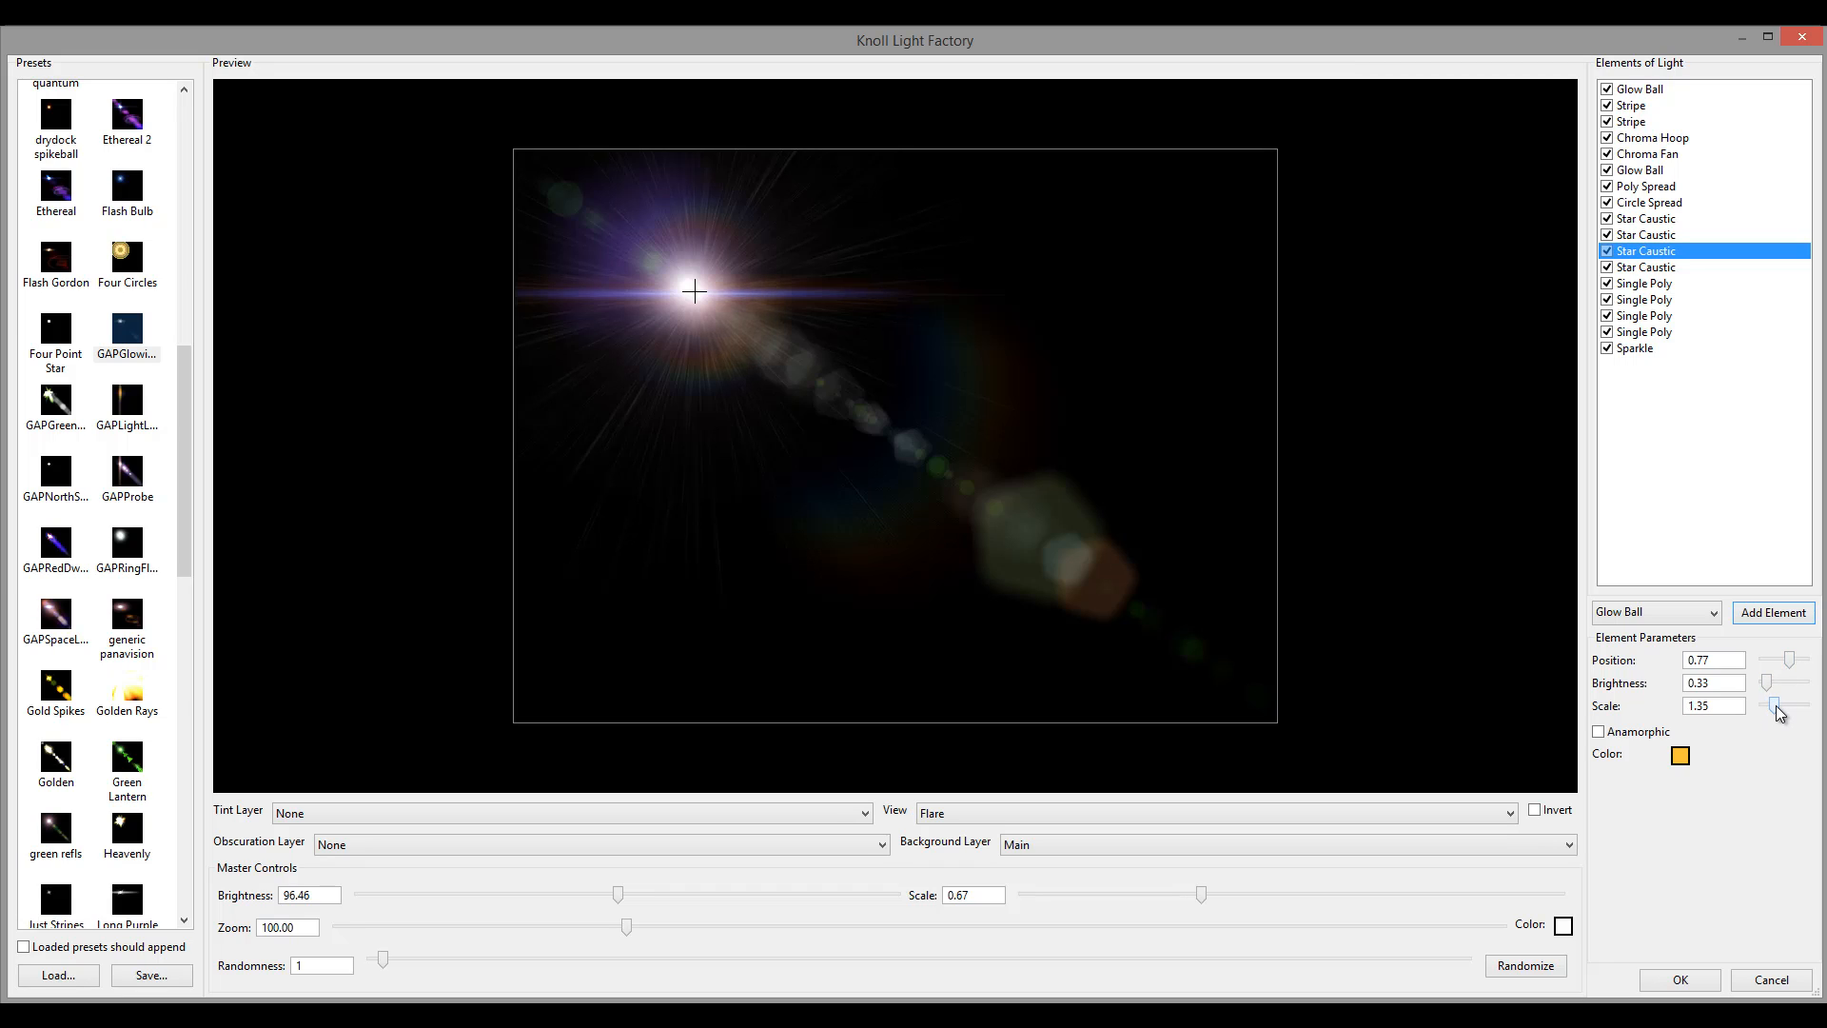
left_click(1773, 686)
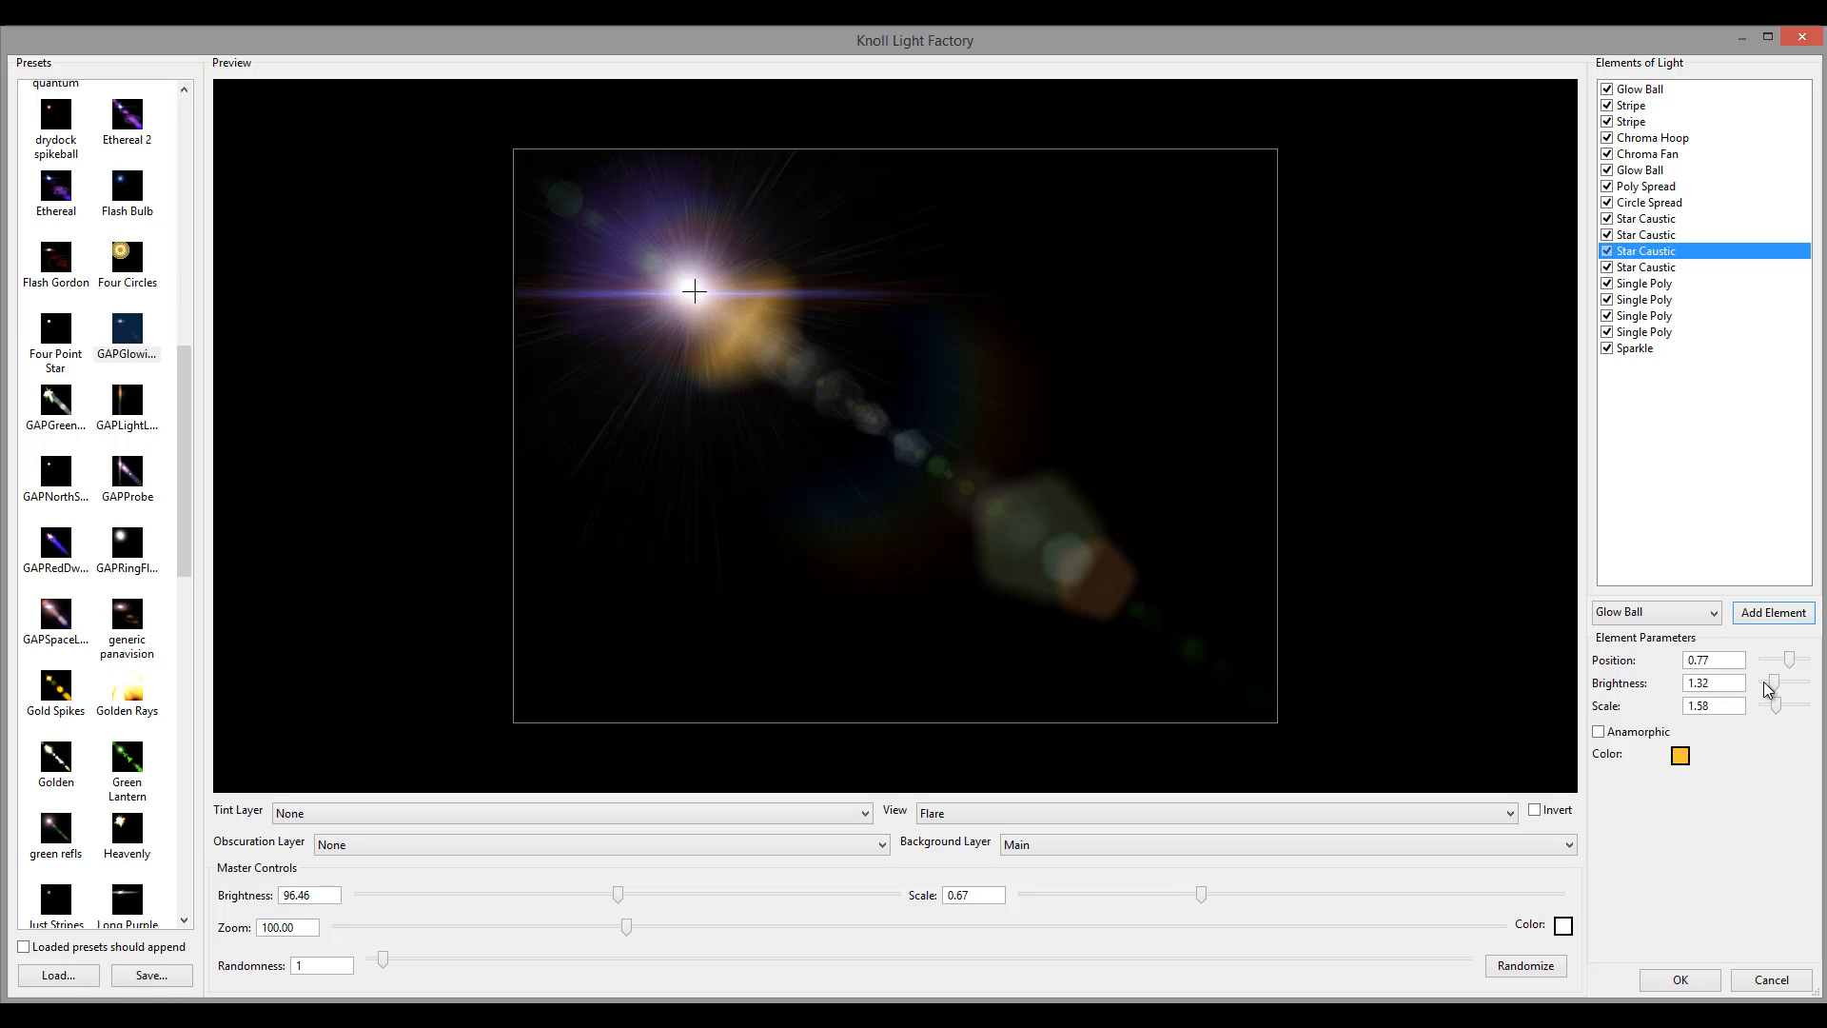
left_click_drag(1775, 689, 1768, 685)
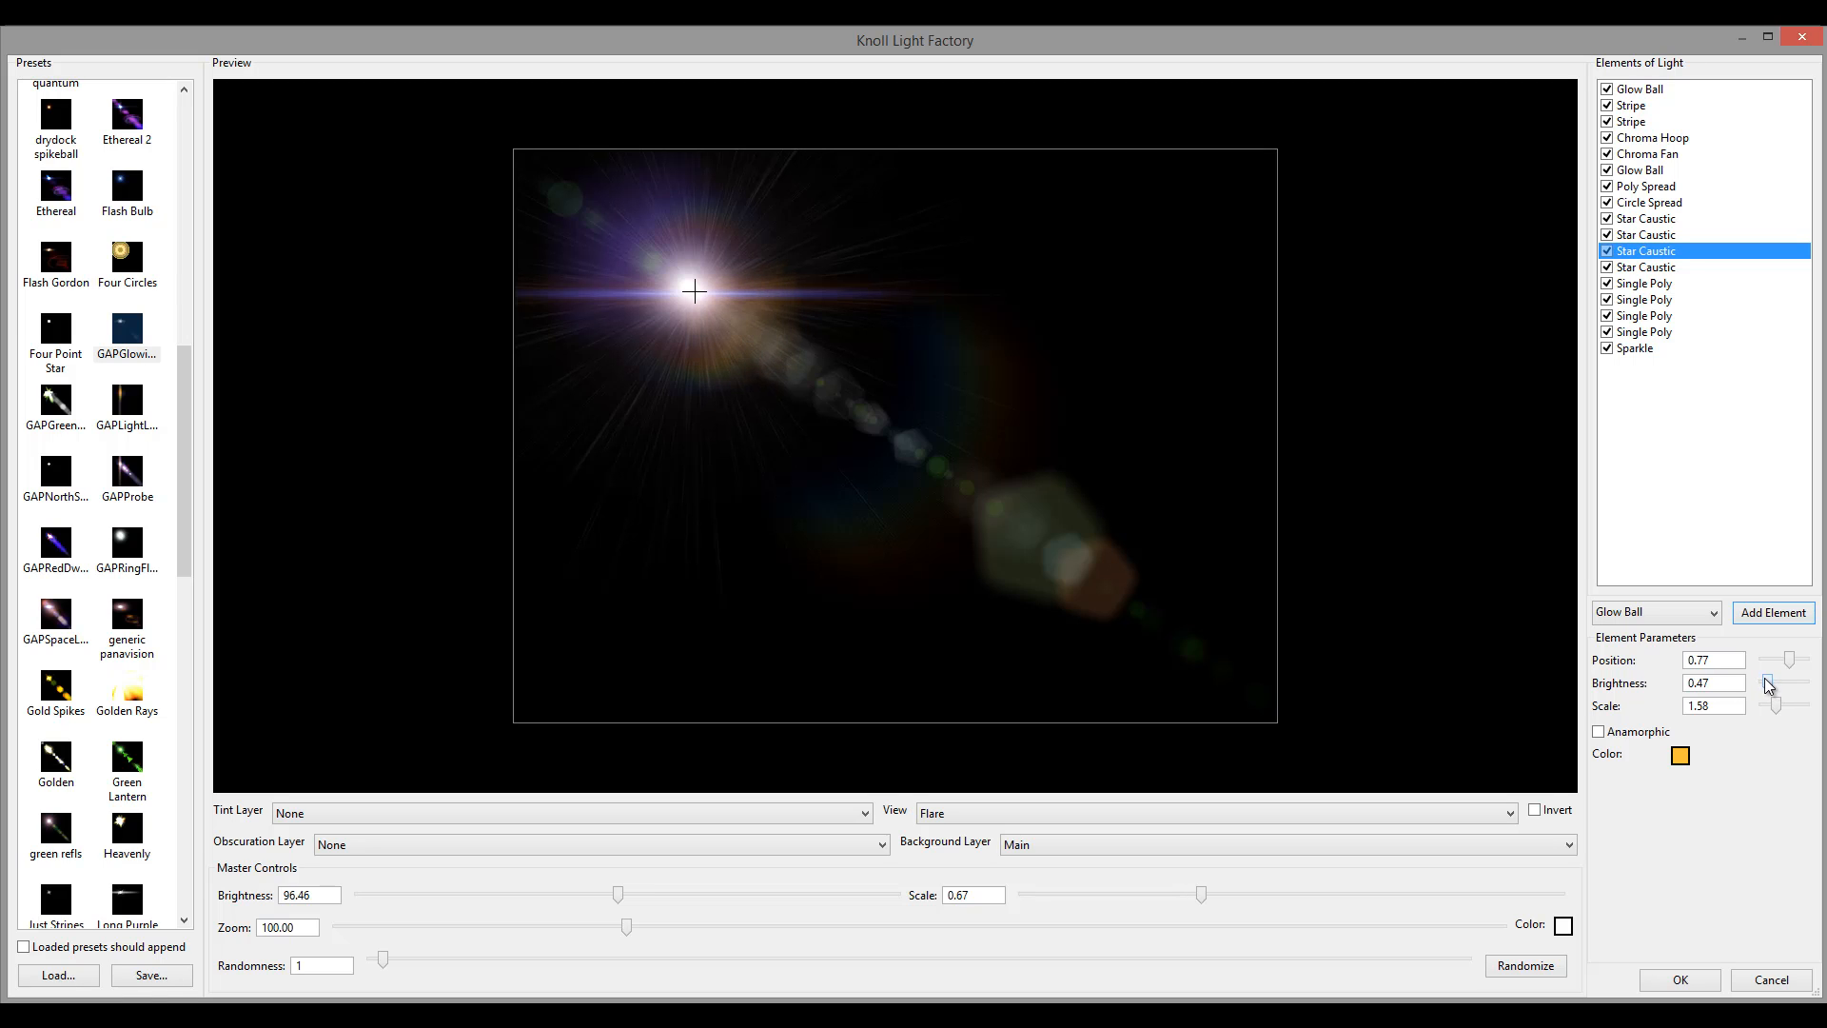
Move the light source to the frame's upper-right area and compare the flare with the second Glow Ball off and on.
left_click_drag(695, 292, 1121, 291)
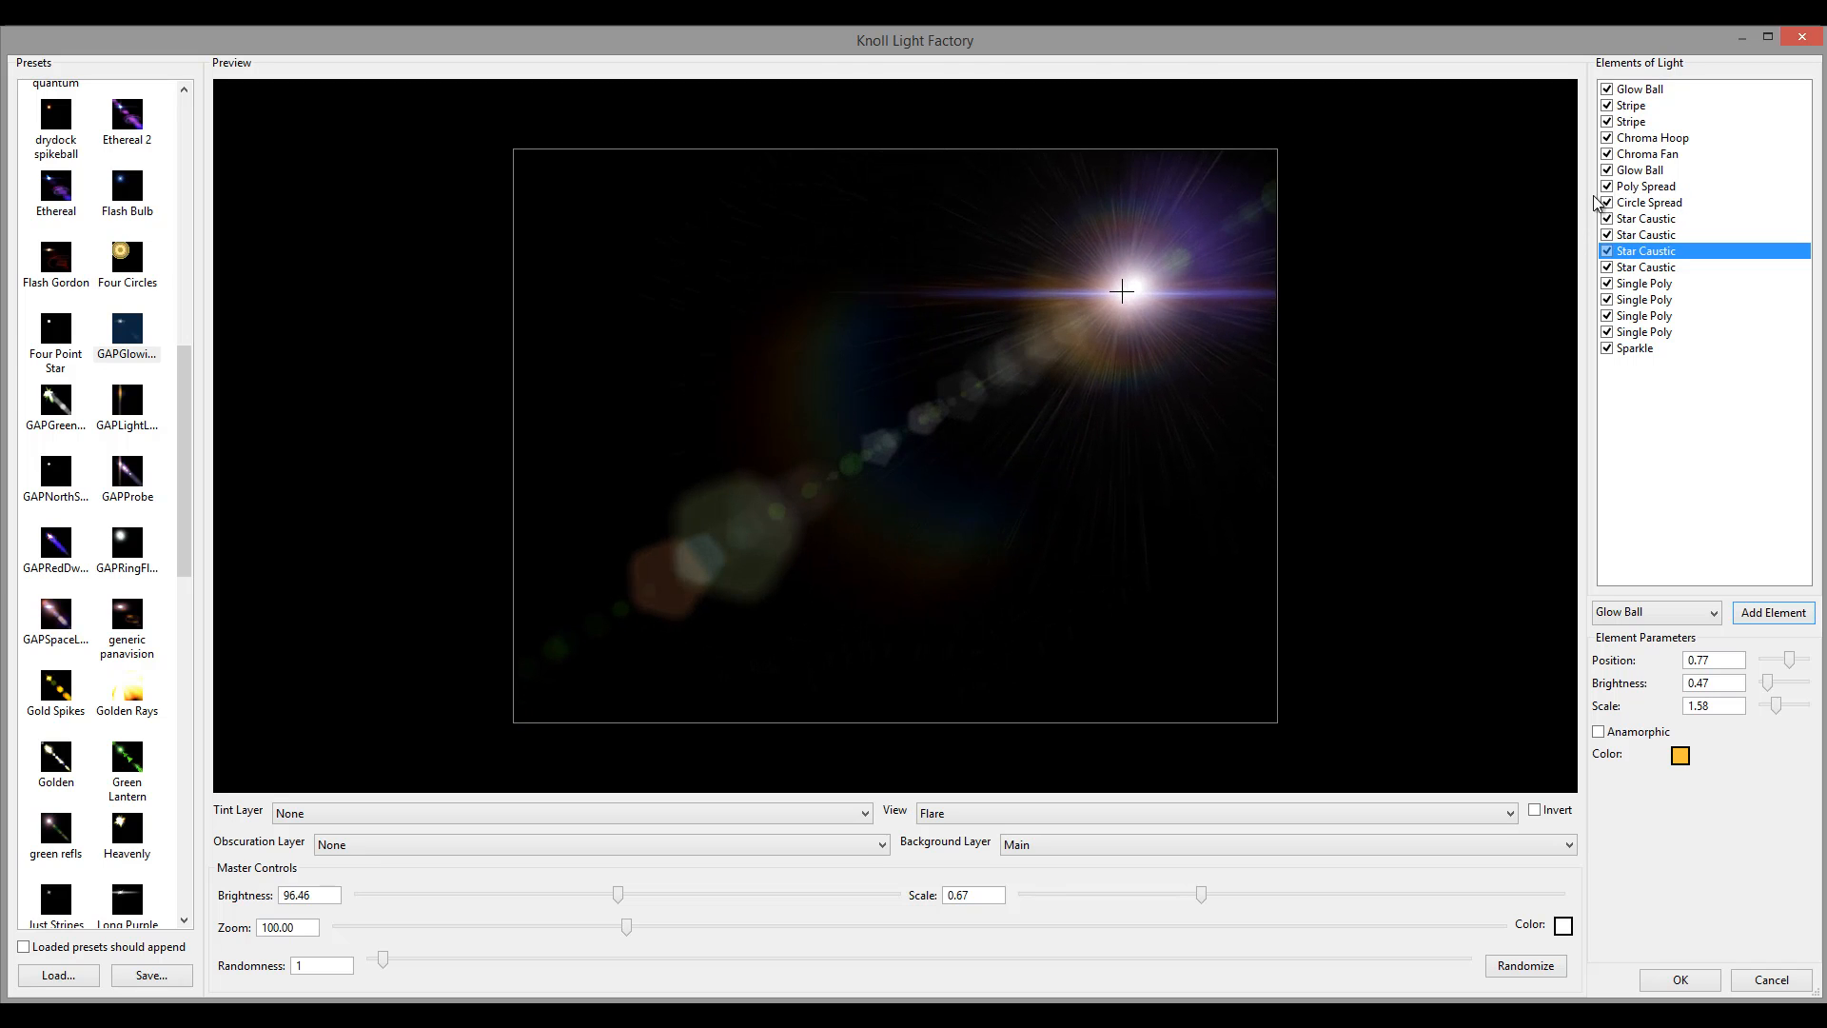
left_click(1606, 170)
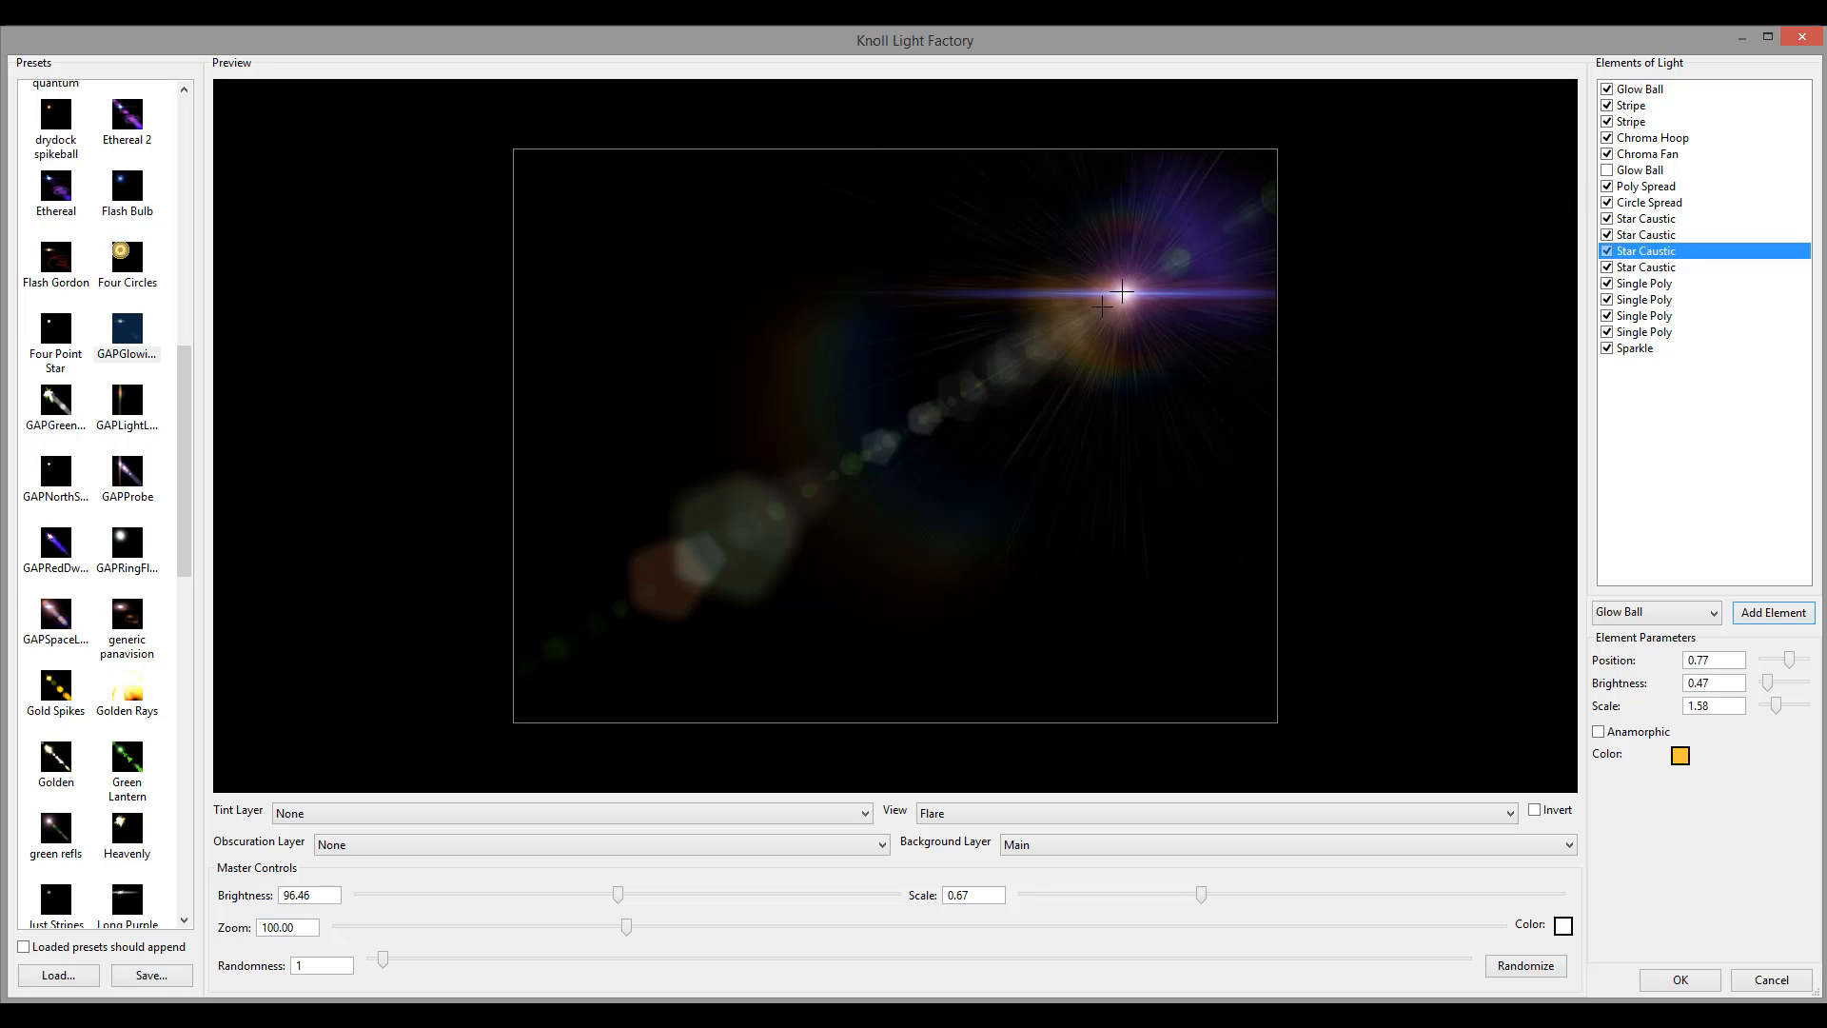
mouse_move(1096, 301)
left_mouse_down()
mouse_move(652, 285)
mouse_move(853, 245)
mouse_move(1129, 326)
mouse_move(1038, 385)
mouse_move(1110, 273)
mouse_move(1127, 307)
left_mouse_up()
left_click(1608, 170)
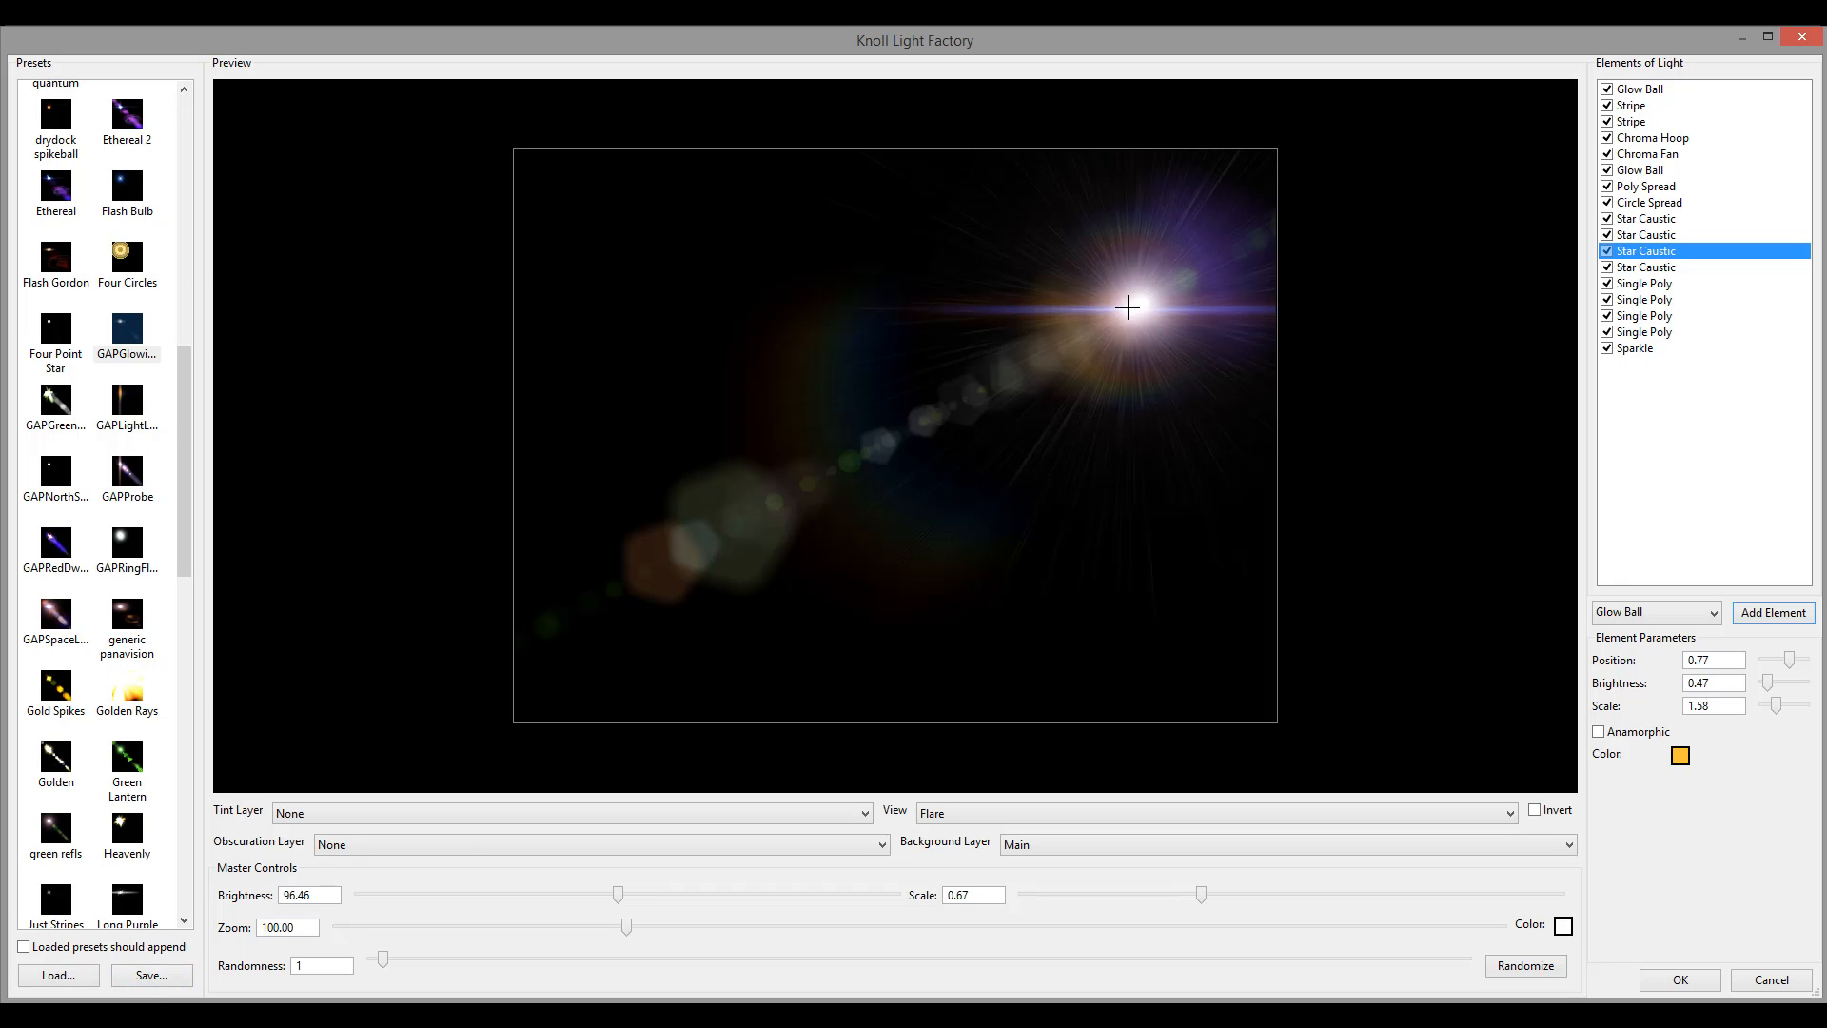
Save the custom flare as a preset named GAPTutorial and return to the Knoll Light Factory window.
left_click(151, 975)
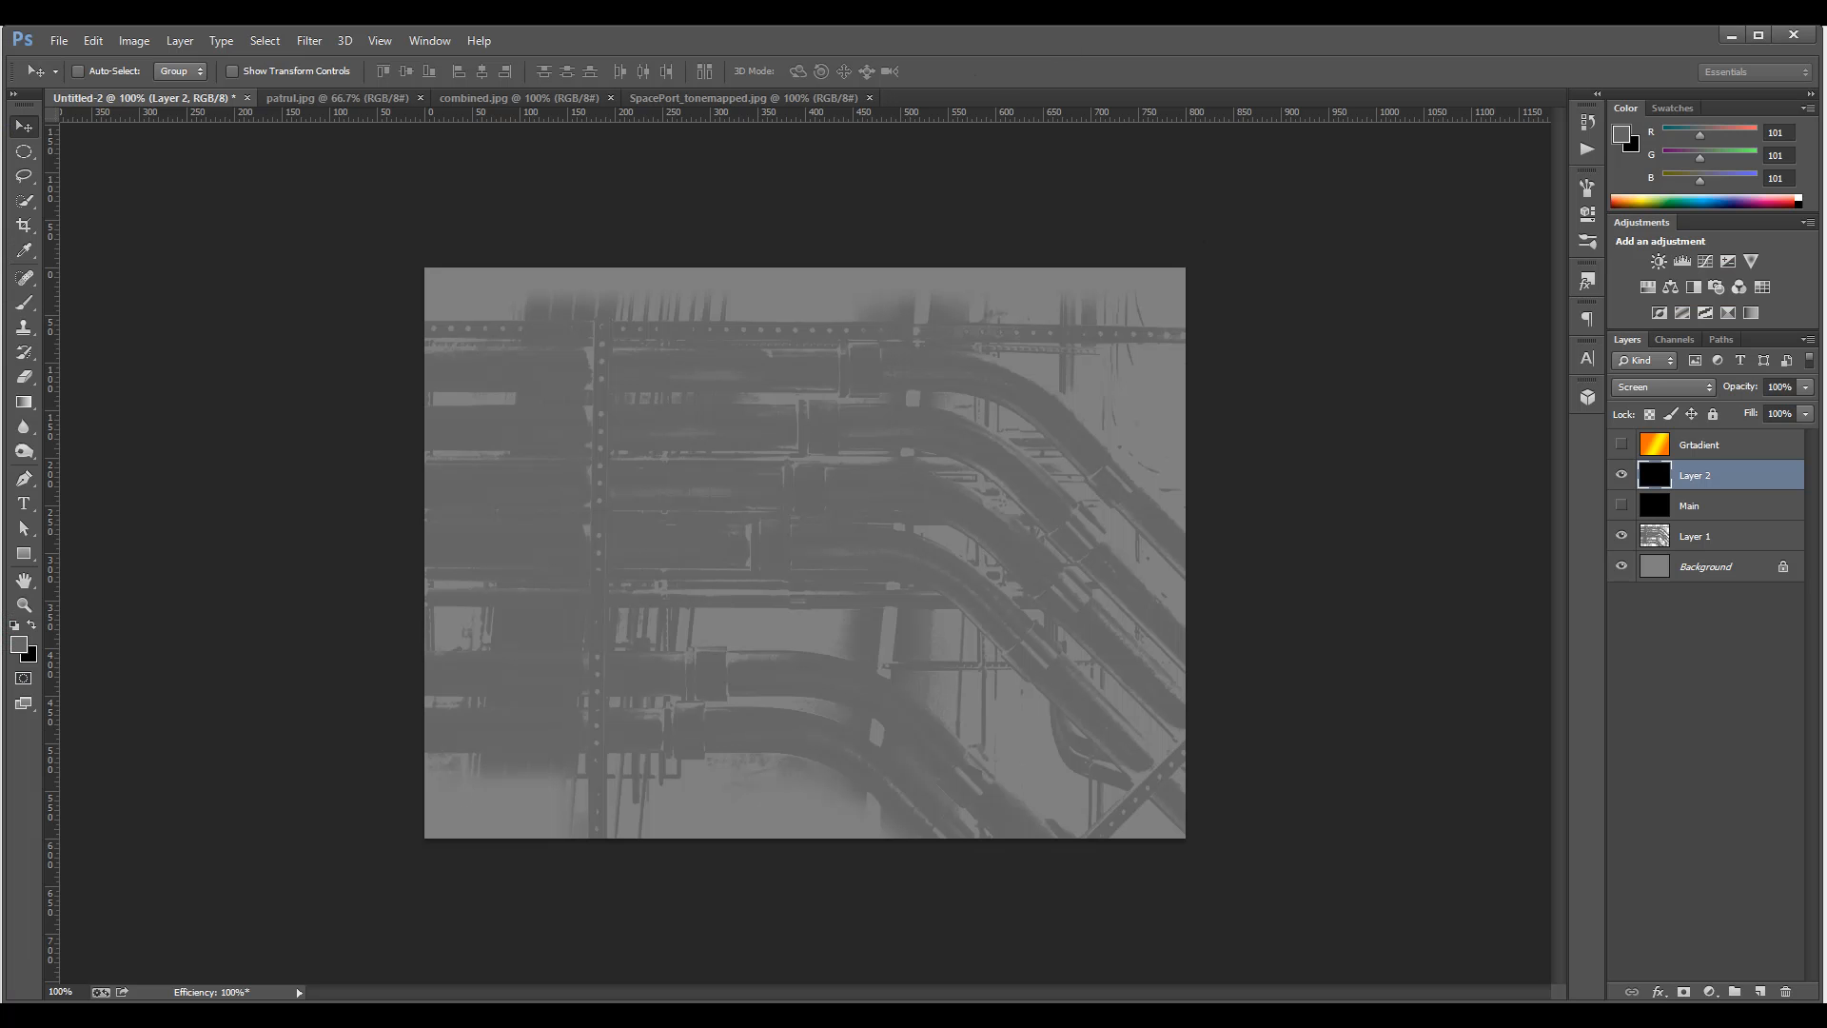
mouse_move(585, 1017)
left_click(687, 986)
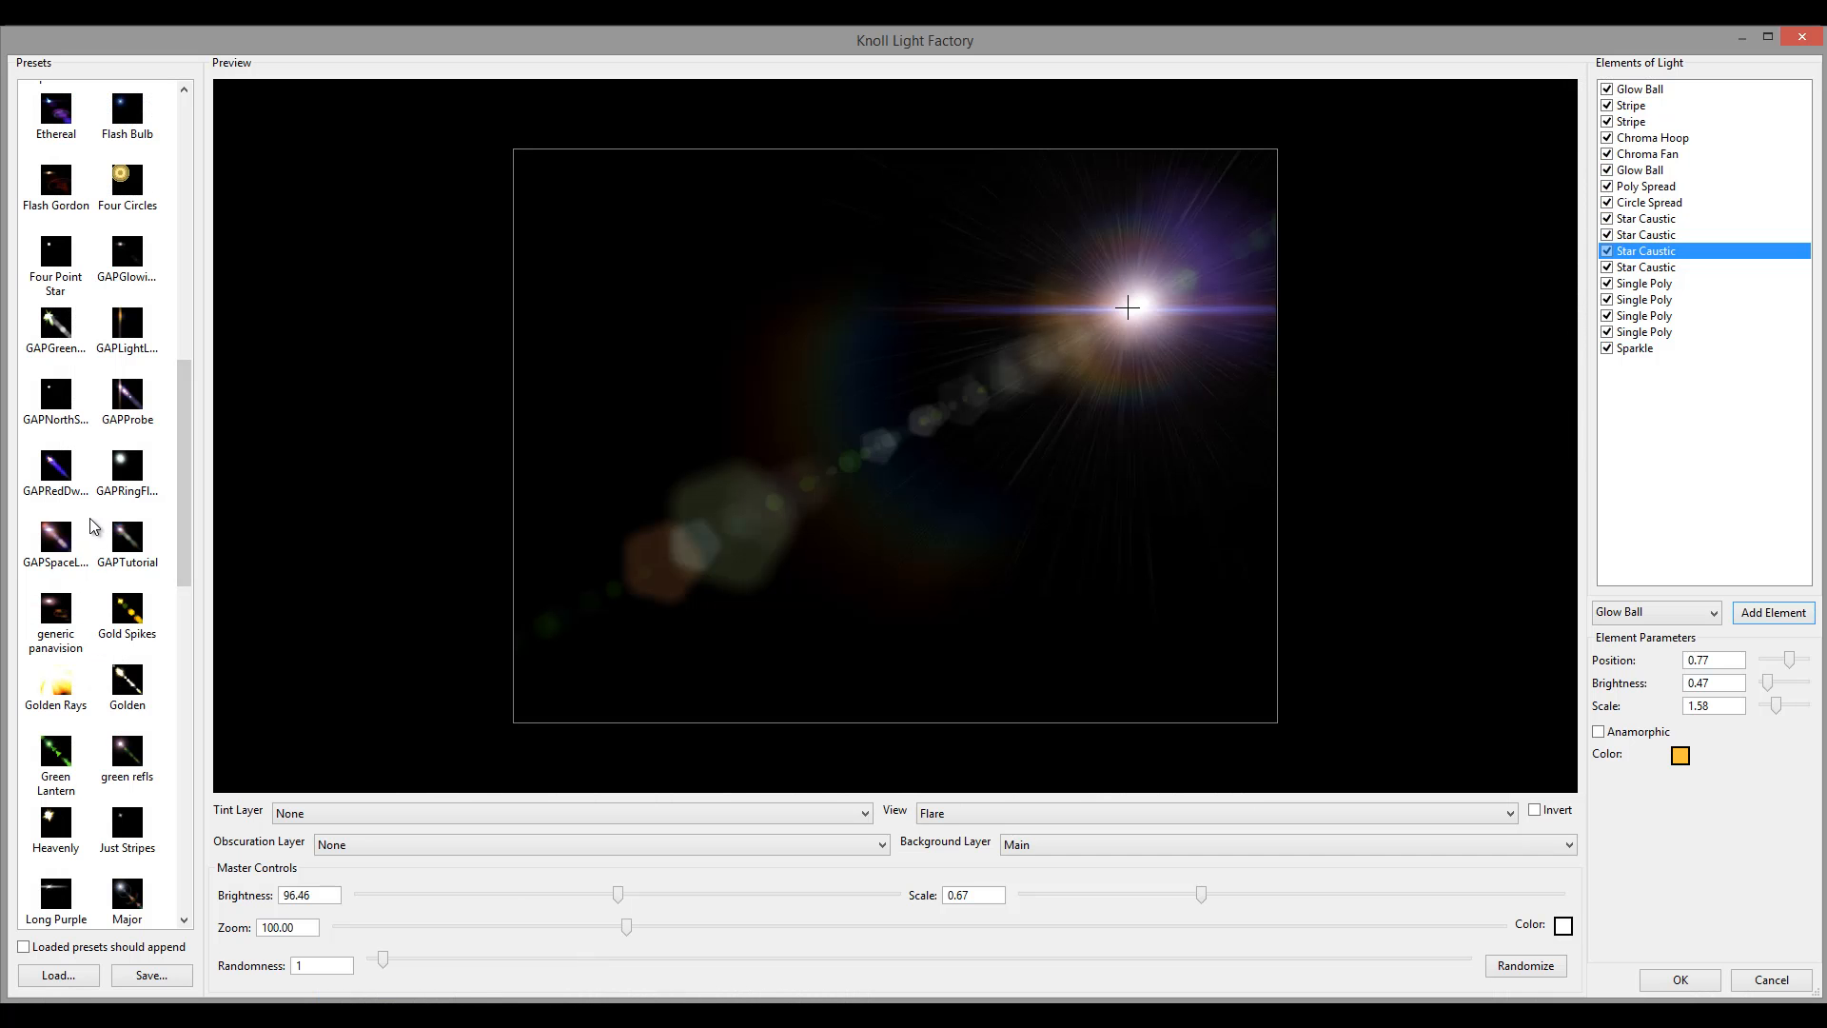
Load the saved GAPTutorial preset and move the light source to the frame's upper-left area.
left_click(129, 543)
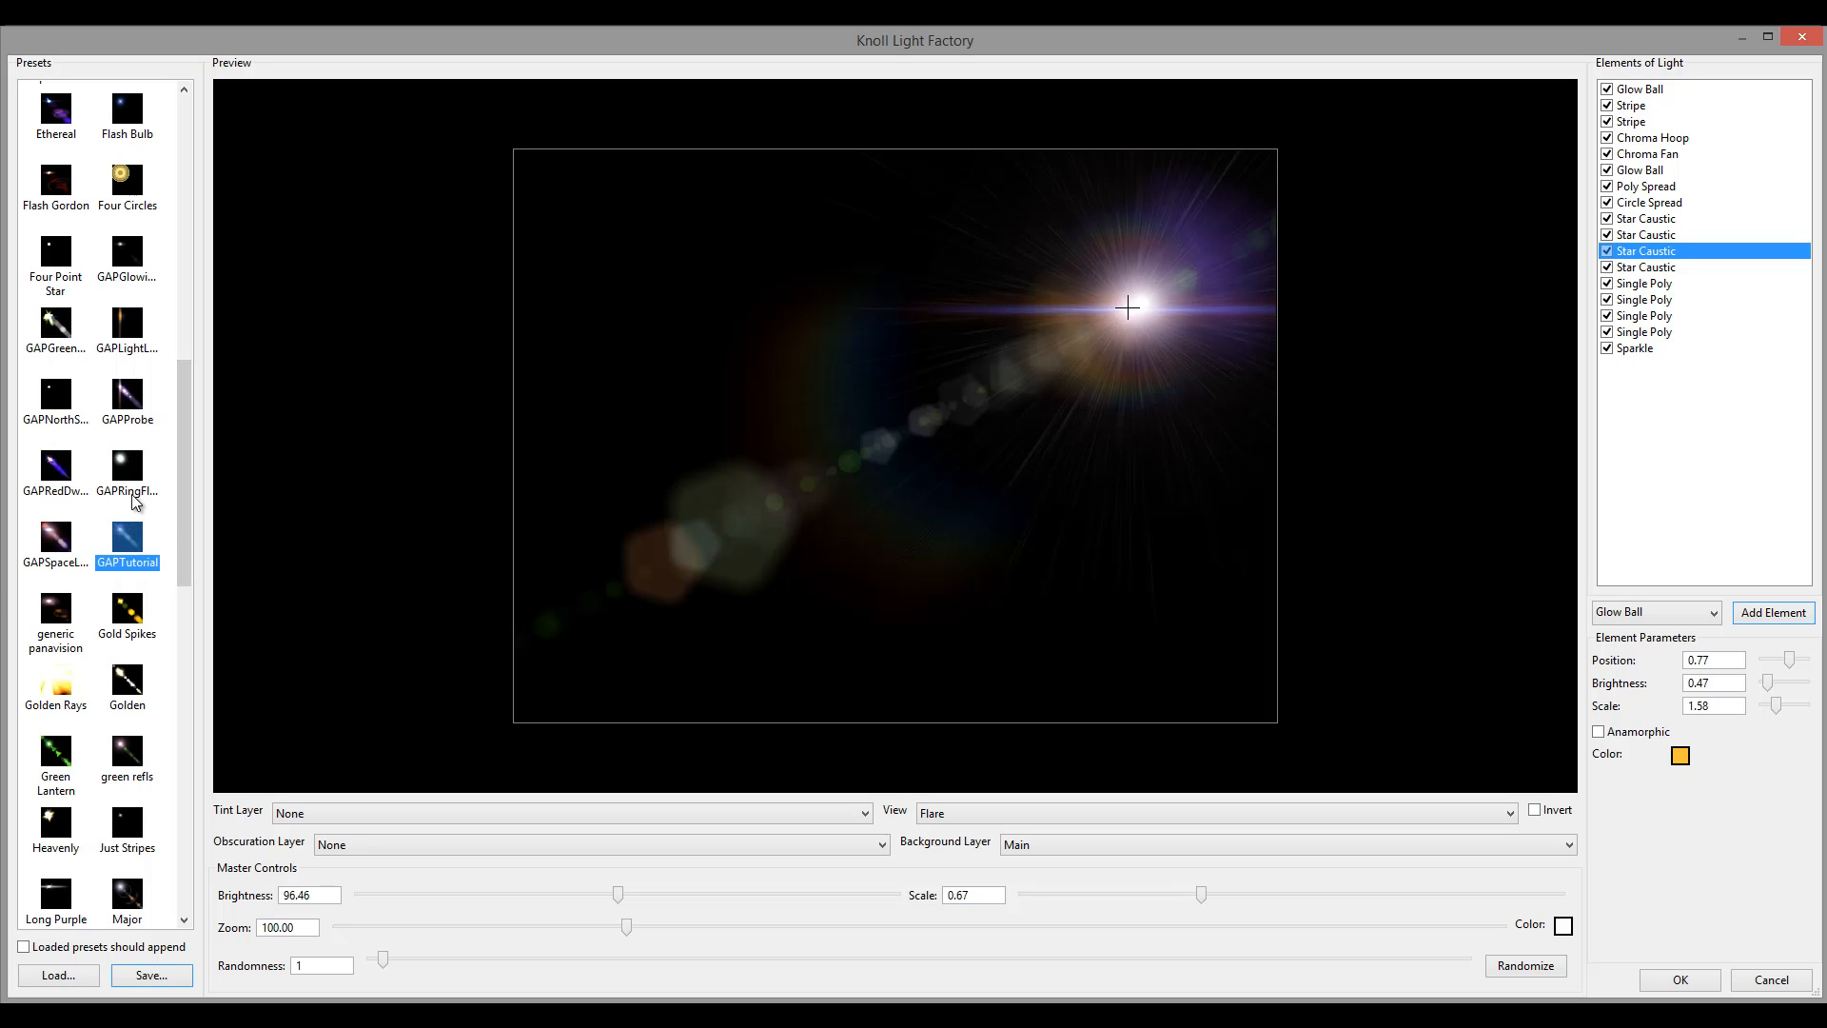
double_click(131, 539)
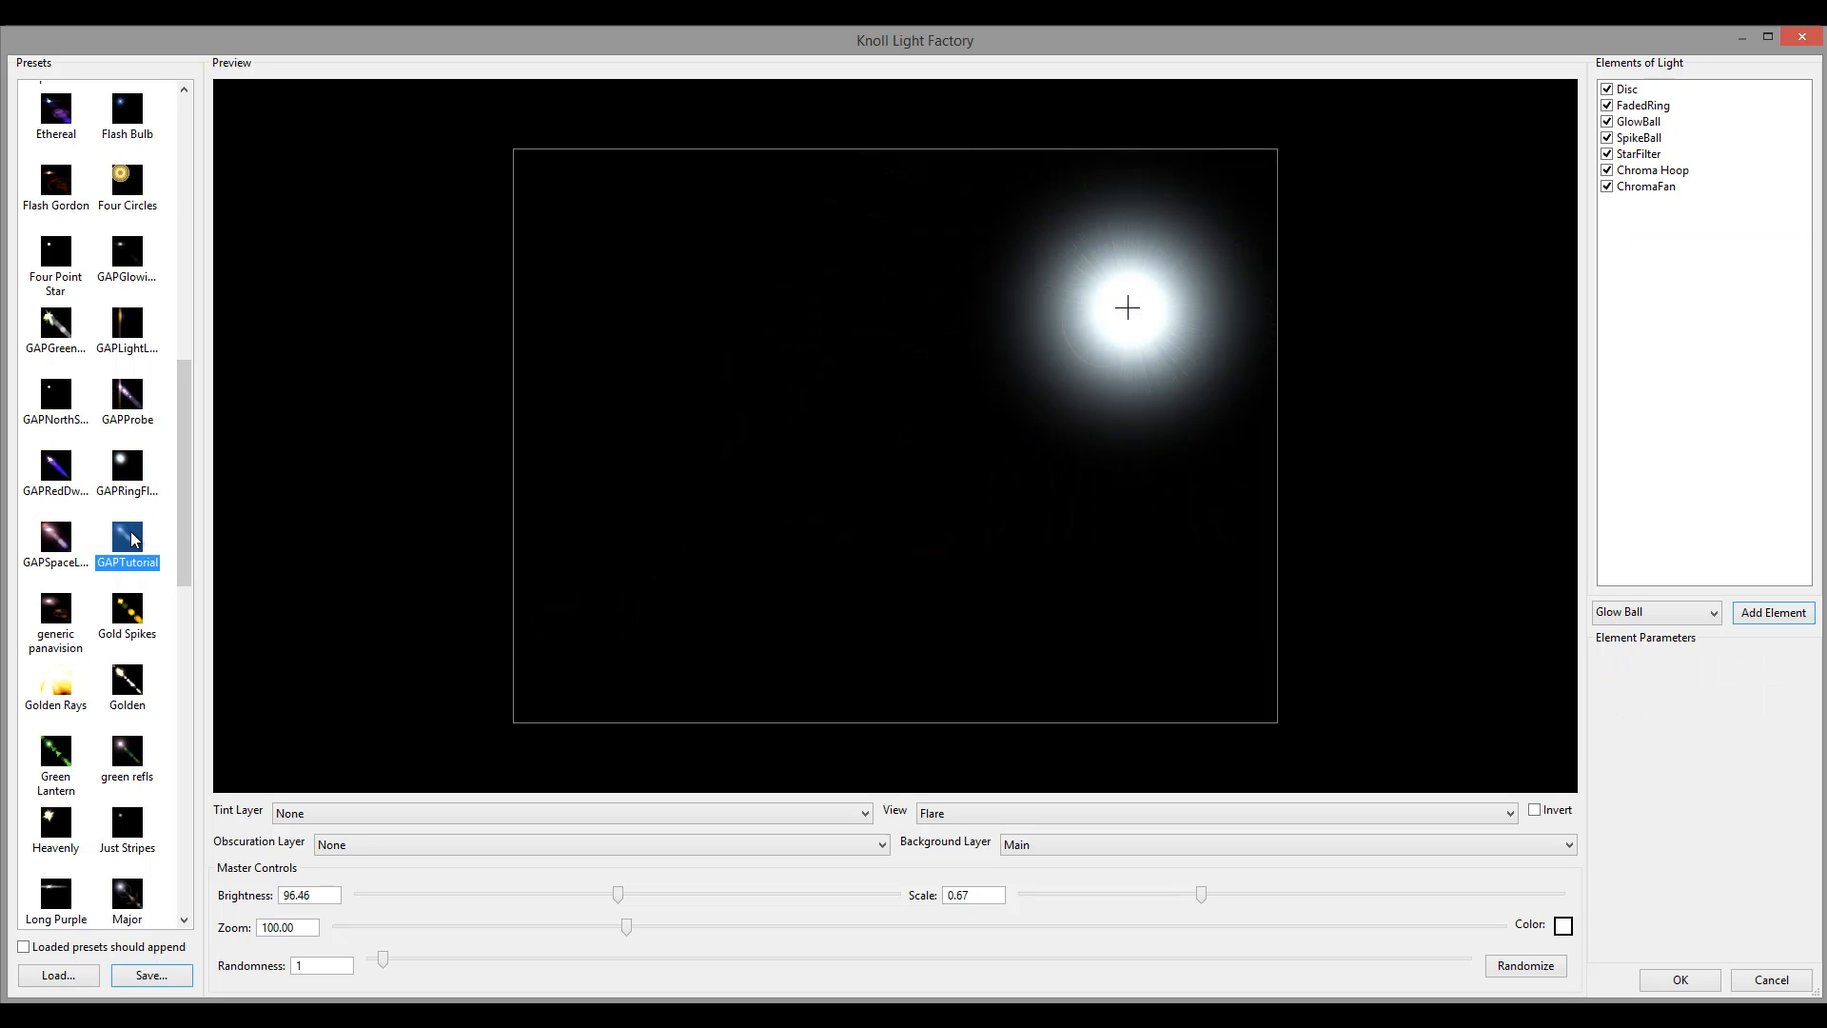
left_click_drag(1128, 307, 694, 261)
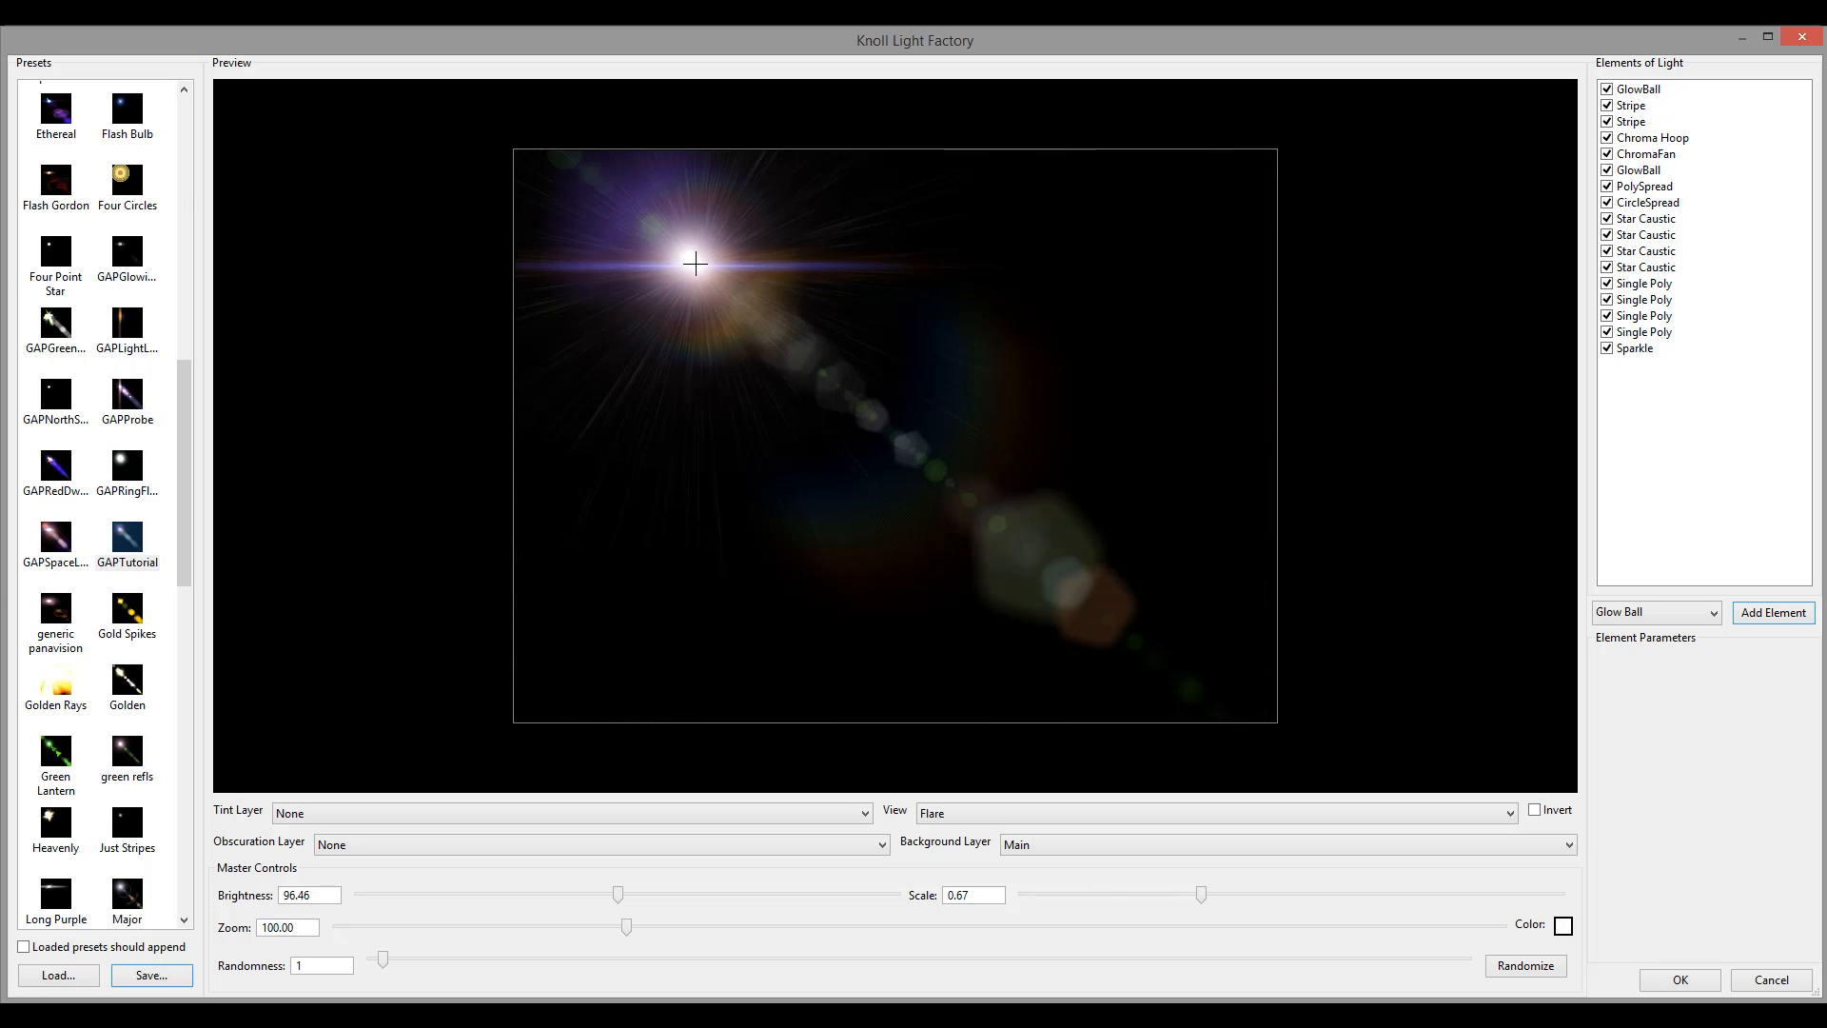